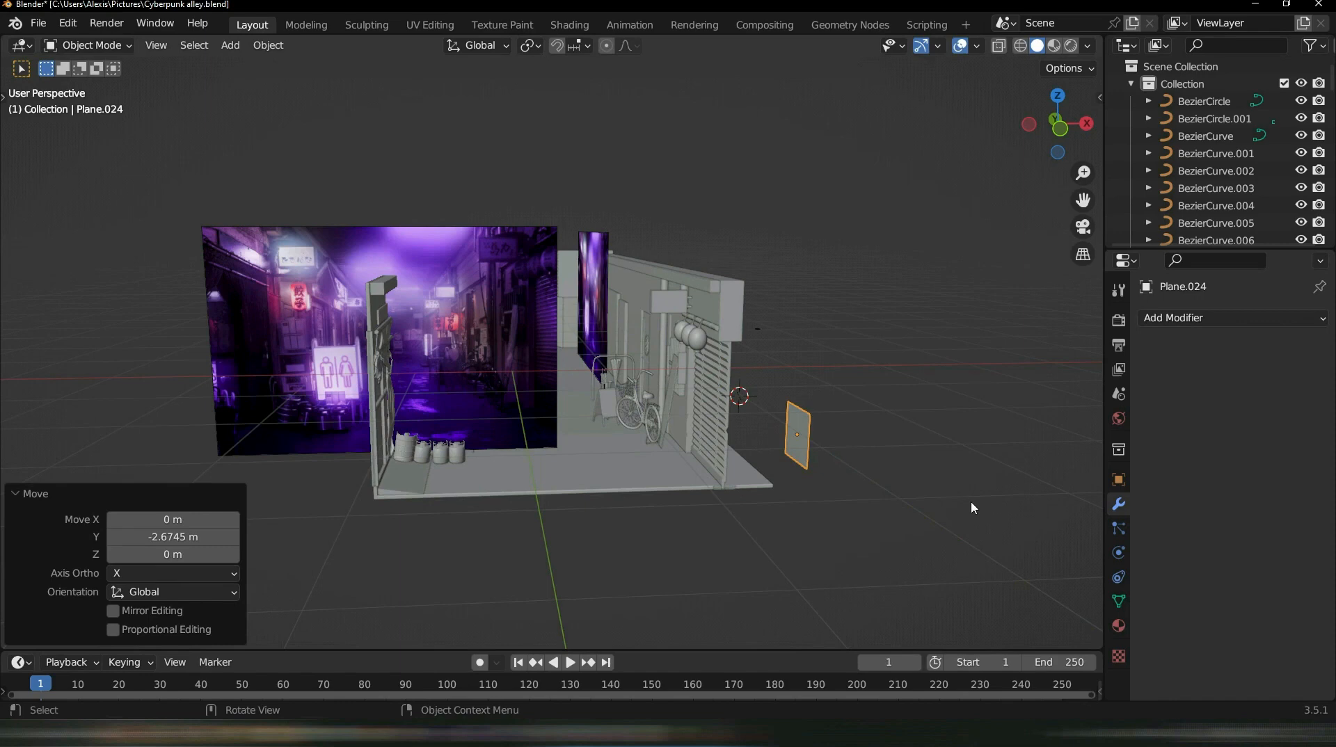
# Move the selected plane about 3.06 m along negative X, raise it vertically, and scale it uniformly to about 0.329
pyautogui.press('g')
pyautogui.press('x')
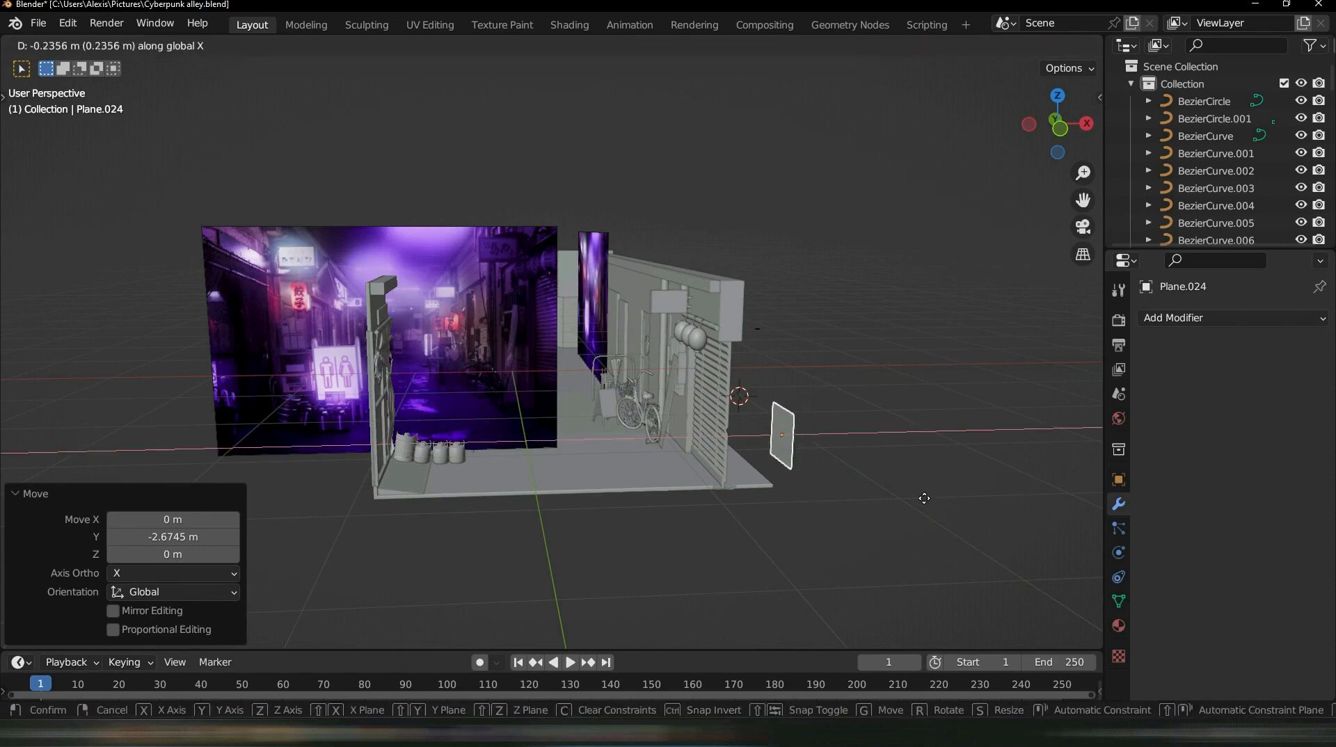
pyautogui.click(771, 504)
pyautogui.press('g')
pyautogui.press('z')
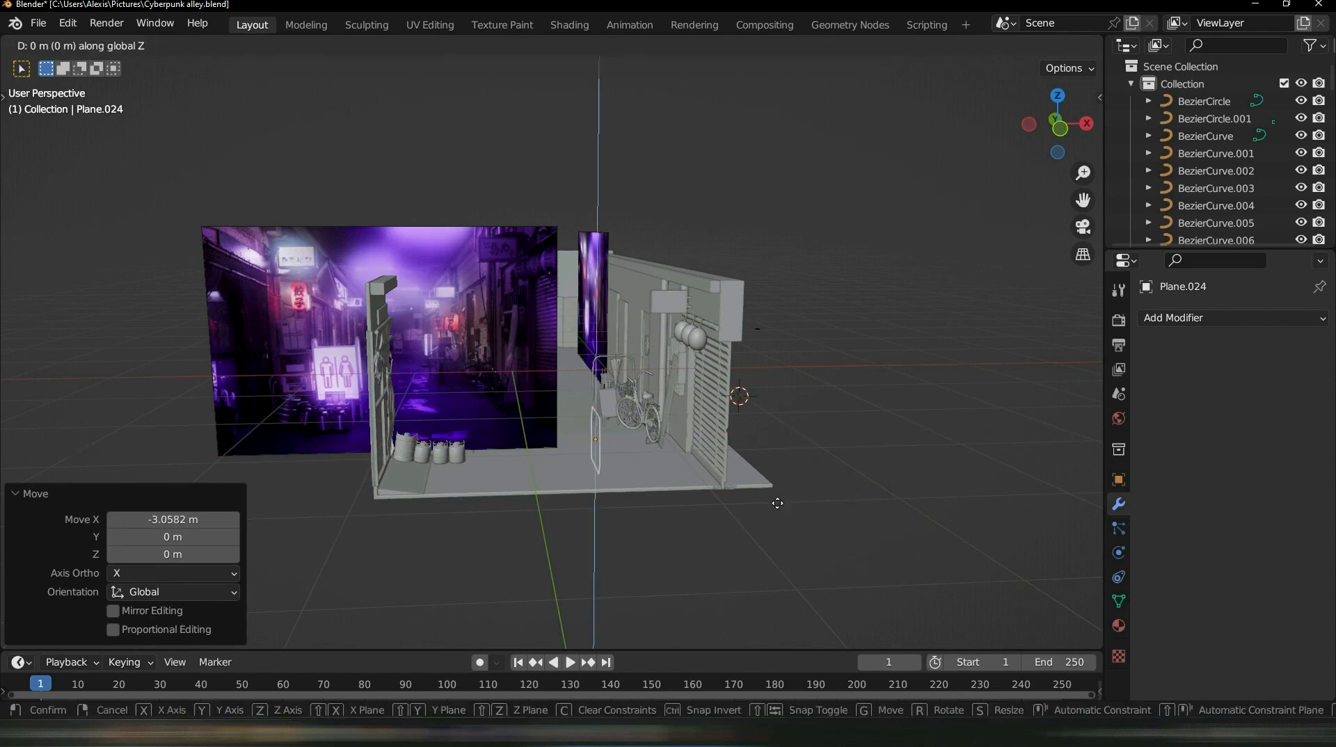
pyautogui.click(770, 423)
pyautogui.scroll(5, 771, 423)
pyautogui.press('s')
pyautogui.click(766, 437)
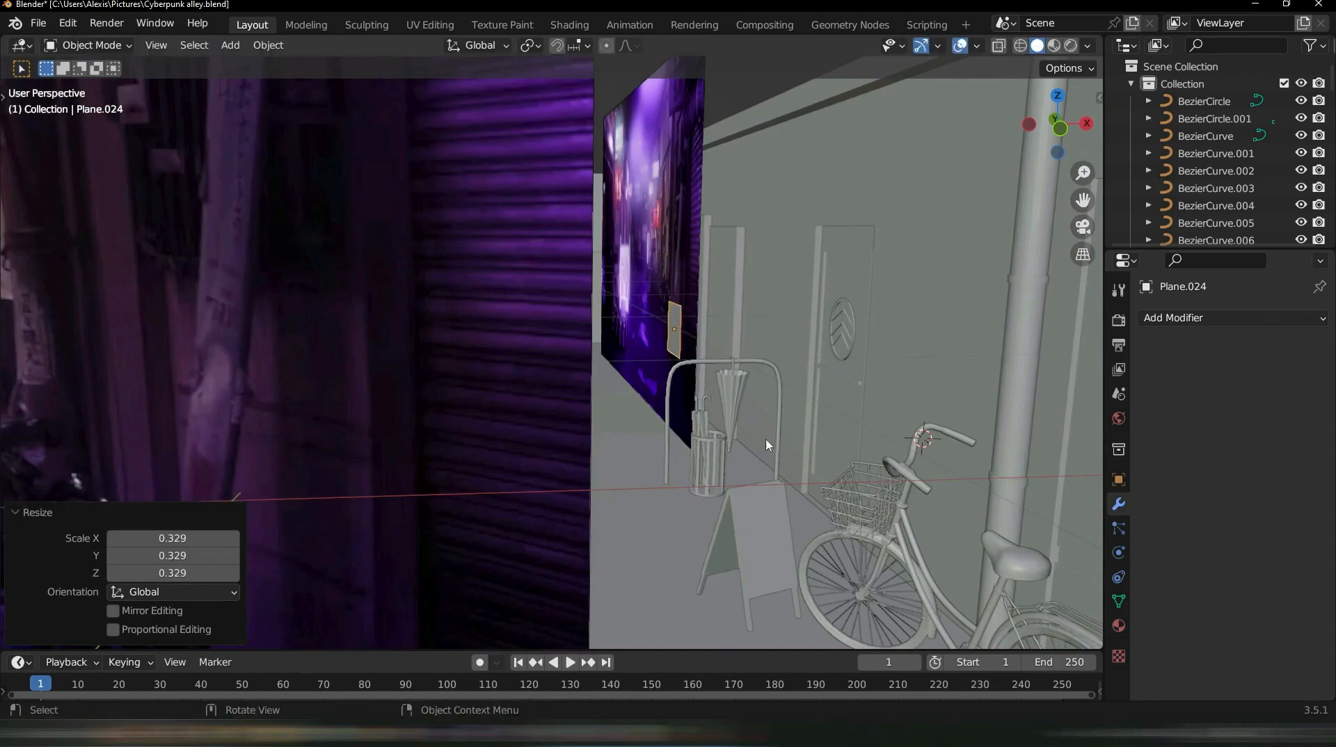
# Move the small plane about 0.46 m along X and about -0.57 m along Y toward the door with the oval emblem
pyautogui.scroll(5, 770, 425)
pyautogui.scroll(-5, 691, 374)
pyautogui.scroll(3, 466, 271)
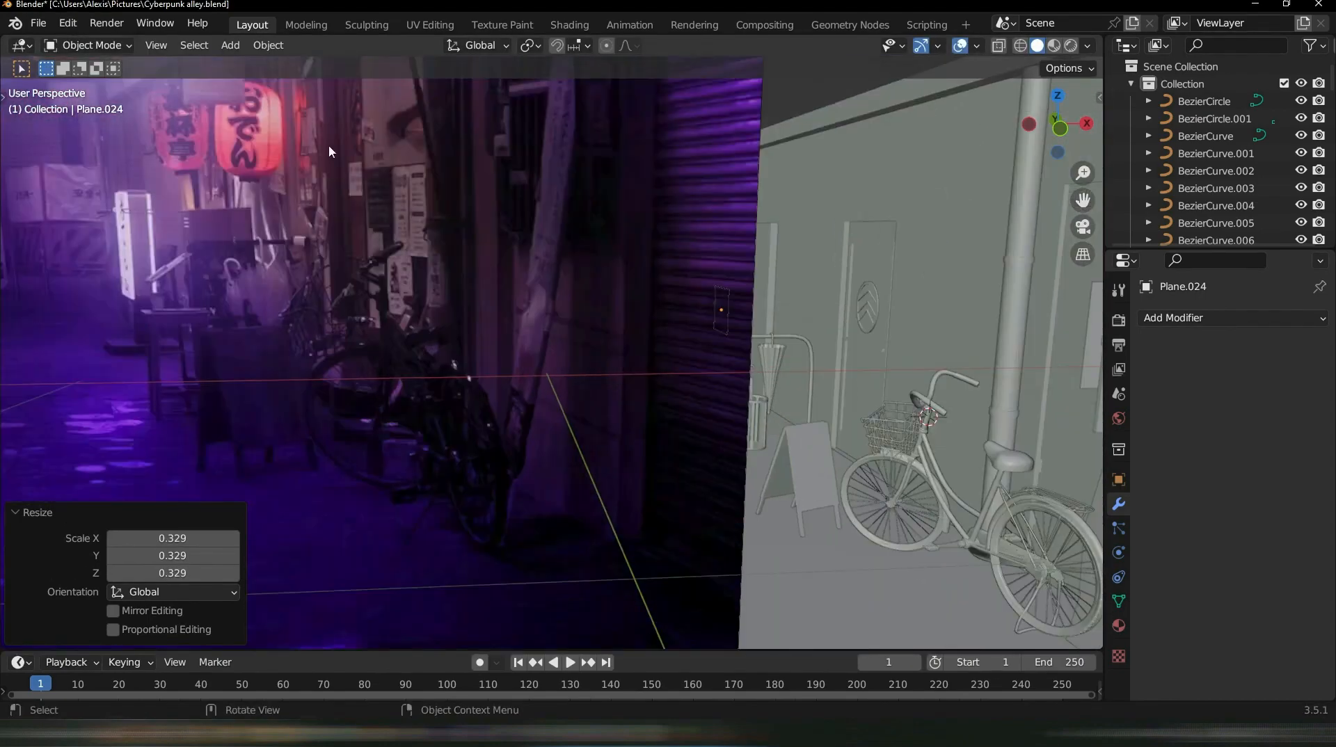
pyautogui.scroll(-3, 587, 292)
pyautogui.scroll(7, 595, 348)
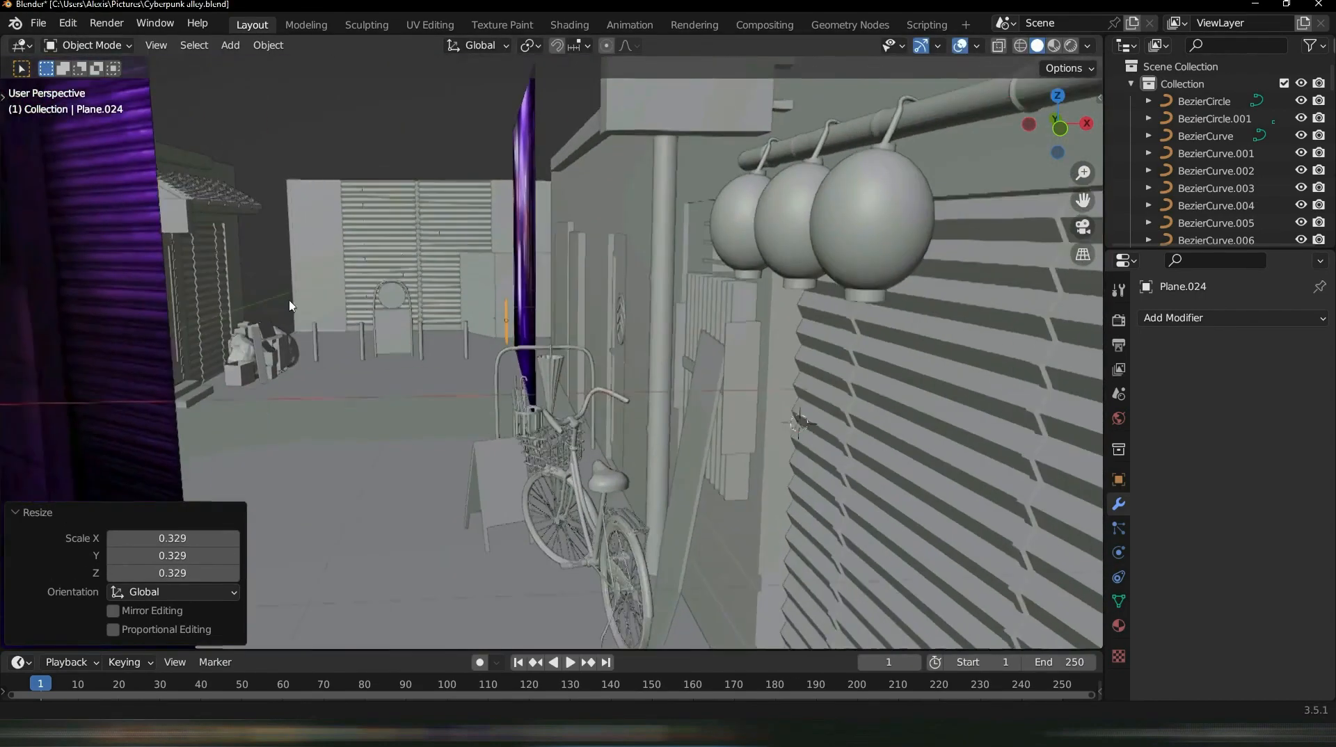
pyautogui.scroll(4, 599, 398)
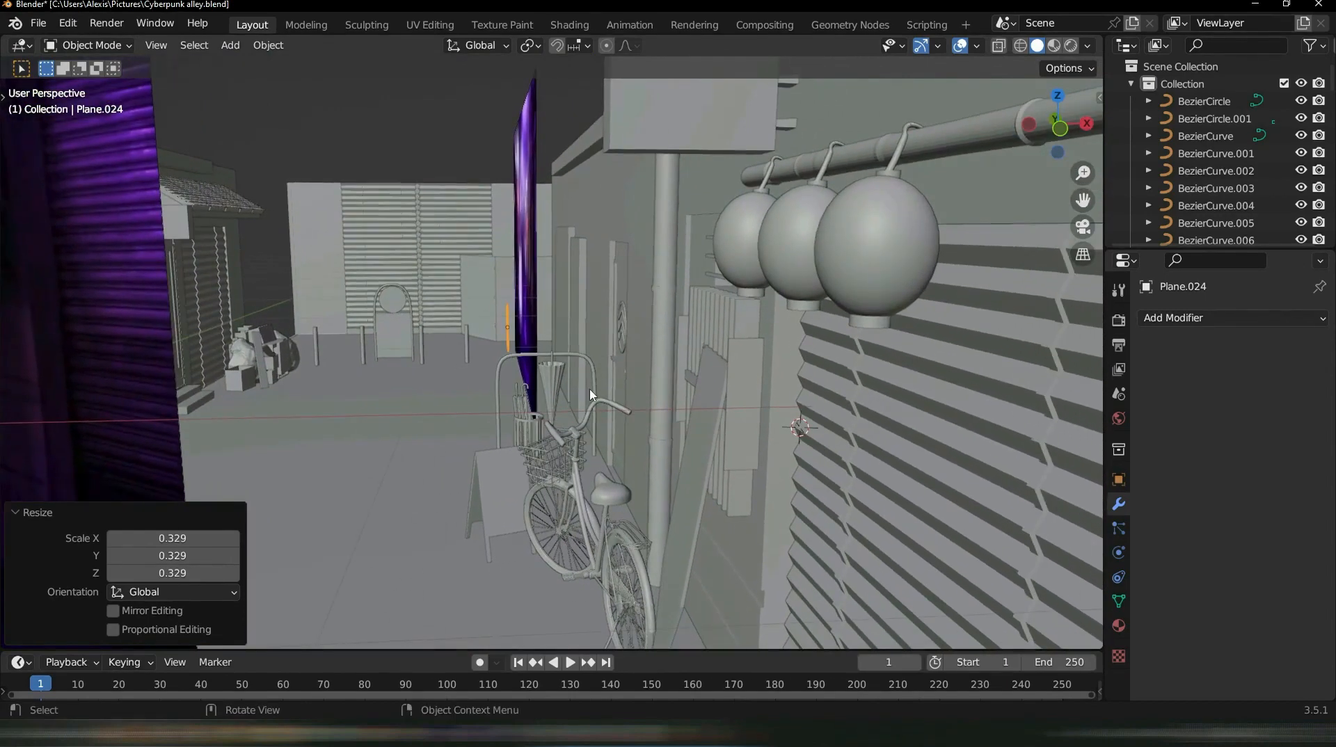
pyautogui.press('g')
pyautogui.press('x')
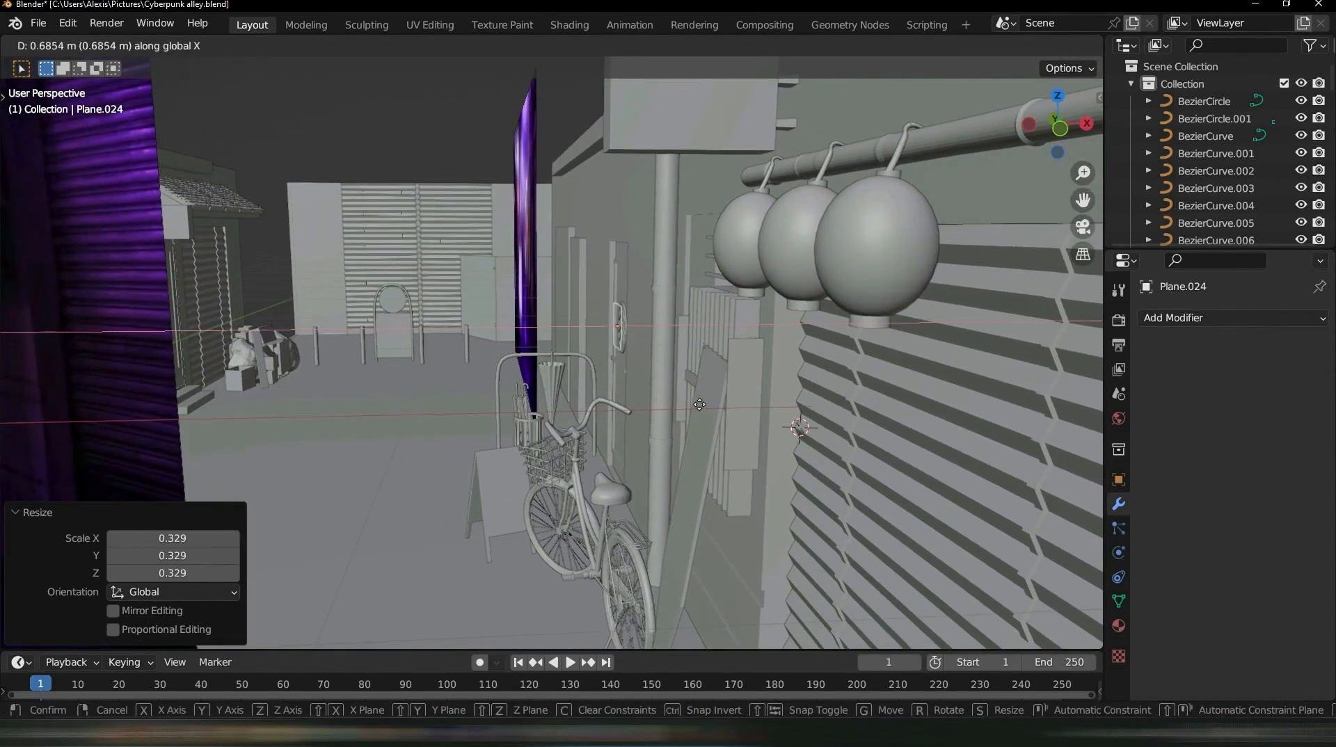
pyautogui.click(668, 407)
pyautogui.moveTo(668, 407); pyautogui.dragTo(758, 397, button='middle')
pyautogui.press('g')
pyautogui.press('y')
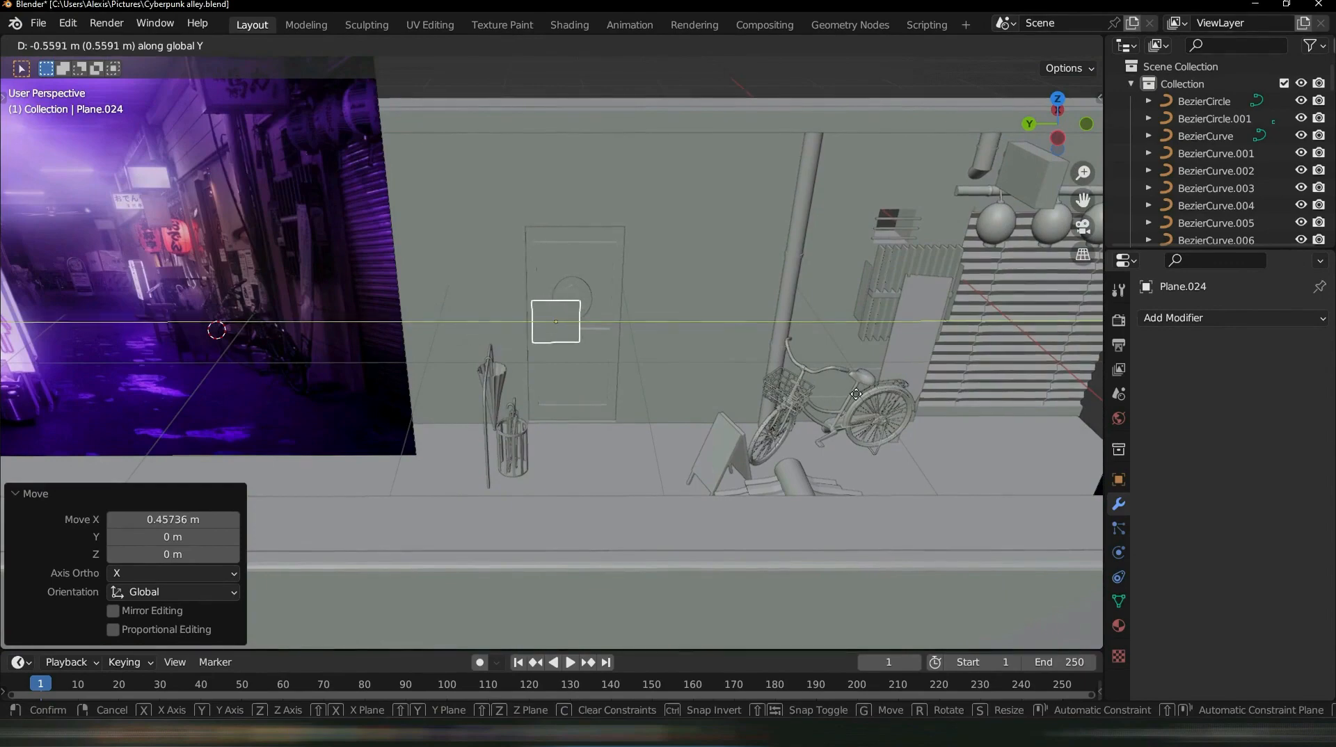
pyautogui.click(713, 301)
# Shift the plane about 0.12 m along X toward the door, with a fine correction of about -0.0065 m
pyautogui.moveTo(713, 302); pyautogui.dragTo(623, 320, button='middle')
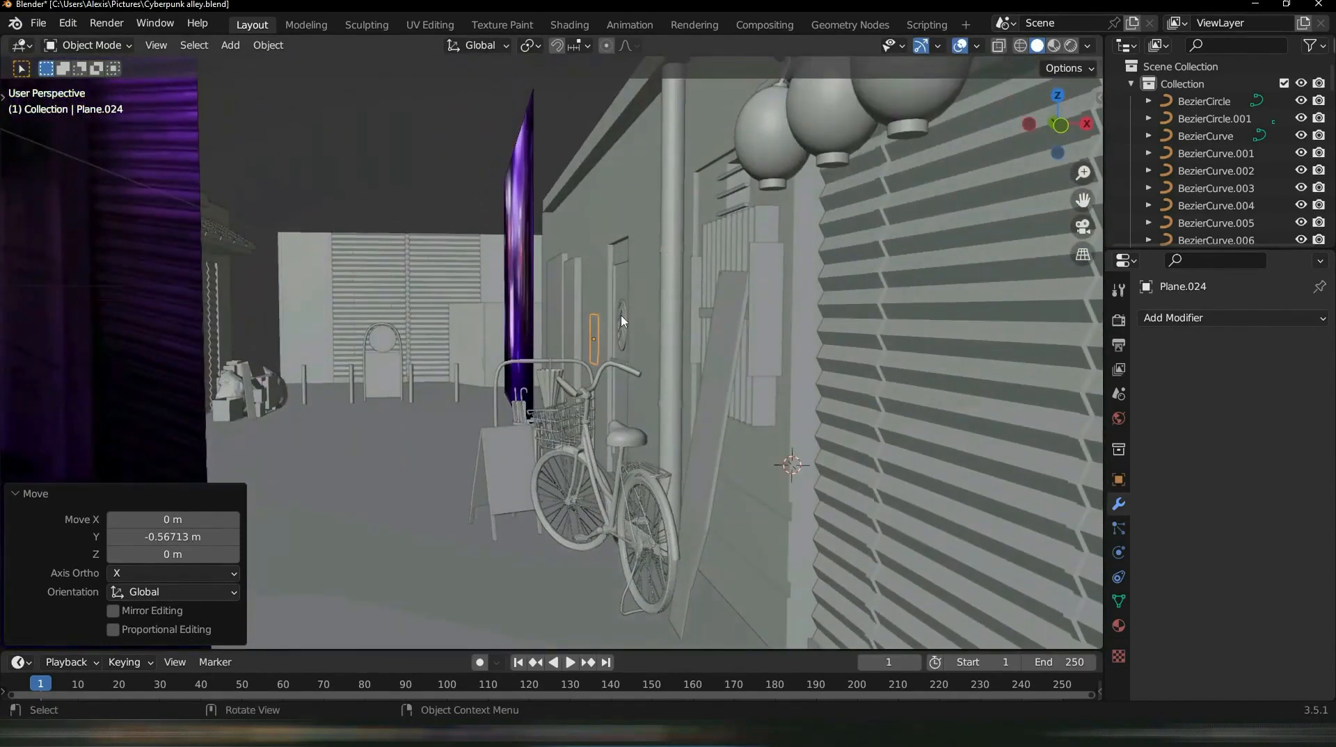
pyautogui.press('g')
pyautogui.press('x')
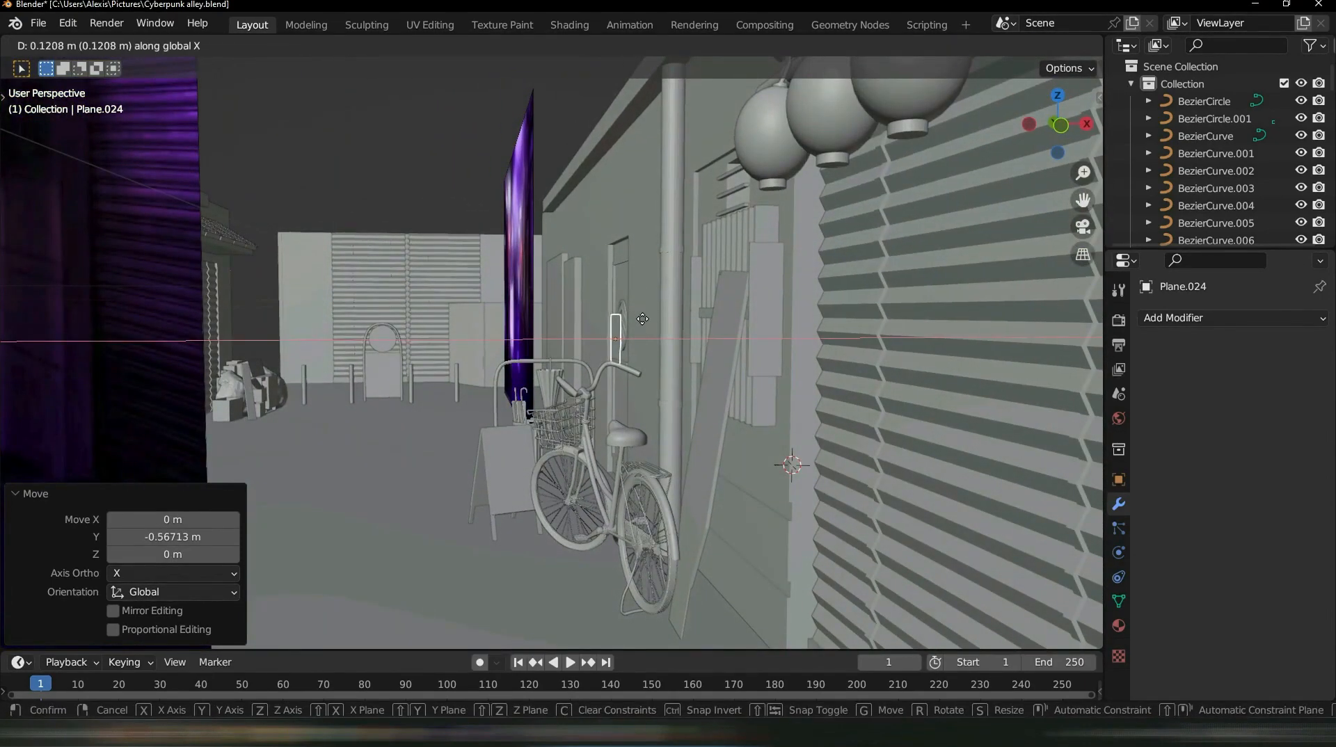
pyautogui.click(642, 319)
pyautogui.scroll(5, 643, 319)
pyautogui.press('g')
pyautogui.press('x')
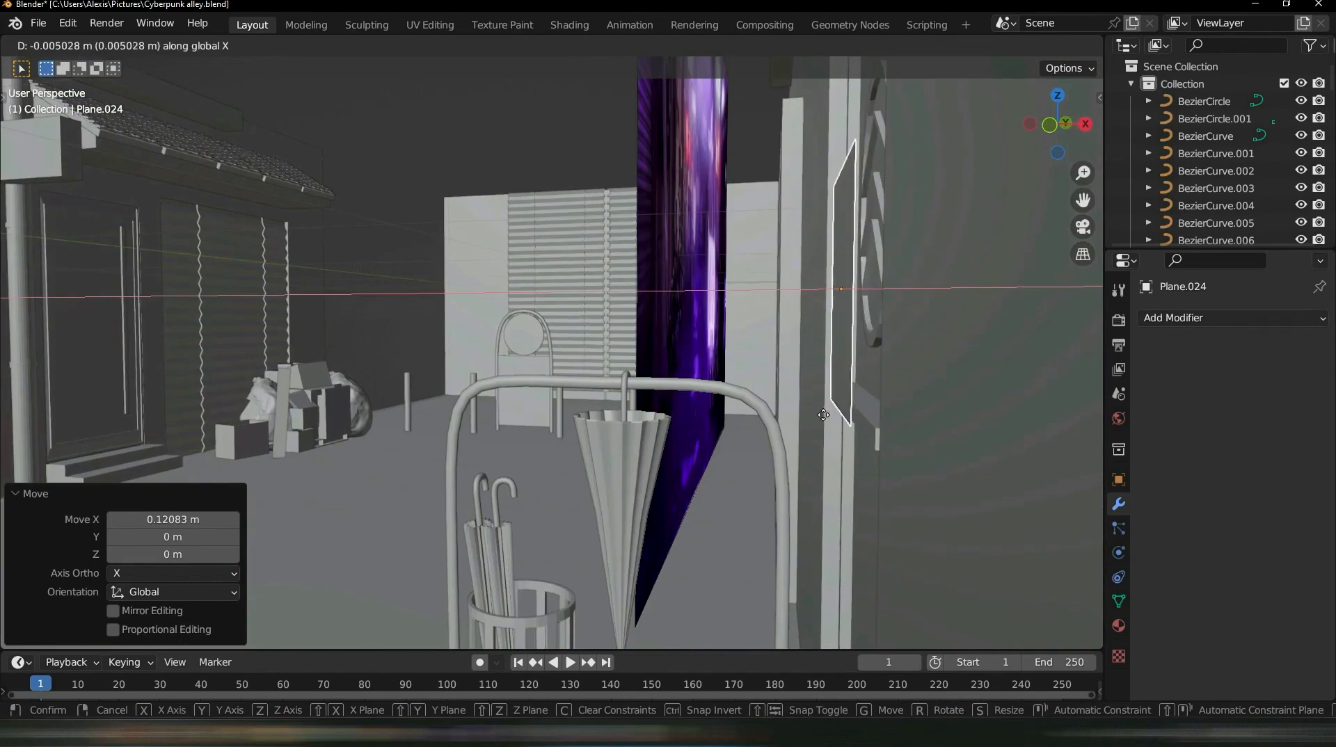
pyautogui.click(837, 411)
# Scale the plane to about 0.592 and lower it about 0.2 m to below the door's horizontal trim
pyautogui.moveTo(838, 411); pyautogui.dragTo(919, 421, button='middle')
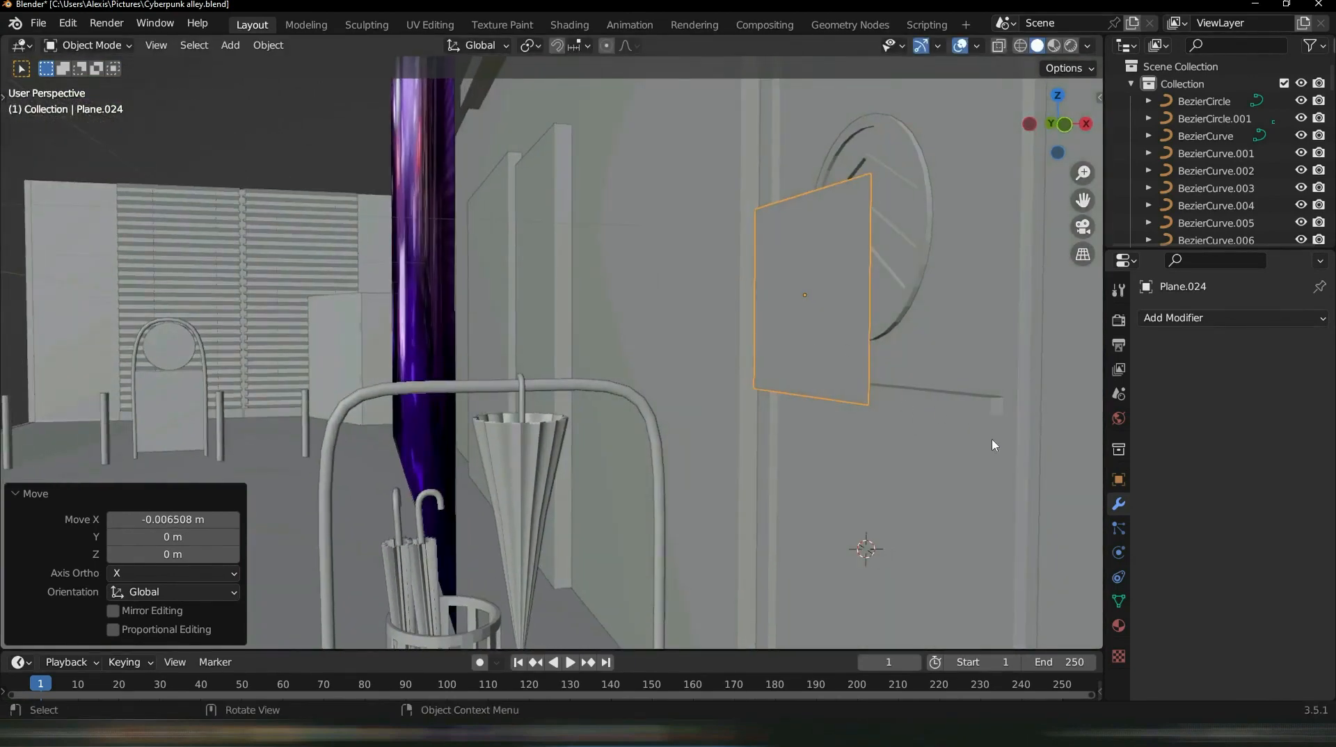
pyautogui.press('s')
pyautogui.click(860, 339)
pyautogui.press('g')
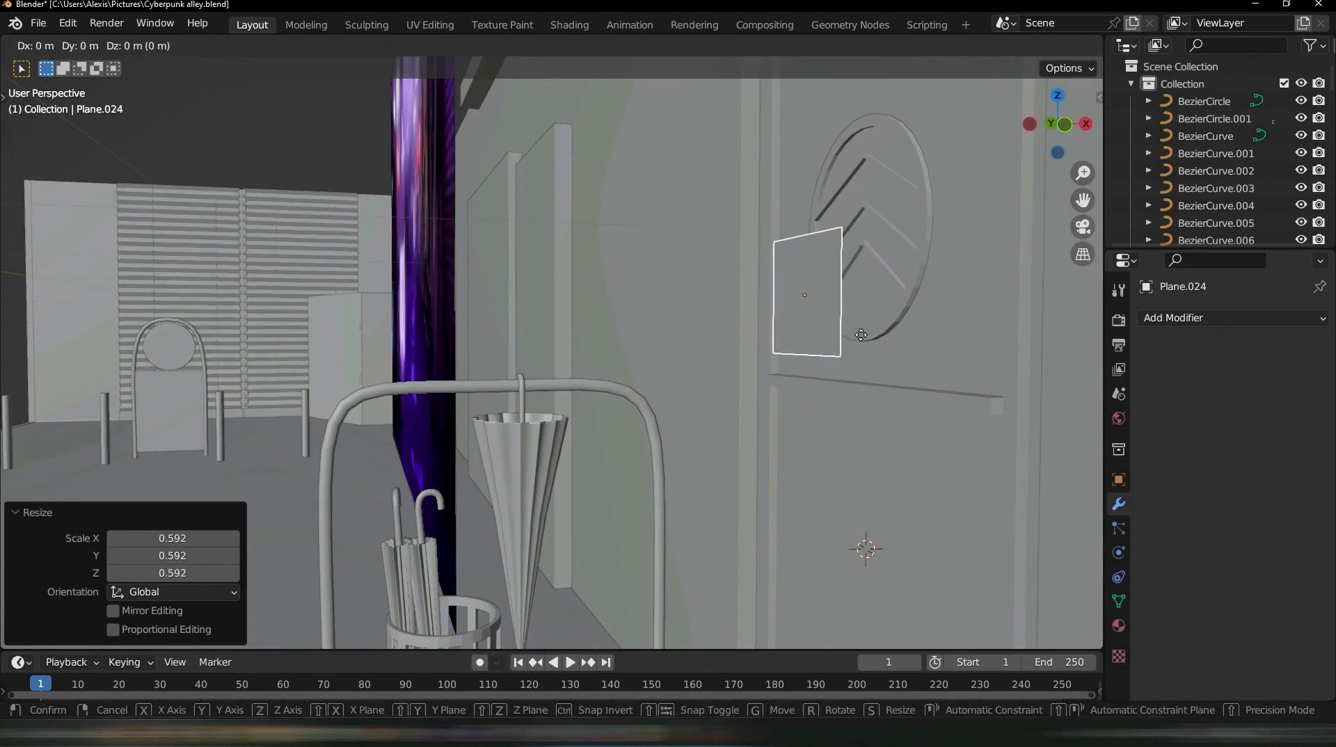
pyautogui.press('z')
pyautogui.click(875, 487)
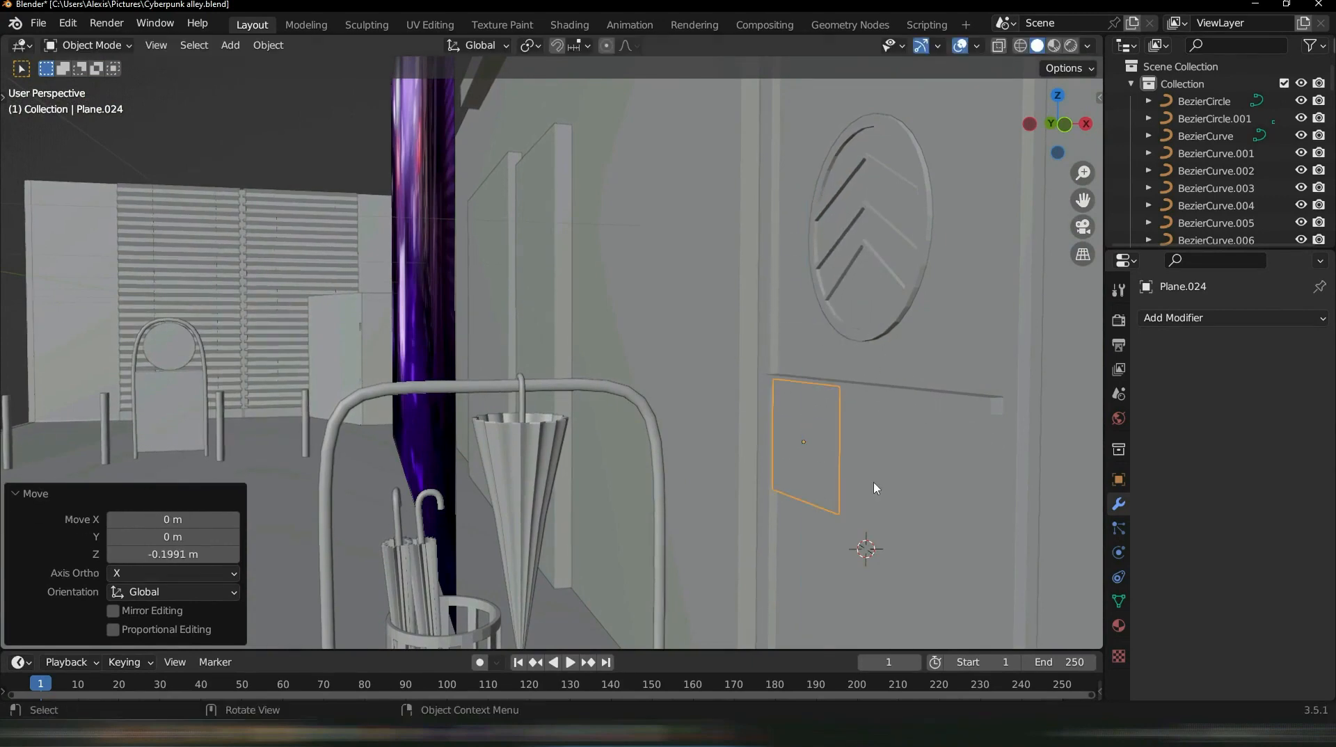
# Fine-tune the small plane's position on the door along the X and Y axes
pyautogui.scroll(-7, 904, 399)
pyautogui.keyDown('shift'); pyautogui.moveTo(594, 304); pyautogui.dragTo(918, 292, button='middle'); pyautogui.keyUp('shift')
pyautogui.scroll(-4, 853, 258)
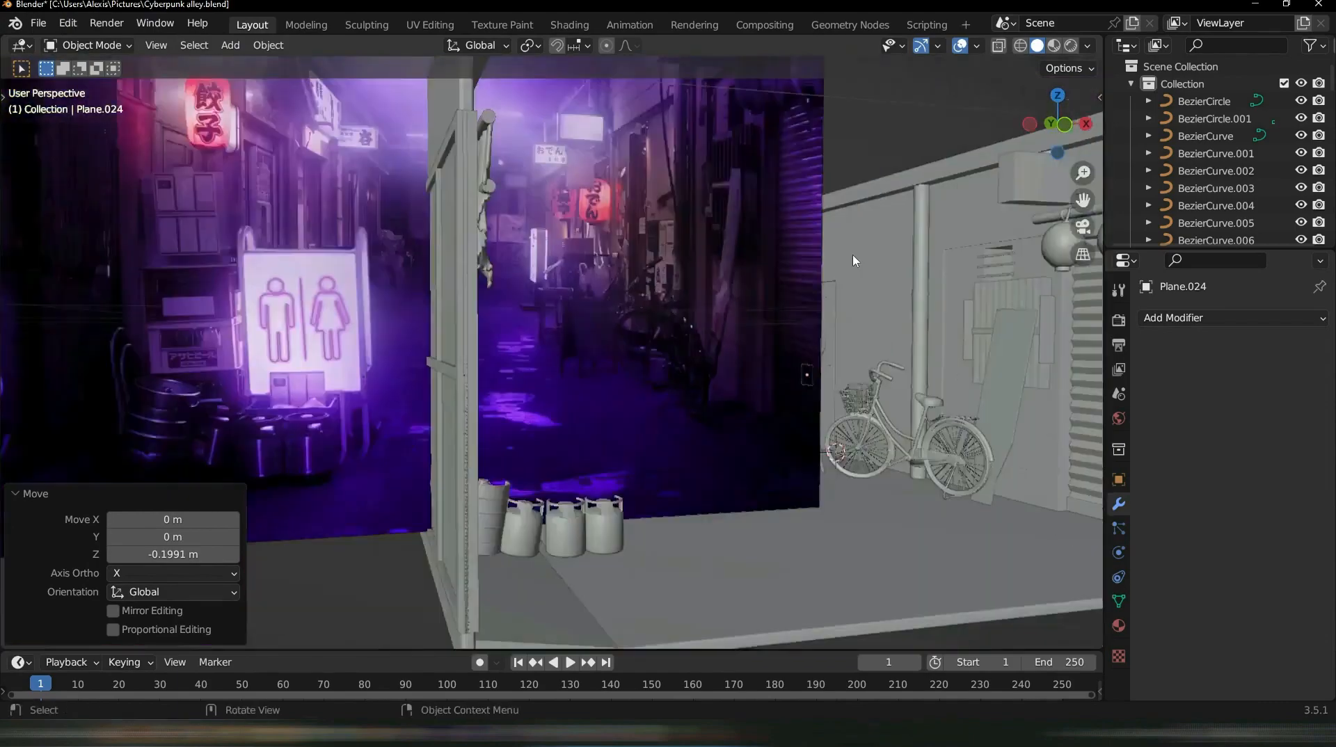
pyautogui.scroll(4, 854, 261)
pyautogui.keyDown('shift'); pyautogui.moveTo(921, 340); pyautogui.dragTo(823, 344, button='middle'); pyautogui.keyUp('shift')
pyautogui.scroll(3, 835, 325)
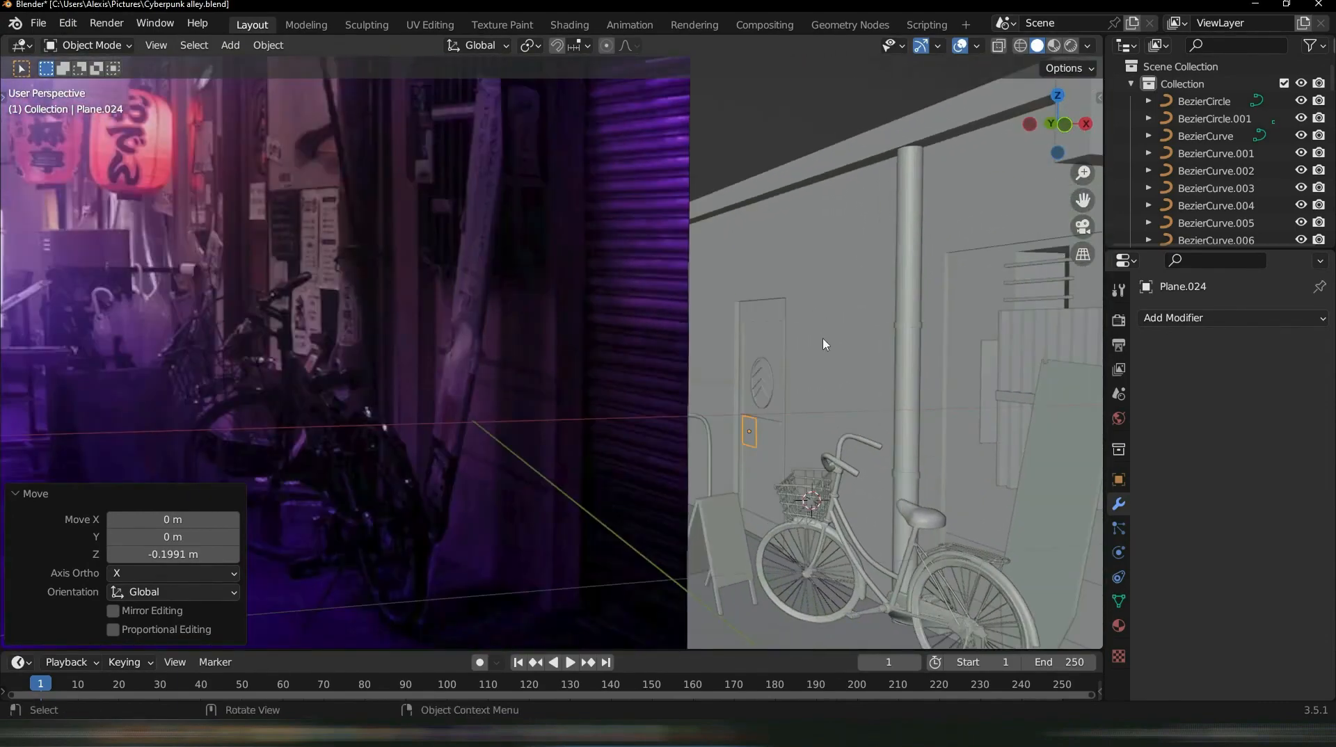
pyautogui.press('g')
pyautogui.press('x')
pyautogui.click(822, 338)
pyautogui.press('g')
pyautogui.press('y')
pyautogui.click(828, 341)
# Examine the modelled alley and the details around the bicycle and lanterns in the reference image
pyautogui.scroll(-5, 847, 352)
pyautogui.moveTo(767, 184); pyautogui.dragTo(812, 291, button='middle')
pyautogui.scroll(5, 838, 367)
pyautogui.scroll(-4, 800, 265)
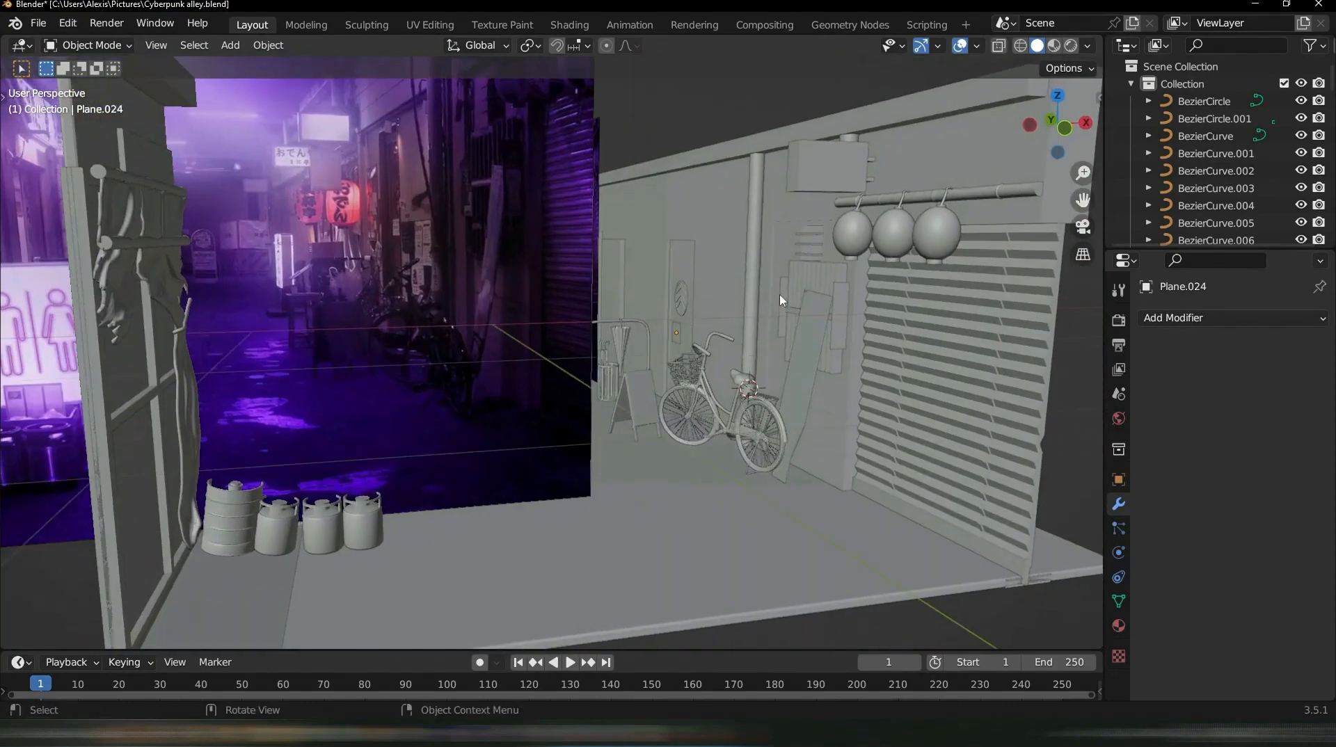
pyautogui.keyDown('shift'); pyautogui.moveTo(590, 292); pyautogui.dragTo(689, 289, button='middle'); pyautogui.keyUp('shift')
pyautogui.scroll(6, 632, 253)
pyautogui.scroll(-4, 641, 250)
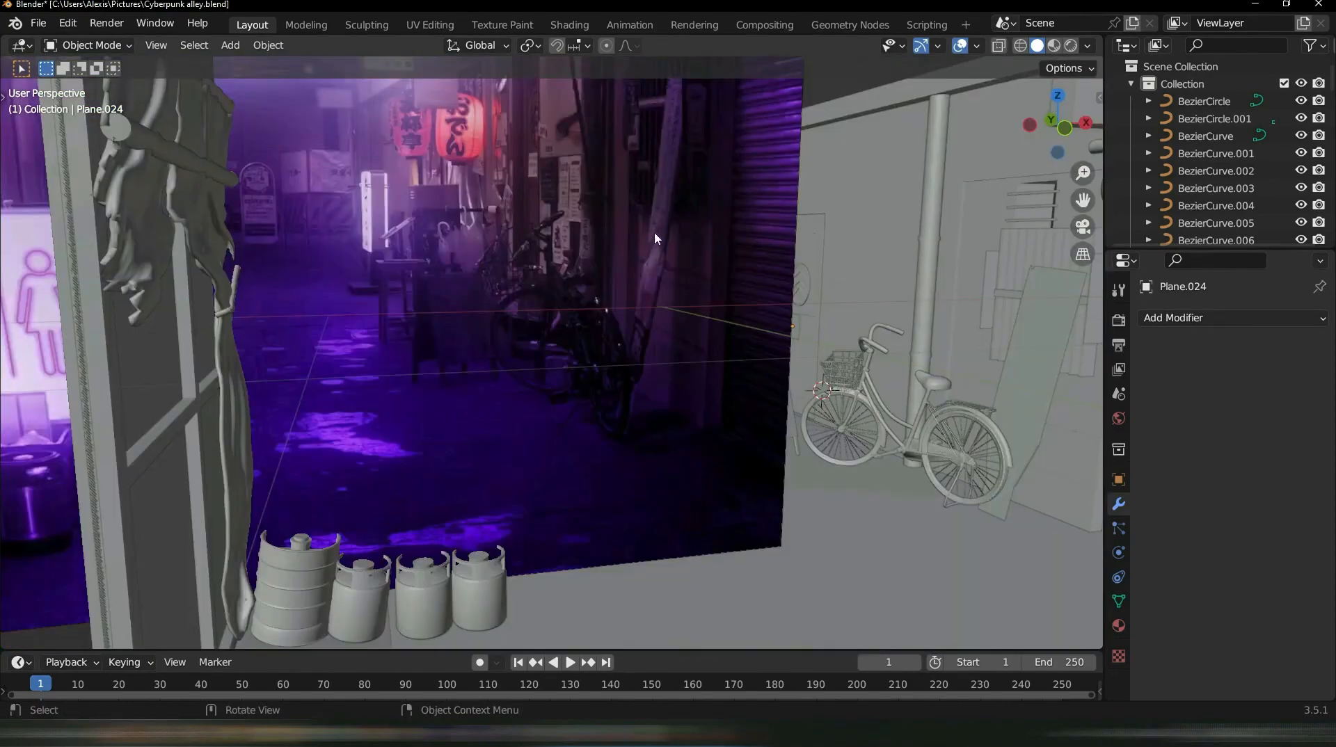
pyautogui.scroll(6, 608, 261)
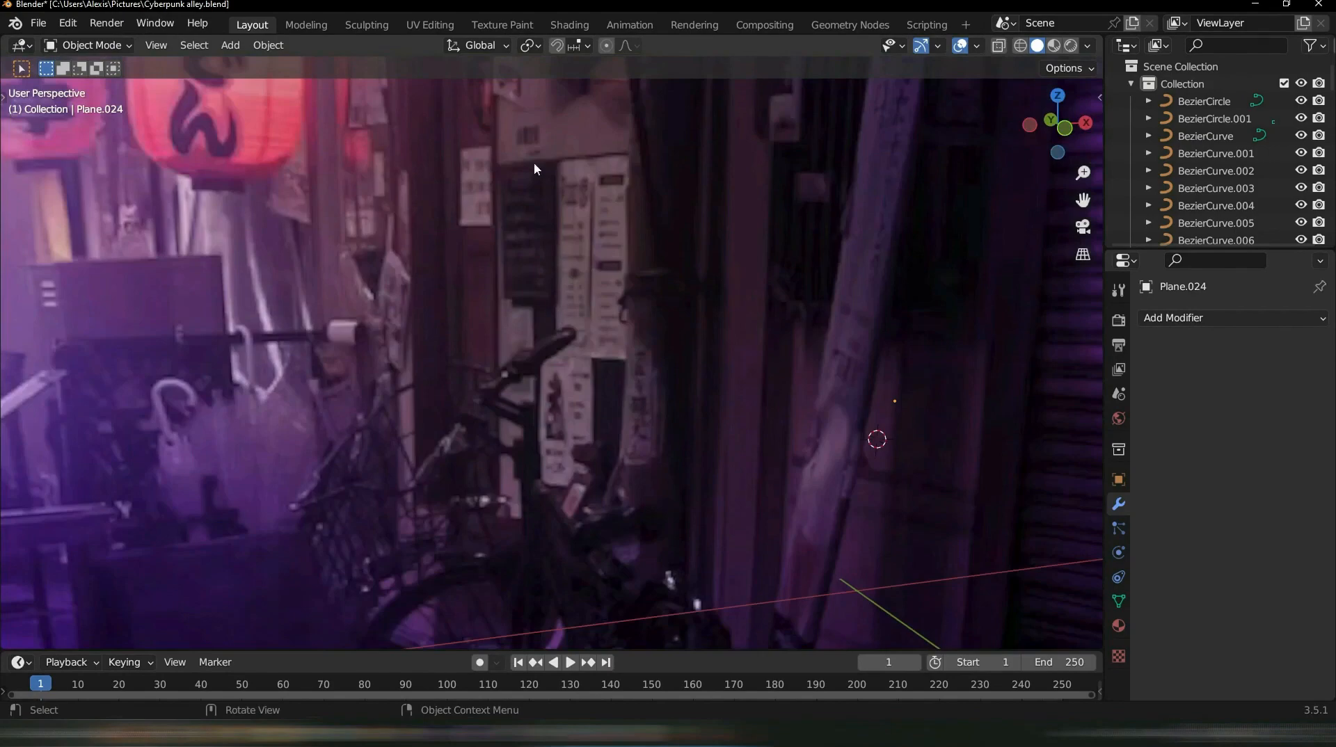
pyautogui.scroll(-6, 561, 272)
pyautogui.scroll(6, 561, 273)
pyautogui.scroll(-6, 556, 266)
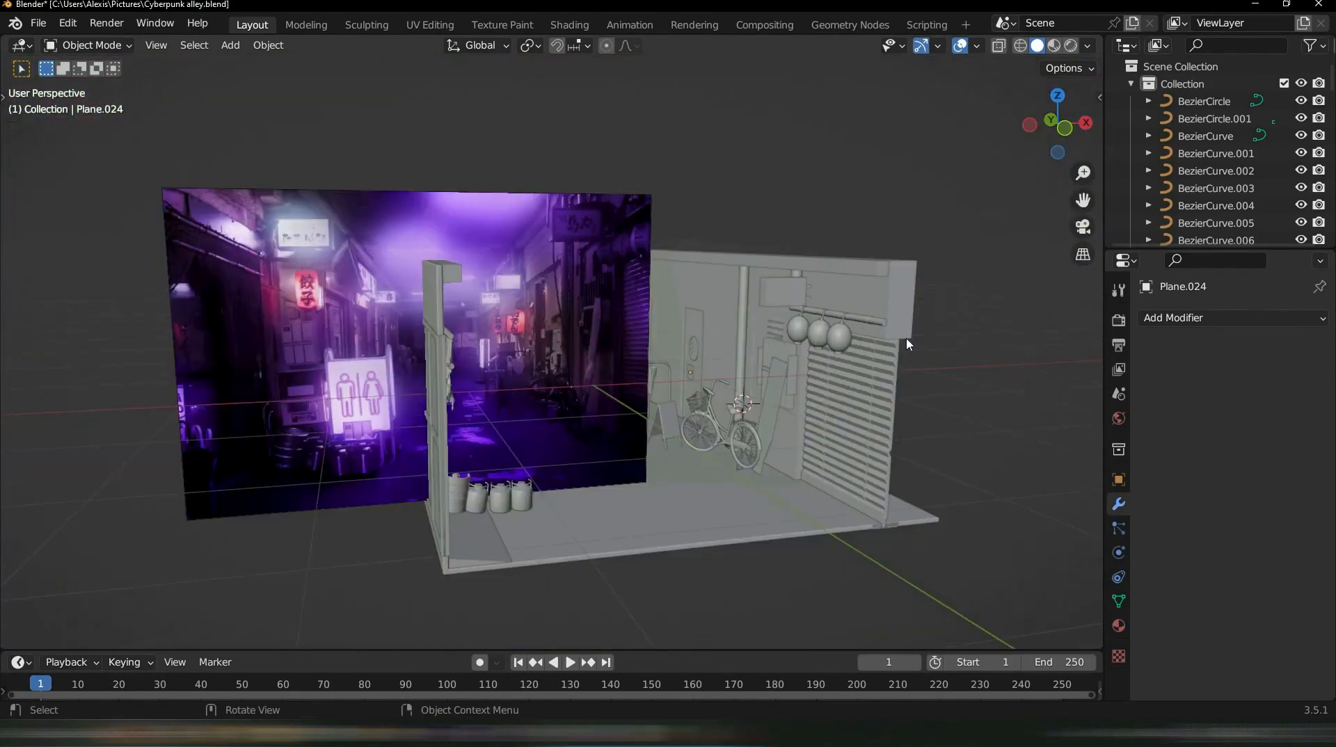
# Duplicate the hanging sign box above the lanterns and place the copy about -0.67 m in X and -0.25 m in Z
pyautogui.moveTo(906, 338); pyautogui.dragTo(707, 286, button='middle')
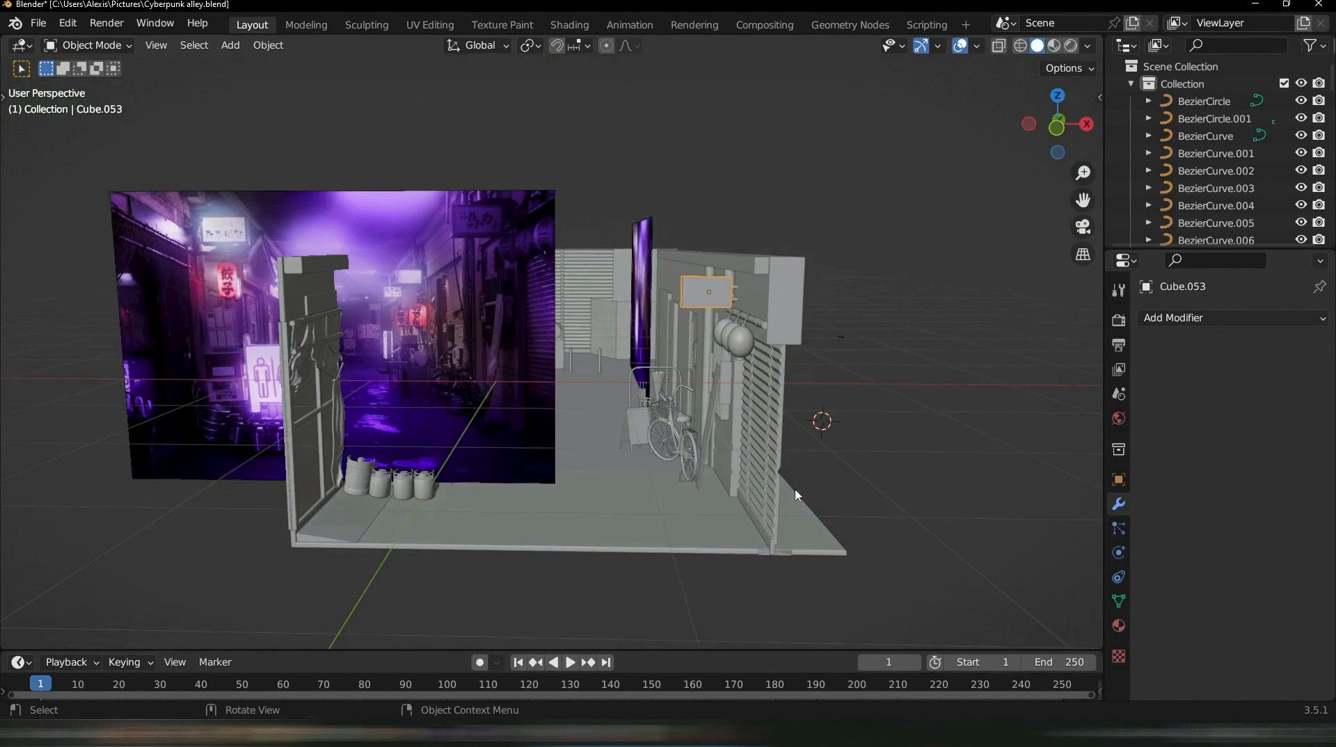
pyautogui.hotkey('shift', 'd')
pyautogui.click(712, 531)
# Rotate the duplicated sign box 90° around the global Z axis
pyautogui.moveTo(936, 537); pyautogui.dragTo(945, 574, button='middle')
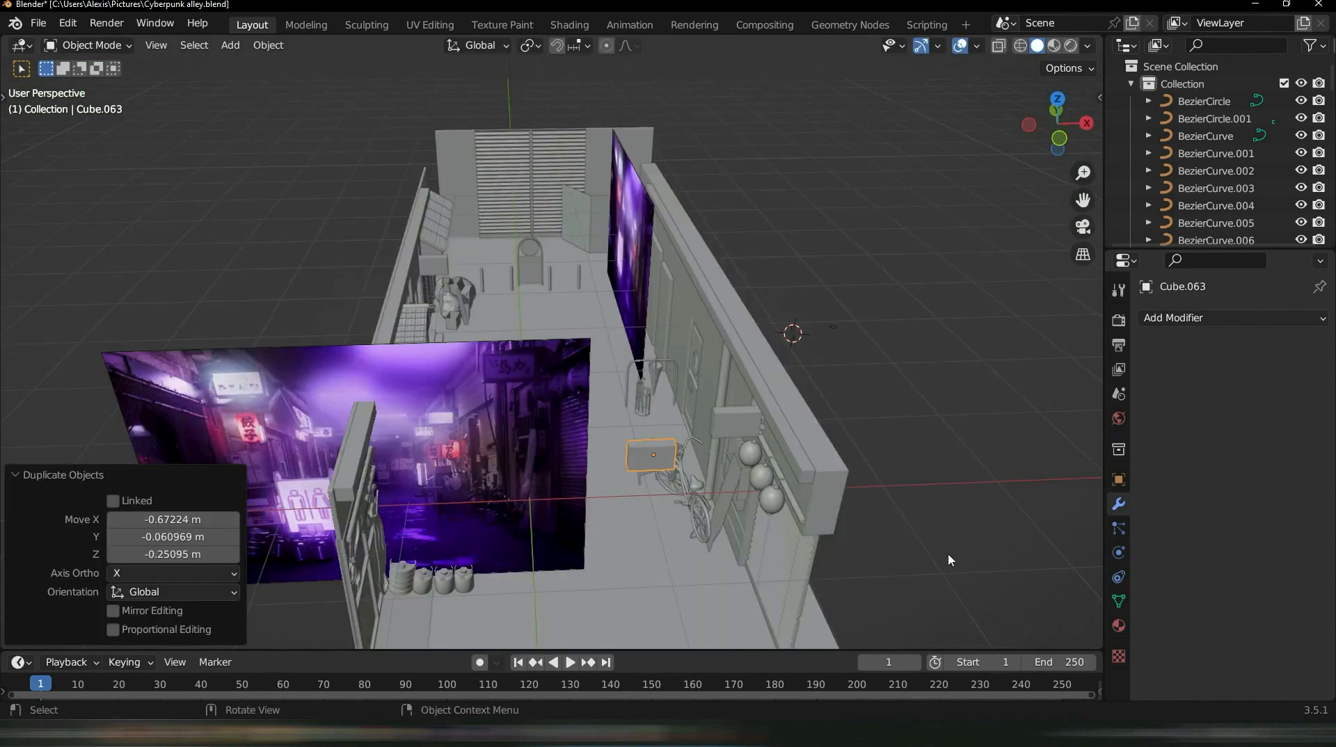
pyautogui.press('r')
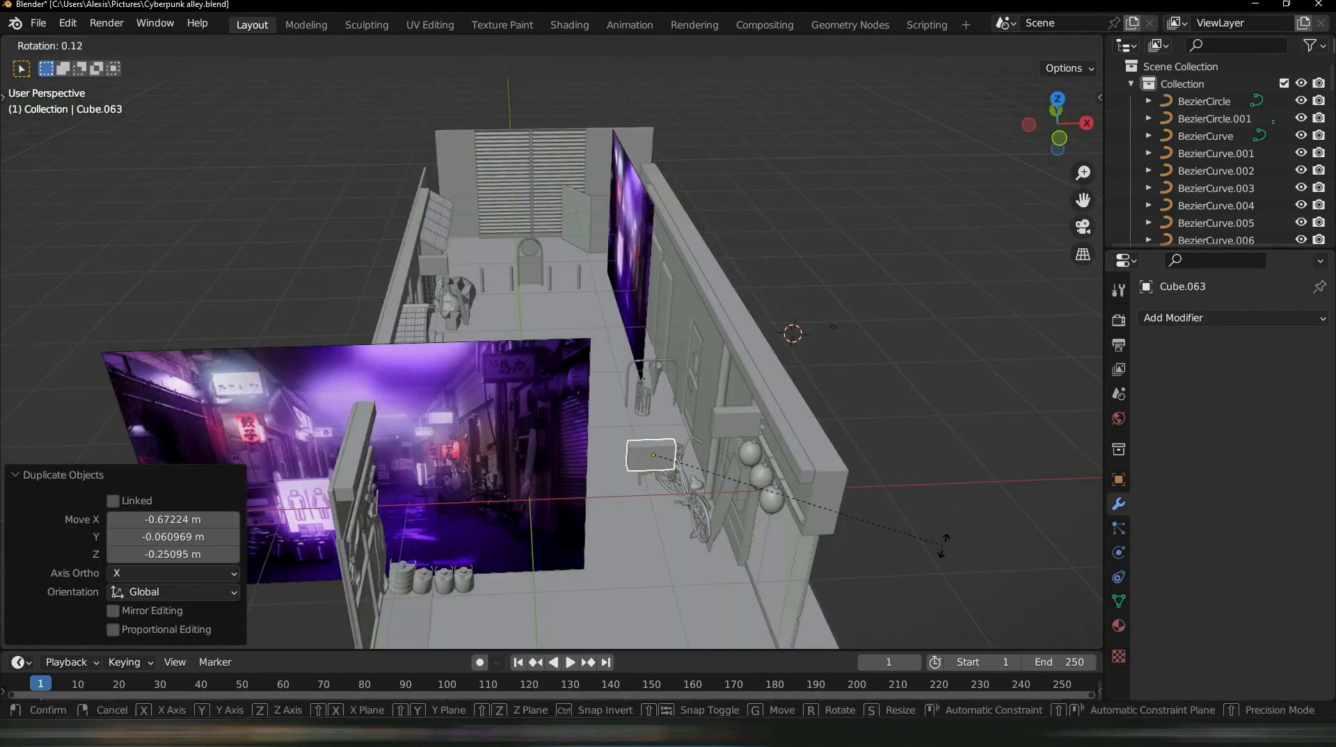
pyautogui.write('z')
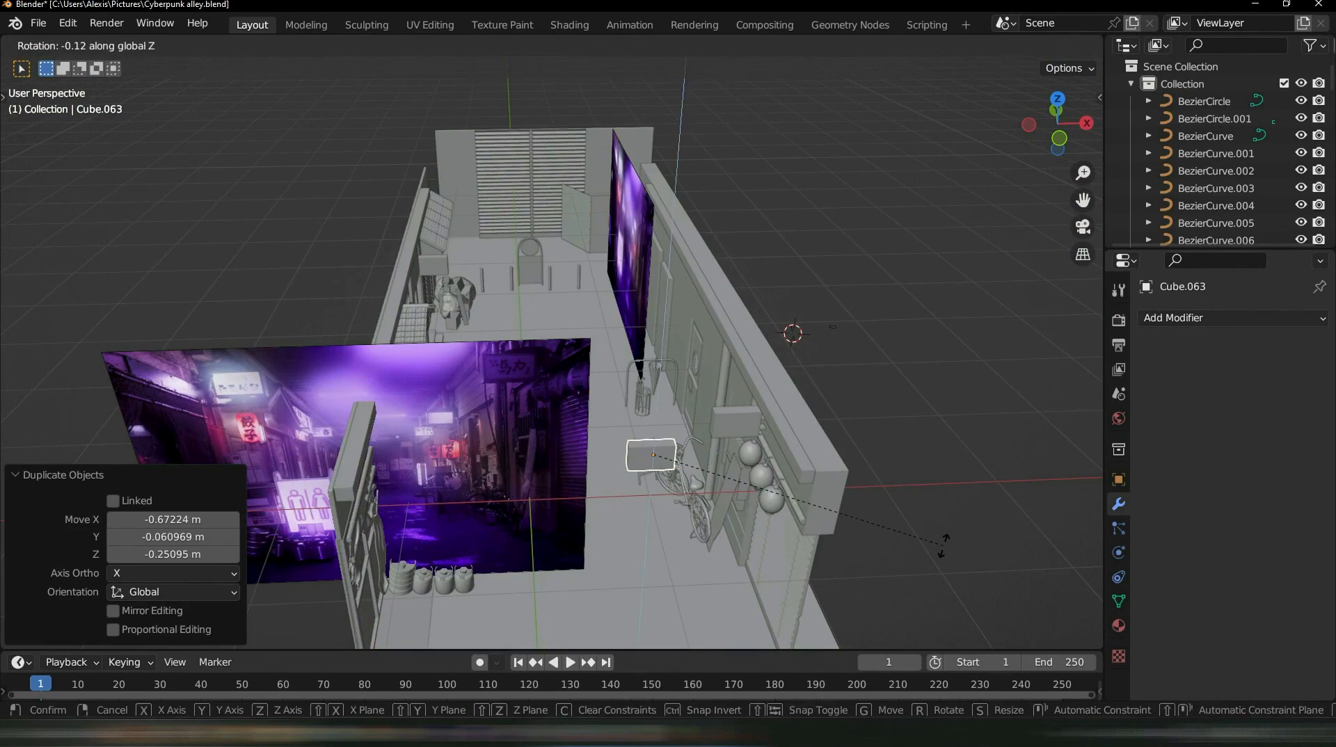
pyautogui.write('90')
pyautogui.press('Return')
# Check the box against the reference image and rotate it 90° around the global X axis to stand upright
pyautogui.moveTo(750, 480); pyautogui.dragTo(737, 433, button='middle')
pyautogui.scroll(5, 596, 396)
pyautogui.keyDown('shift'); pyautogui.moveTo(542, 368); pyautogui.dragTo(666, 327, button='middle'); pyautogui.keyUp('shift')
pyautogui.scroll(1, 666, 327)
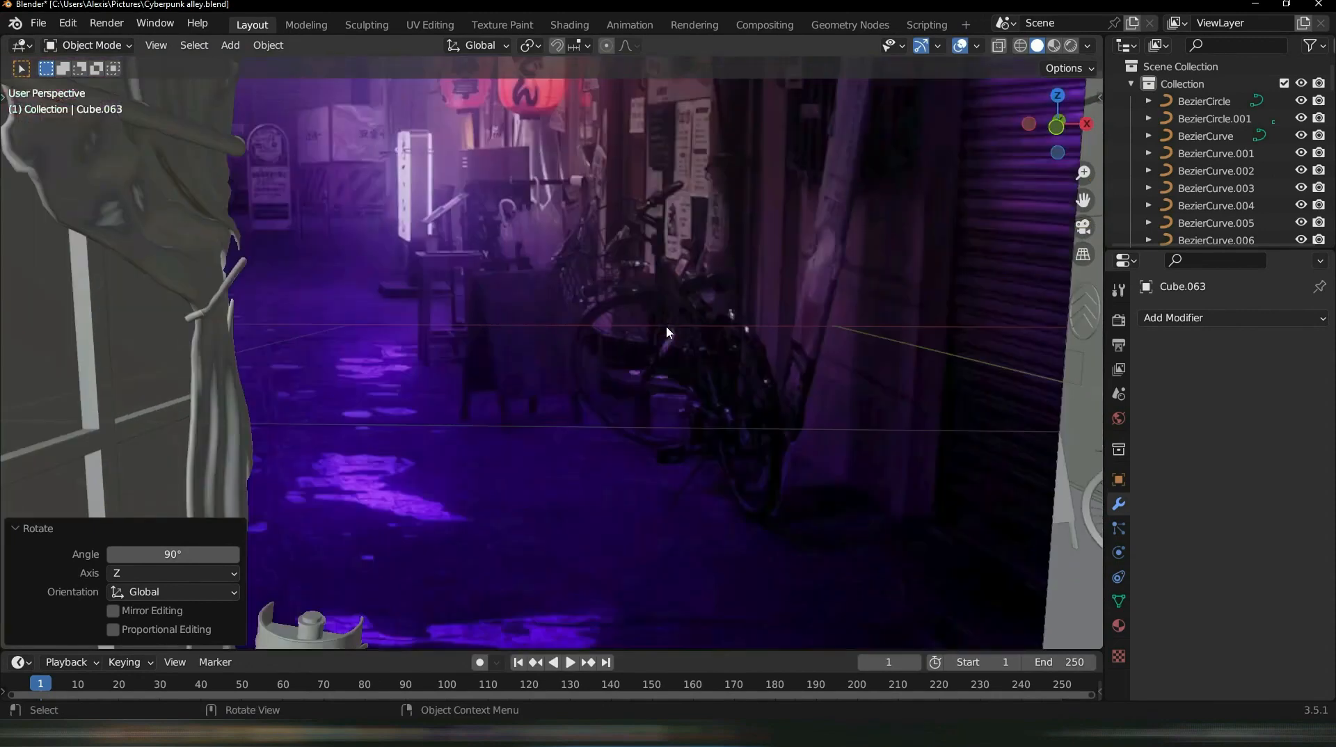
pyautogui.scroll(-4, 800, 228)
pyautogui.moveTo(817, 223); pyautogui.dragTo(846, 251, button='middle')
pyautogui.write('r')
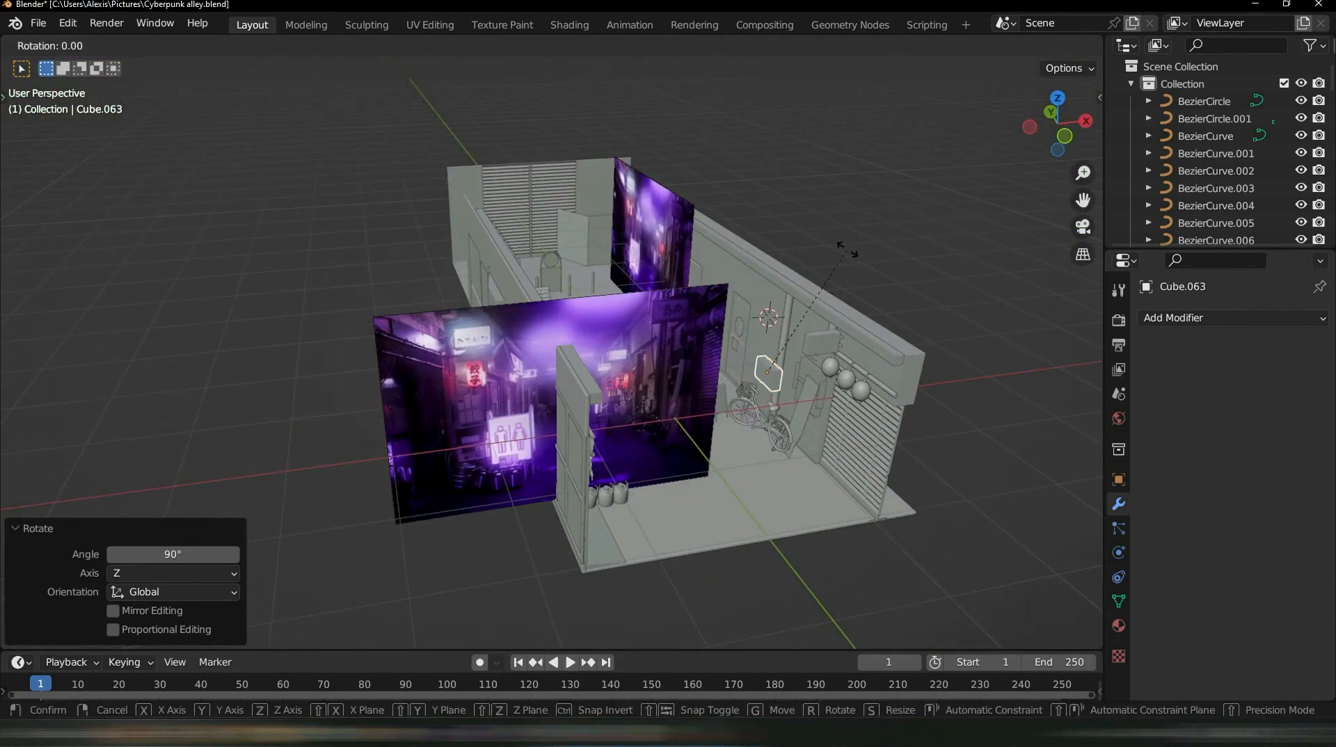
pyautogui.write('x90')
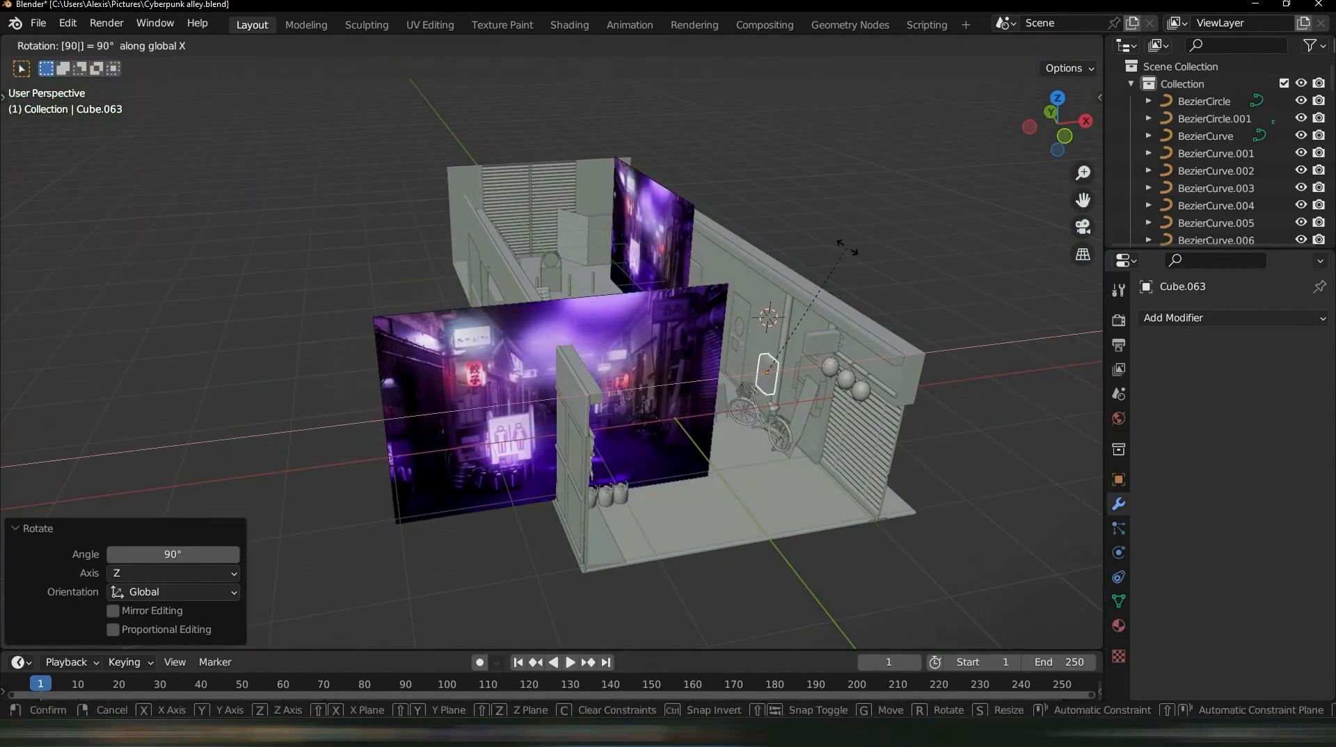
pyautogui.press('Return')
# Examine the wall area with menus and posters beside the bicycle in the reference image and compare it with the upright box
pyautogui.moveTo(937, 426); pyautogui.dragTo(908, 403, button='middle')
pyautogui.scroll(5, 739, 327)
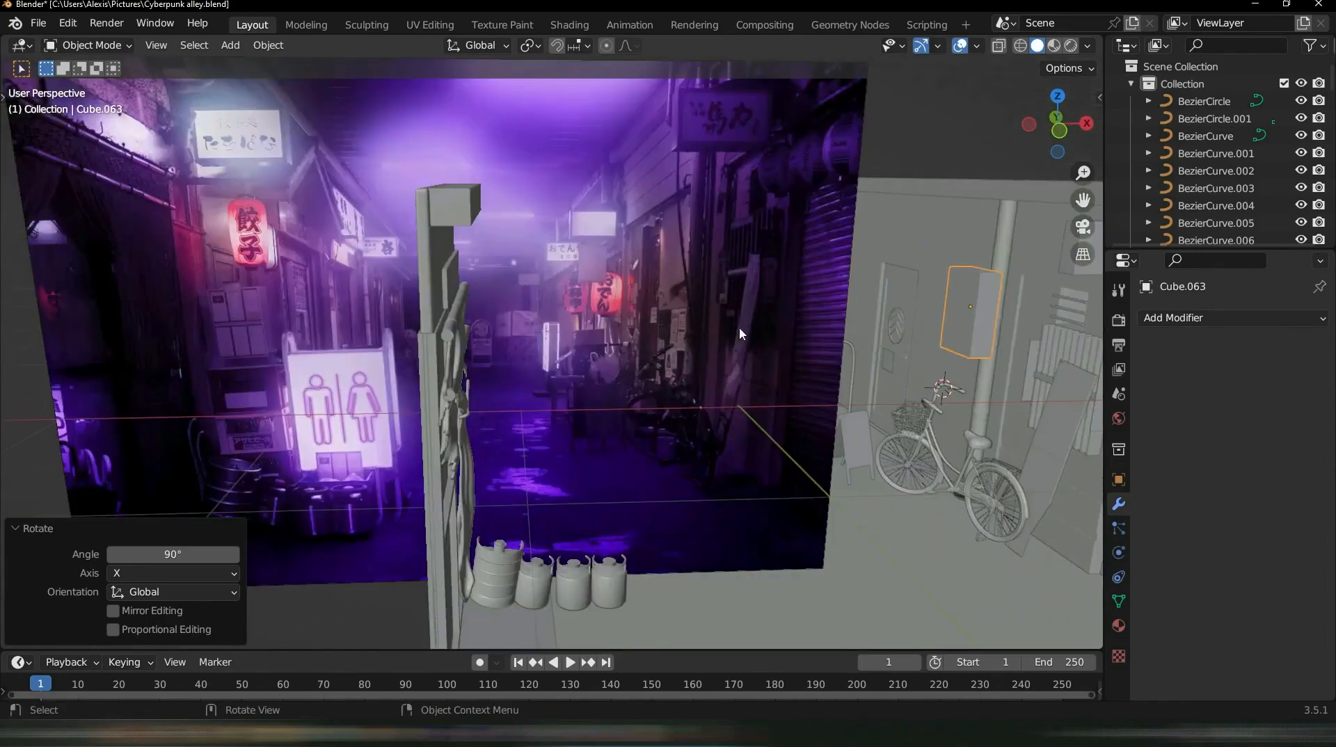
pyautogui.scroll(5, 741, 328)
pyautogui.scroll(-5, 978, 363)
pyautogui.moveTo(978, 363); pyautogui.dragTo(867, 305, button='middle')
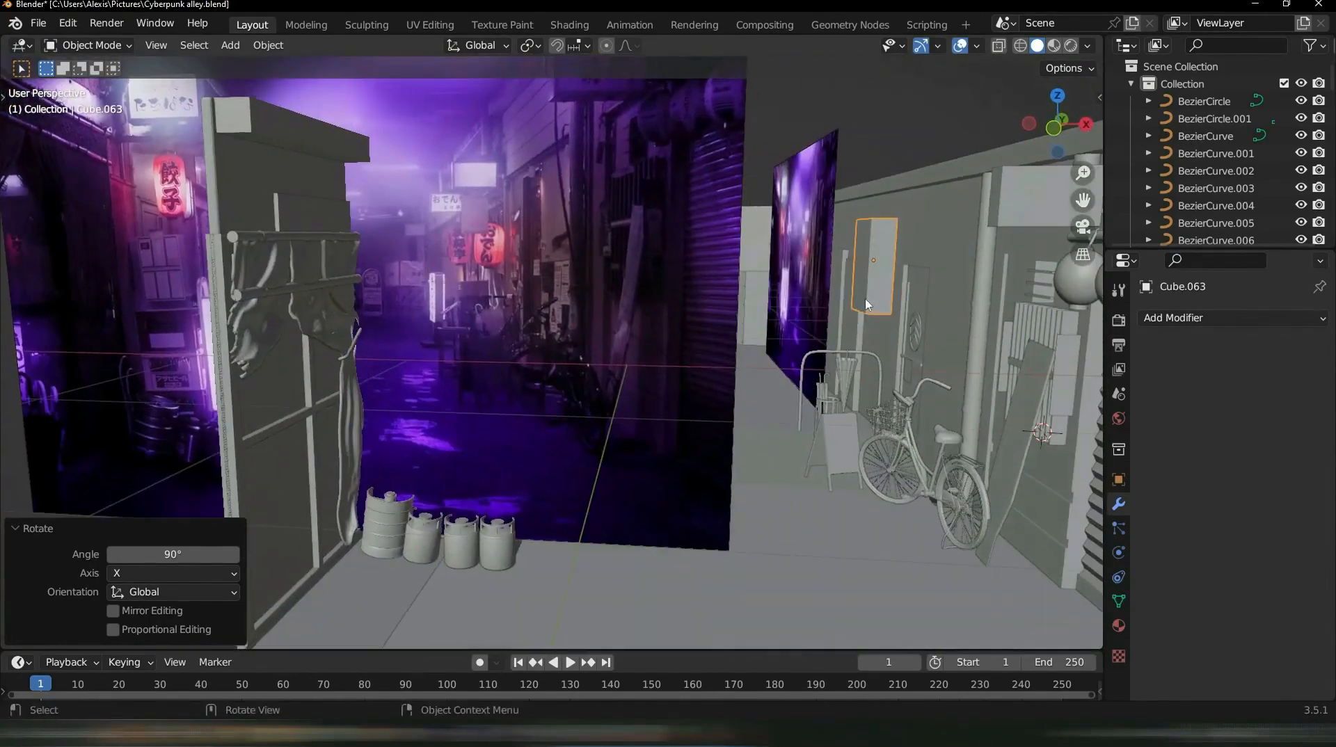
pyautogui.scroll(4, 862, 304)
pyautogui.keyDown('shift'); pyautogui.moveTo(706, 217); pyautogui.dragTo(739, 302, button='middle'); pyautogui.keyUp('shift')
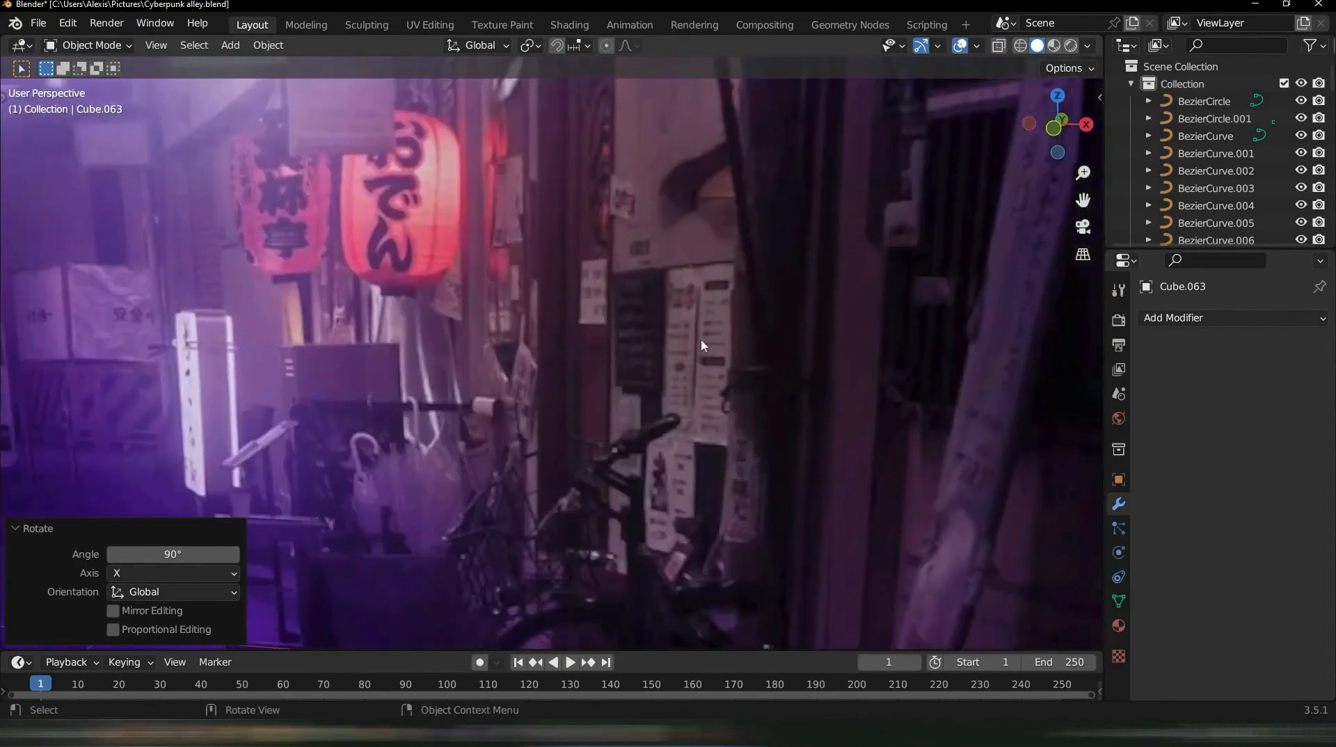
pyautogui.scroll(-6, 702, 346)
pyautogui.scroll(2, 739, 340)
# Edit the upright box's mesh and add three horizontal loop cuts across it
pyautogui.hotkey('ctrl', 'Tab')
pyautogui.click(904, 391)
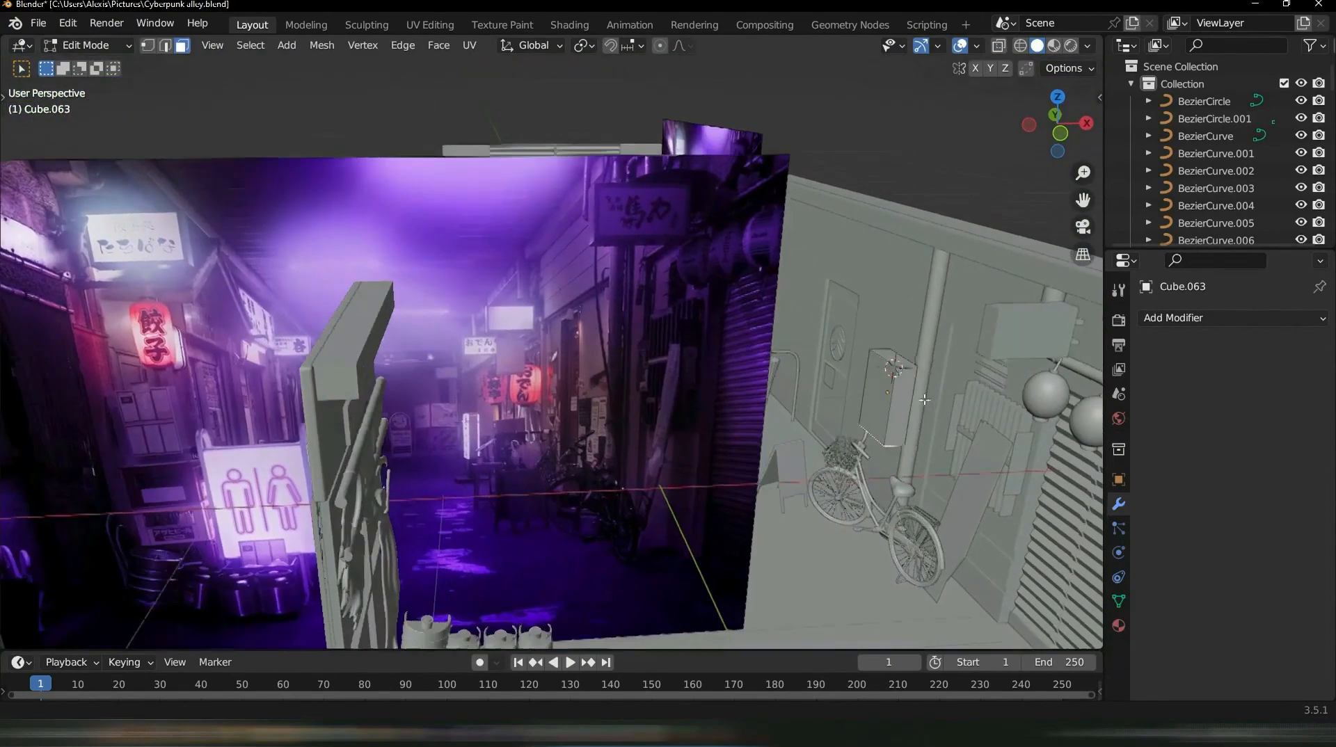
pyautogui.keyDown('shift'); pyautogui.moveTo(924, 399); pyautogui.dragTo(828, 341, button='middle'); pyautogui.keyUp('shift')
pyautogui.hotkey('ctrl', 'r')
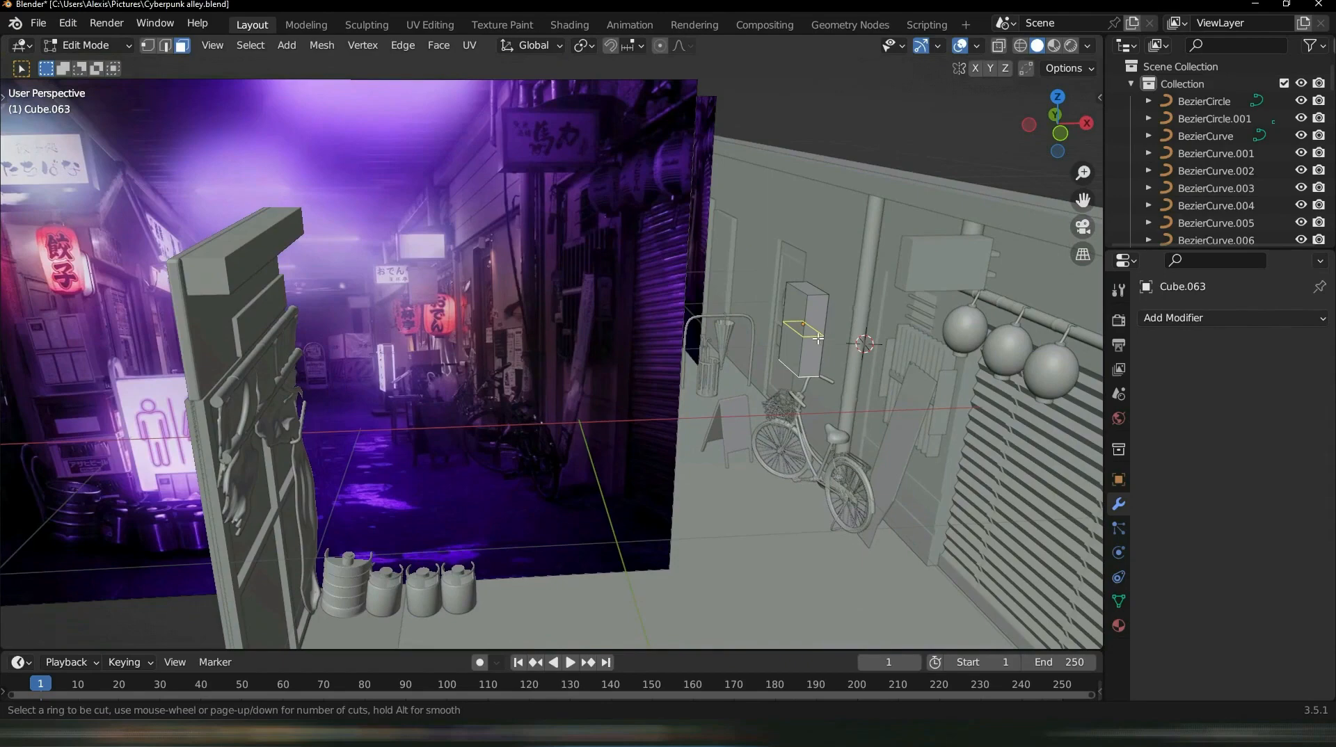
pyautogui.scroll(2, 817, 338)
pyautogui.doubleClick(818, 338)
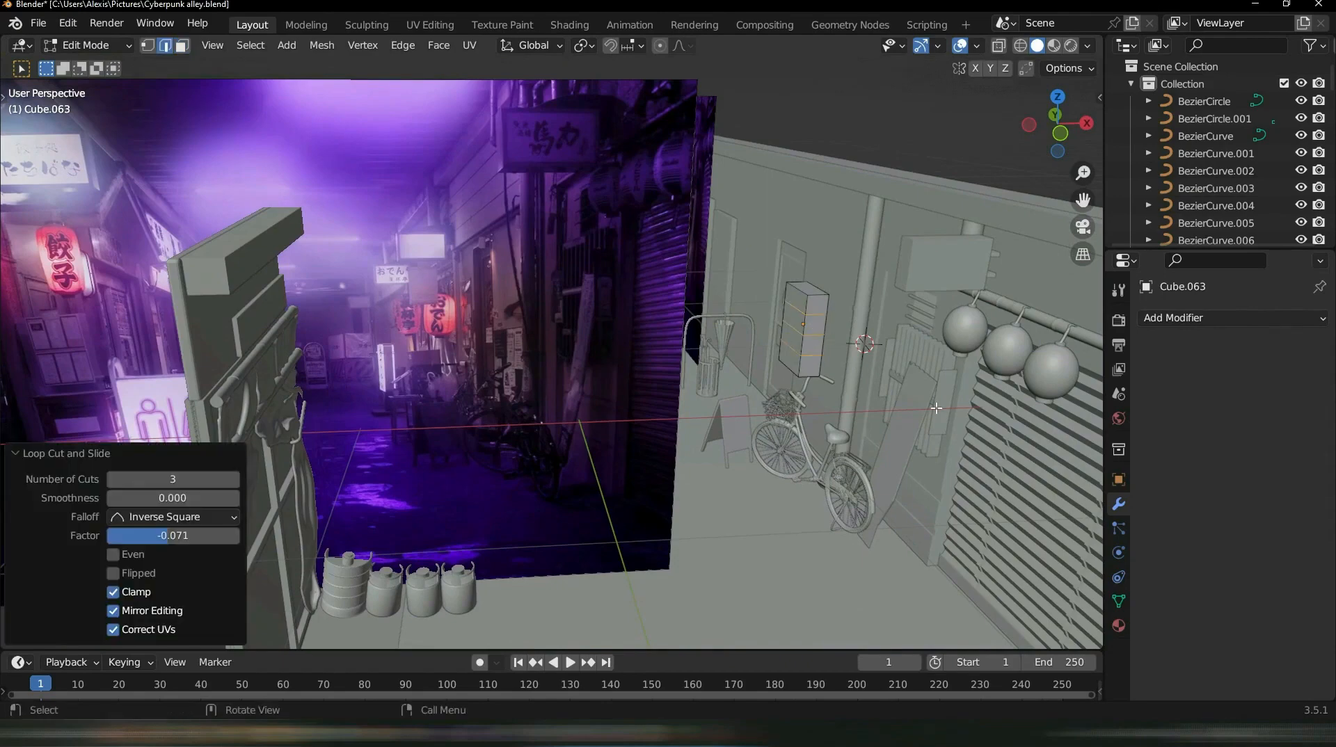
# Add two evenly spaced horizontal loop cuts in each of the two sections between the upright box's three existing cuts
pyautogui.scroll(3, 937, 409)
pyautogui.keyDown('shift'); pyautogui.moveTo(938, 409); pyautogui.dragTo(786, 373, button='middle'); pyautogui.keyUp('shift')
pyautogui.scroll(2, 787, 372)
pyautogui.scroll(-2, 940, 278)
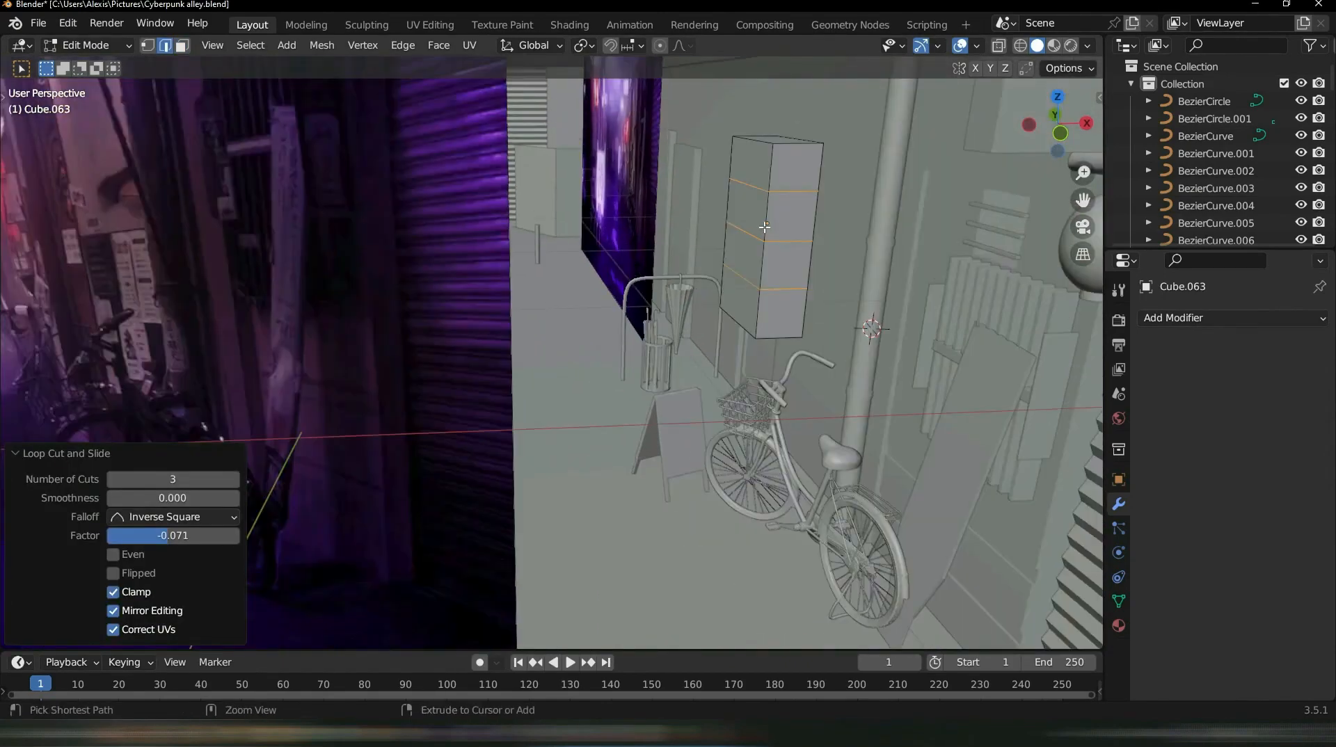
pyautogui.hotkey('ctrl', 'r')
pyautogui.scroll(1, 764, 227)
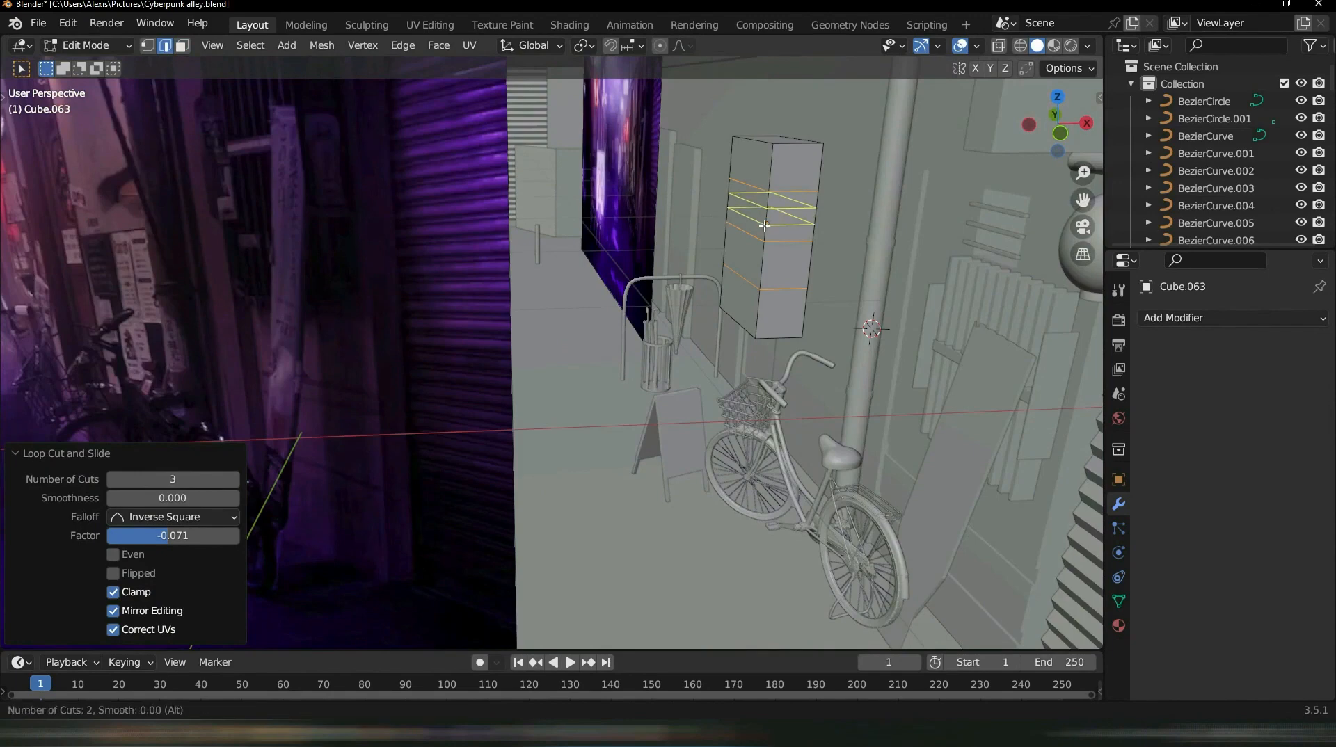
pyautogui.click(765, 226)
pyautogui.rightClick(765, 226)
pyautogui.hotkey('ctrl', 'r')
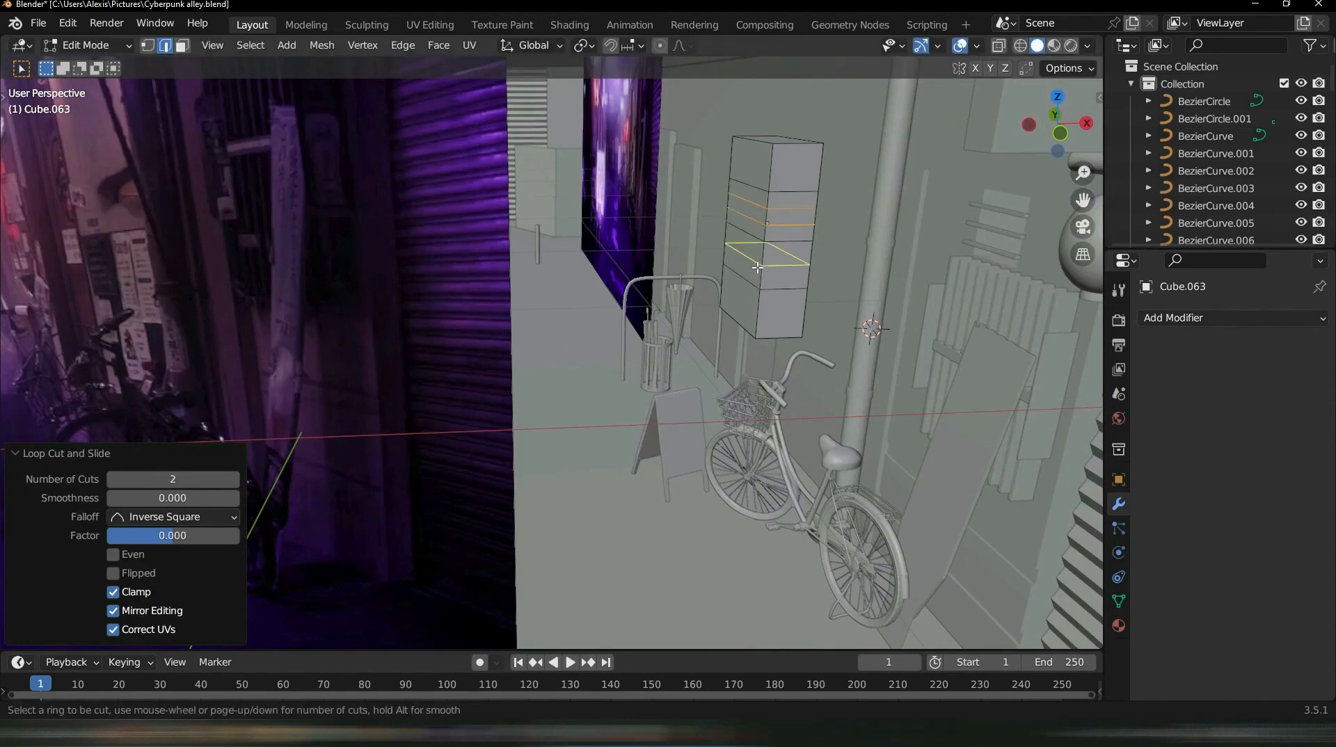
pyautogui.click(758, 268)
pyautogui.rightClick(758, 269)
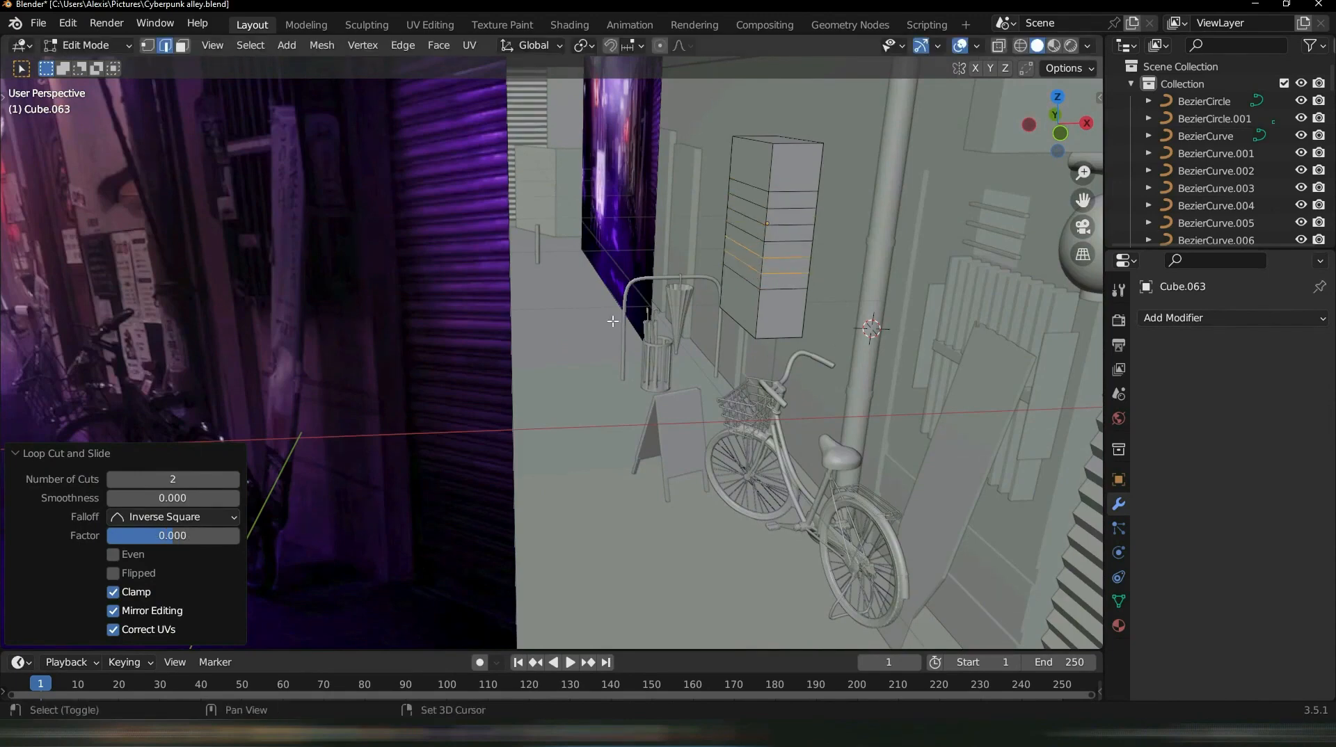
# Add two horizontal loop cuts in the top section of the box and slide them downwards
pyautogui.hotkey('ctrl', 'r')
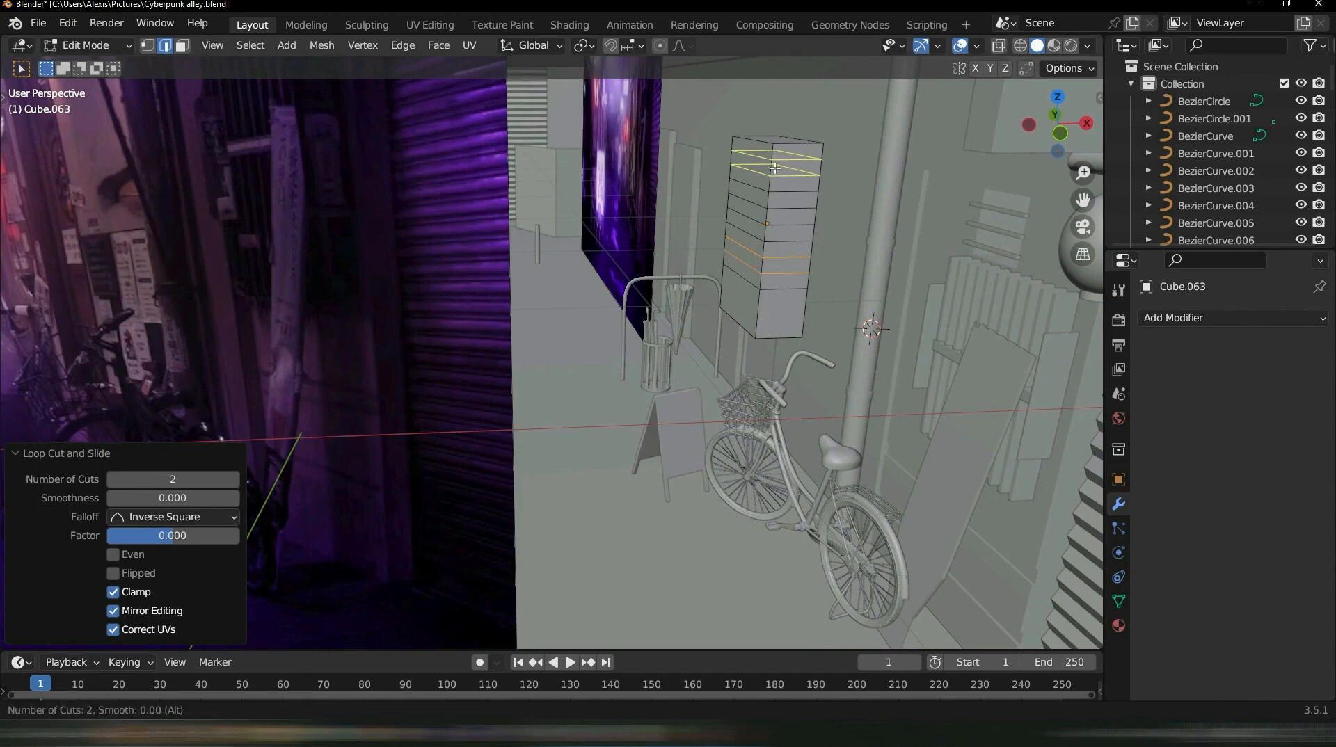
pyautogui.click(776, 170)
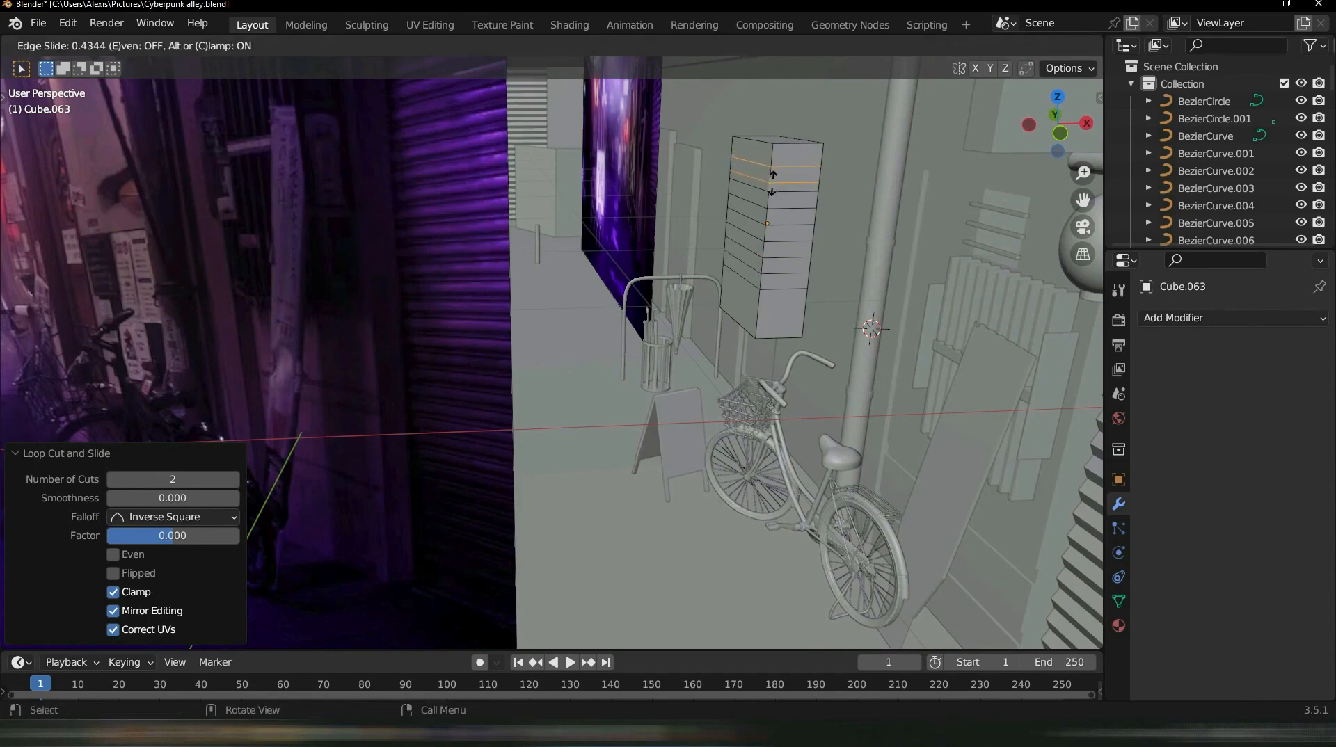
pyautogui.press('shift')
pyautogui.click(769, 175)
pyautogui.keyDown('alt'); pyautogui.click(812, 200); pyautogui.keyUp('alt')
# Check the reference image, then add one vertical loop cut near each side edge of the box's slatted face, about 0.76 and -0.72 off centre
pyautogui.scroll(3, 121, 244)
pyautogui.keyDown('shift'); pyautogui.moveTo(122, 244); pyautogui.dragTo(441, 332, button='middle'); pyautogui.keyUp('shift')
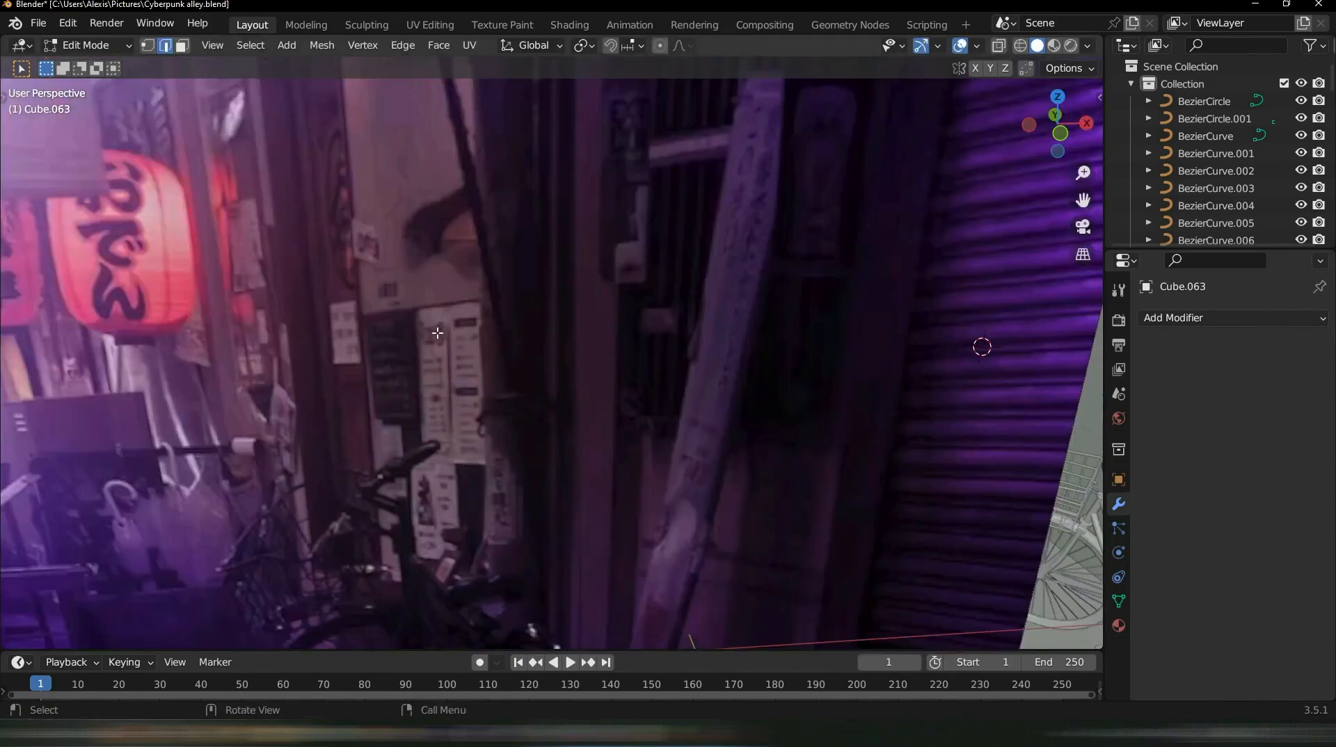
pyautogui.scroll(-6, 679, 385)
pyautogui.moveTo(679, 385); pyautogui.dragTo(776, 395, button='middle')
pyautogui.hotkey('ctrl', 'r')
pyautogui.click(774, 397)
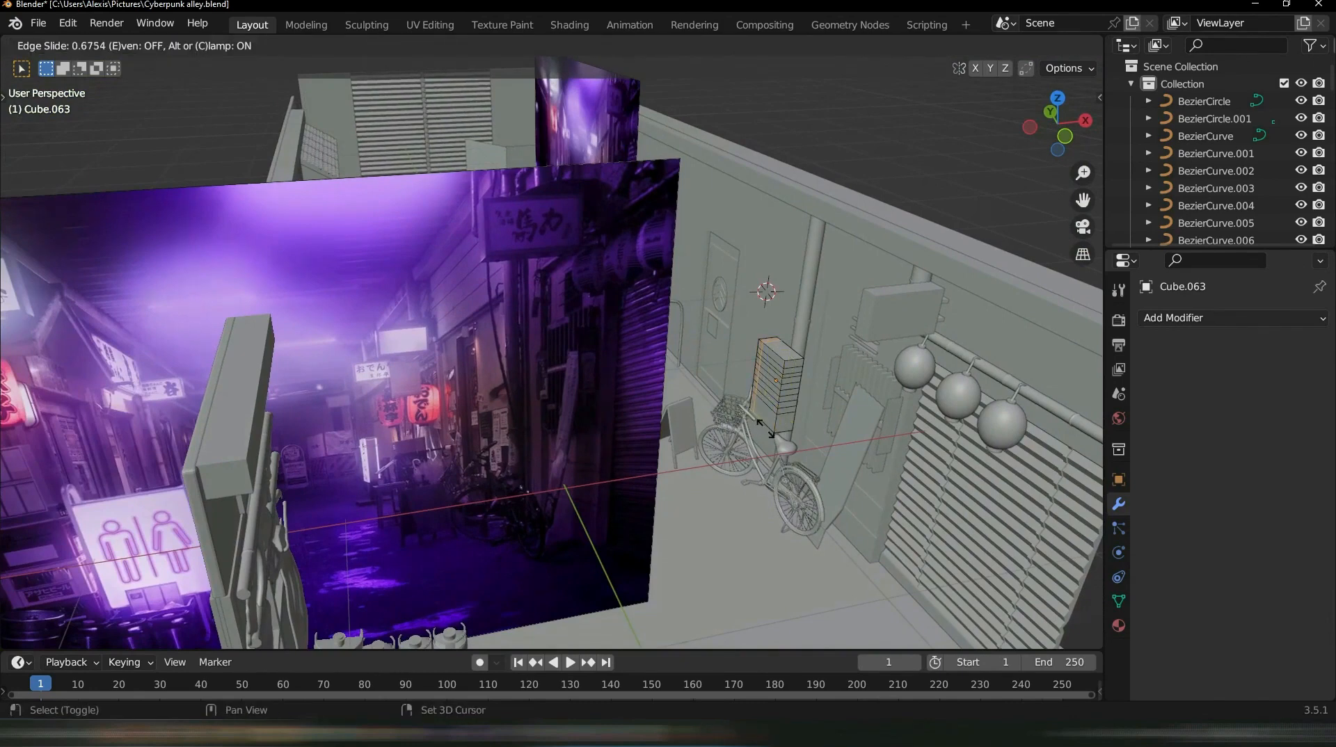
pyautogui.click(753, 422)
pyautogui.hotkey('ctrl', 'r')
pyautogui.click(768, 403)
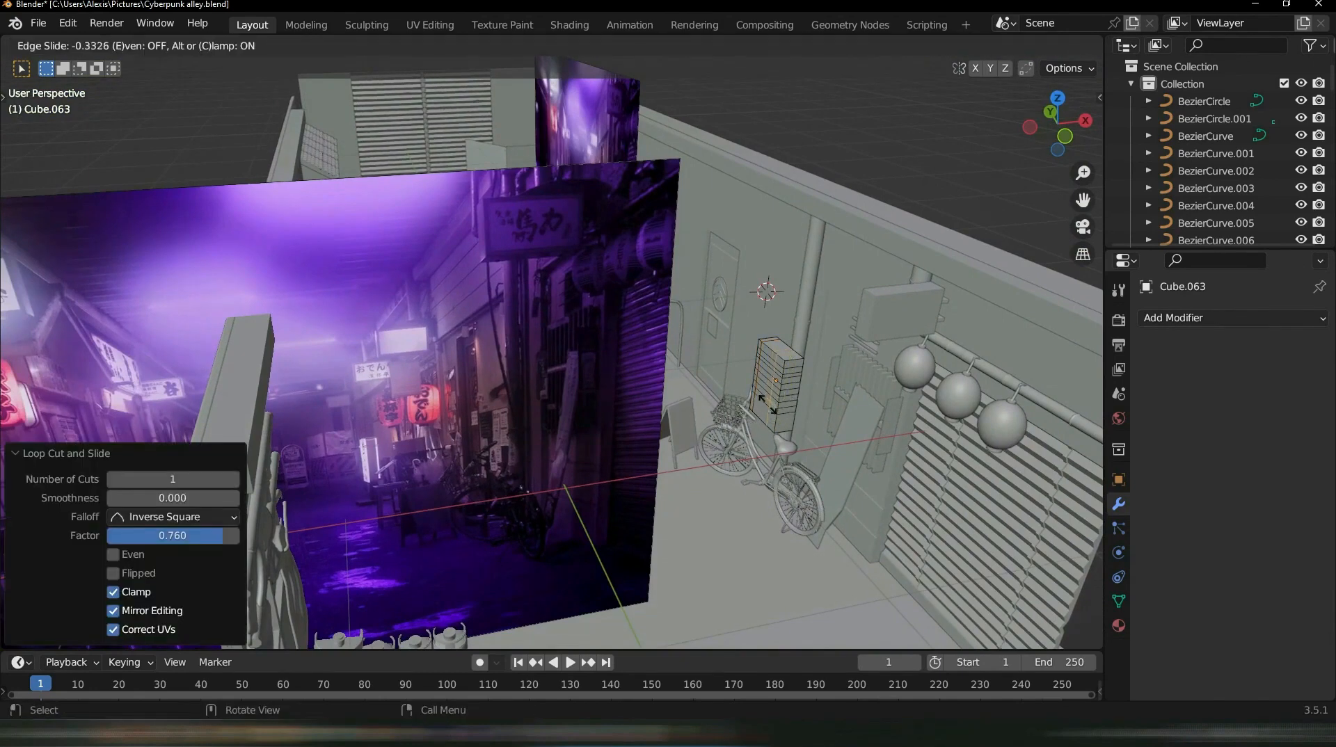
pyautogui.click(761, 407)
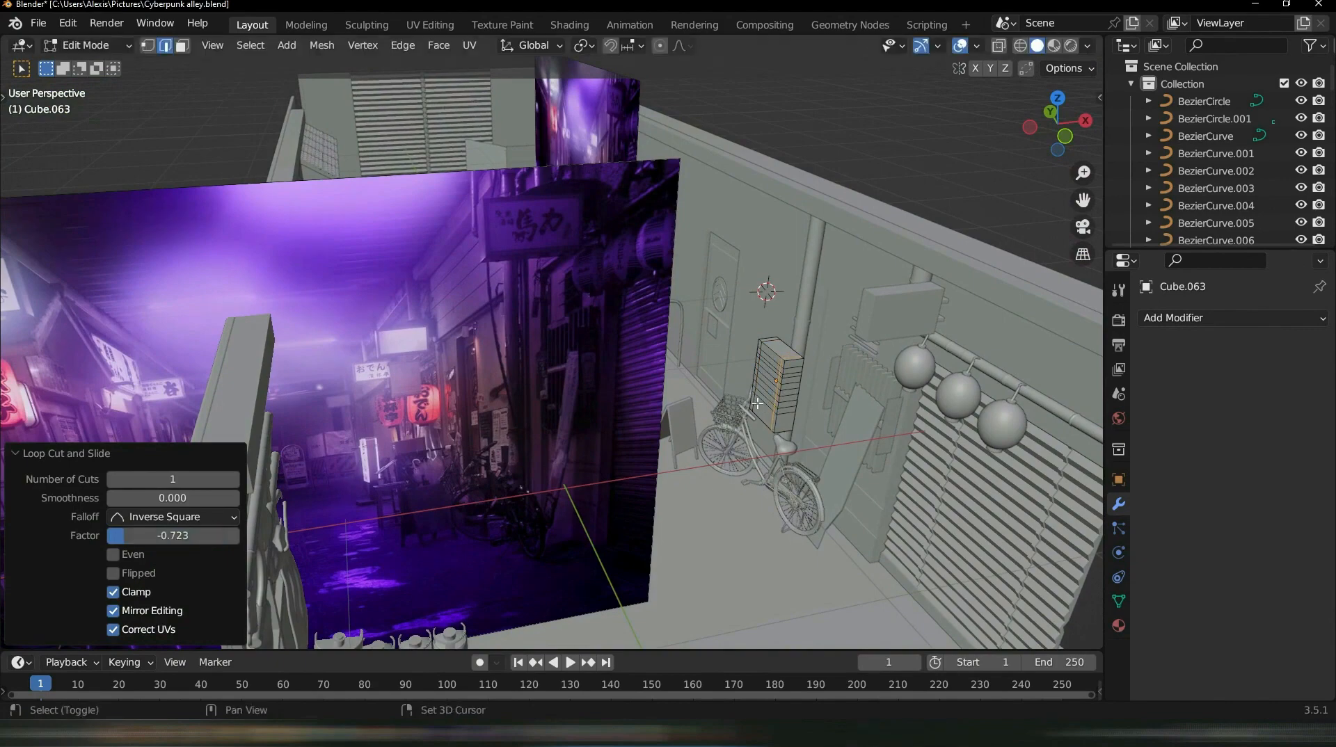
# Select alternating horizontal edges inside the vertical cuts and move them about -0.008 m along the global X axis to form slats
pyautogui.scroll(7, 554, 311)
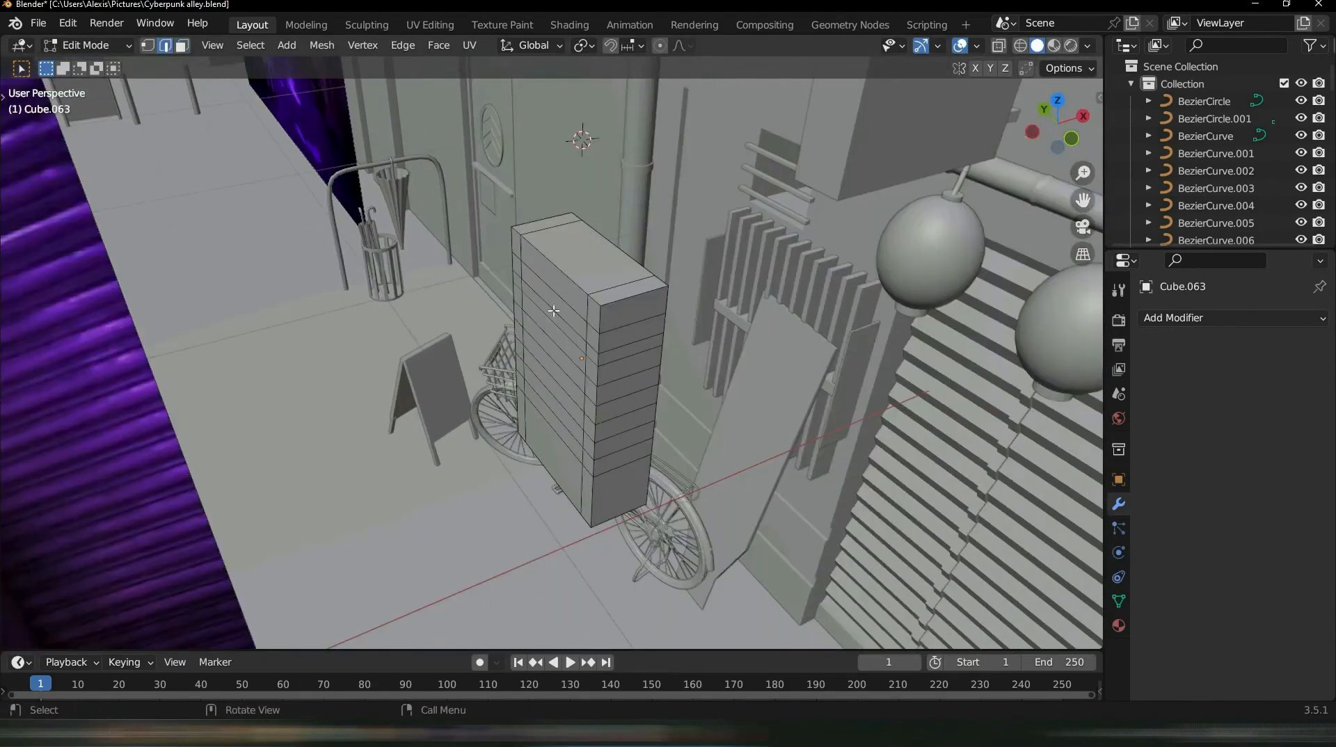
pyautogui.keyDown('alt'); pyautogui.keyDown('shift'); pyautogui.click(550, 412); pyautogui.keyUp('shift'); pyautogui.keyUp('alt')
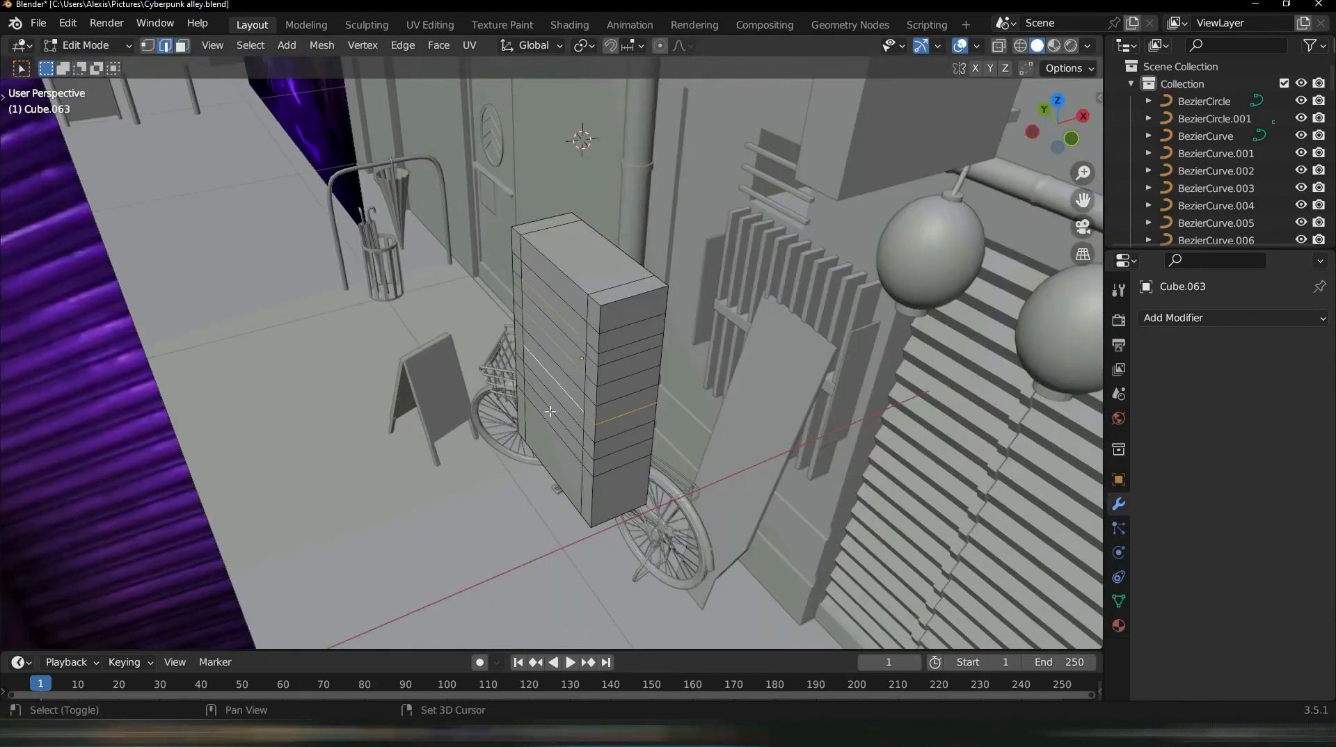
pyautogui.keyDown('shift'); pyautogui.moveTo(554, 356); pyautogui.dragTo(607, 370, button='middle'); pyautogui.keyUp('shift')
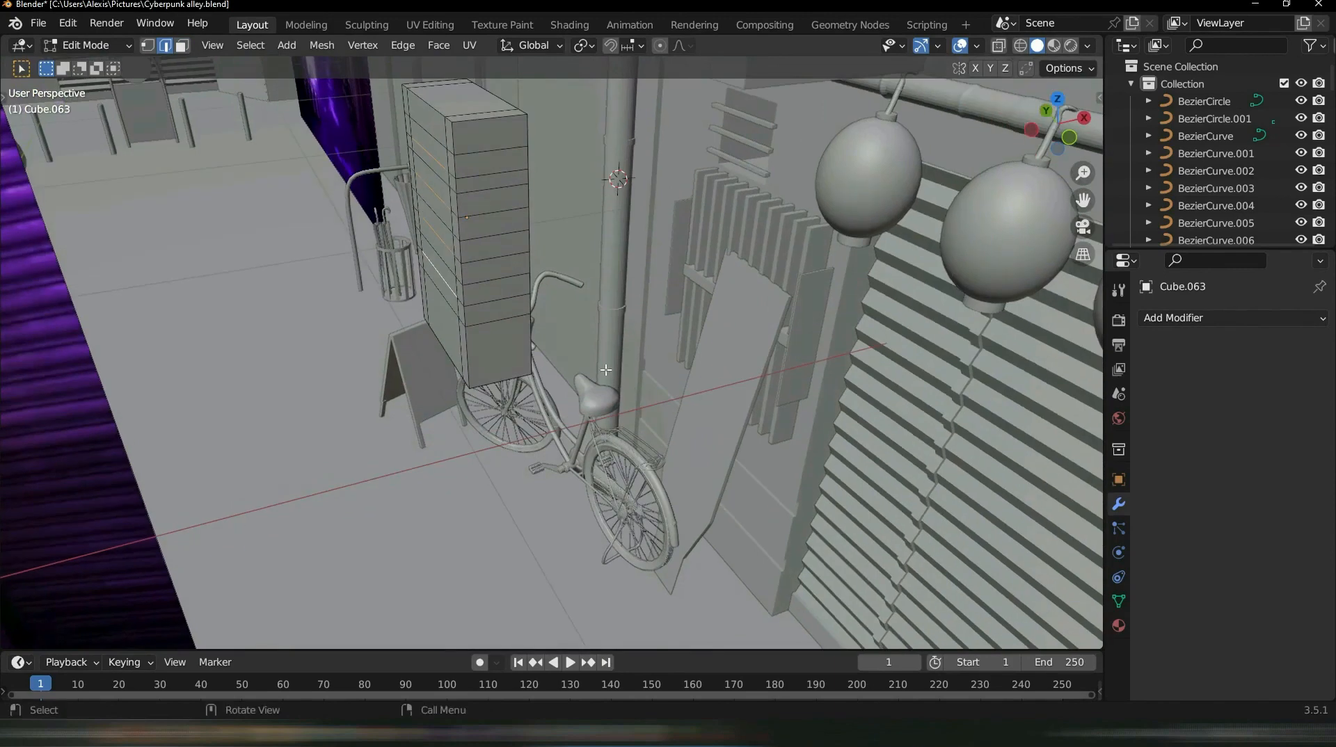
pyautogui.press('g')
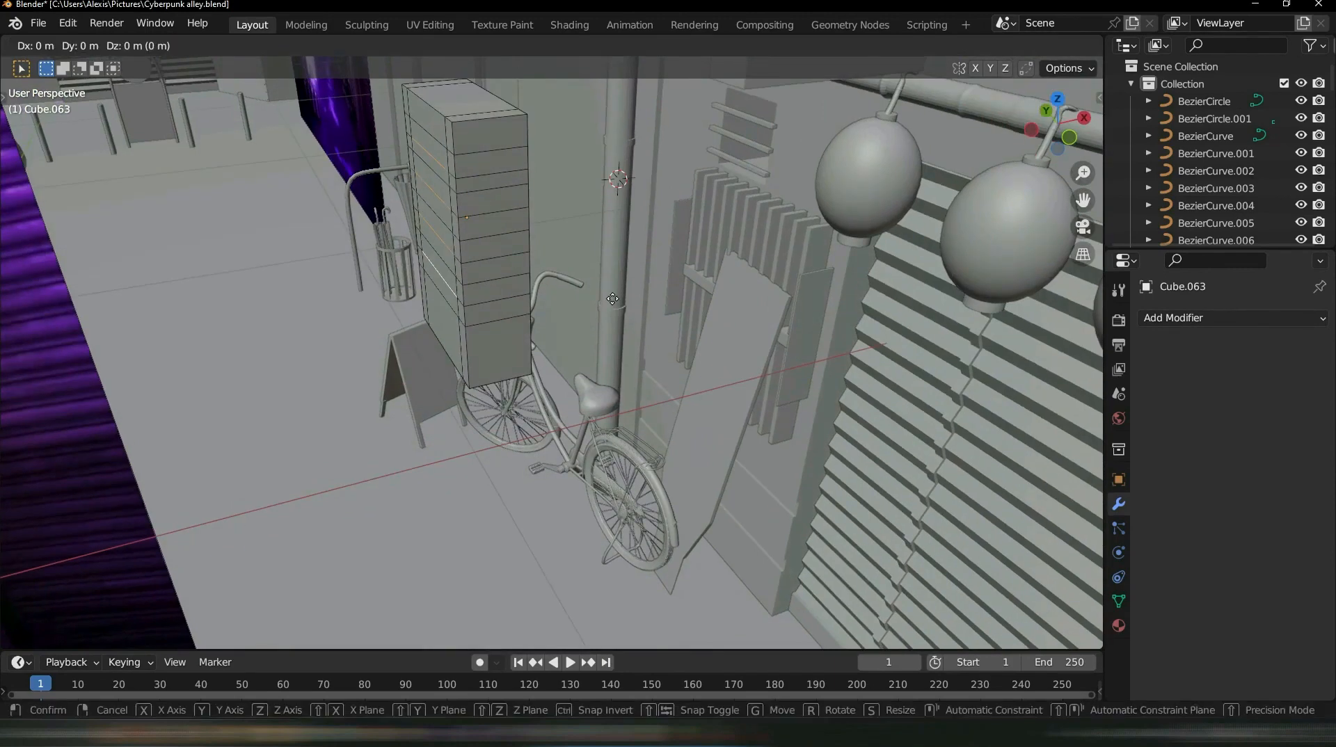
pyautogui.press('x')
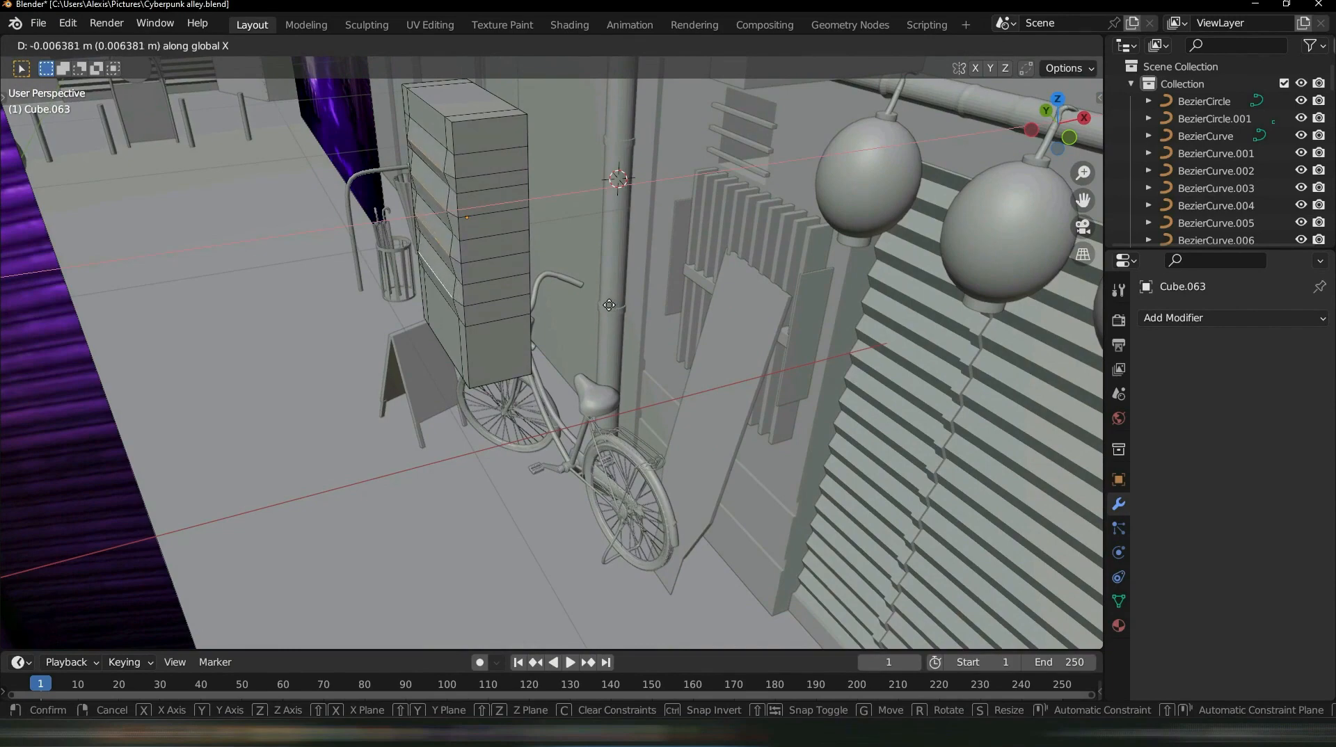
pyautogui.click(607, 305)
# Leave mesh editing and examine the box's slats alongside the reference image
pyautogui.scroll(-6, 619, 306)
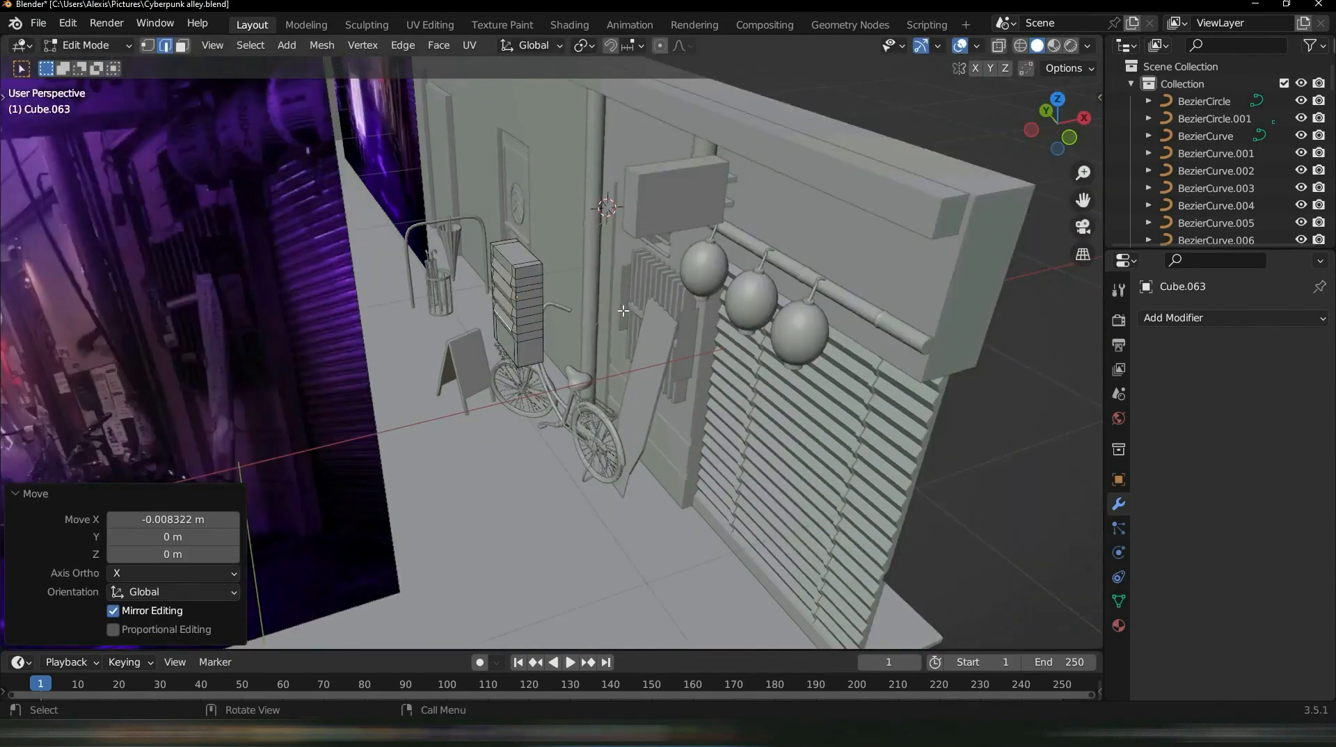
pyautogui.scroll(2, 583, 355)
pyautogui.moveTo(583, 355); pyautogui.dragTo(620, 378, button='middle')
pyautogui.scroll(3, 676, 332)
pyautogui.press('Tab')
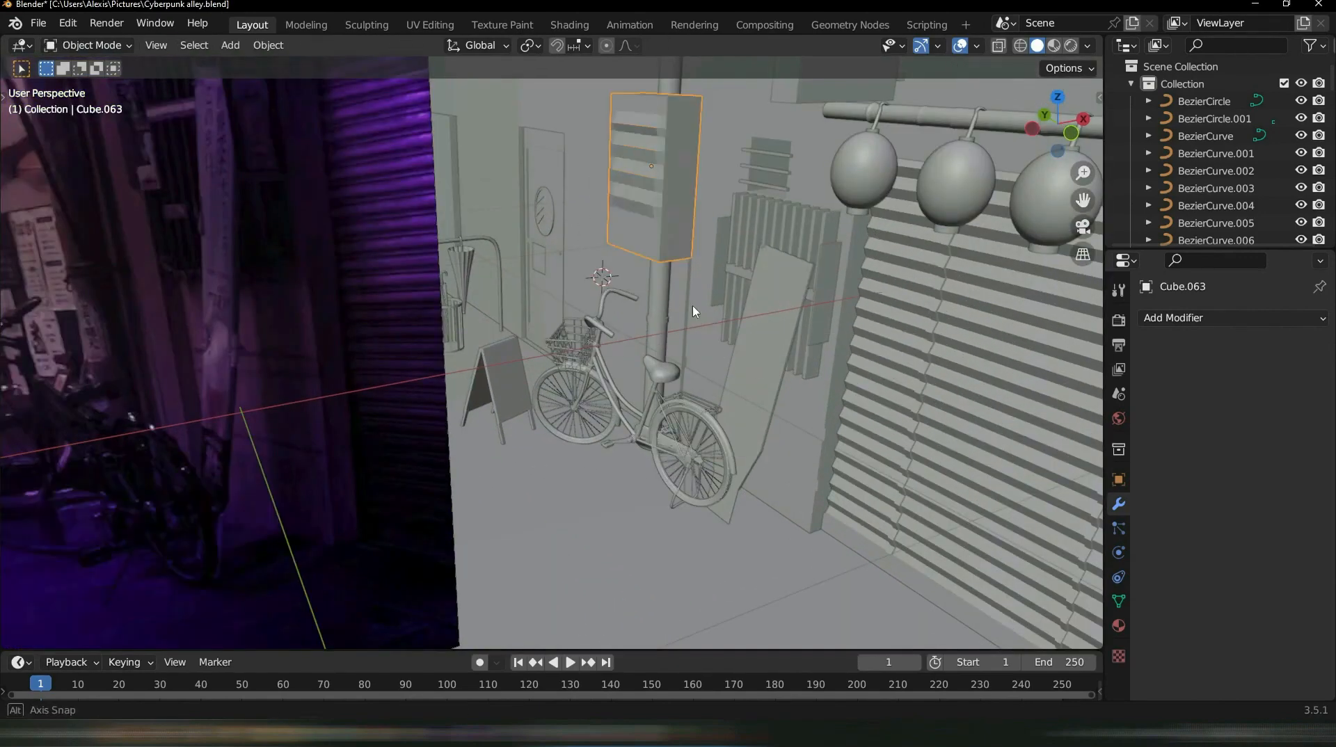
pyautogui.moveTo(693, 310); pyautogui.dragTo(662, 311, button='middle')
pyautogui.scroll(3, 670, 317)
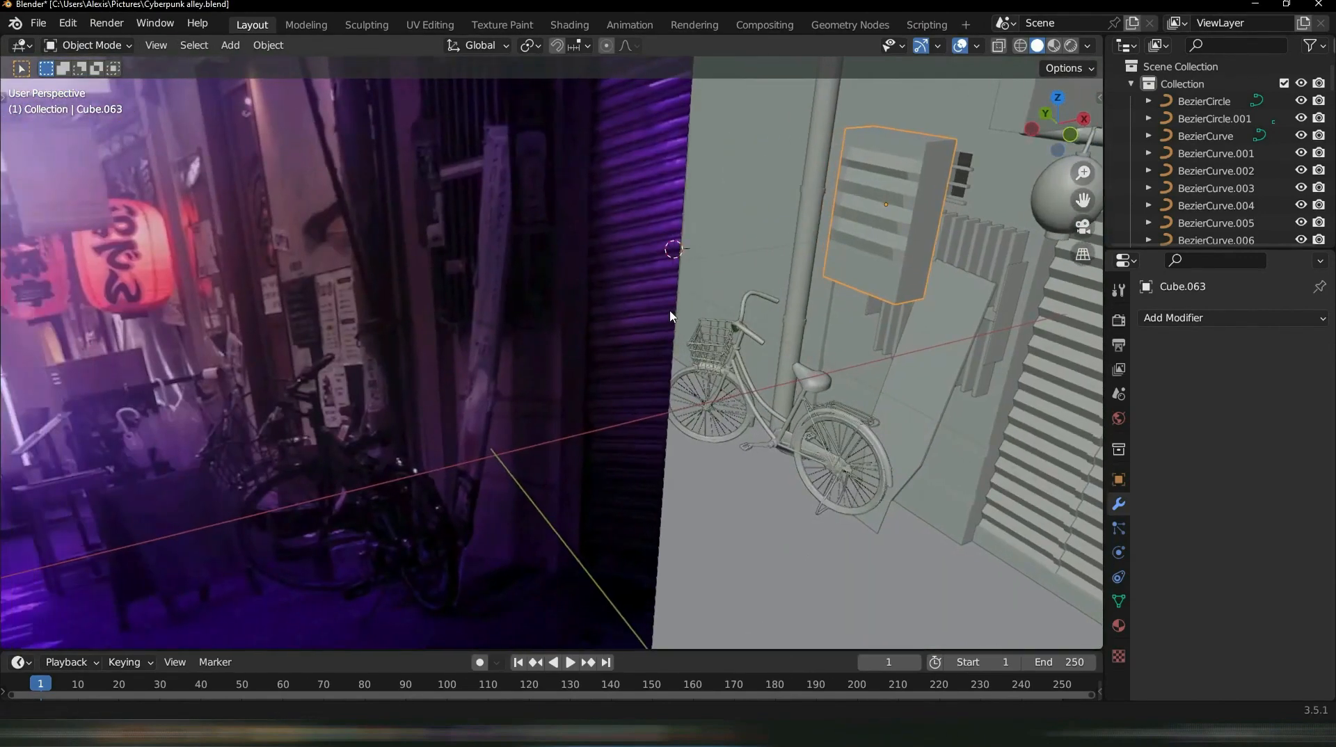
pyautogui.scroll(-4, 671, 316)
pyautogui.scroll(8, 673, 324)
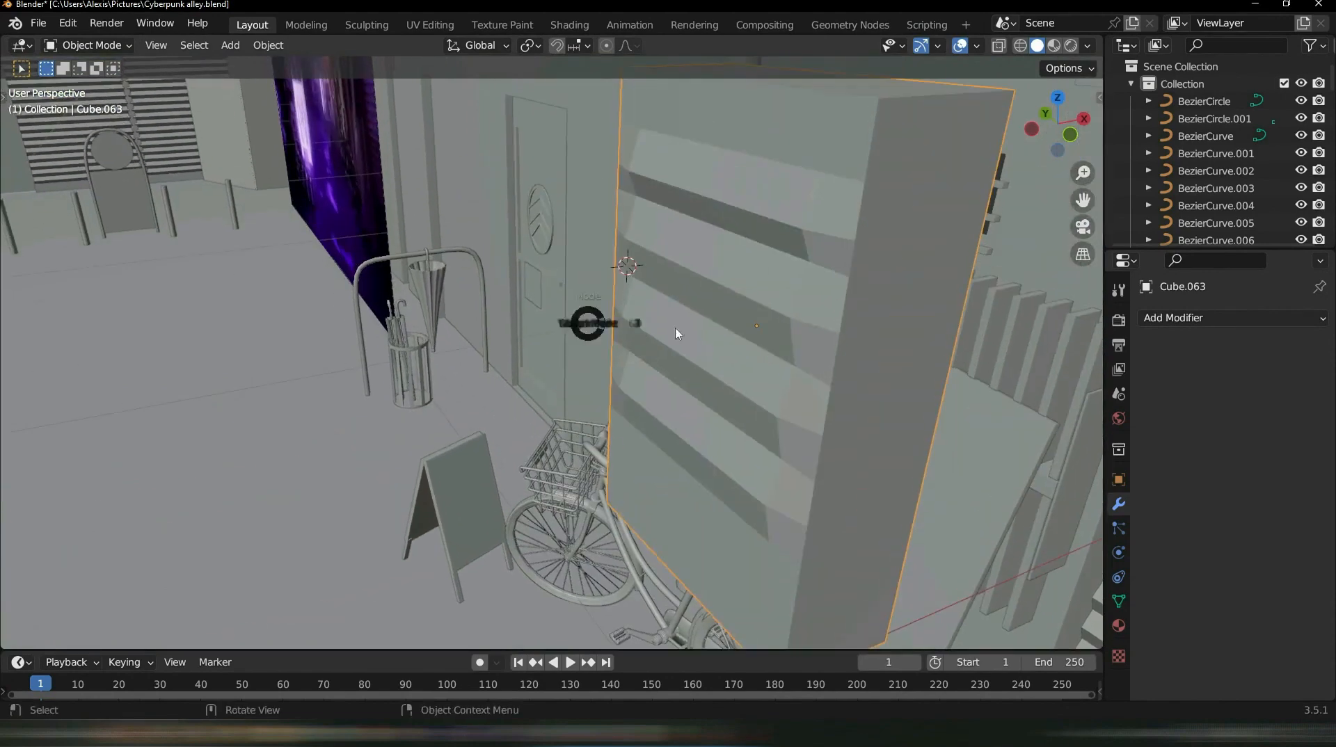
# Delete the four downward-facing faces beneath the box's slats to open vents
pyautogui.press('Tab')
pyautogui.press('3')
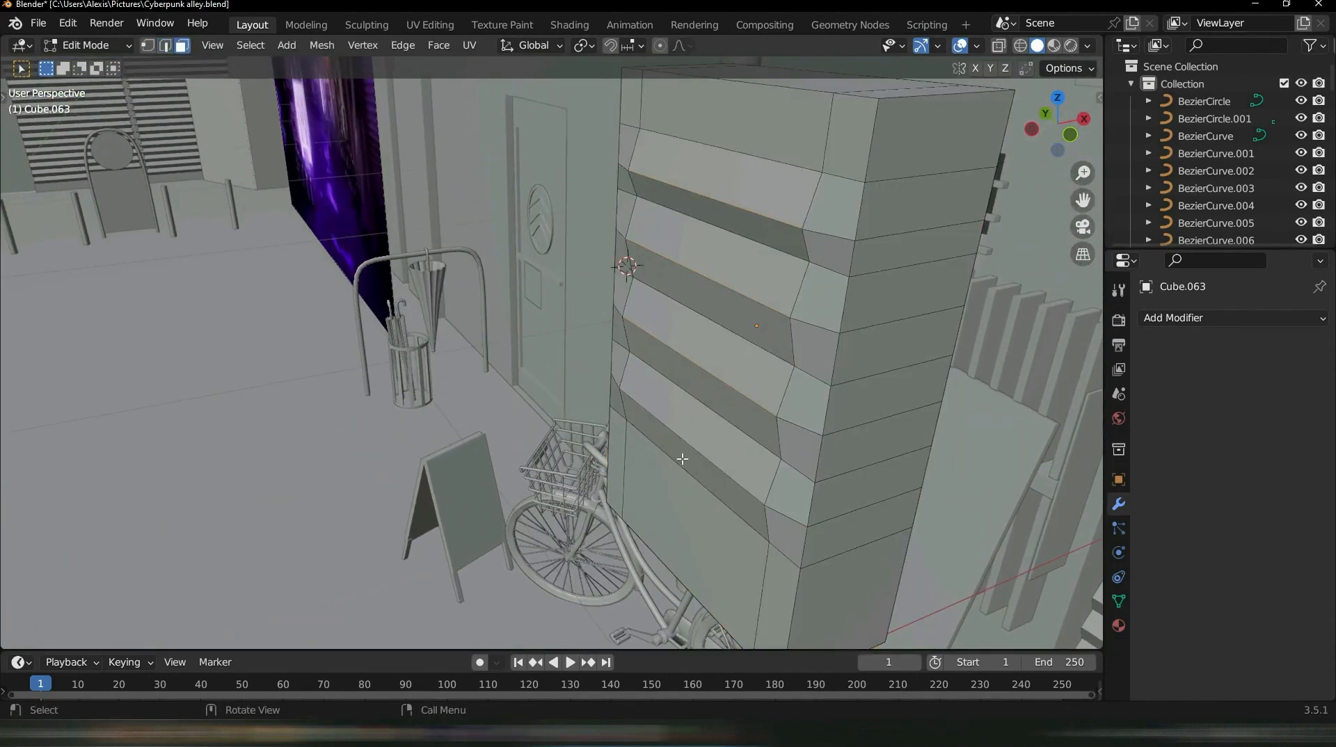
pyautogui.click(682, 459)
pyautogui.keyDown('shift'); pyautogui.click(687, 388); pyautogui.keyUp('shift')
pyautogui.keyDown('shift'); pyautogui.click(718, 305); pyautogui.keyUp('shift')
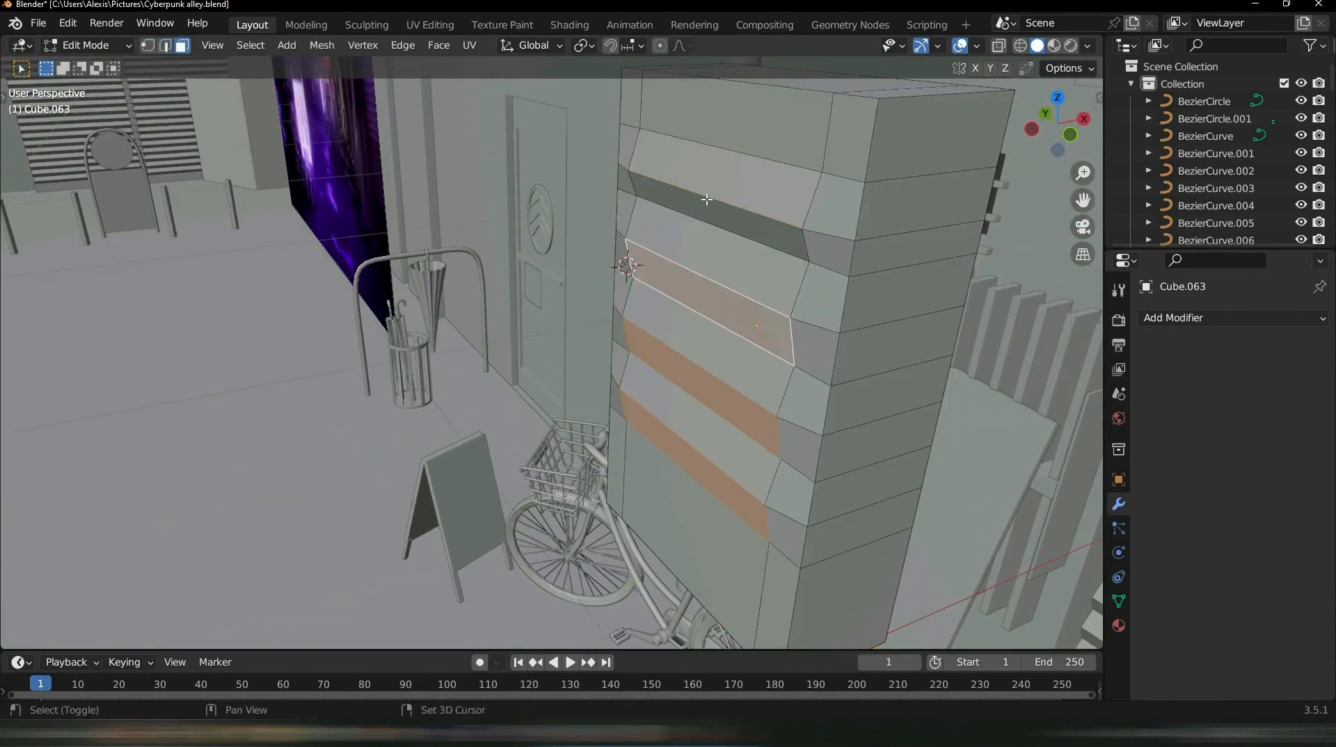
pyautogui.keyDown('shift'); pyautogui.click(707, 199); pyautogui.keyUp('shift')
pyautogui.moveTo(707, 200); pyautogui.dragTo(772, 354, button='middle')
pyautogui.press('x')
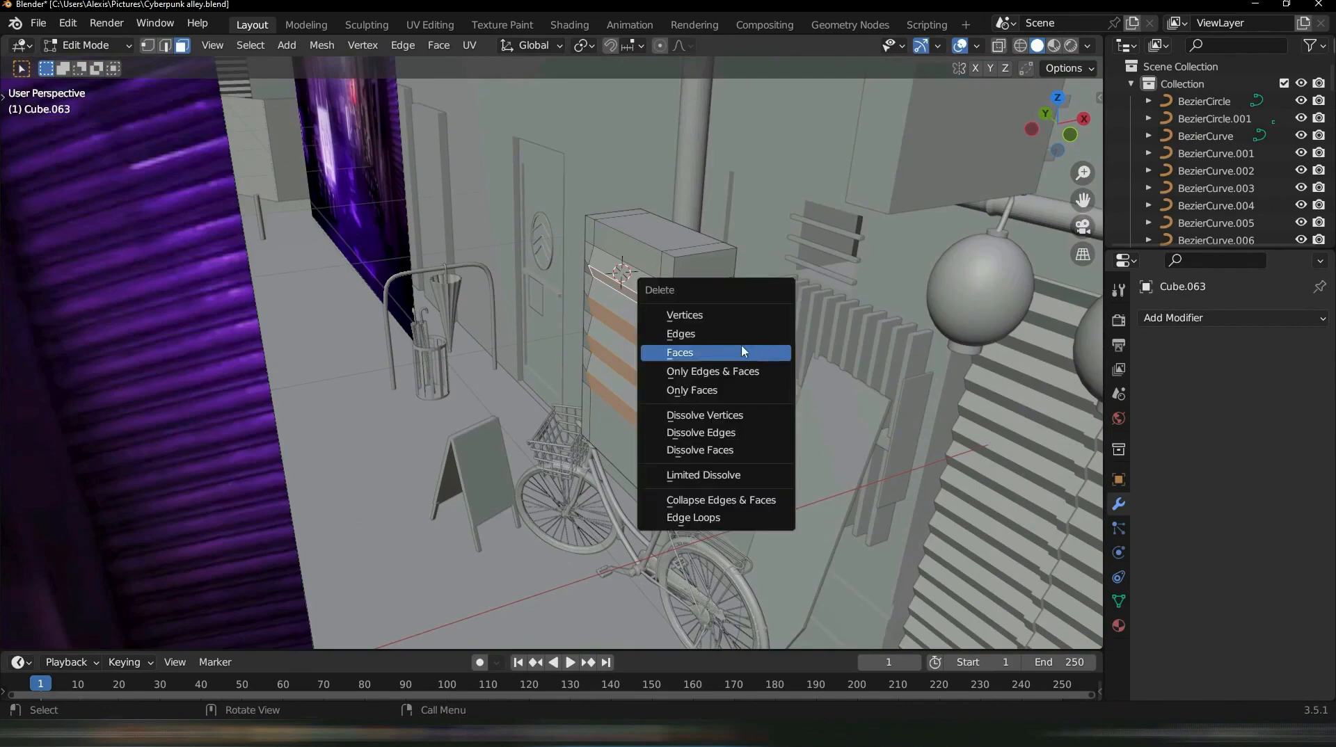
pyautogui.click(711, 348)
# Select the lower edges of the vent openings and raise them along the global Z axis to narrow the gaps
pyautogui.moveTo(758, 434); pyautogui.dragTo(761, 392, button='middle')
pyautogui.scroll(3, 760, 392)
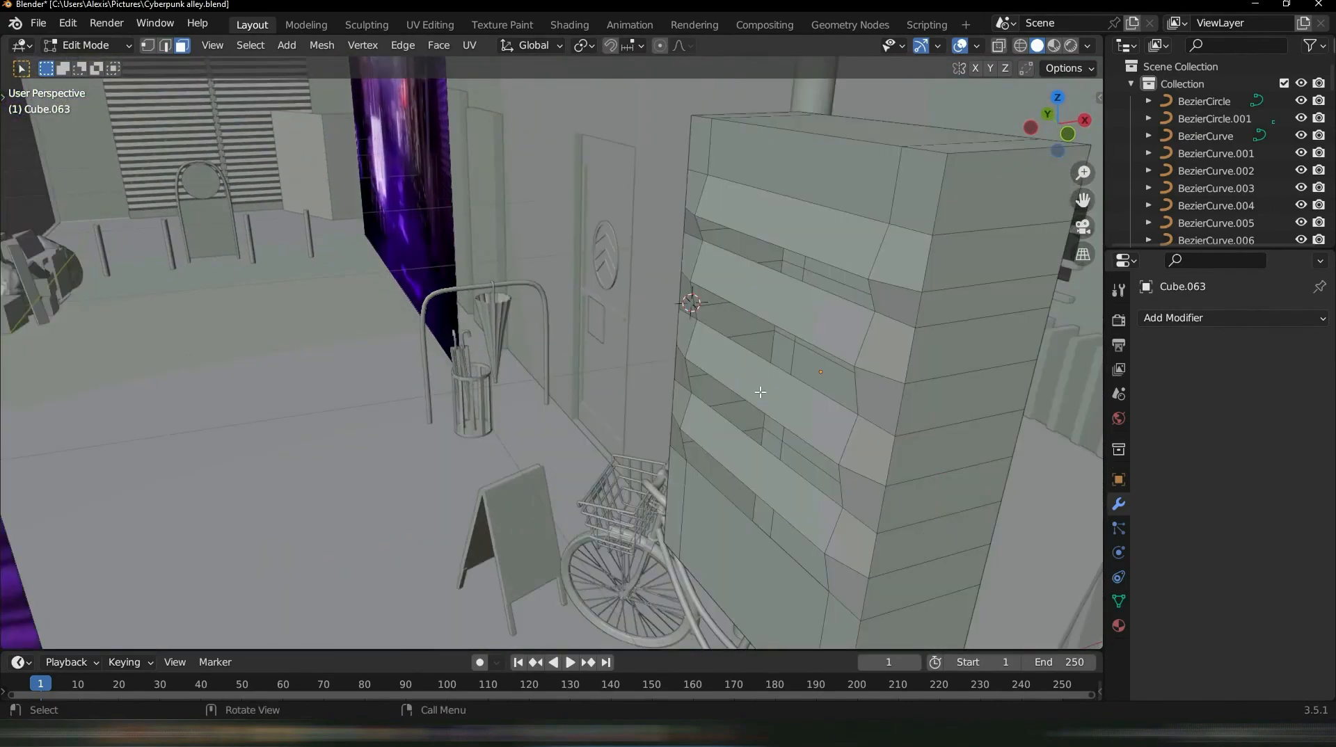
pyautogui.press('2')
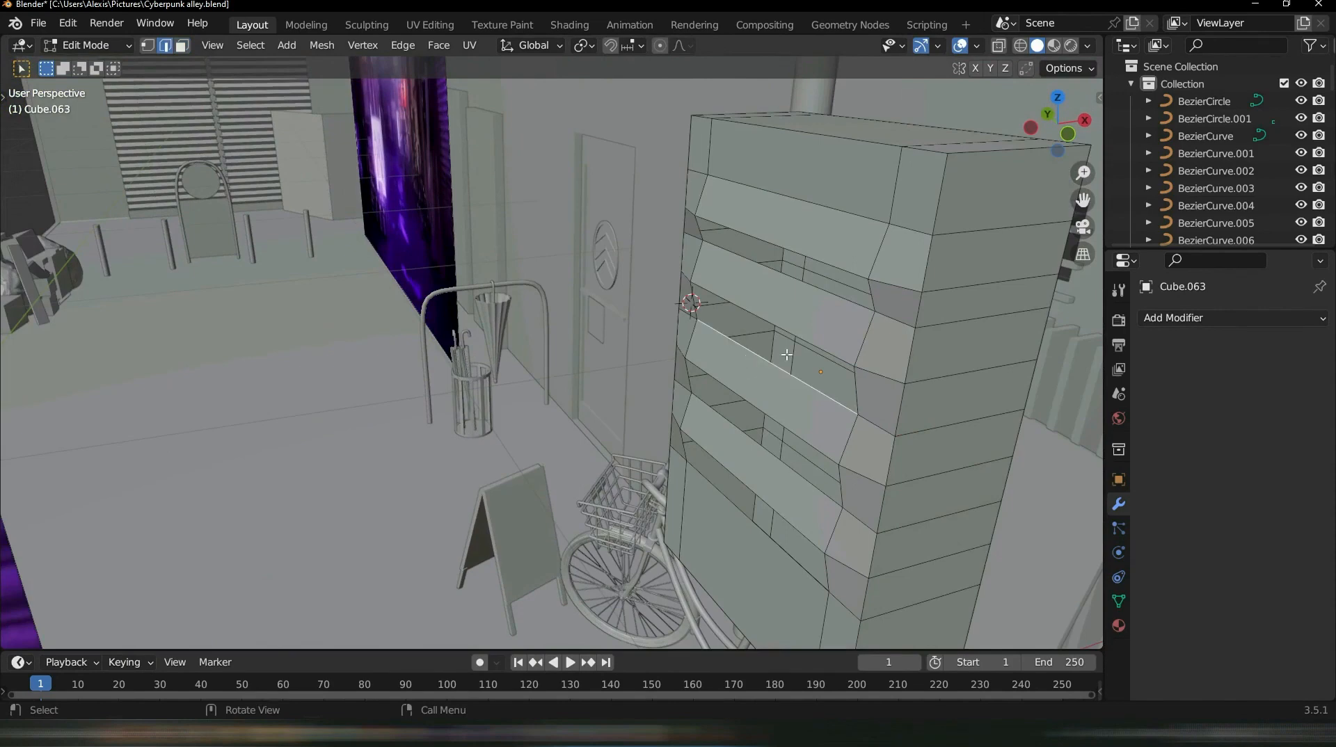
pyautogui.keyDown('shift'); pyautogui.click(771, 448); pyautogui.keyUp('shift')
pyautogui.keyDown('shift'); pyautogui.click(772, 535); pyautogui.keyUp('shift')
pyautogui.press('g')
pyautogui.press('z')
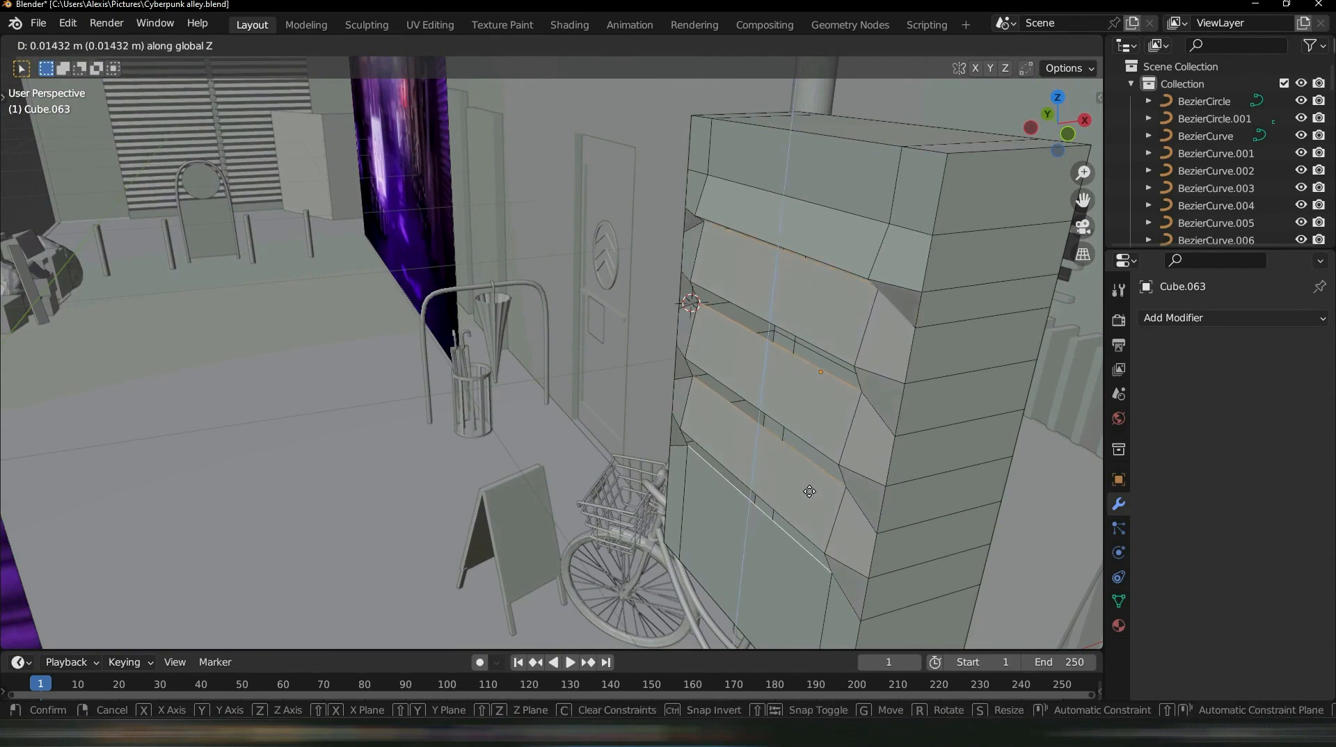
pyautogui.click(804, 480)
pyautogui.moveTo(804, 480); pyautogui.dragTo(811, 443, button='middle')
pyautogui.keyDown('shift'); pyautogui.moveTo(870, 237); pyautogui.dragTo(868, 394, button='middle'); pyautogui.keyUp('shift')
pyautogui.scroll(2, 868, 395)
pyautogui.press('Tab')
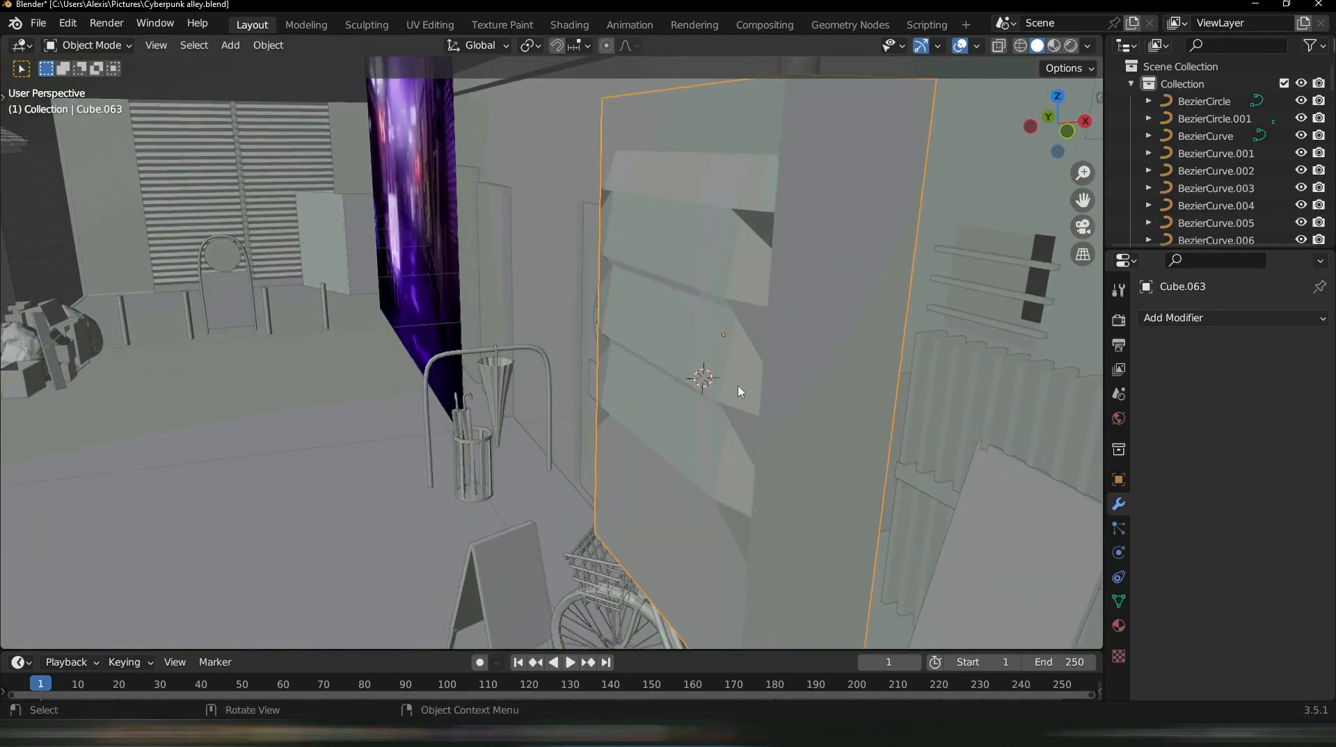
# Add a Solidify modifier with 0.06 m thickness to the vented box and apply it
pyautogui.click(1190, 318)
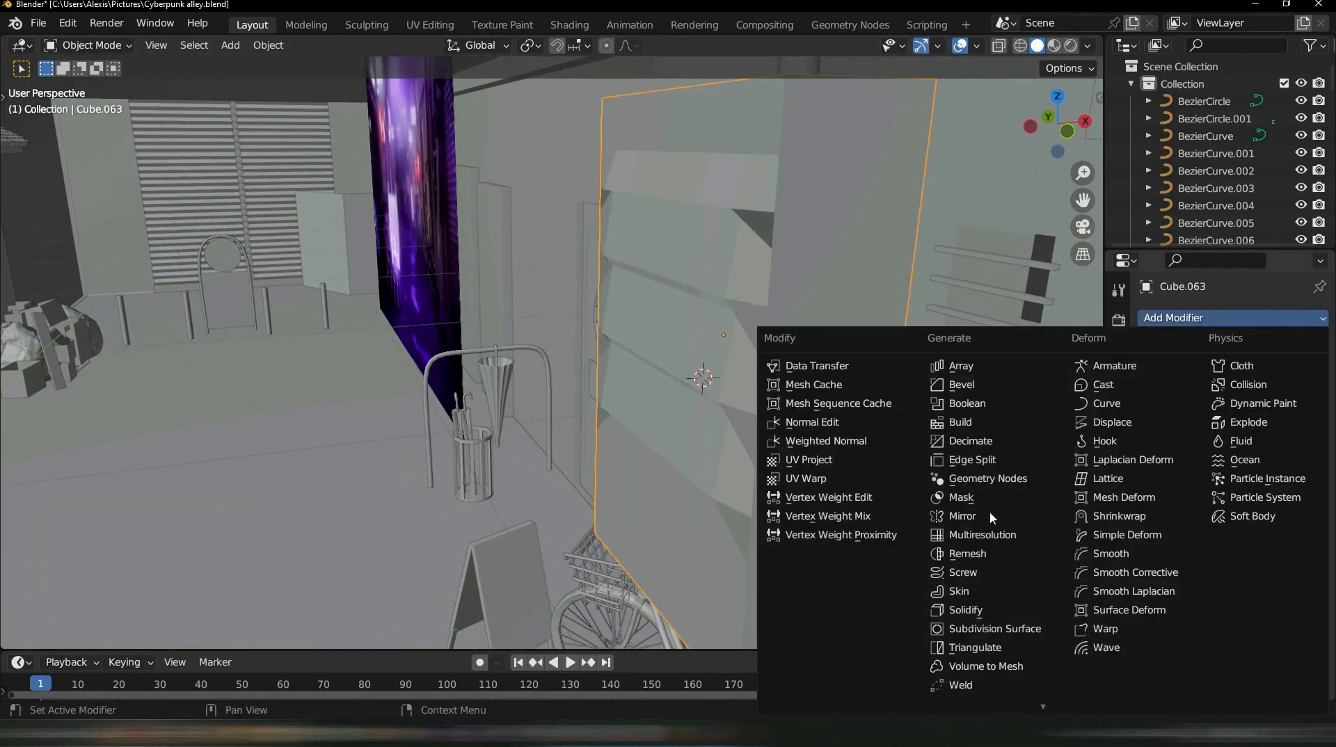
pyautogui.click(965, 611)
pyautogui.click(1263, 393)
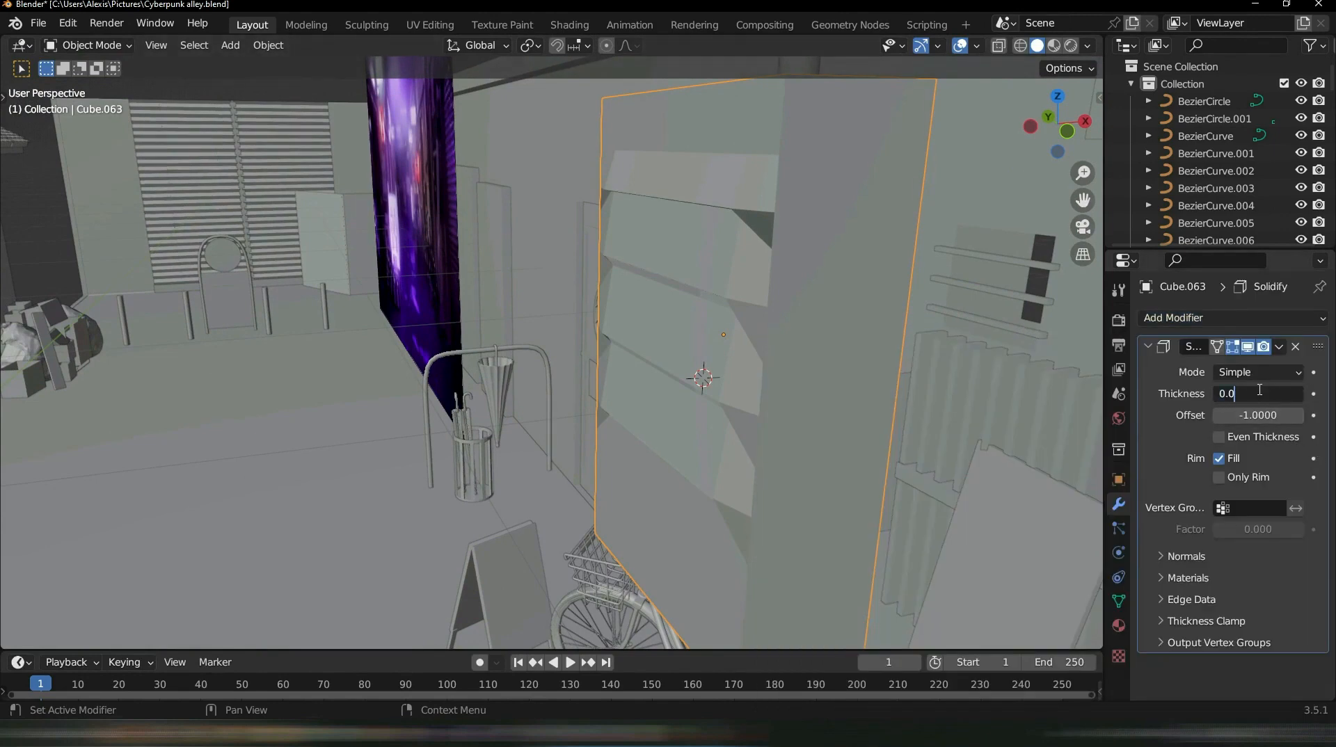
pyautogui.press('Return')
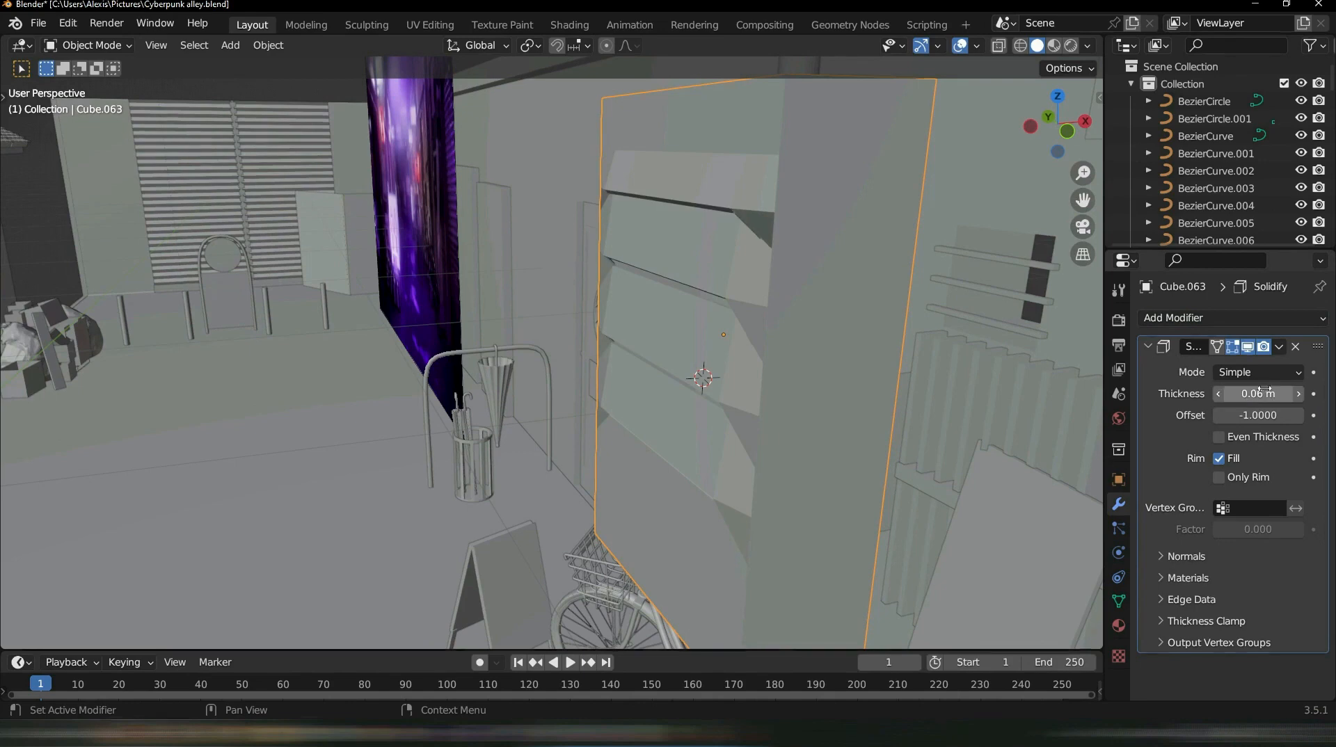
pyautogui.moveTo(863, 258)
pyautogui.mouseDown(button='middle')
pyautogui.moveTo(848, 242)
pyautogui.moveTo(859, 247)
pyautogui.mouseUp(button='middle')
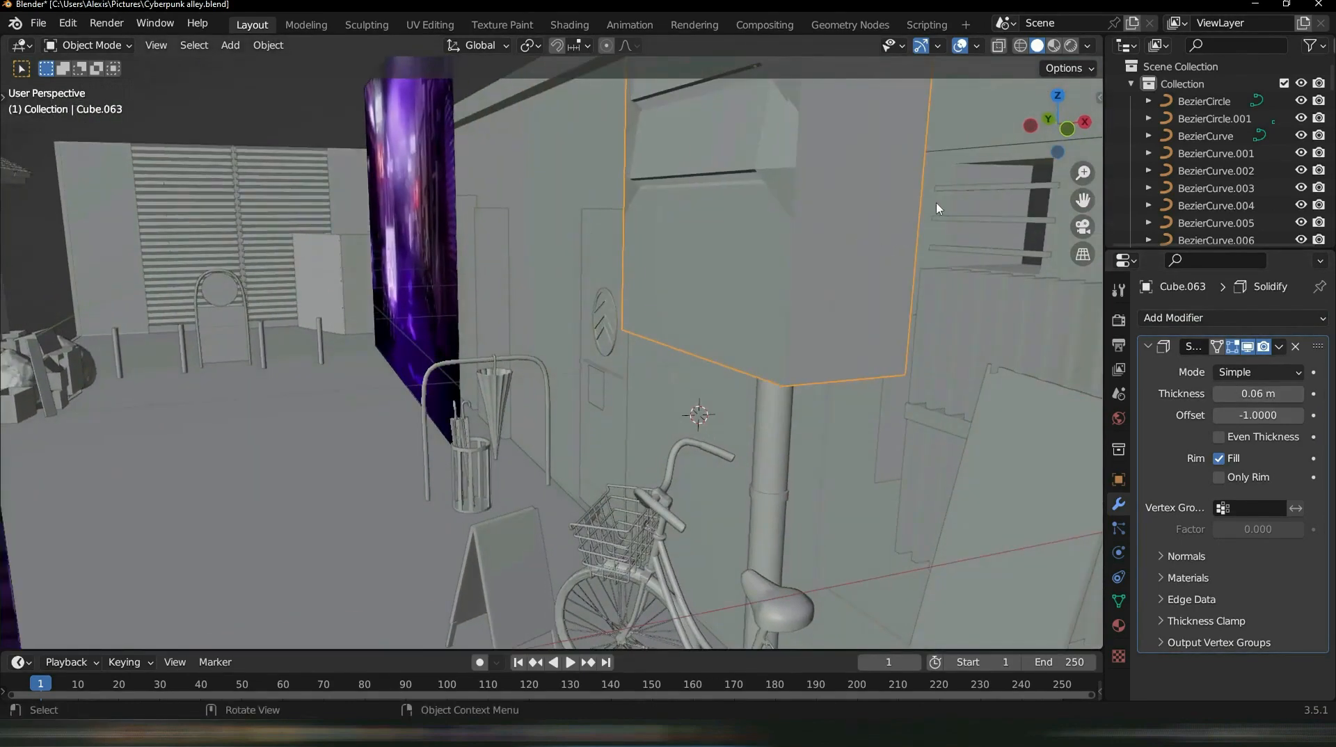
pyautogui.click(1279, 346)
pyautogui.click(1249, 364)
# Compare with the reference image, then duplicate the hanging sign box, offsetting the copy about -0.71 m in X and -0.35 m in Z
pyautogui.moveTo(939, 278); pyautogui.dragTo(887, 260, button='middle')
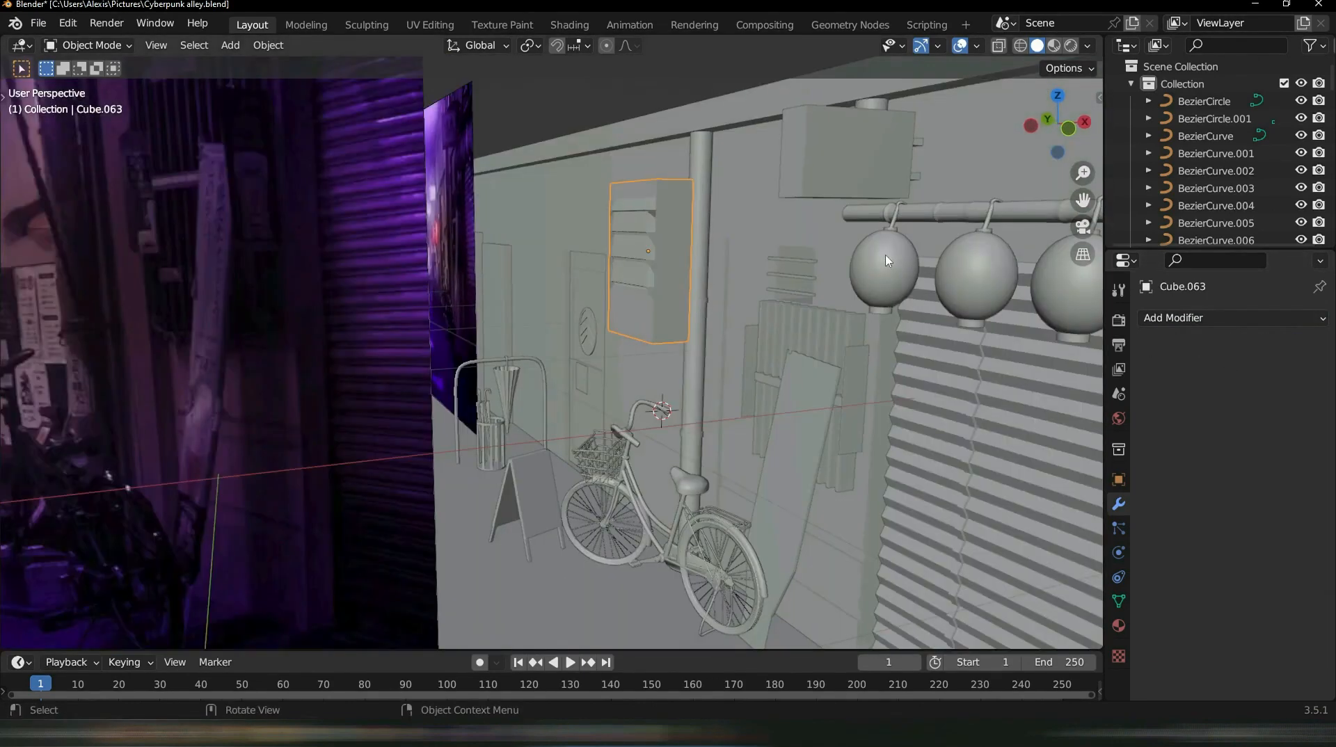
pyautogui.moveTo(798, 214); pyautogui.dragTo(728, 263, button='middle')
pyautogui.scroll(5, 619, 262)
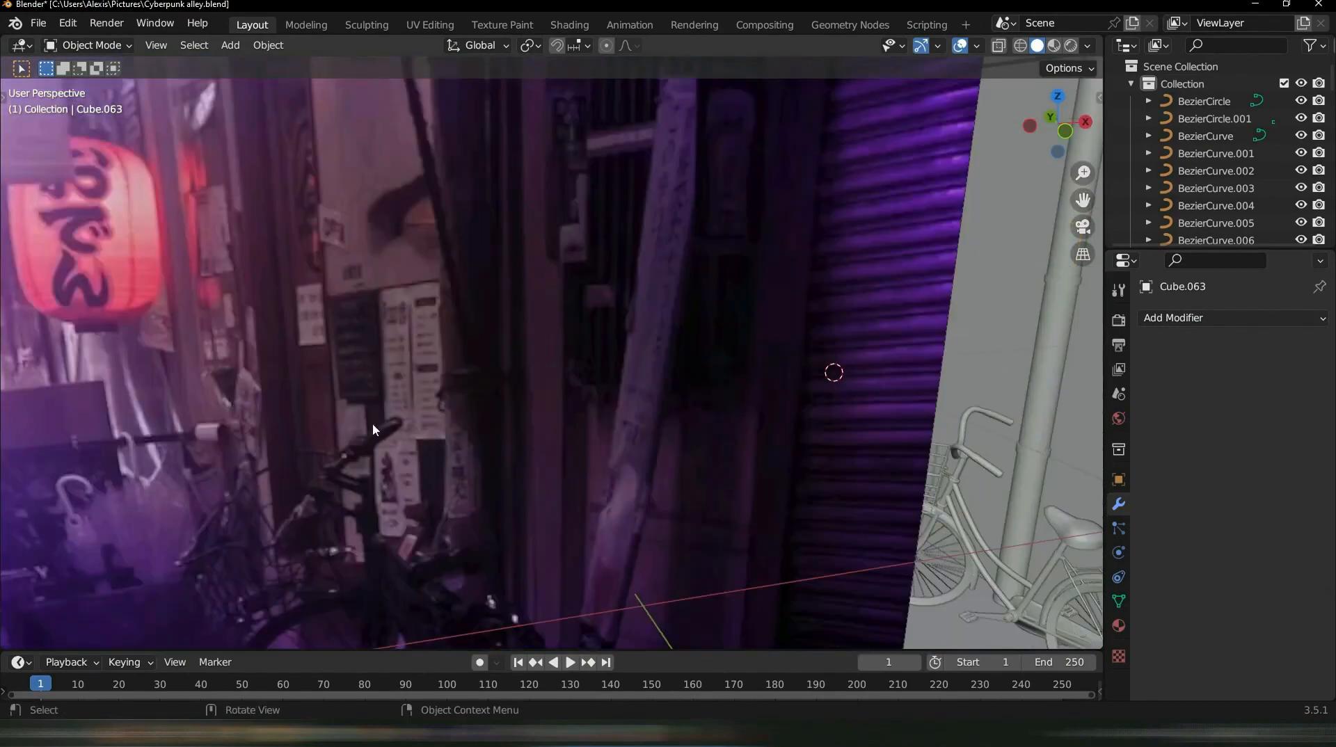
pyautogui.scroll(-3, 363, 394)
pyautogui.scroll(-6, 746, 420)
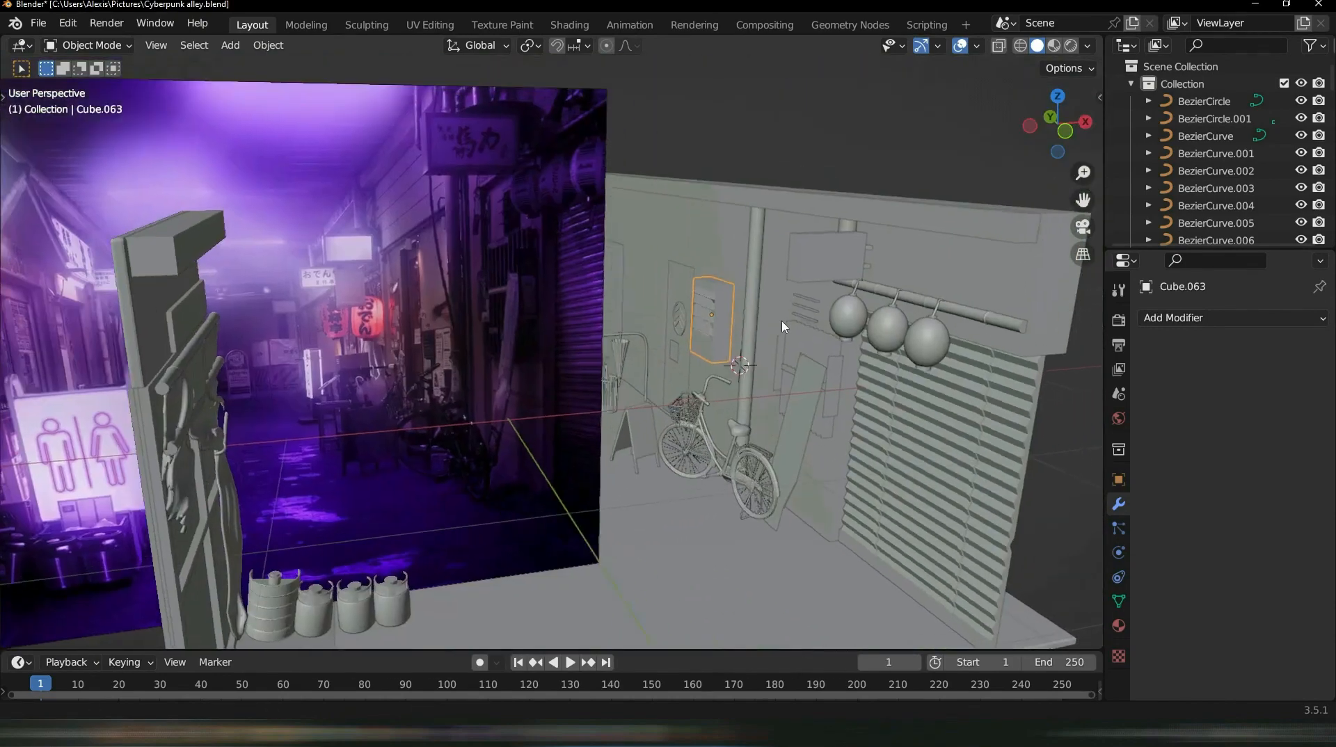
pyautogui.moveTo(784, 327); pyautogui.dragTo(806, 373, button='middle')
pyautogui.click(734, 256)
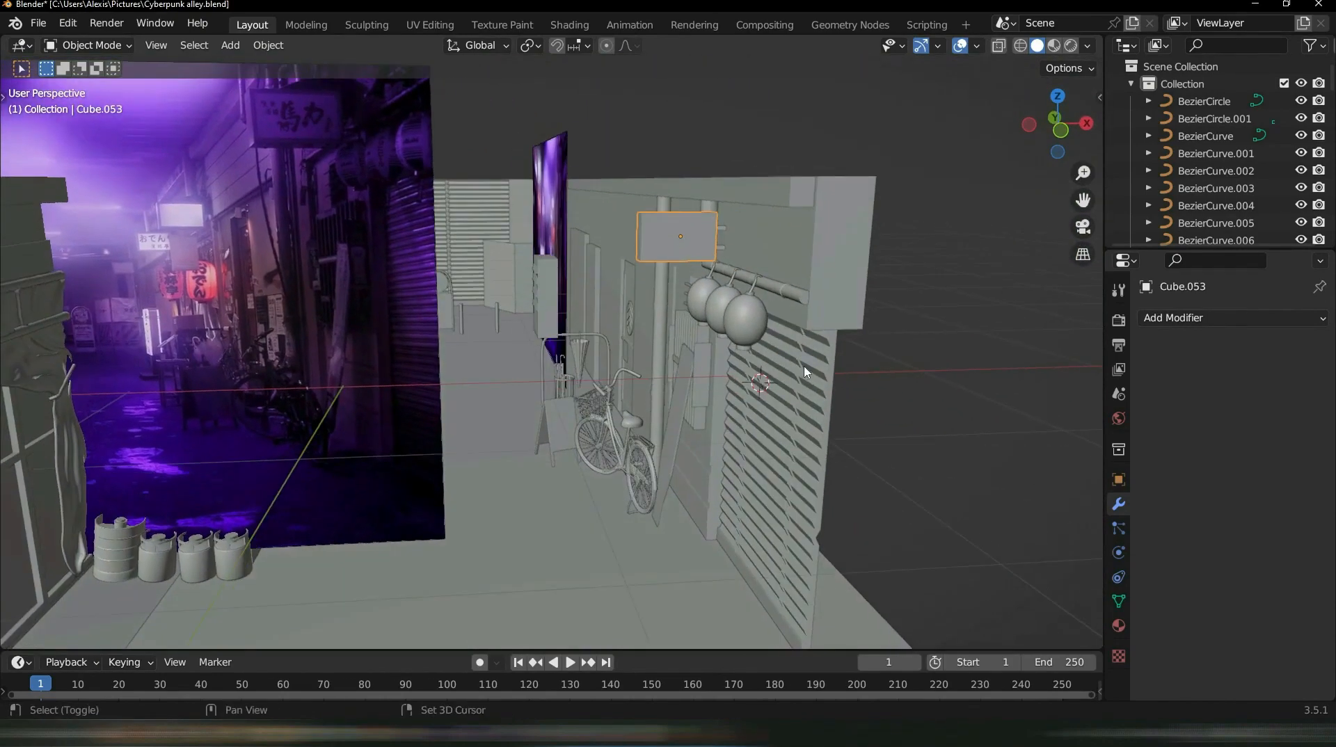
pyautogui.hotkey('shift', 'd')
pyautogui.press('x')
pyautogui.click(695, 382)
pyautogui.scroll(4, 699, 385)
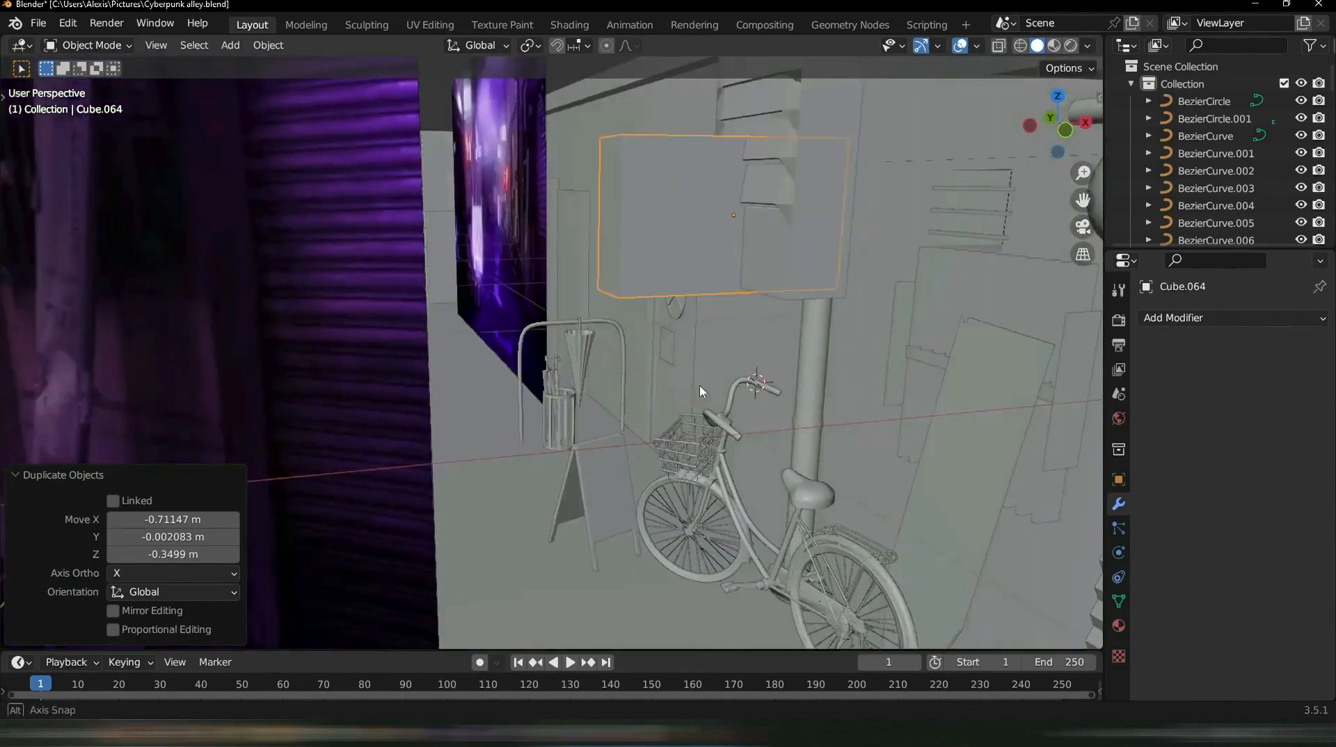
# Reposition the duplicated sign box along the global Z axis and along the global Y axis
pyautogui.scroll(-3, 700, 386)
pyautogui.press('g')
pyautogui.press('z')
pyautogui.press('Return')
pyautogui.moveTo(700, 386); pyautogui.dragTo(791, 294, button='middle')
pyautogui.press('g')
pyautogui.press('y')
pyautogui.click(812, 379)
pyautogui.scroll(3, 701, 303)
pyautogui.scroll(4, 791, 294)
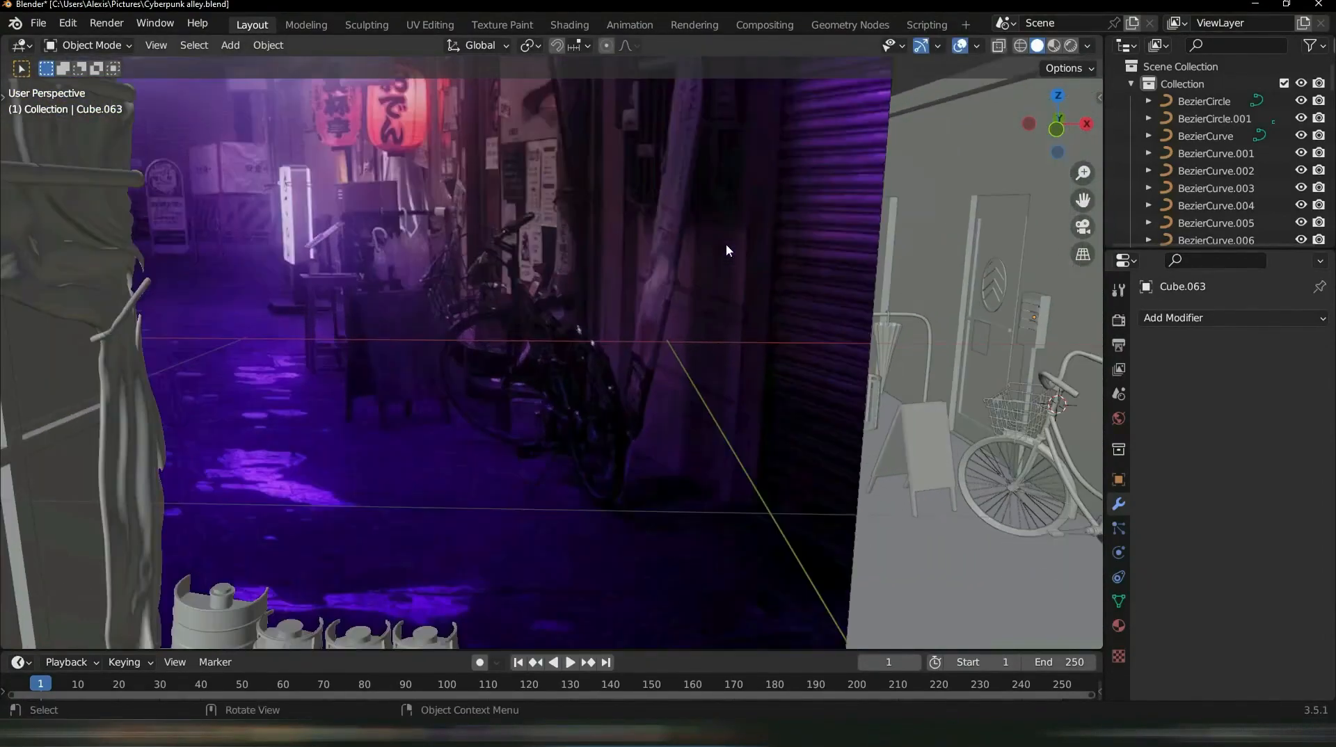
pyautogui.scroll(-3, 737, 241)
pyautogui.moveTo(738, 241); pyautogui.dragTo(826, 247, button='middle')
pyautogui.scroll(-2, 755, 241)
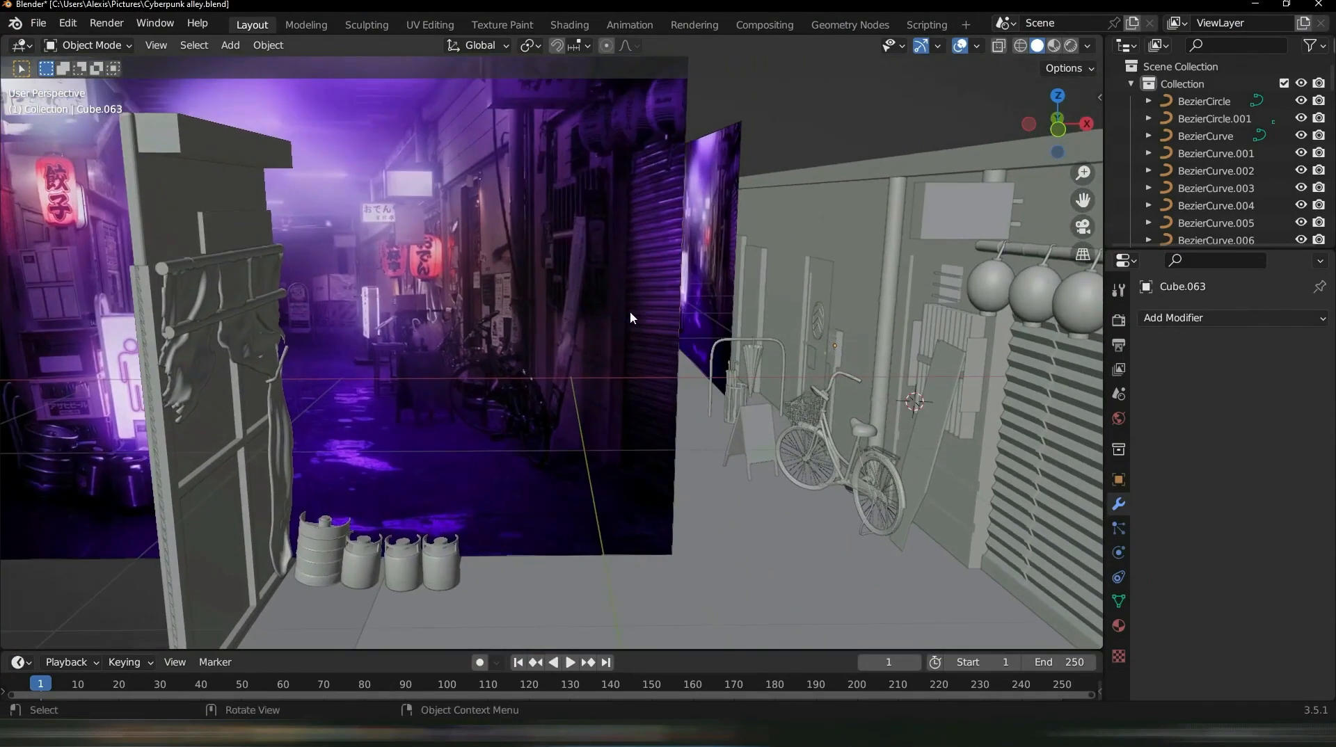
pyautogui.scroll(2, 632, 318)
pyautogui.hotkey('shift', 'a')
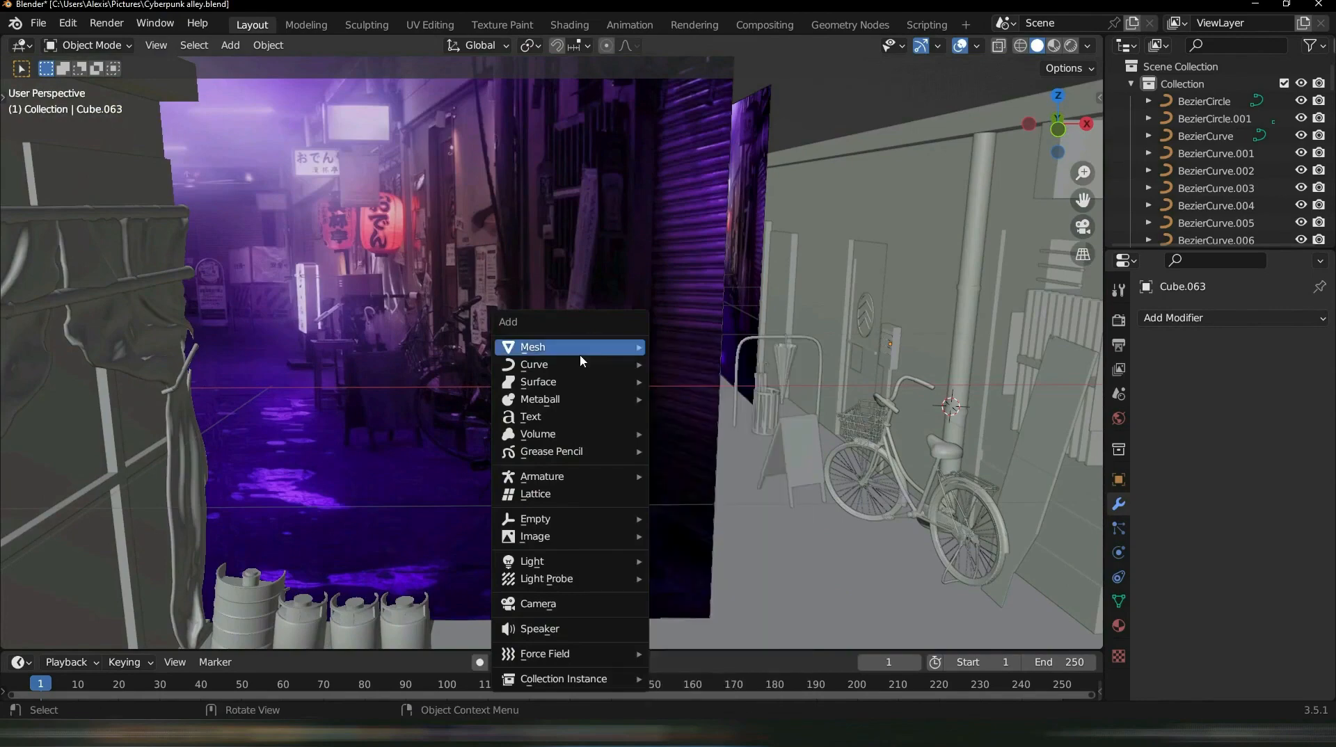
pyautogui.click(692, 348)
pyautogui.scroll(-8, 898, 401)
pyautogui.moveTo(898, 400); pyautogui.dragTo(876, 407, button='middle')
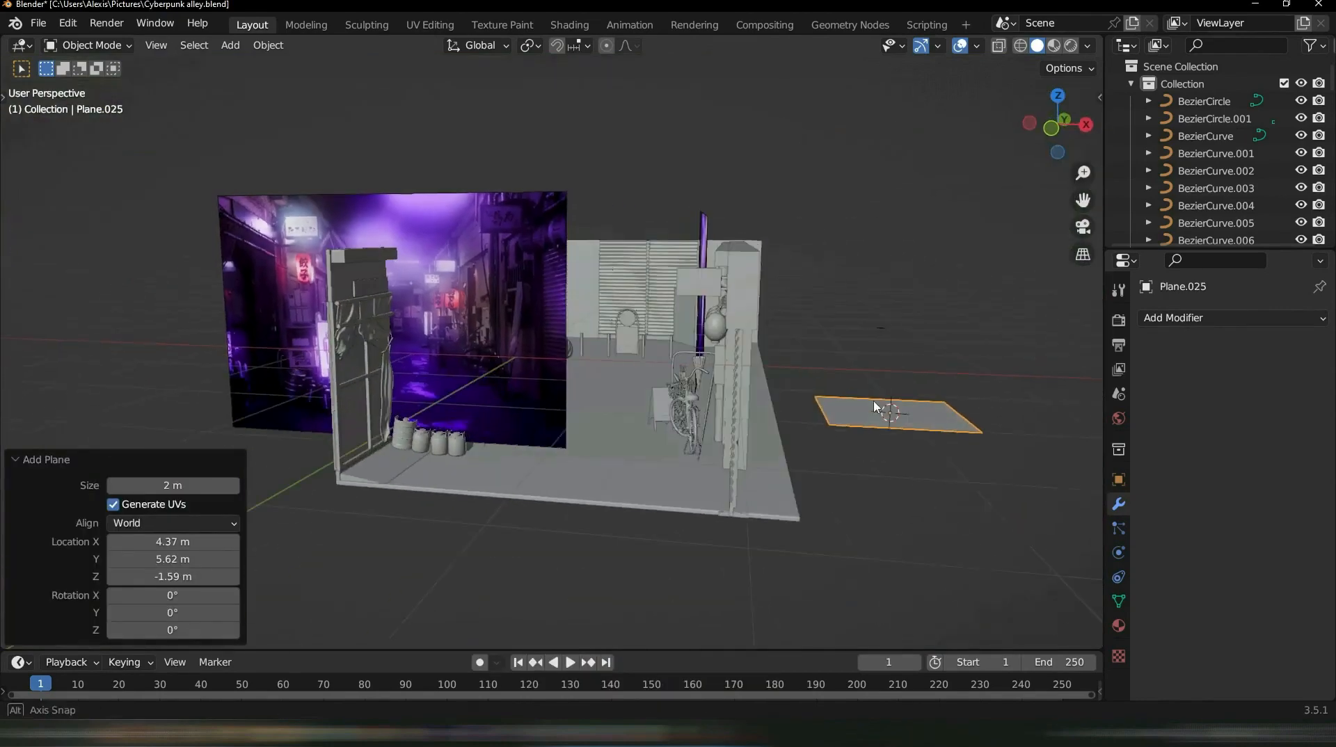
pyautogui.press('r')
pyautogui.press('Escape')
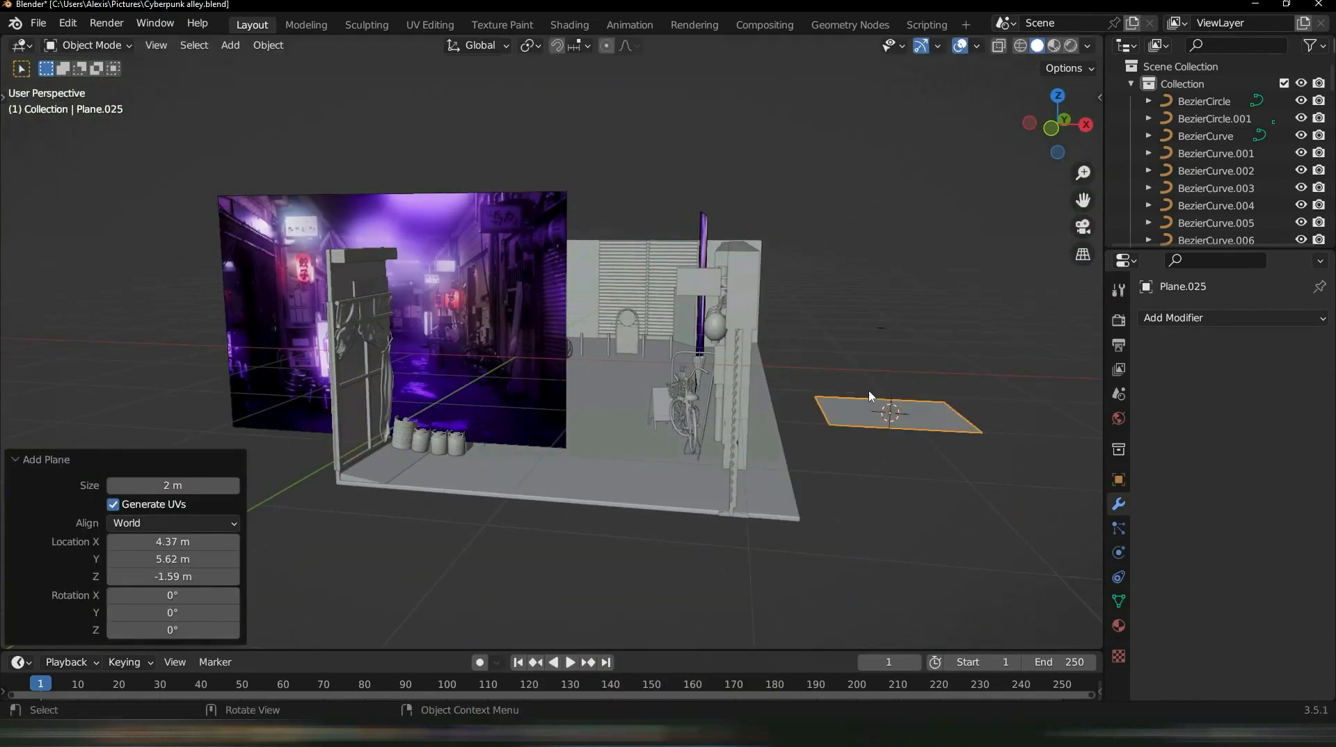
pyautogui.hotkey('ctrl', 'z')
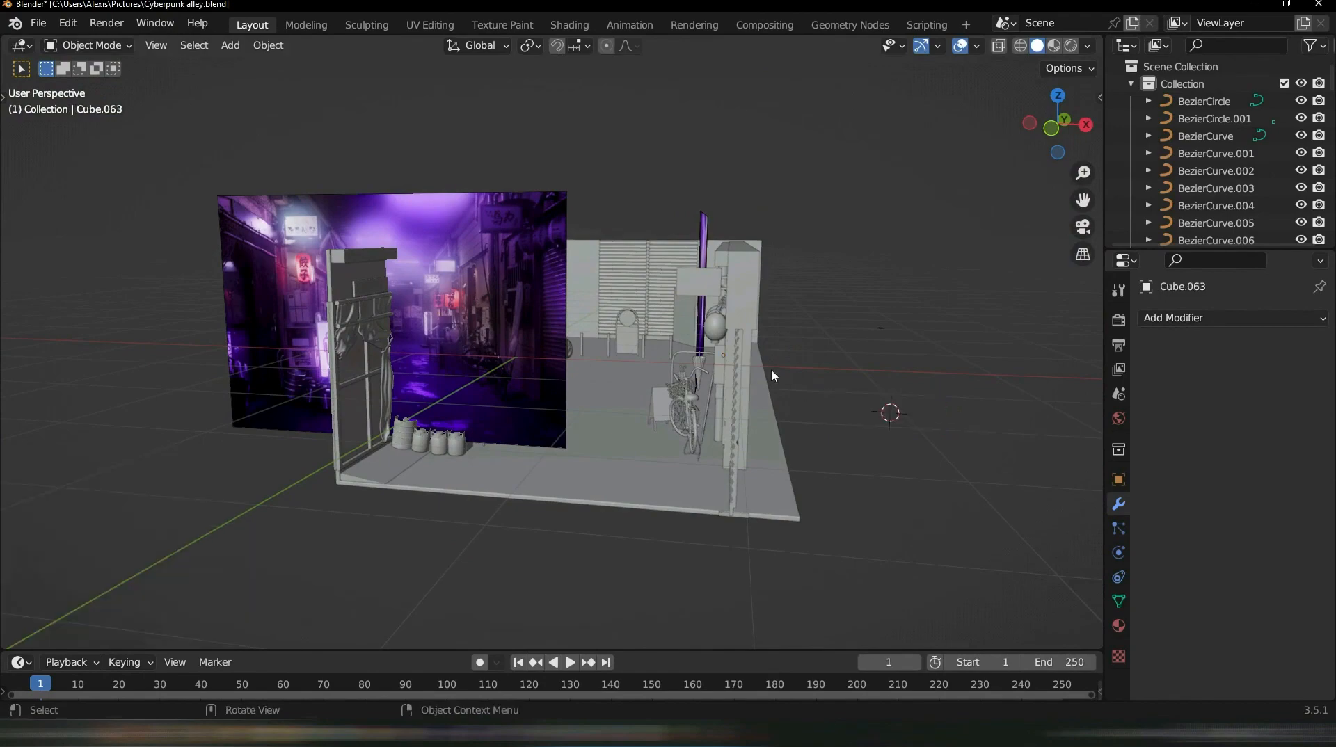
# Select the small plate on the door and duplicate it about -0.73 m along the global Y axis
pyautogui.scroll(8, 771, 372)
pyautogui.moveTo(771, 372); pyautogui.dragTo(881, 410, button='middle')
pyautogui.moveTo(837, 399); pyautogui.dragTo(988, 355, button='middle')
pyautogui.click(998, 351)
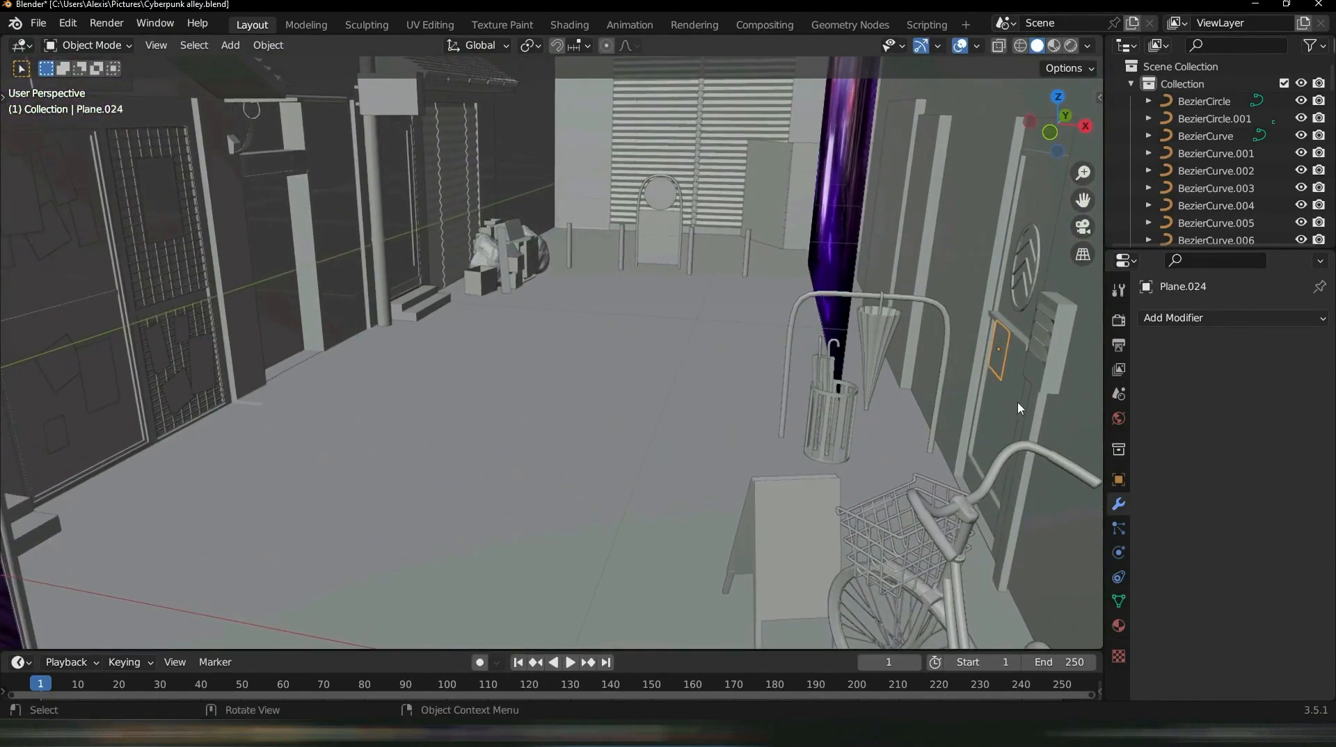
pyautogui.moveTo(1018, 406); pyautogui.dragTo(1059, 404, button='middle')
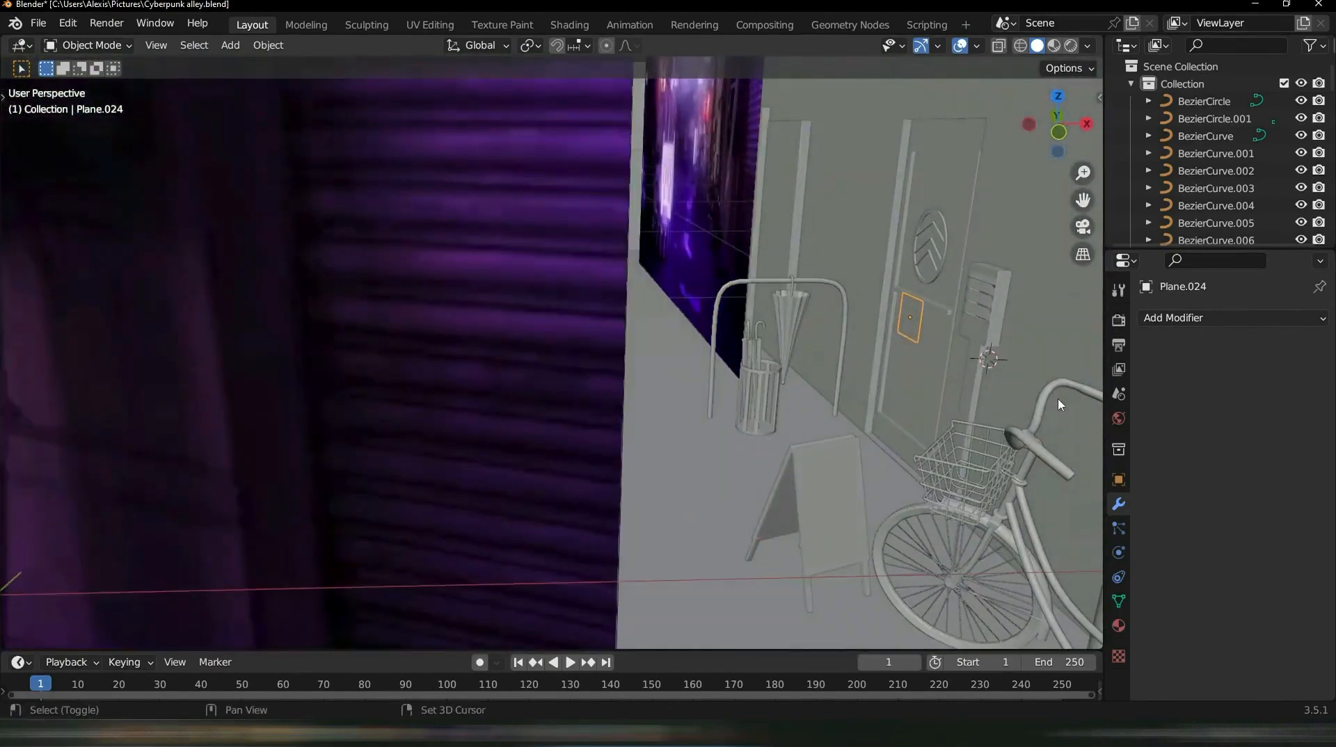
pyautogui.hotkey('shift', 'd')
pyautogui.press('y')
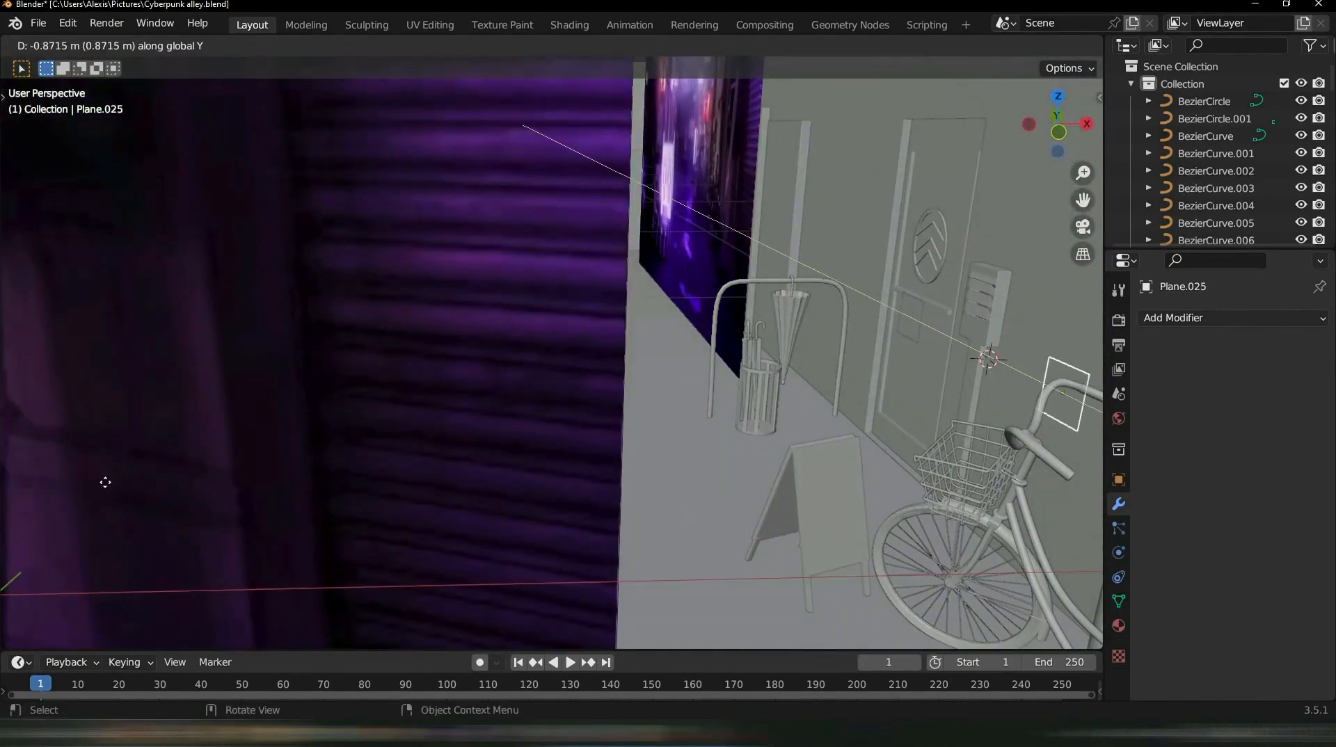
pyautogui.click(1044, 410)
# Align the copied plate with the wall surface, shifting it about -0.022 m and then 0.015 m along X
pyautogui.moveTo(1044, 410); pyautogui.dragTo(920, 374, button='middle')
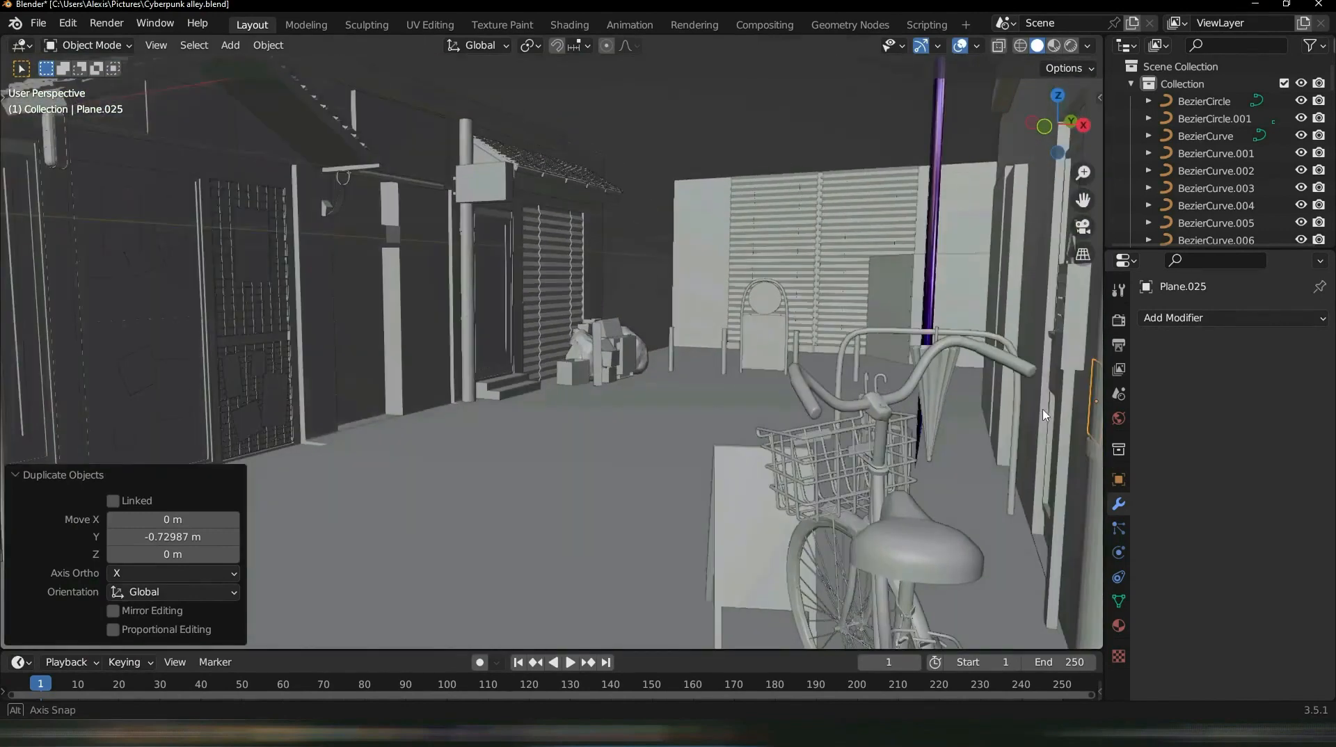
pyautogui.press('g')
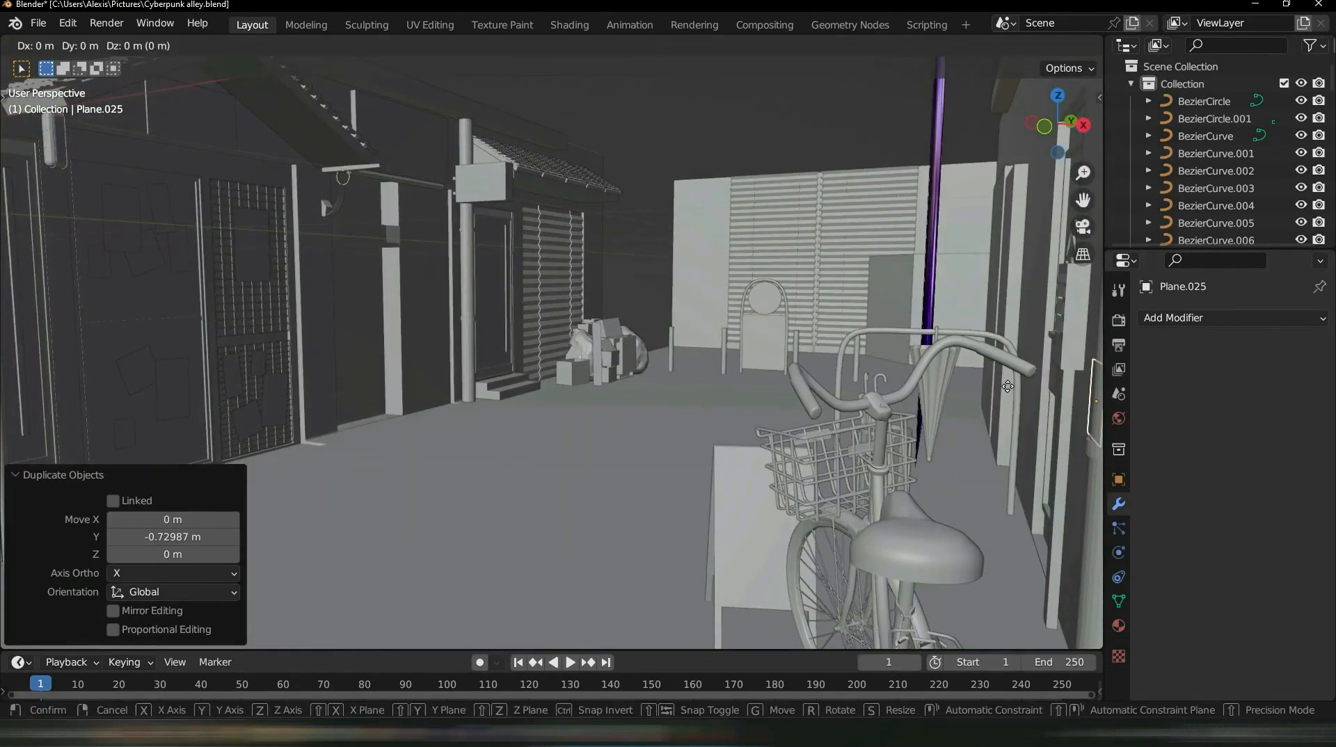
pyautogui.press('x')
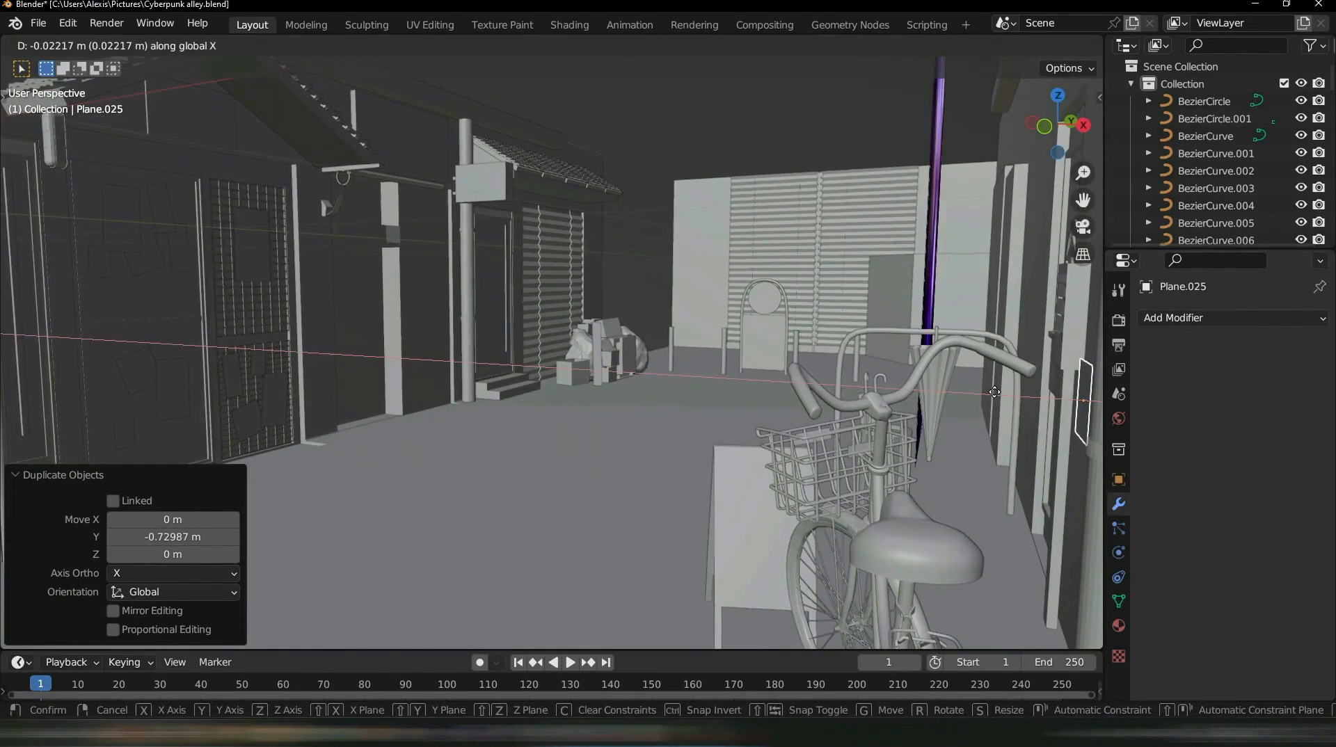
pyautogui.click(1001, 393)
pyautogui.moveTo(1001, 393); pyautogui.dragTo(816, 404, button='middle')
pyautogui.press('KP_7')
pyautogui.scroll(5, 805, 375)
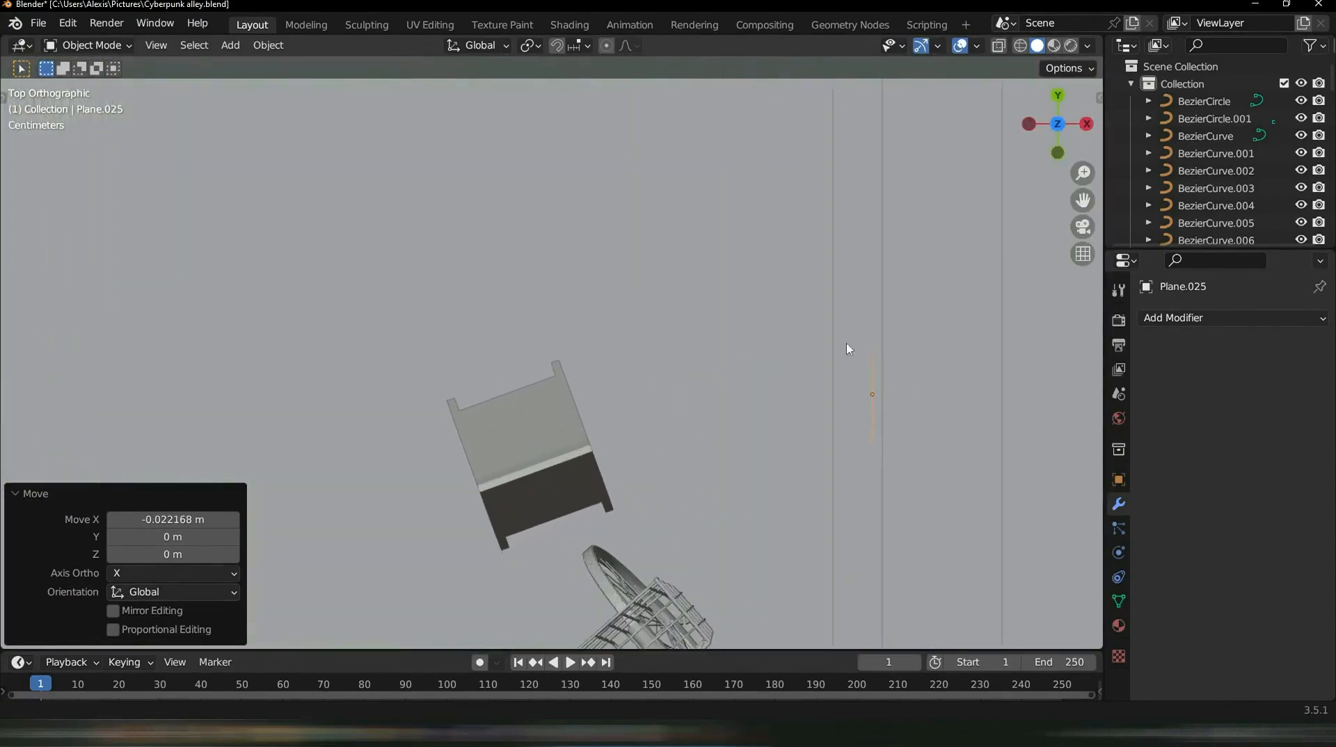
pyautogui.press('g')
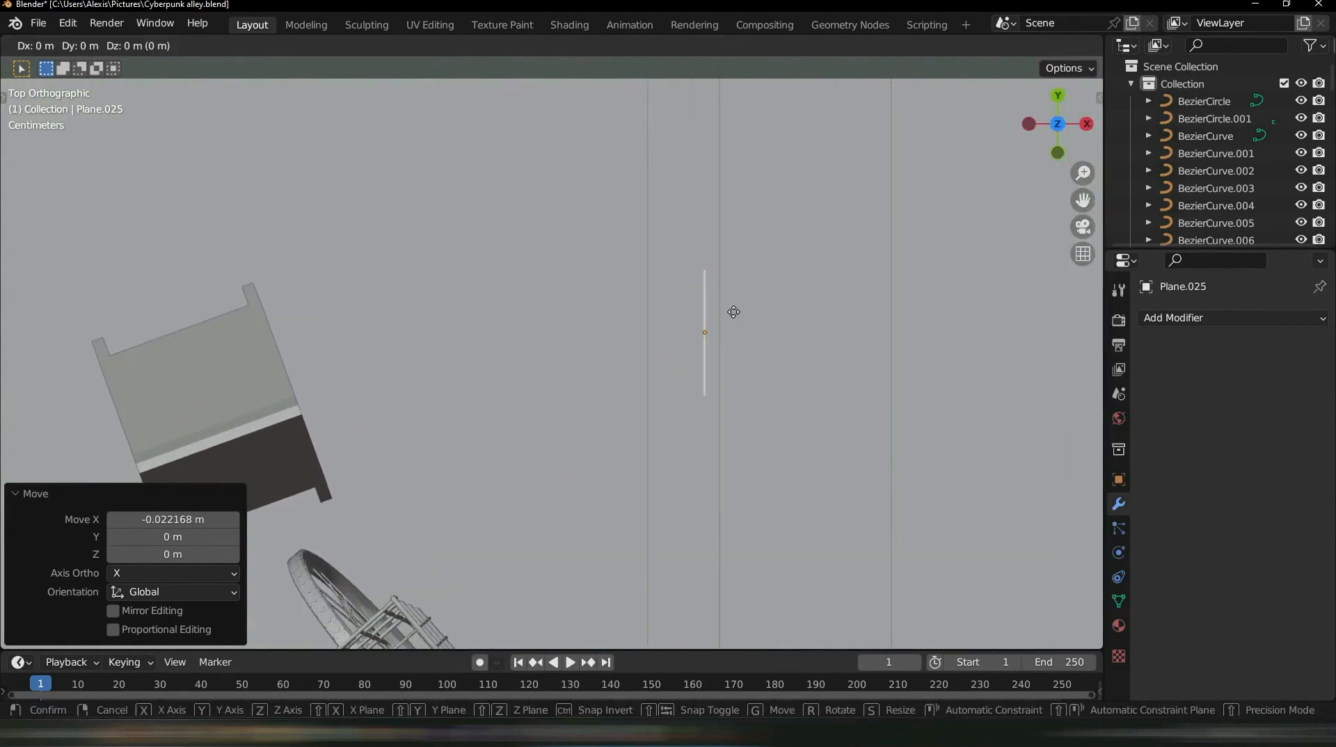
pyautogui.press('x')
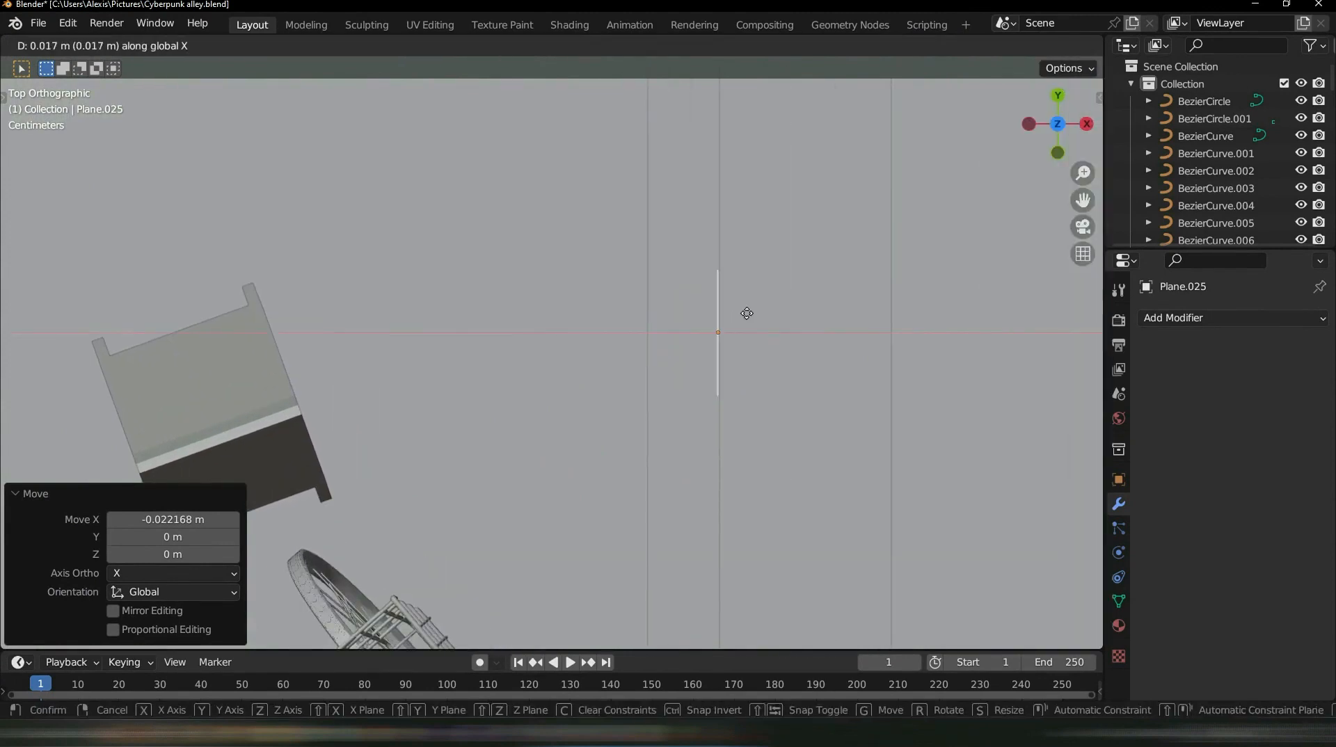
pyautogui.click(730, 316)
# Scale the wall plate to 0.86 overall, then stretch it along Z by 1.78 and again by about 1.17
pyautogui.moveTo(730, 317); pyautogui.dragTo(602, 123, button='middle')
pyautogui.scroll(-10, 592, 128)
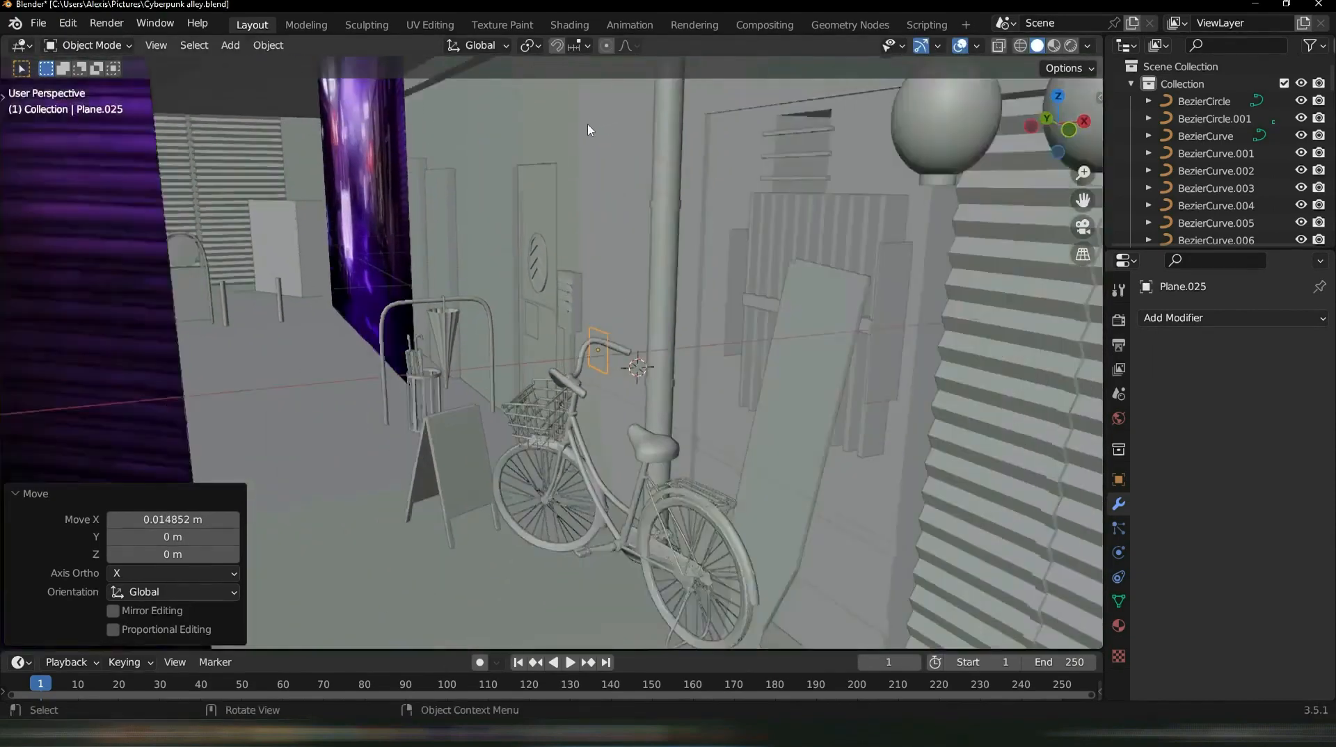
pyautogui.keyDown('shift'); pyautogui.moveTo(475, 169); pyautogui.dragTo(783, 240, button='middle'); pyautogui.keyUp('shift')
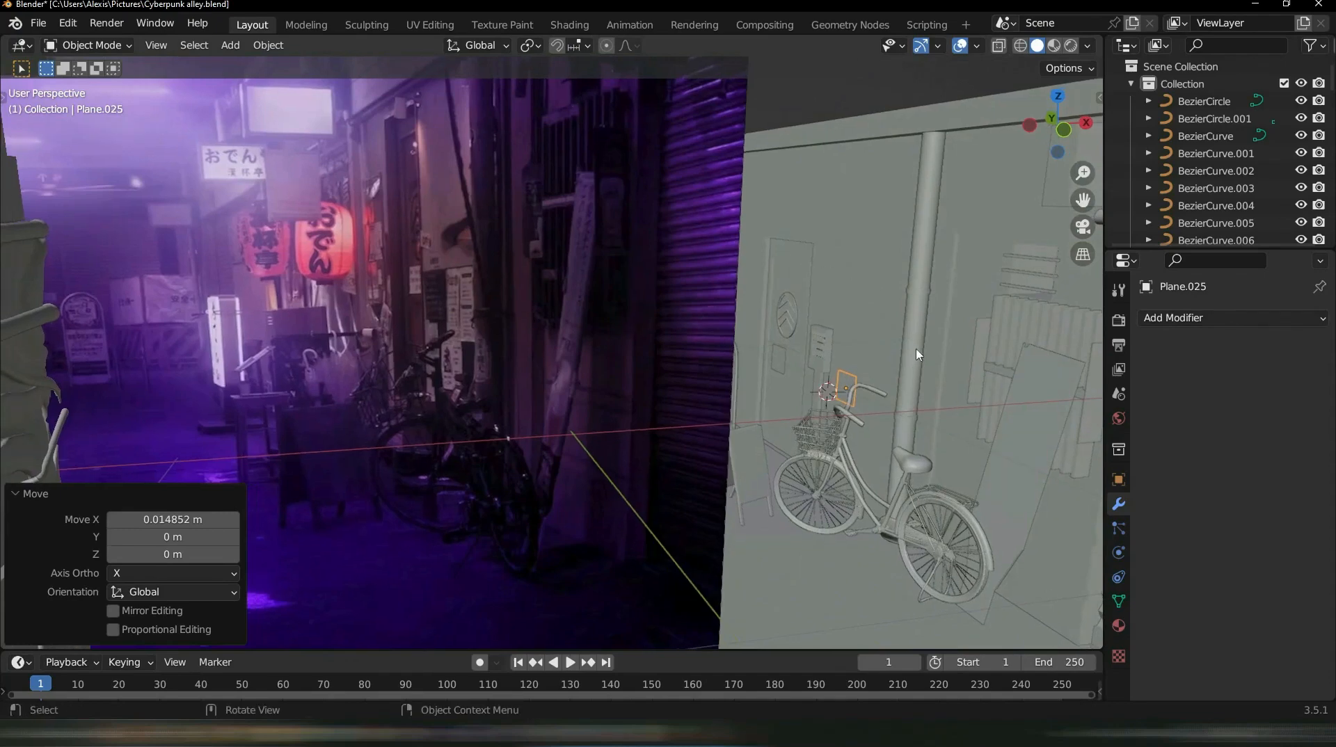
pyautogui.press('s')
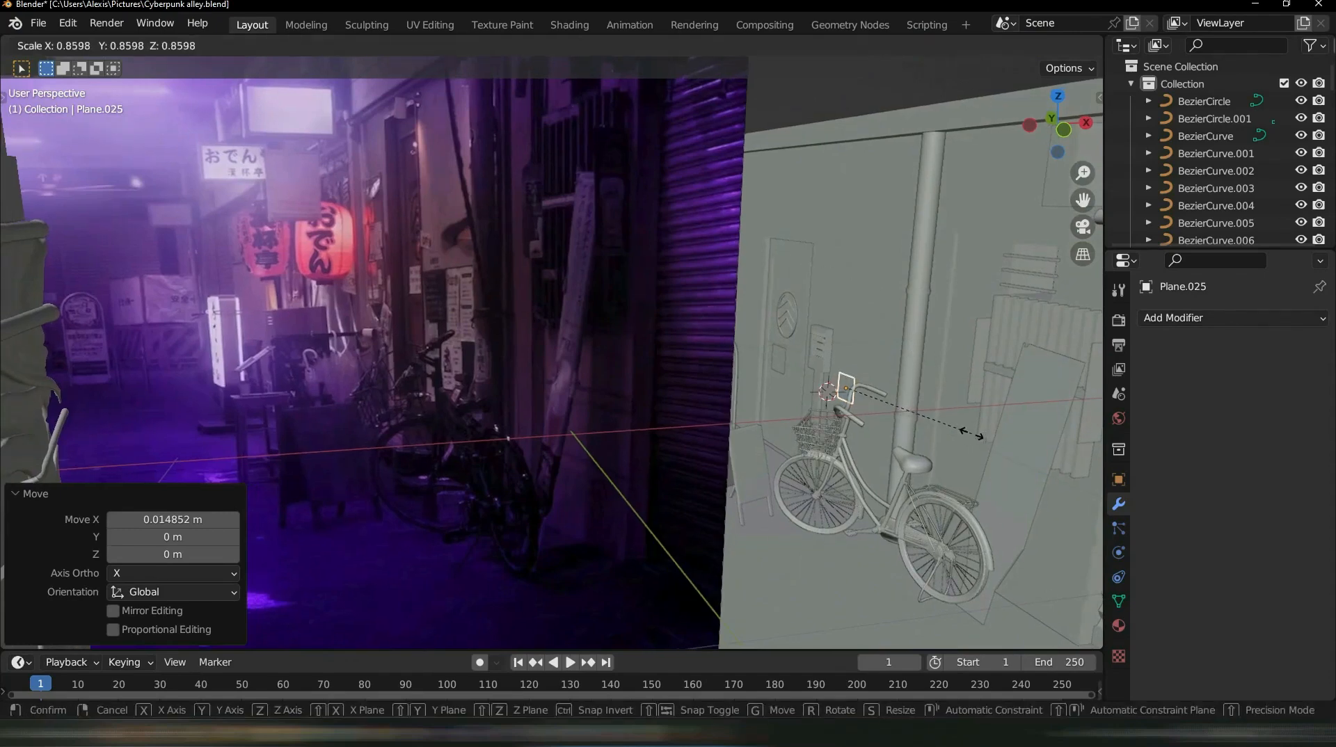
pyautogui.click(972, 434)
pyautogui.press('s')
pyautogui.press('z')
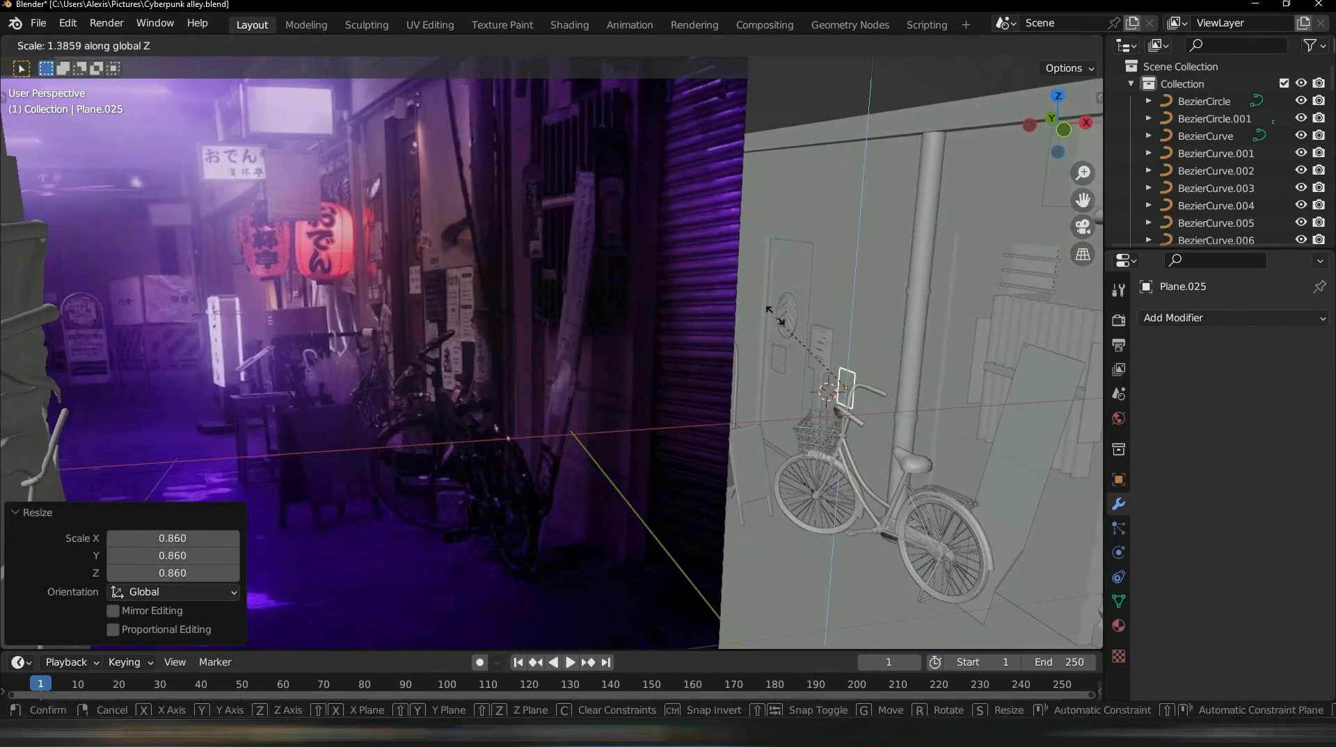
pyautogui.click(773, 272)
pyautogui.keyDown('shift'); pyautogui.moveTo(773, 271); pyautogui.dragTo(800, 417, button='middle'); pyautogui.keyUp('shift')
pyautogui.press('s')
pyautogui.press('z')
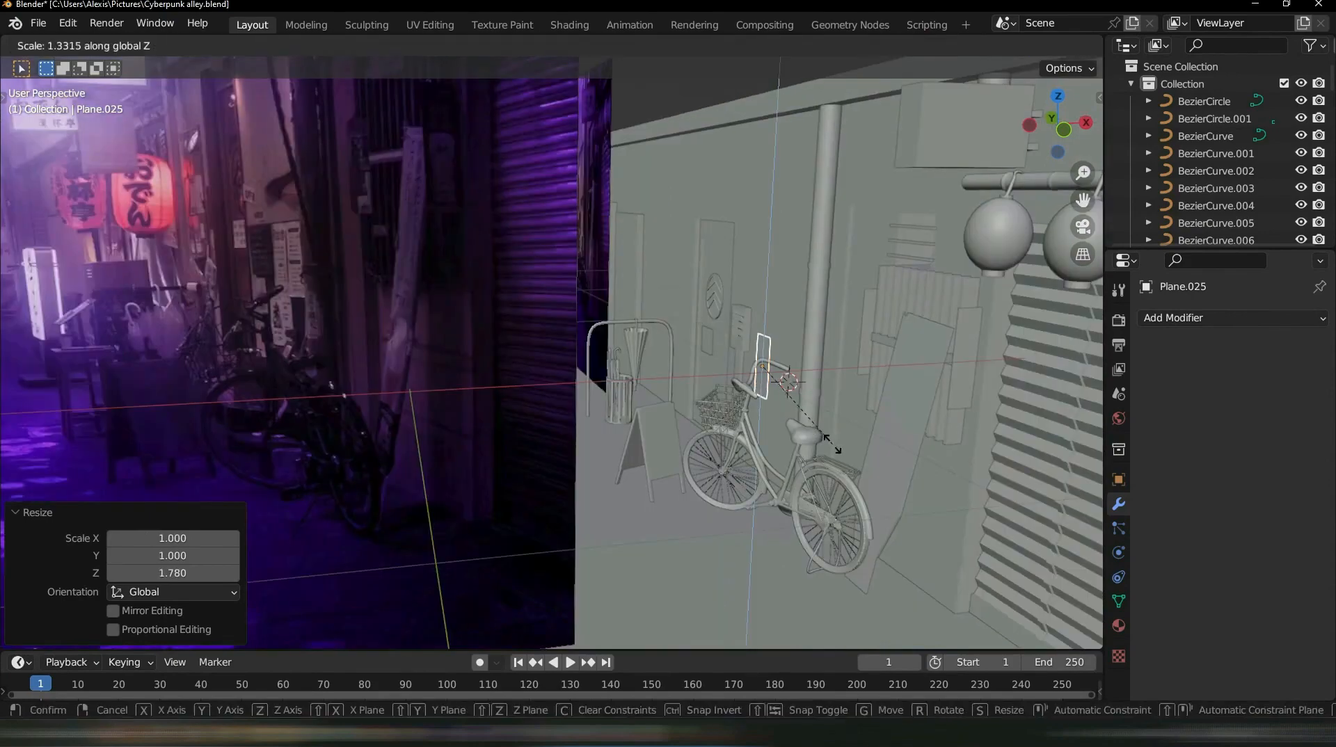
pyautogui.click(821, 438)
# Move the tall wall plate about 0.086 m along Y and raise it about 0.13 m along Z
pyautogui.moveTo(898, 430); pyautogui.dragTo(936, 426, button='middle')
pyautogui.keyDown('shift'); pyautogui.moveTo(935, 426); pyautogui.dragTo(945, 449, button='middle'); pyautogui.keyUp('shift')
pyautogui.press('g')
pyautogui.press('y')
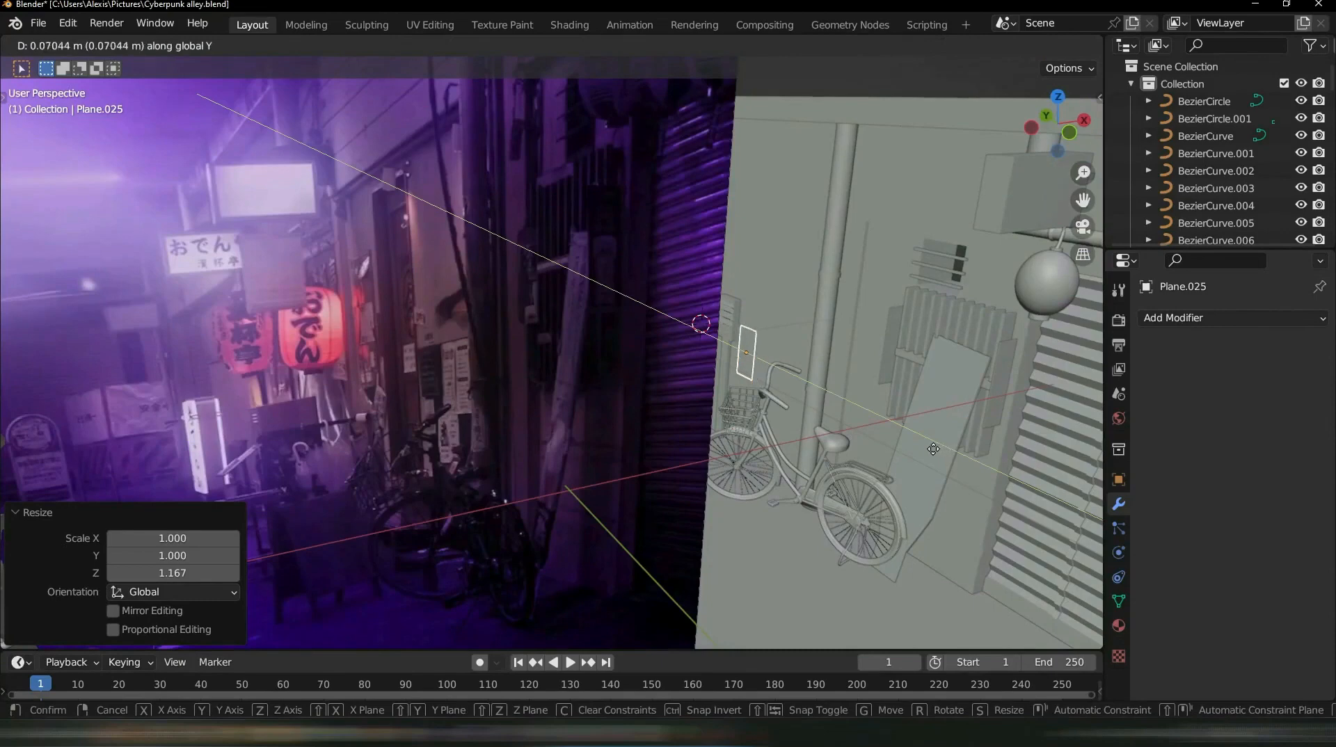
pyautogui.click(933, 449)
pyautogui.press('g')
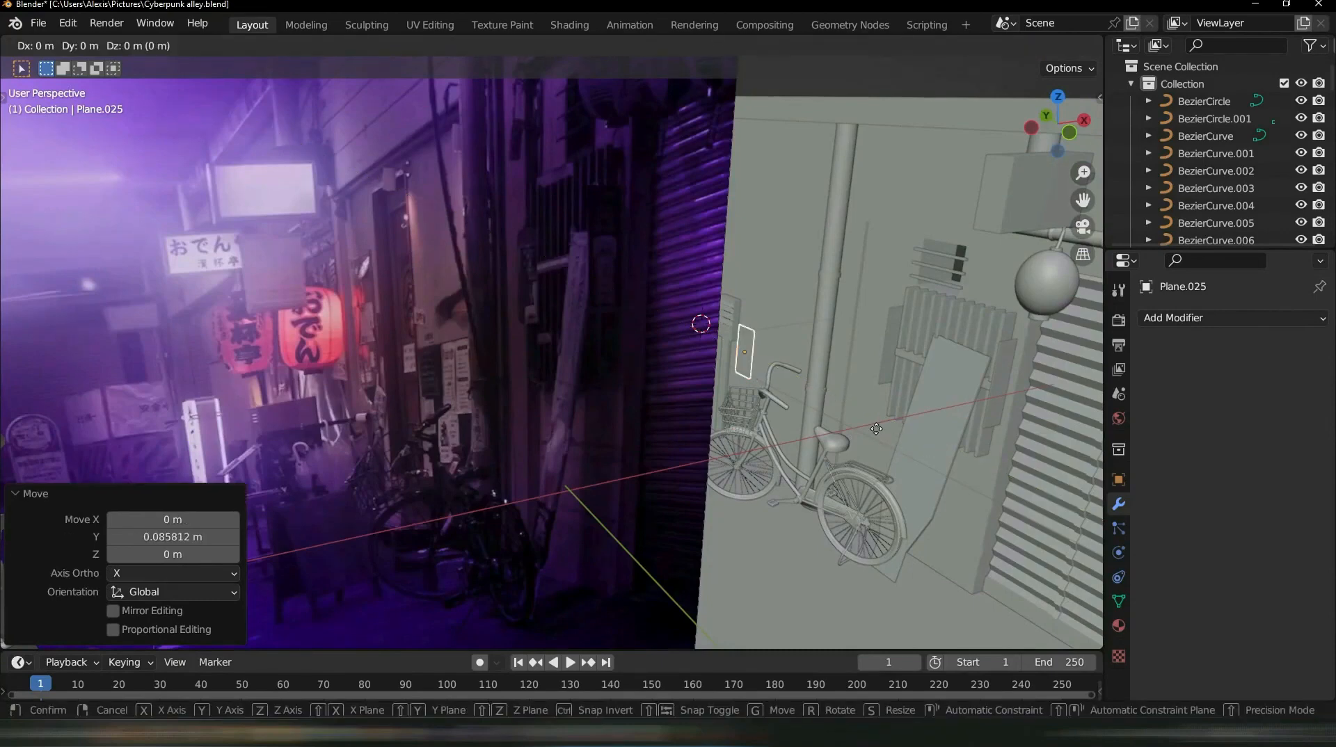
pyautogui.press('z')
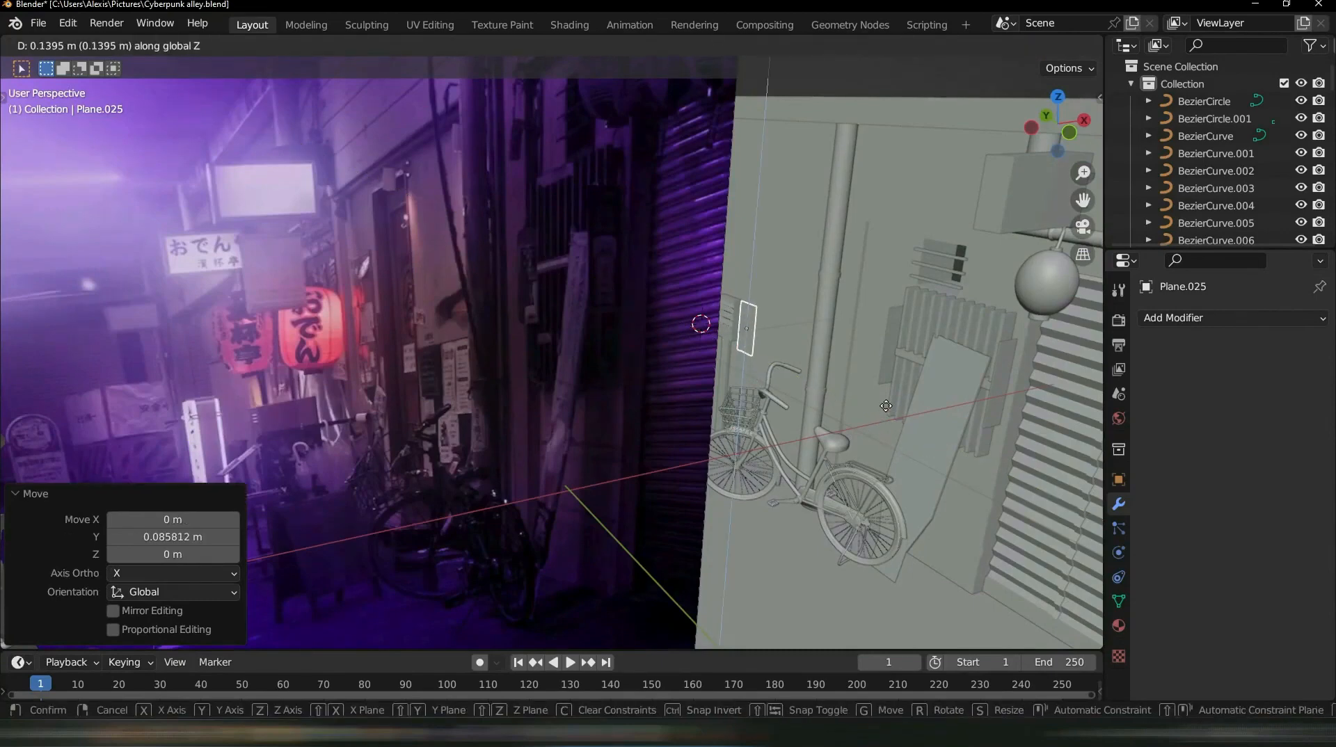
pyautogui.click(888, 407)
# Tilt the wall plate 2.7° in the front view and nudge it along X away from the wall
pyautogui.moveTo(888, 407); pyautogui.dragTo(796, 406, button='middle')
pyautogui.scroll(4, 878, 388)
pyautogui.keyDown('shift'); pyautogui.moveTo(878, 387); pyautogui.dragTo(793, 384, button='middle'); pyautogui.keyUp('shift')
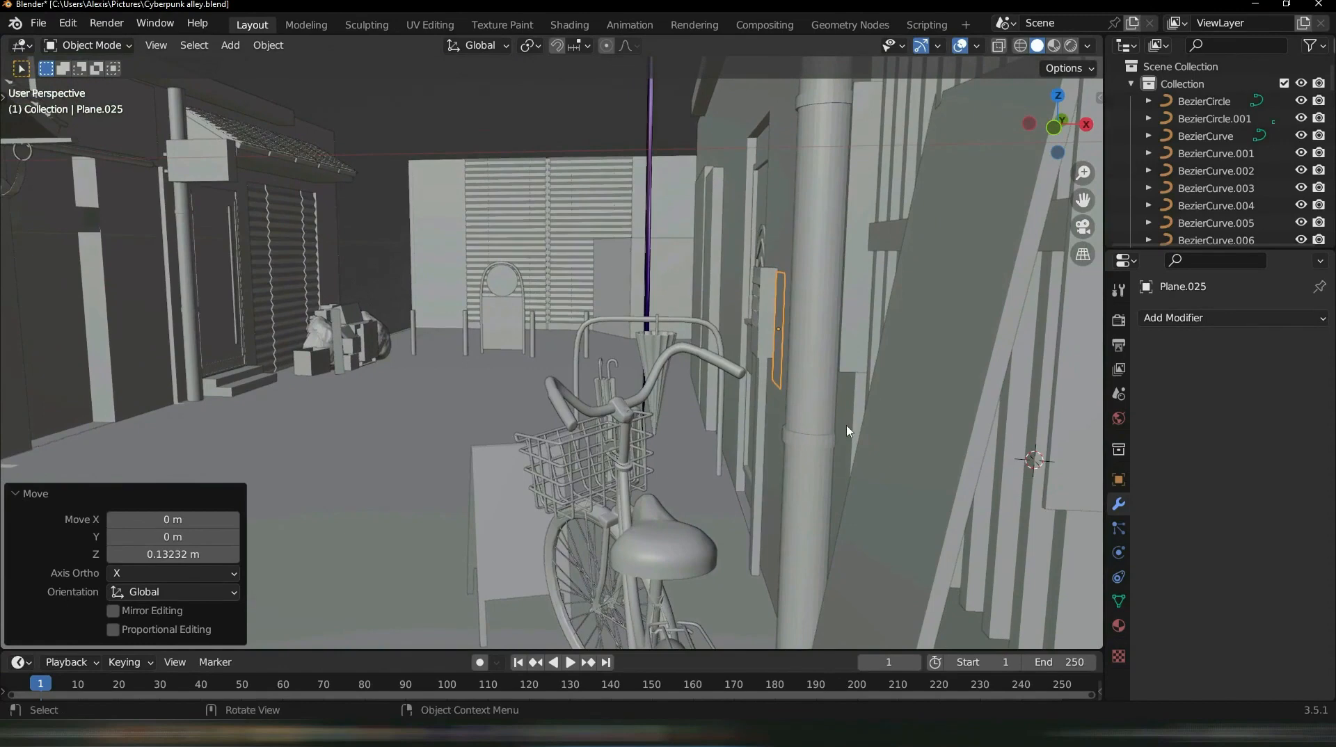
pyautogui.press('KP_1')
pyautogui.press('r')
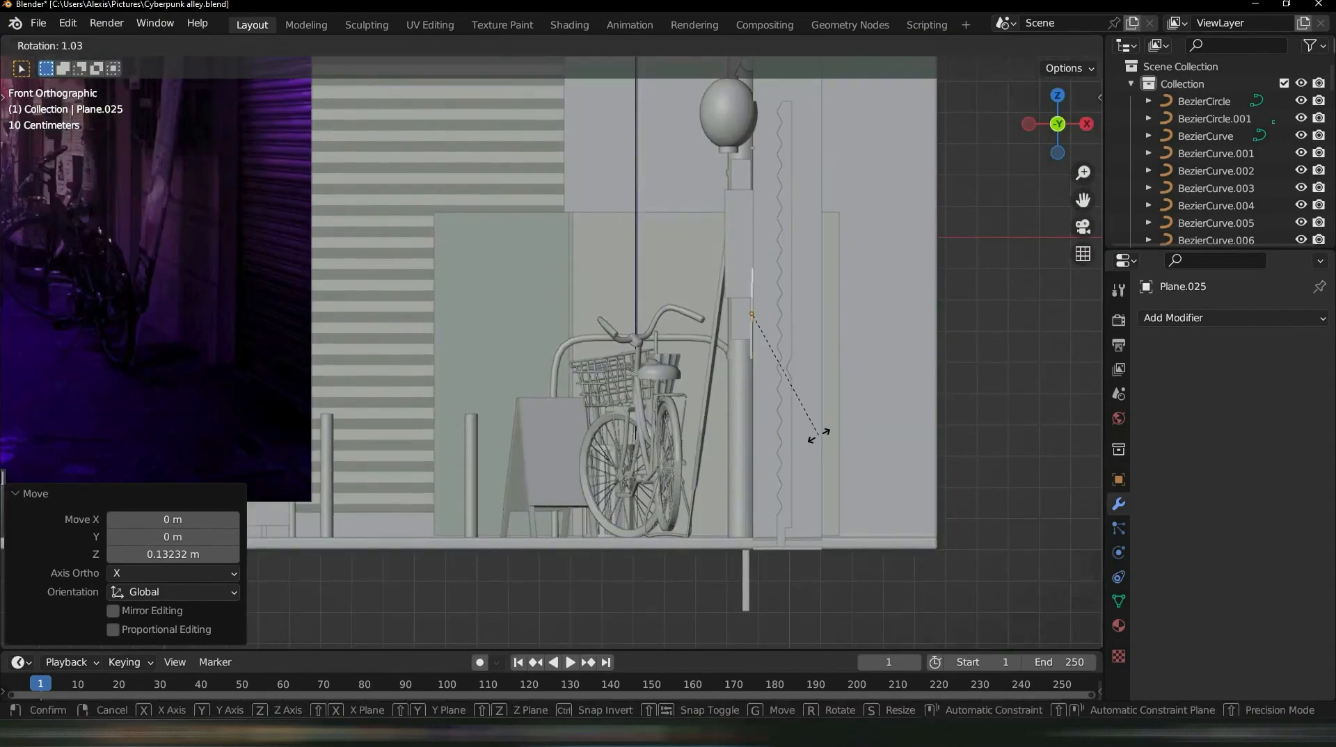
pyautogui.click(816, 437)
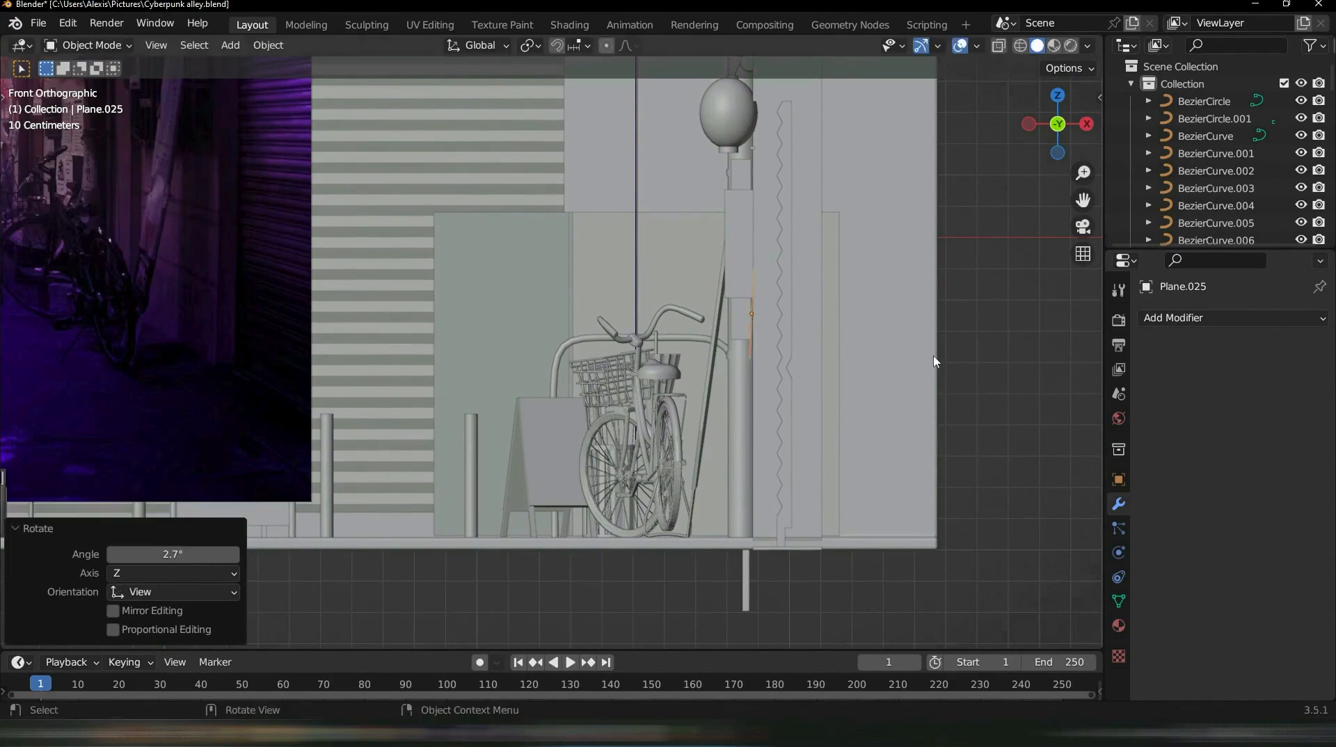
pyautogui.press('g')
pyautogui.press('x')
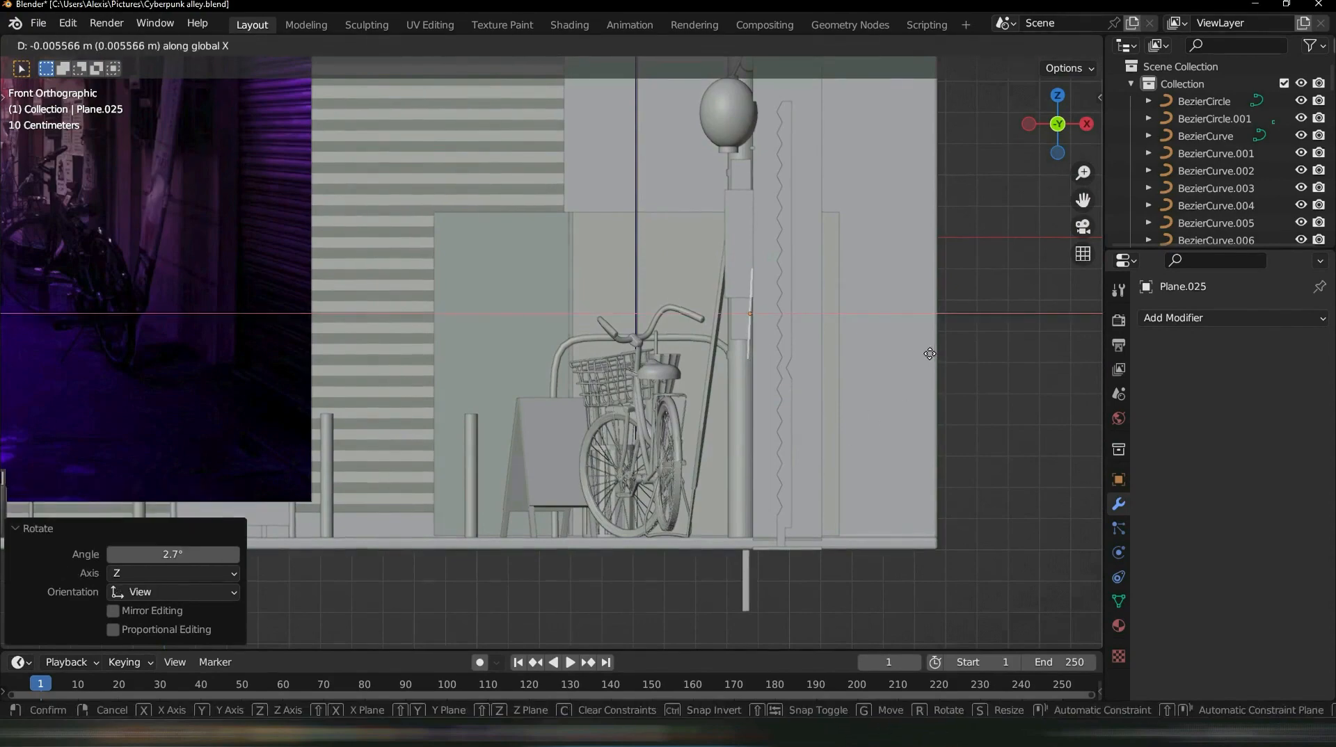
pyautogui.click(820, 354)
# Duplicate the tilted wall plate about -0.155 m along the global Y axis, beside the original
pyautogui.moveTo(820, 354); pyautogui.dragTo(797, 337, button='middle')
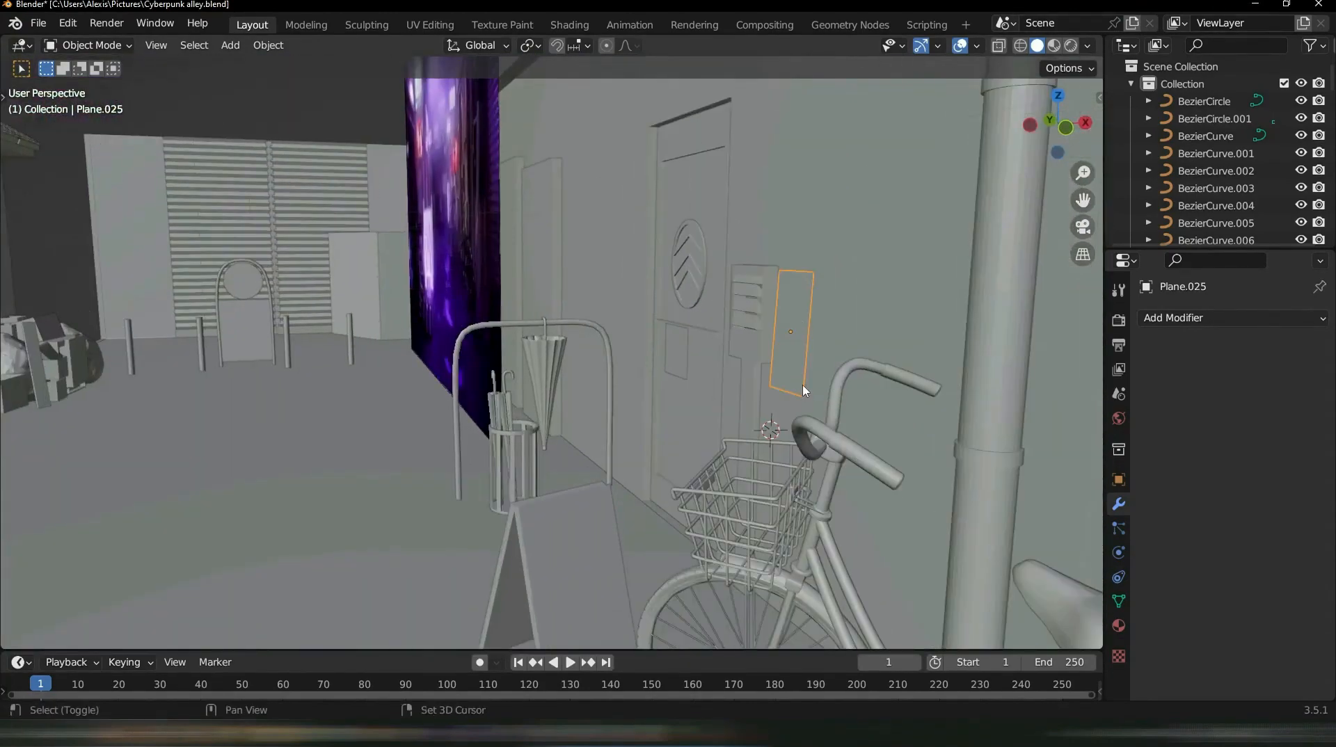
pyautogui.hotkey('shift', 'd')
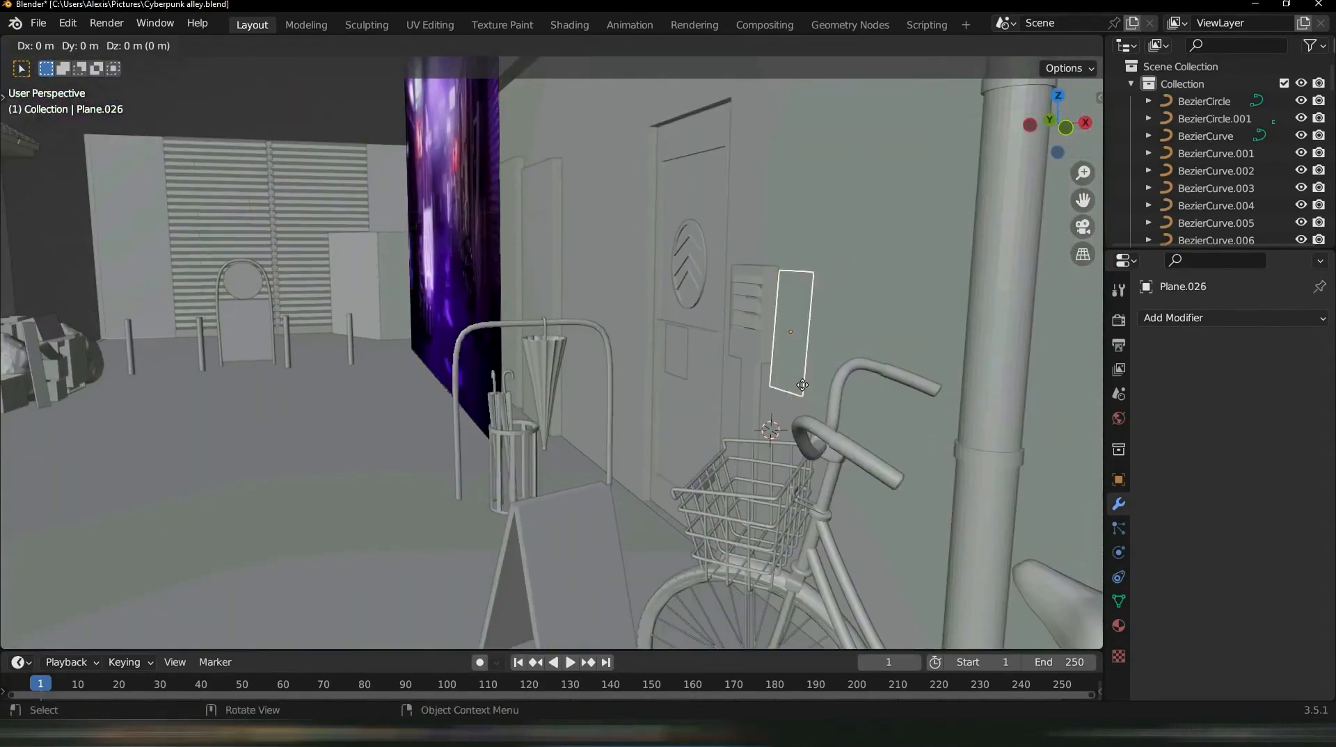
pyautogui.press('y')
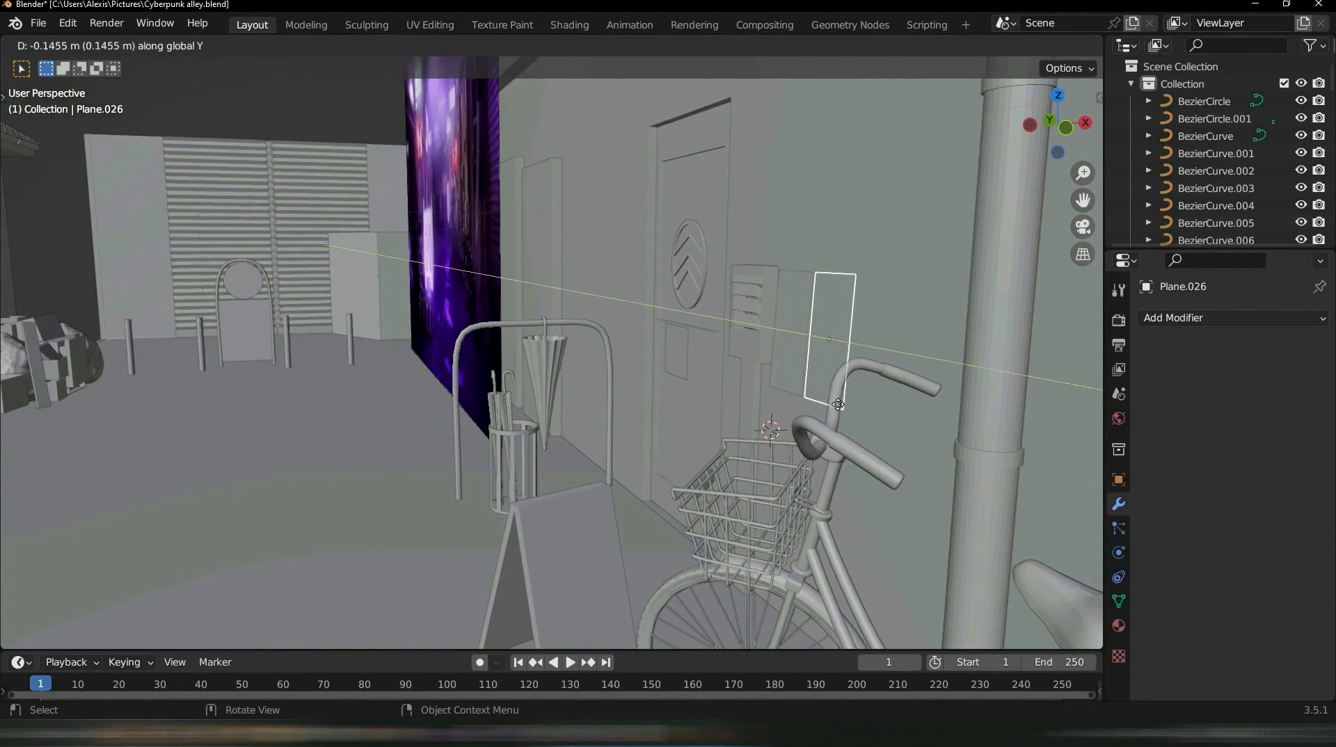
pyautogui.click(840, 406)
# Rotate the second wall plate -1.49° in the front view and shift it about 0.003 m along X
pyautogui.press('KP_1')
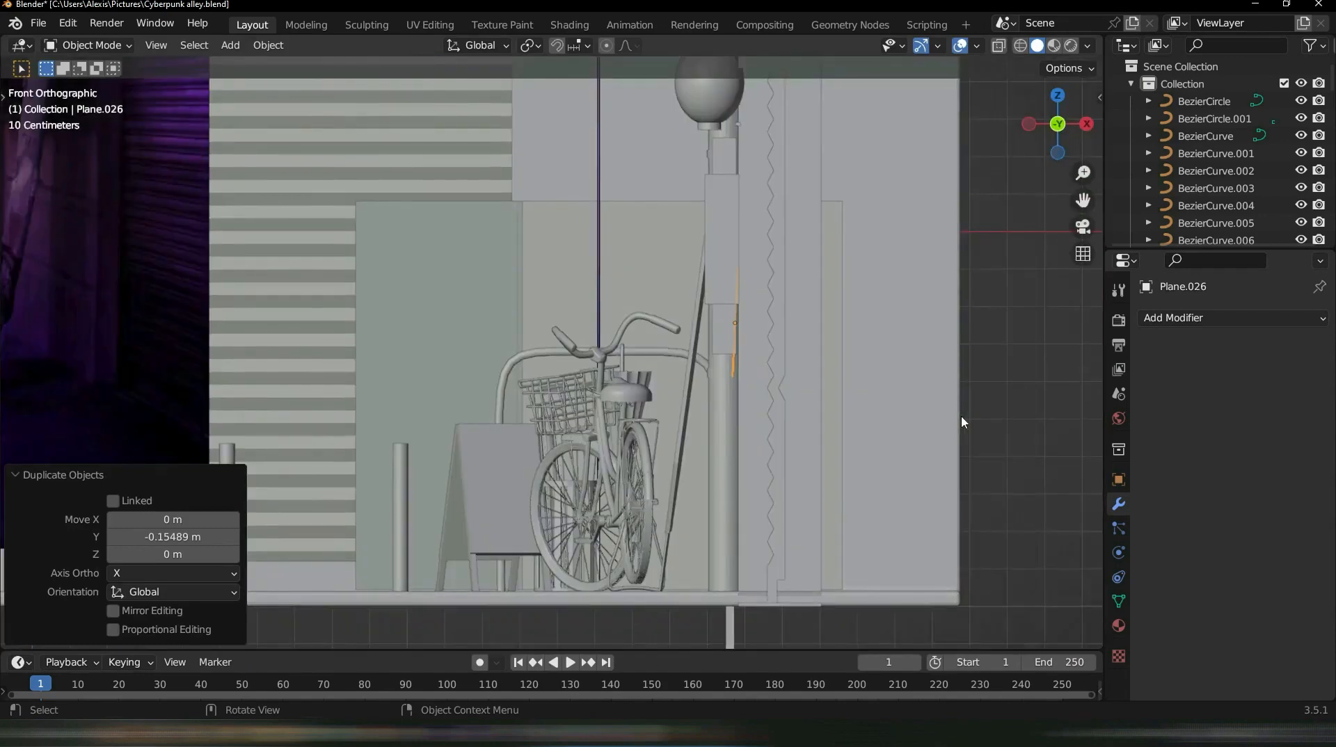
pyautogui.press('r')
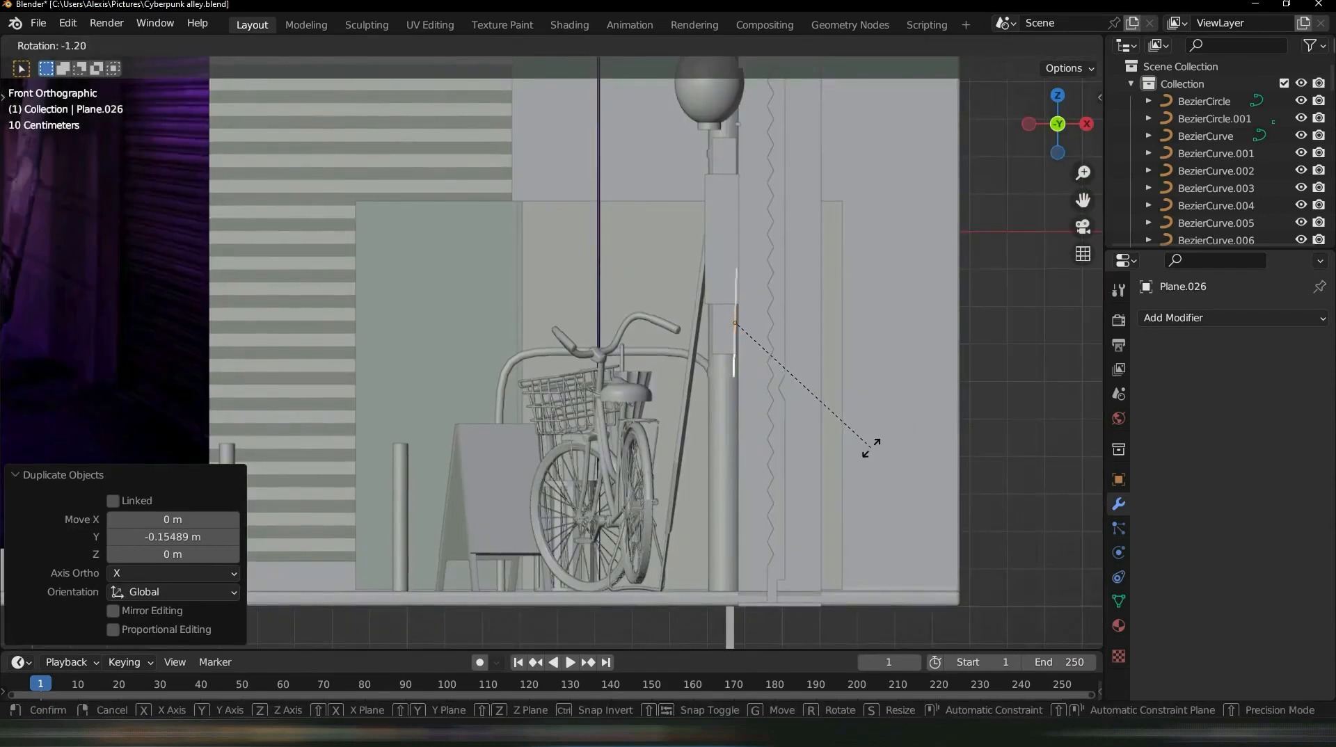
pyautogui.click(872, 449)
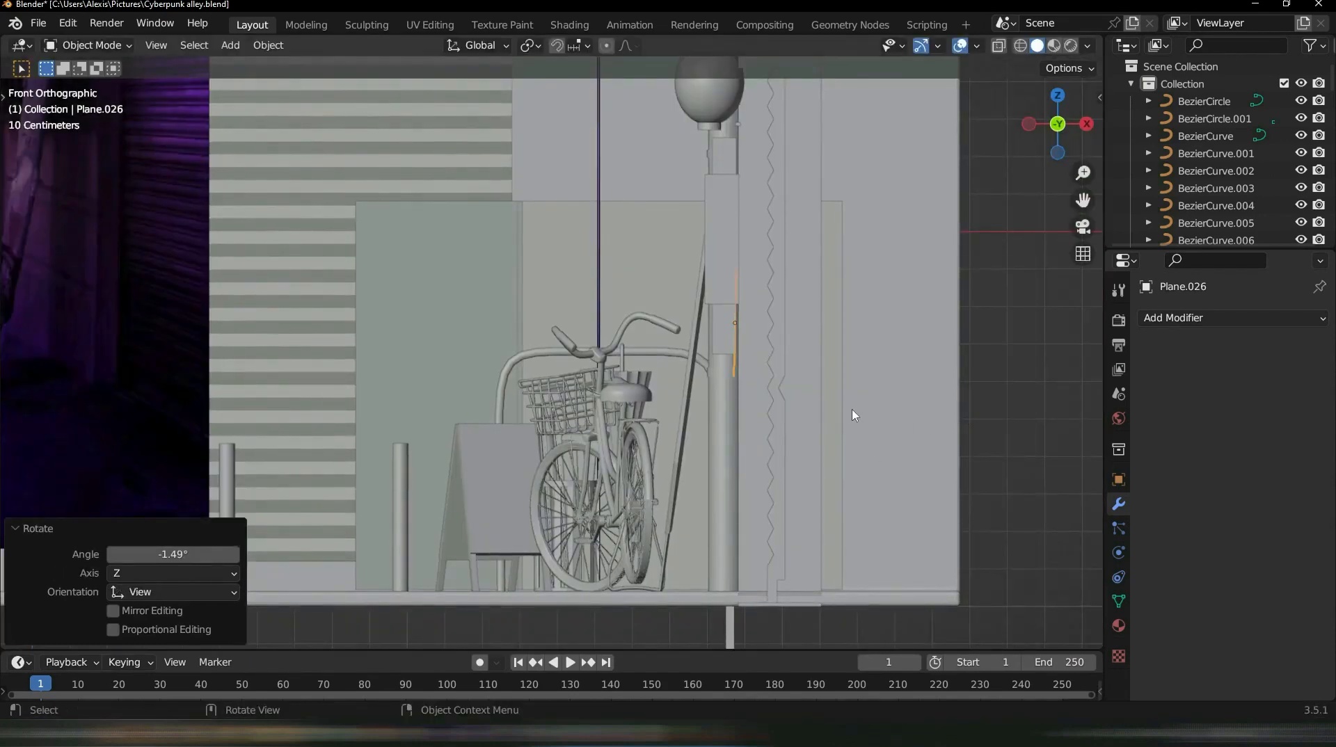
pyautogui.press('g')
pyautogui.press('x')
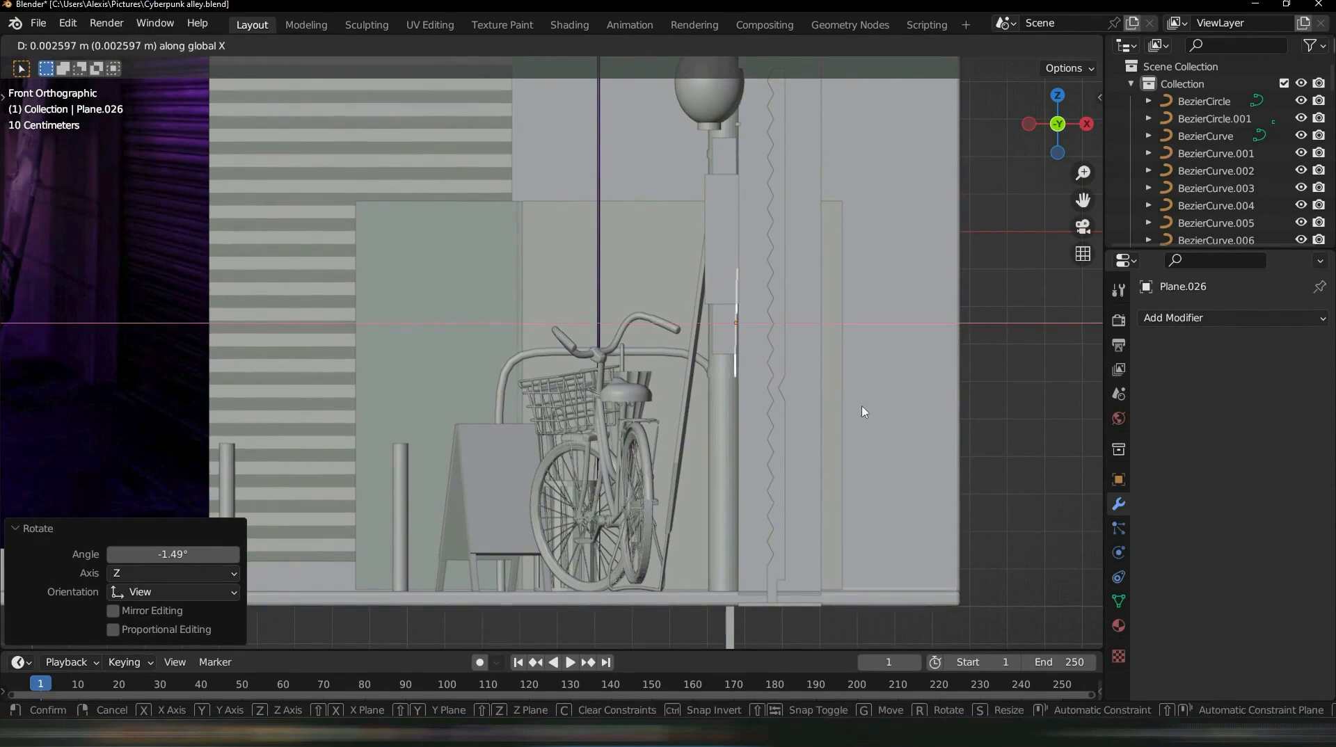
pyautogui.click(865, 408)
pyautogui.moveTo(1007, 355); pyautogui.dragTo(959, 366, button='middle')
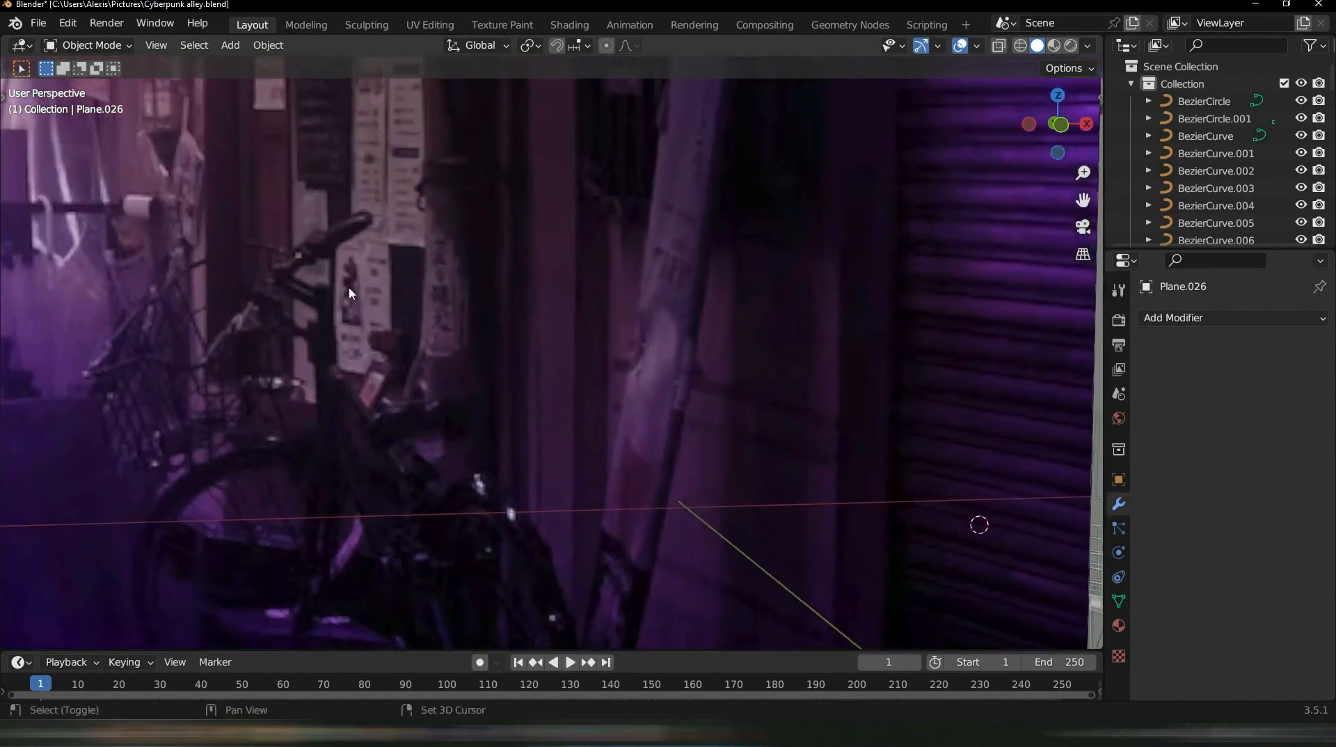
# Duplicate the two wall plates and place the copies about -0.271 m along the global Z axis
pyautogui.keyDown('shift'); pyautogui.moveTo(917, 277); pyautogui.dragTo(827, 314, button='middle'); pyautogui.keyUp('shift')
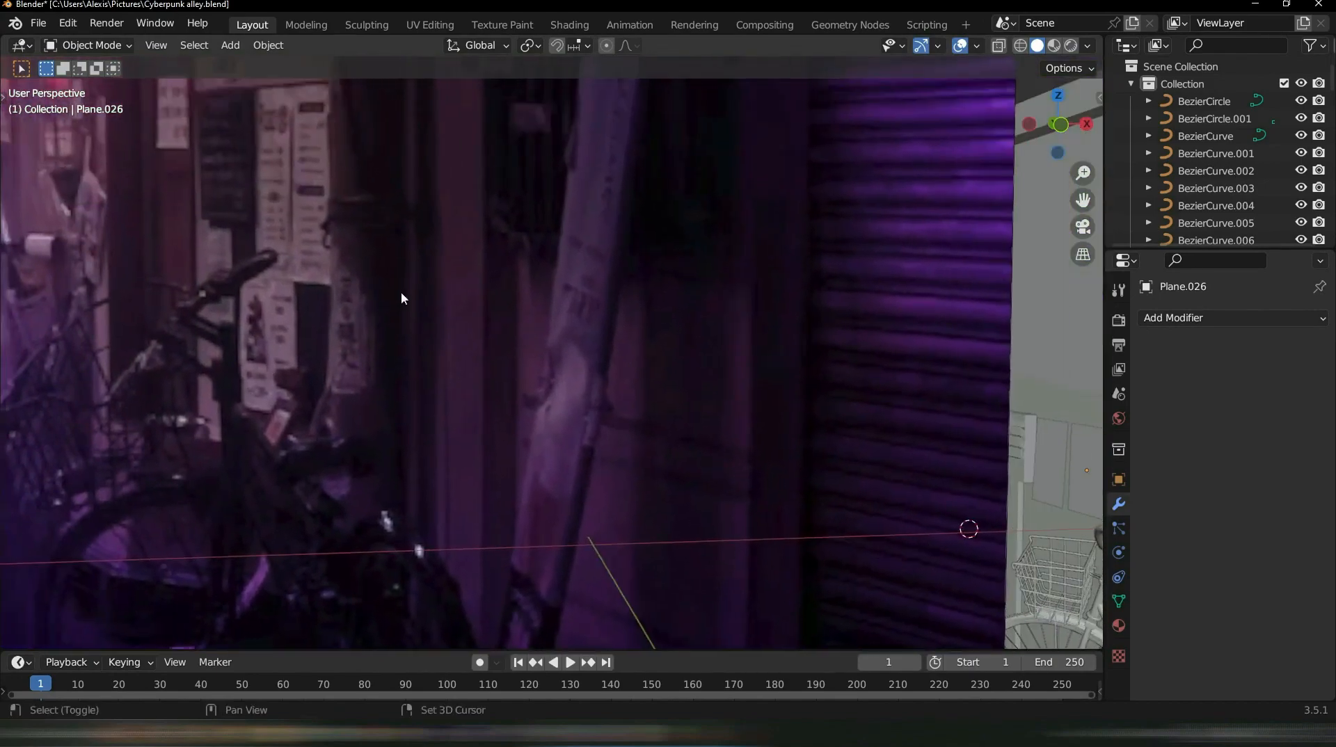
pyautogui.keyDown('shift'); pyautogui.moveTo(946, 279); pyautogui.dragTo(446, 237, button='middle'); pyautogui.keyUp('shift')
pyautogui.scroll(3, 751, 310)
pyautogui.moveTo(751, 310)
pyautogui.keyDown('shift'); pyautogui.mouseDown(button='middle')
pyautogui.moveTo(819, 341)
pyautogui.moveTo(745, 319)
pyautogui.mouseUp(button='middle'); pyautogui.keyUp('shift')
pyautogui.keyDown('shift'); pyautogui.click(746, 321); pyautogui.keyUp('shift')
pyautogui.keyDown('shift'); pyautogui.click(750, 408); pyautogui.keyUp('shift')
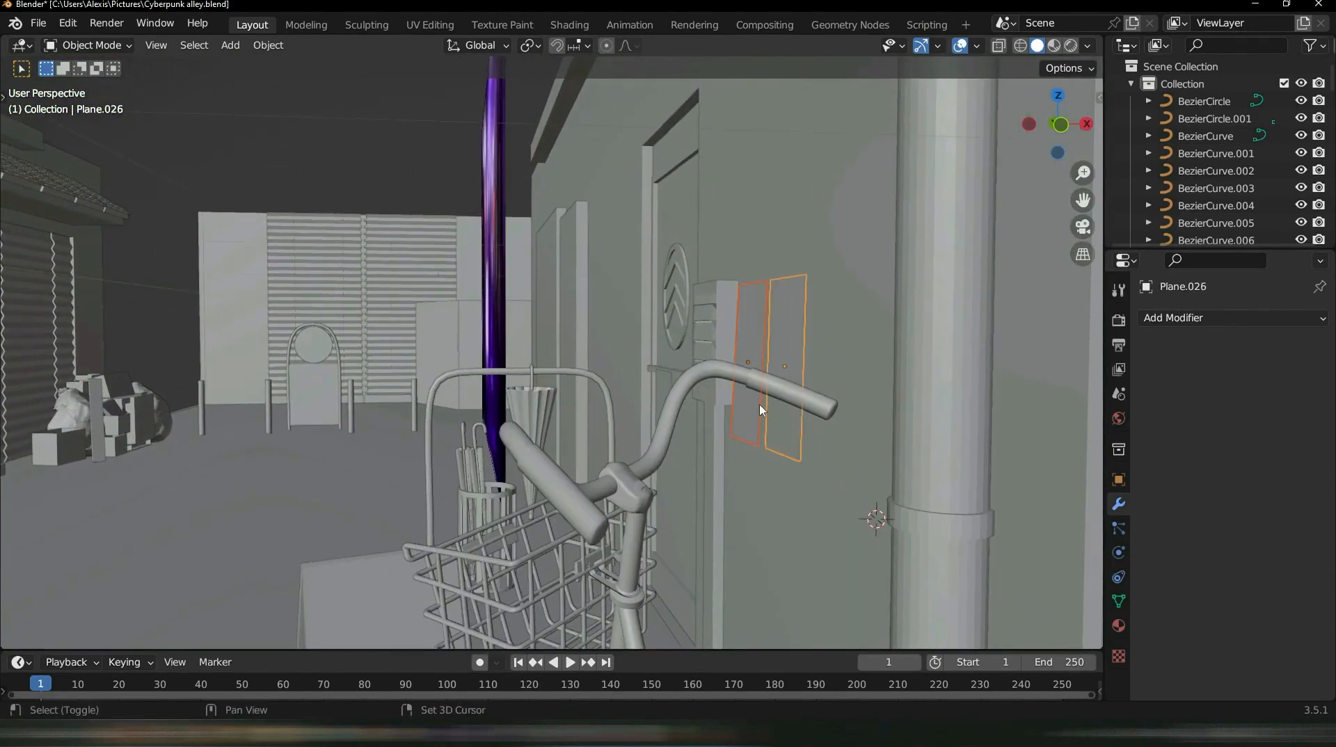
pyautogui.hotkey('shift', 'd')
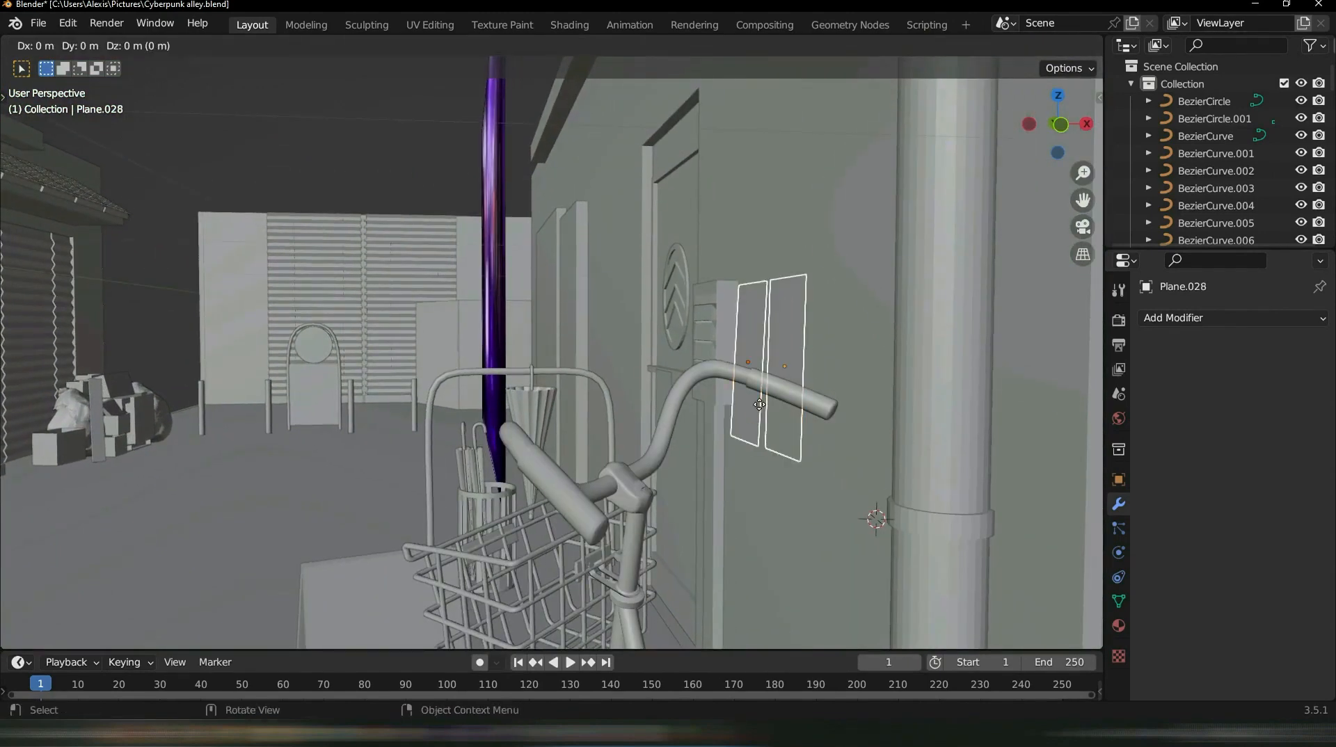
pyautogui.press('z')
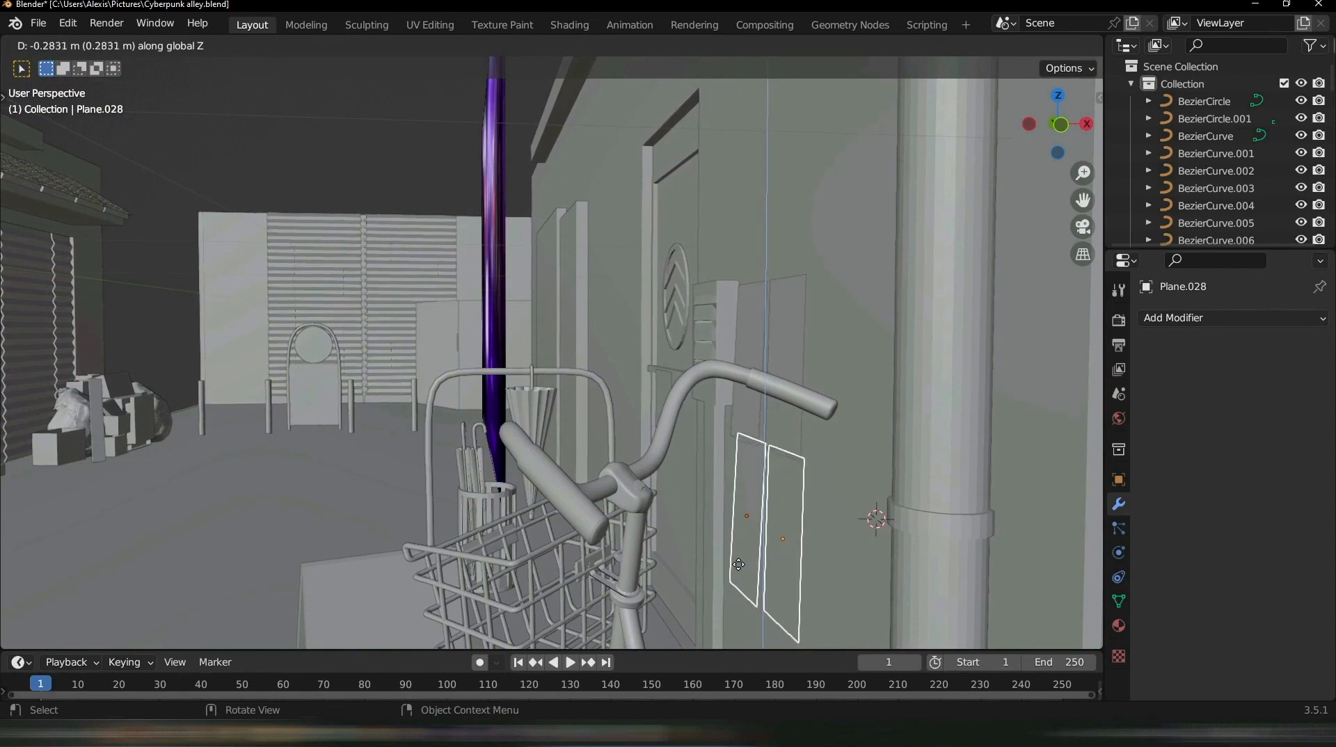
pyautogui.click(741, 565)
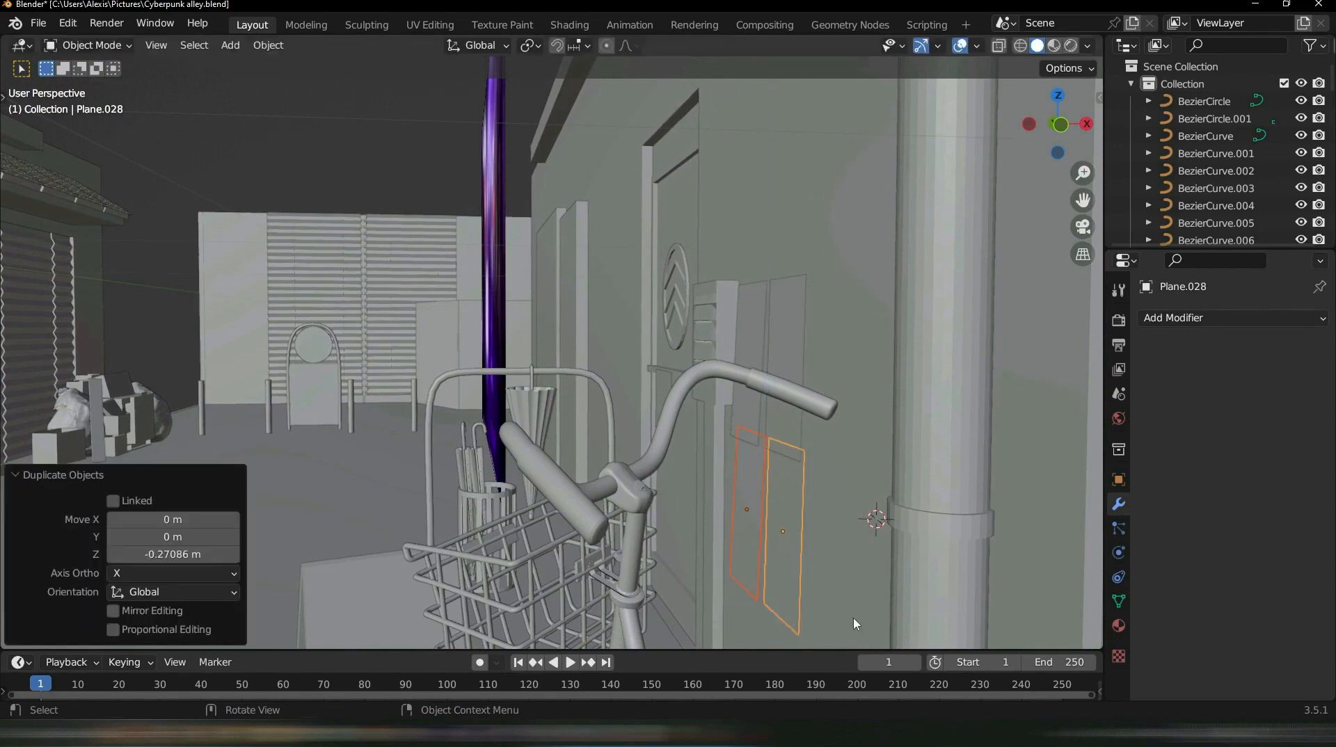
# Shorten the two lower plates along global Z by 0.644, then stretch them along Z by 1.067
pyautogui.press('s')
pyautogui.press('z')
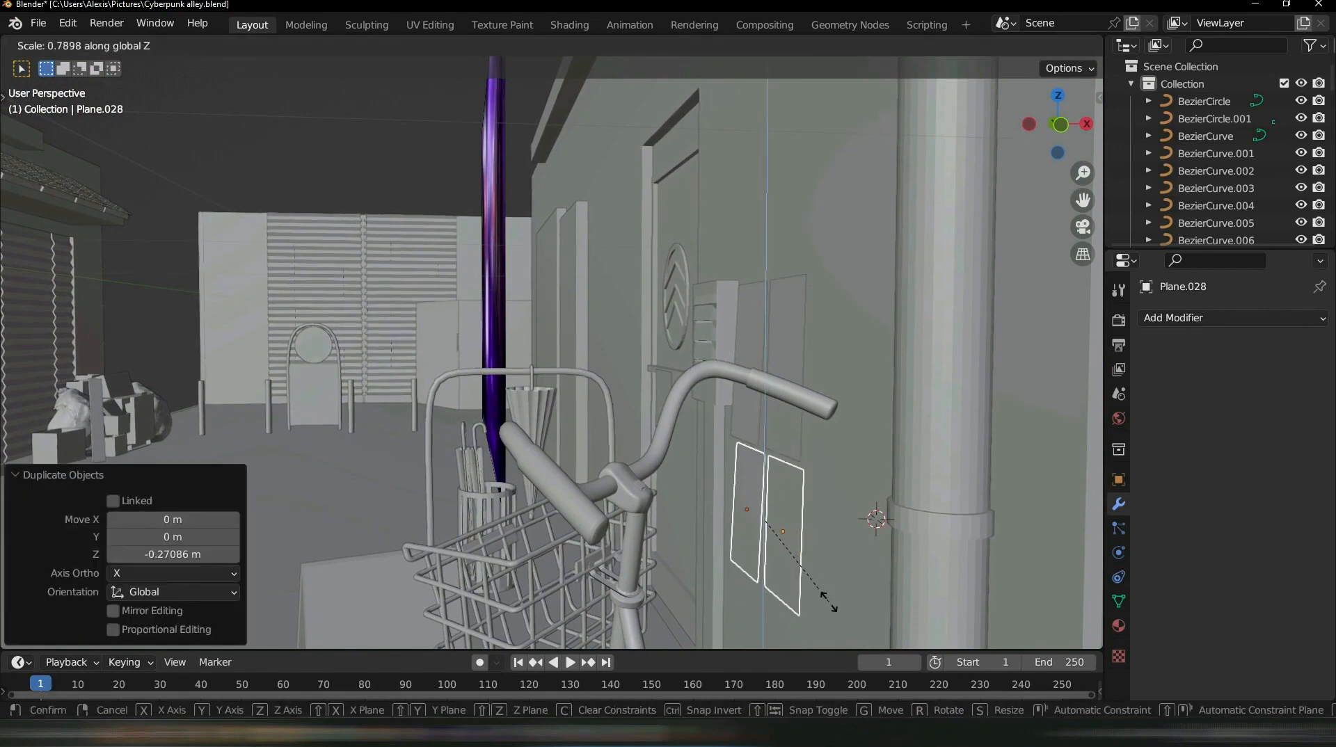
pyautogui.click(848, 582)
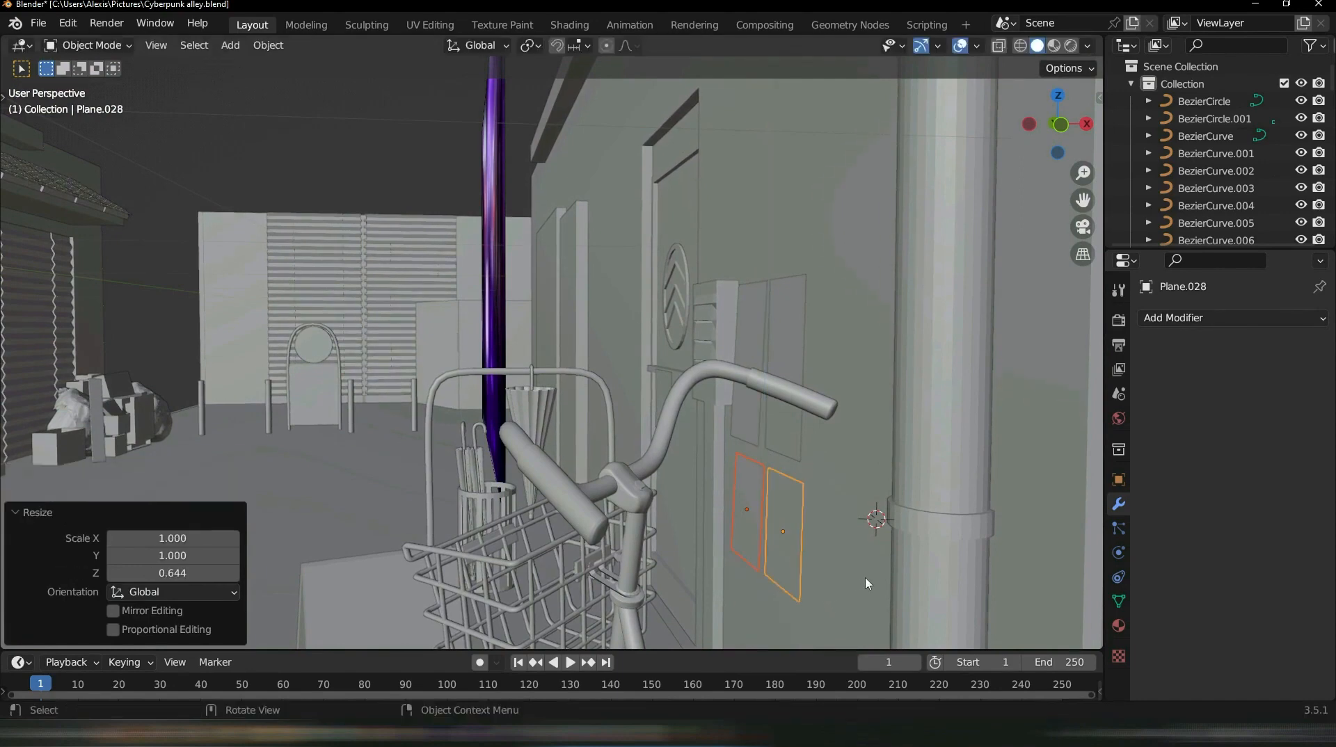
pyautogui.press('s')
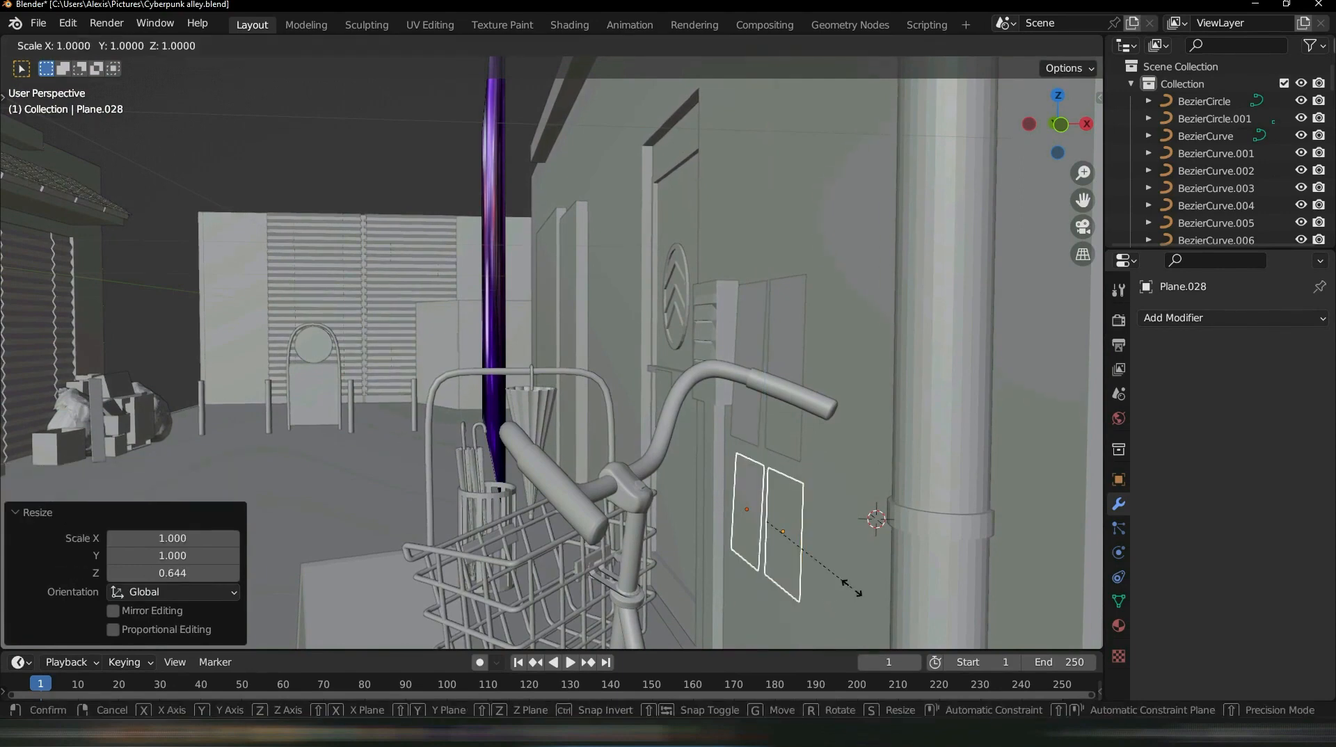
pyautogui.press('z')
pyautogui.click(860, 602)
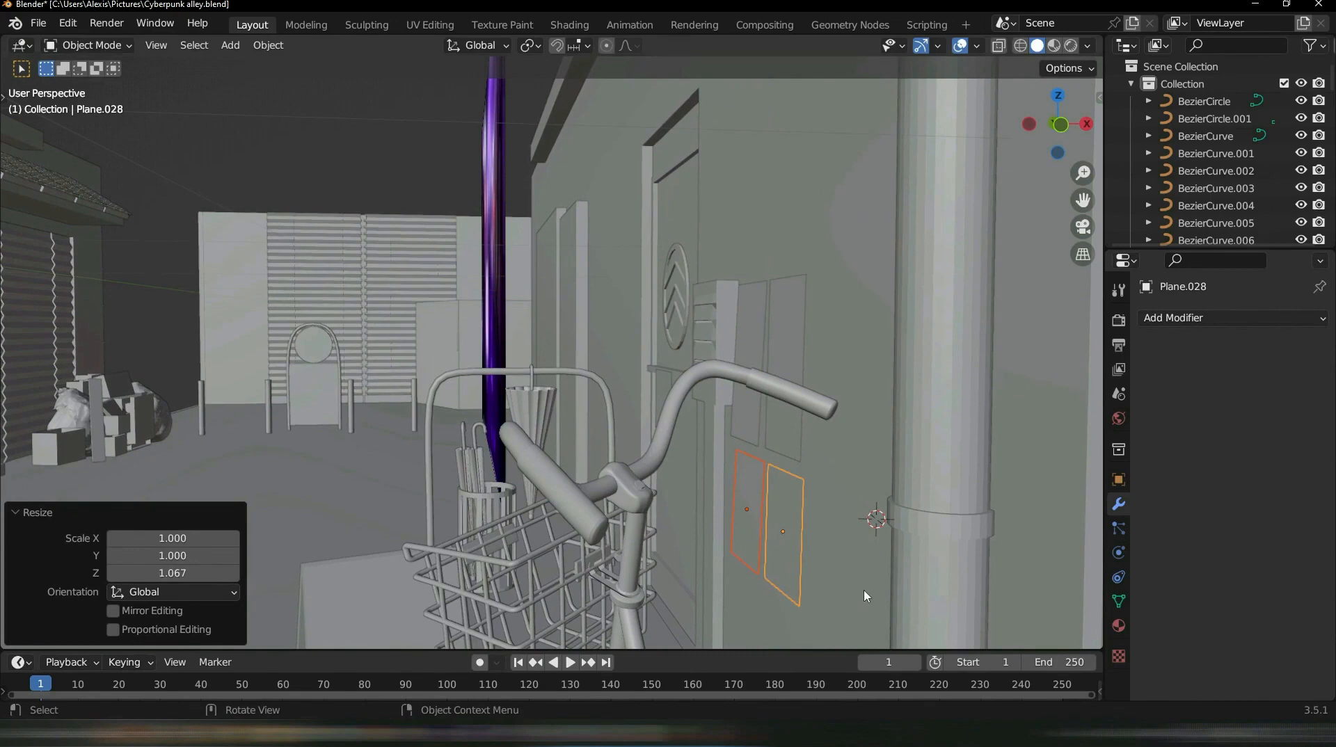
# Raise the two lower plates about 0.034 m along Z and shift them about 0.024 m along Y
pyautogui.press('g')
pyautogui.press('z')
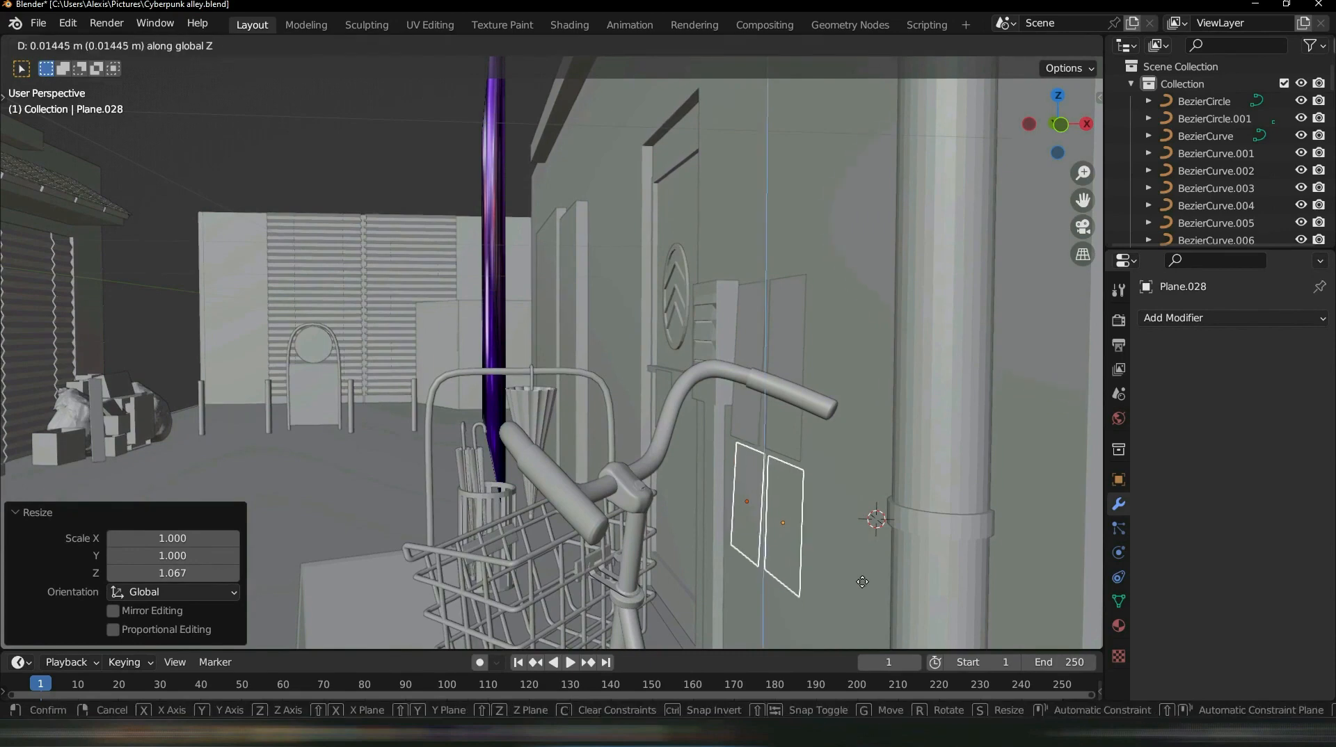
pyautogui.click(842, 570)
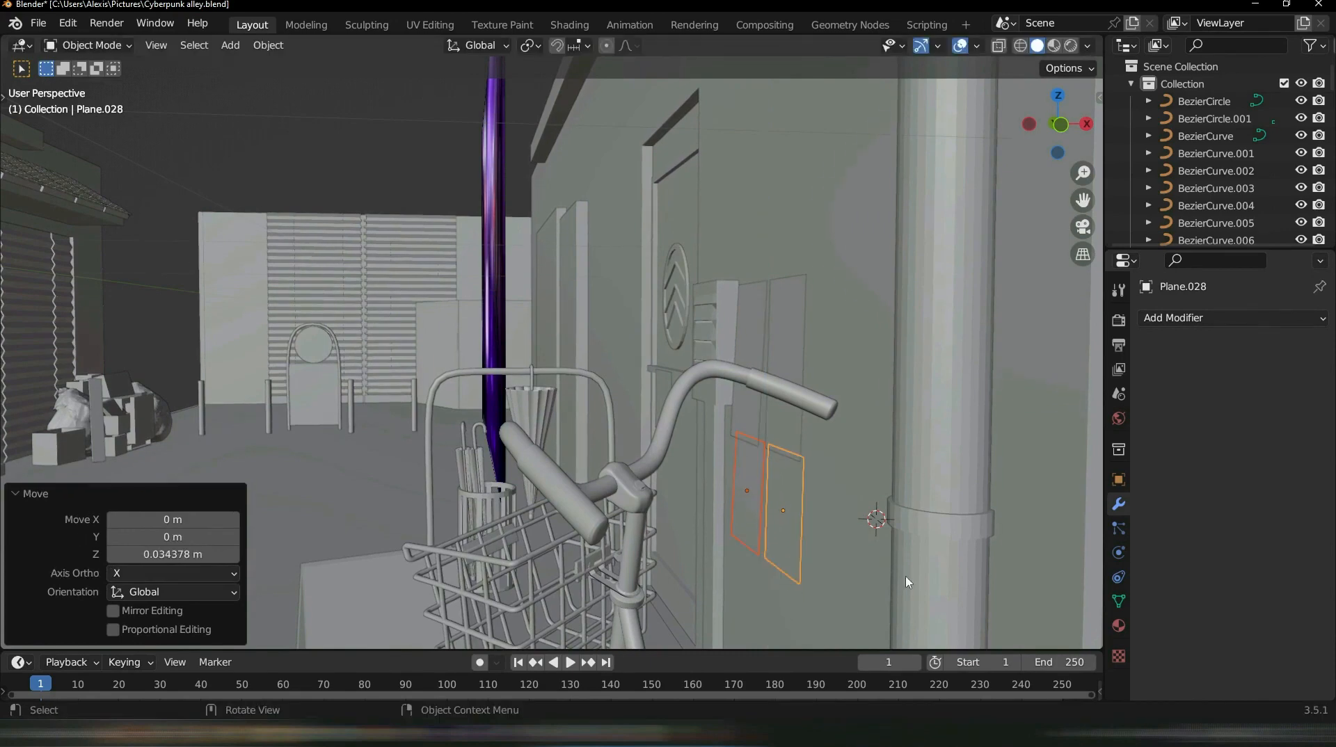
pyautogui.press('g')
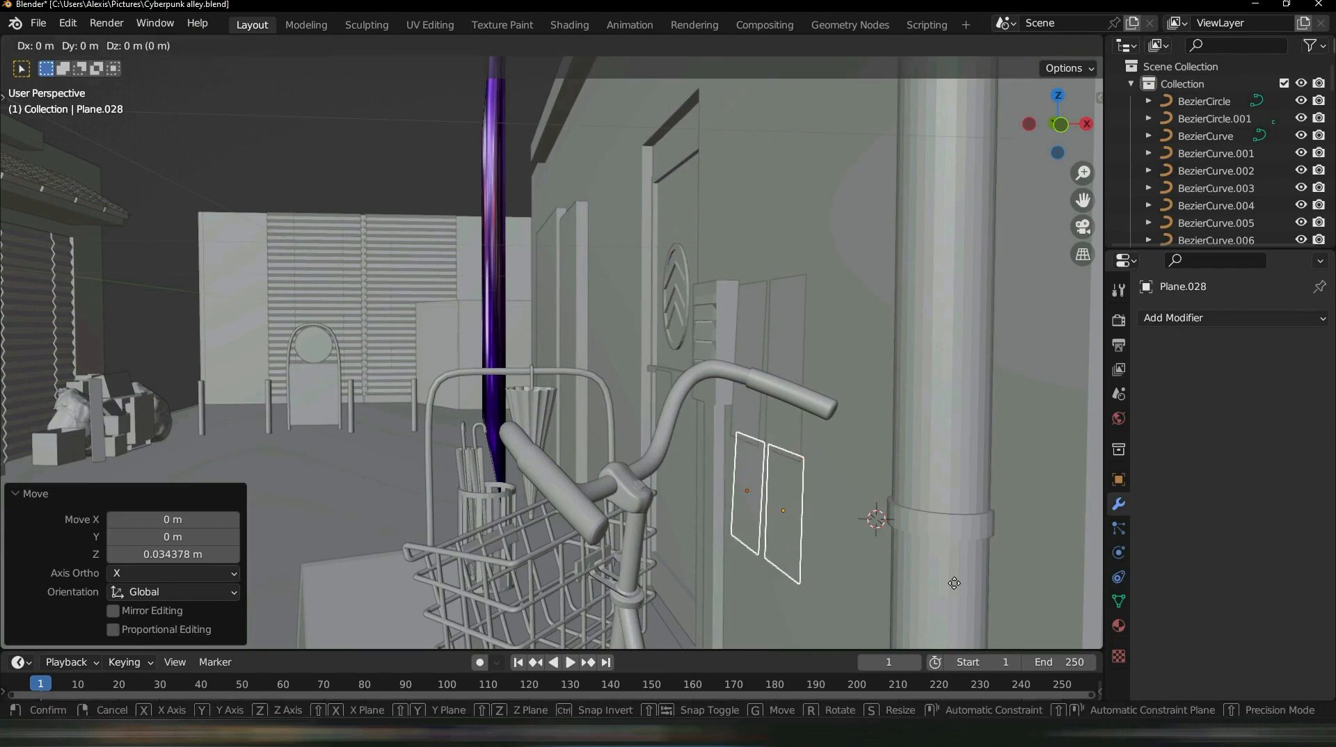
pyautogui.press('y')
pyautogui.click(946, 584)
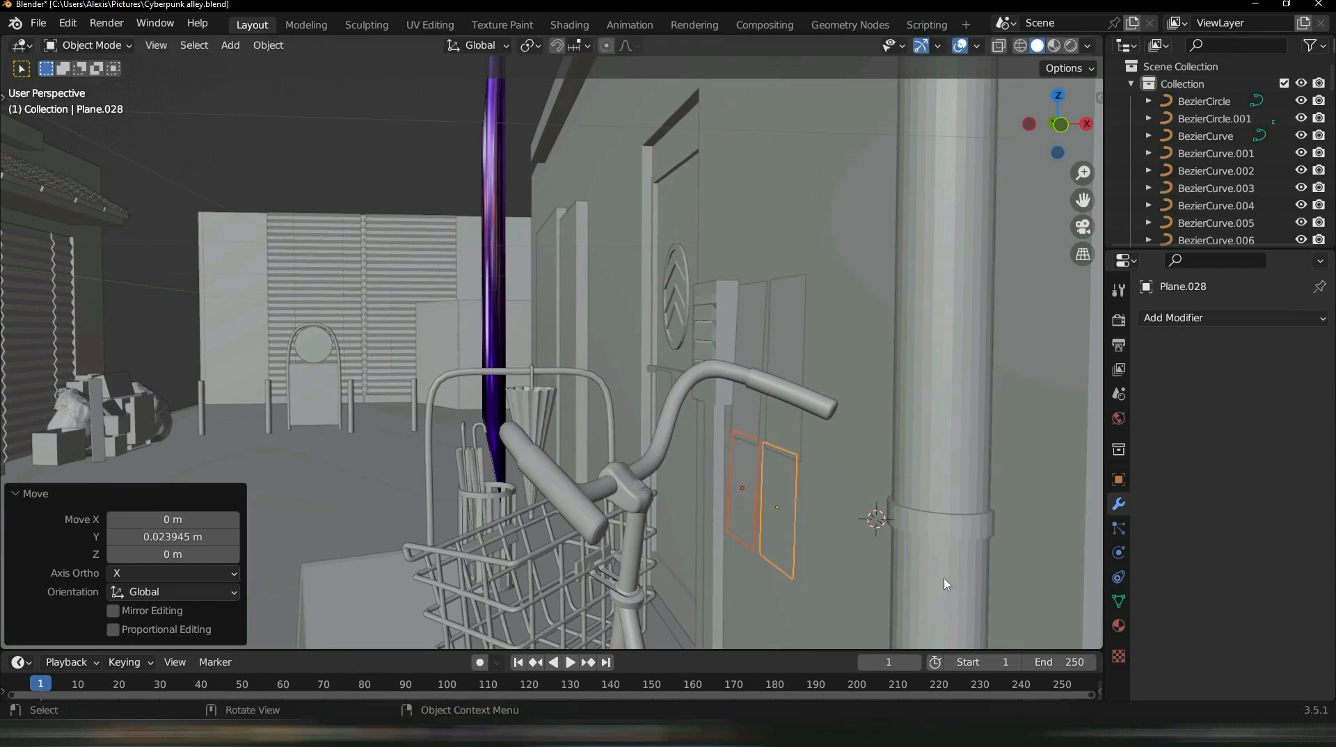
# Scale the two lower plates uniformly to 0.85 and move them about 0.007 m along the Y axis
pyautogui.scroll(-5, 932, 501)
pyautogui.moveTo(931, 501); pyautogui.dragTo(978, 515, button='middle')
pyautogui.scroll(4, 905, 505)
pyautogui.click(666, 460)
pyautogui.keyDown('shift'); pyautogui.click(718, 472); pyautogui.keyUp('shift')
pyautogui.write('s')
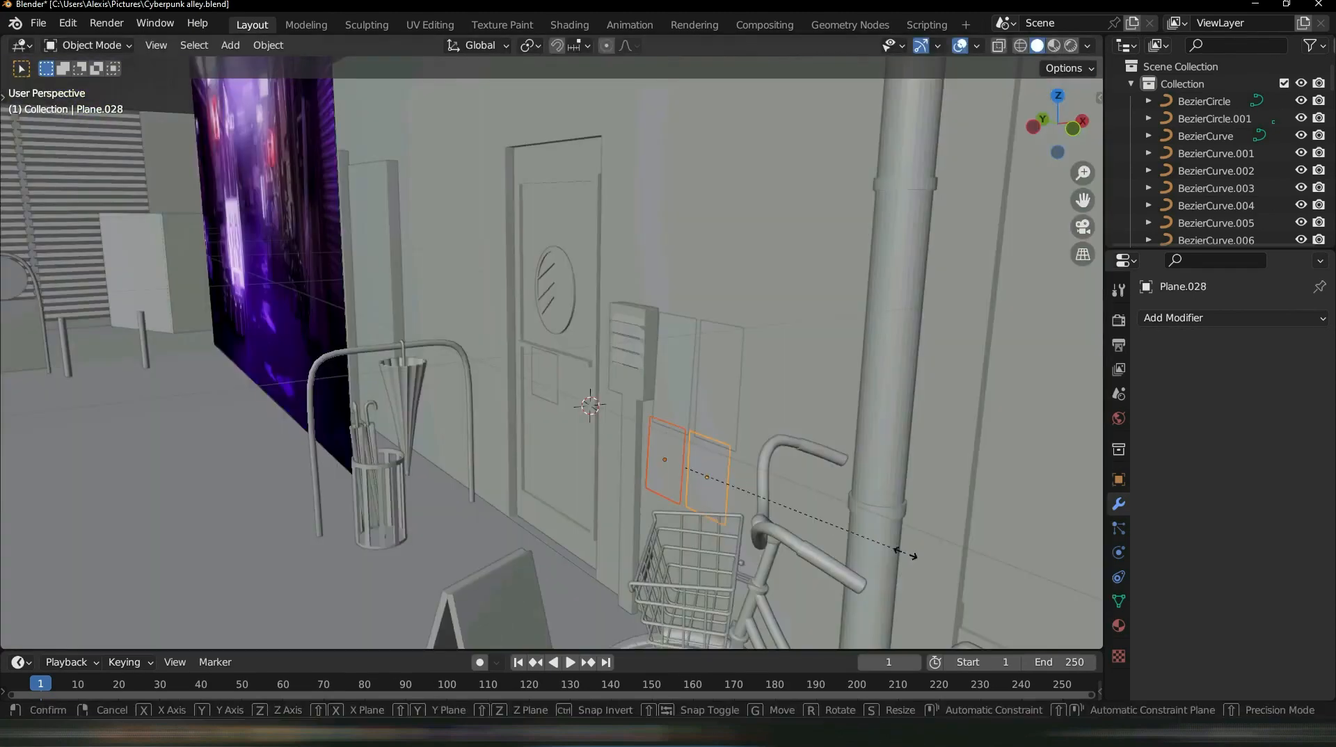
pyautogui.write('0.85')
pyautogui.press('Return')
pyautogui.press('g')
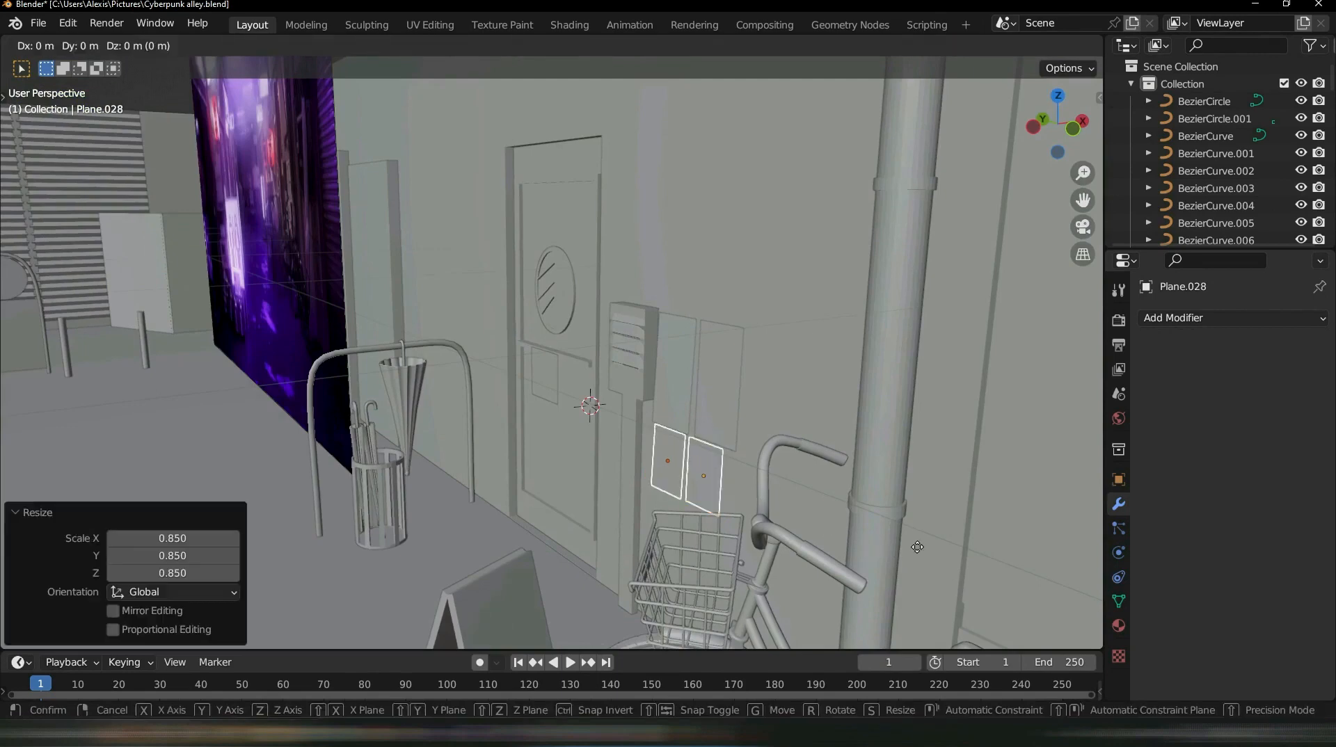
pyautogui.press('y')
pyautogui.click(919, 547)
pyautogui.moveTo(919, 547); pyautogui.dragTo(943, 549, button='middle')
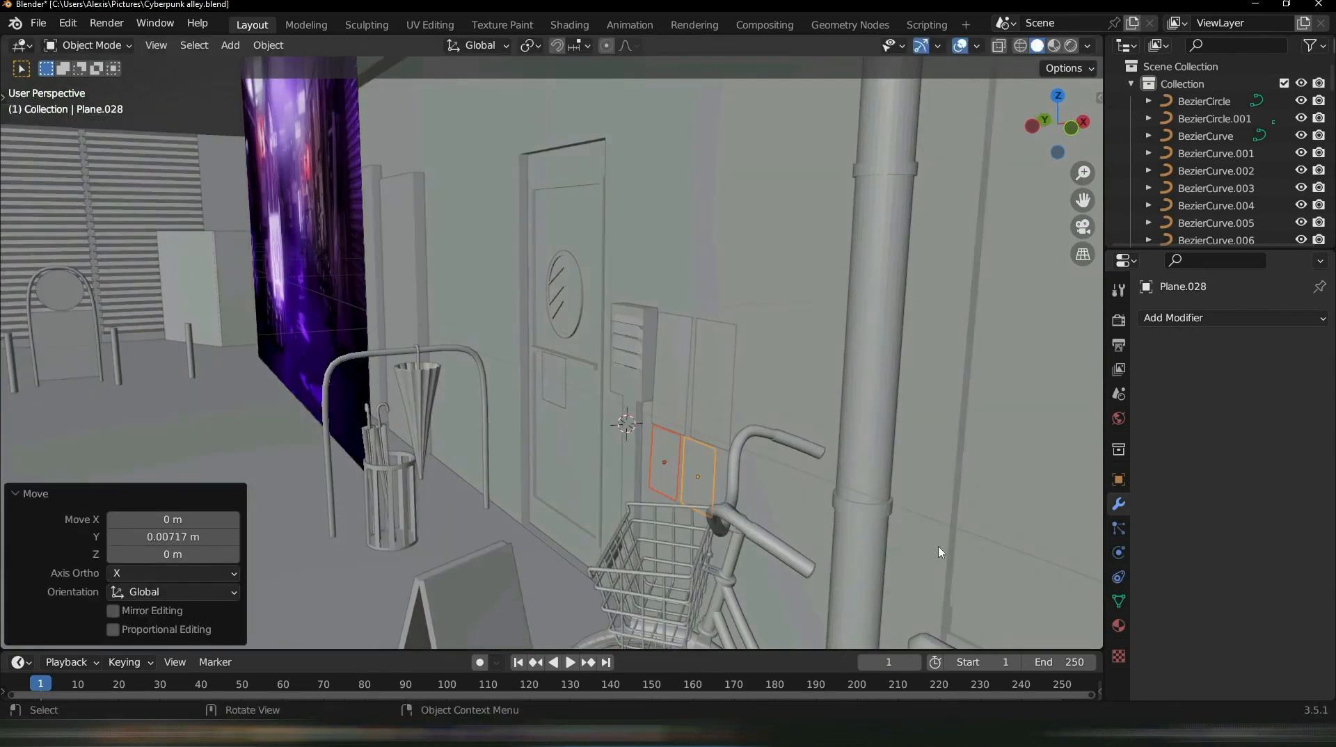
# Narrow the two lower plates along the Y axis by 0.921 and adjust their position along Y
pyautogui.press('s')
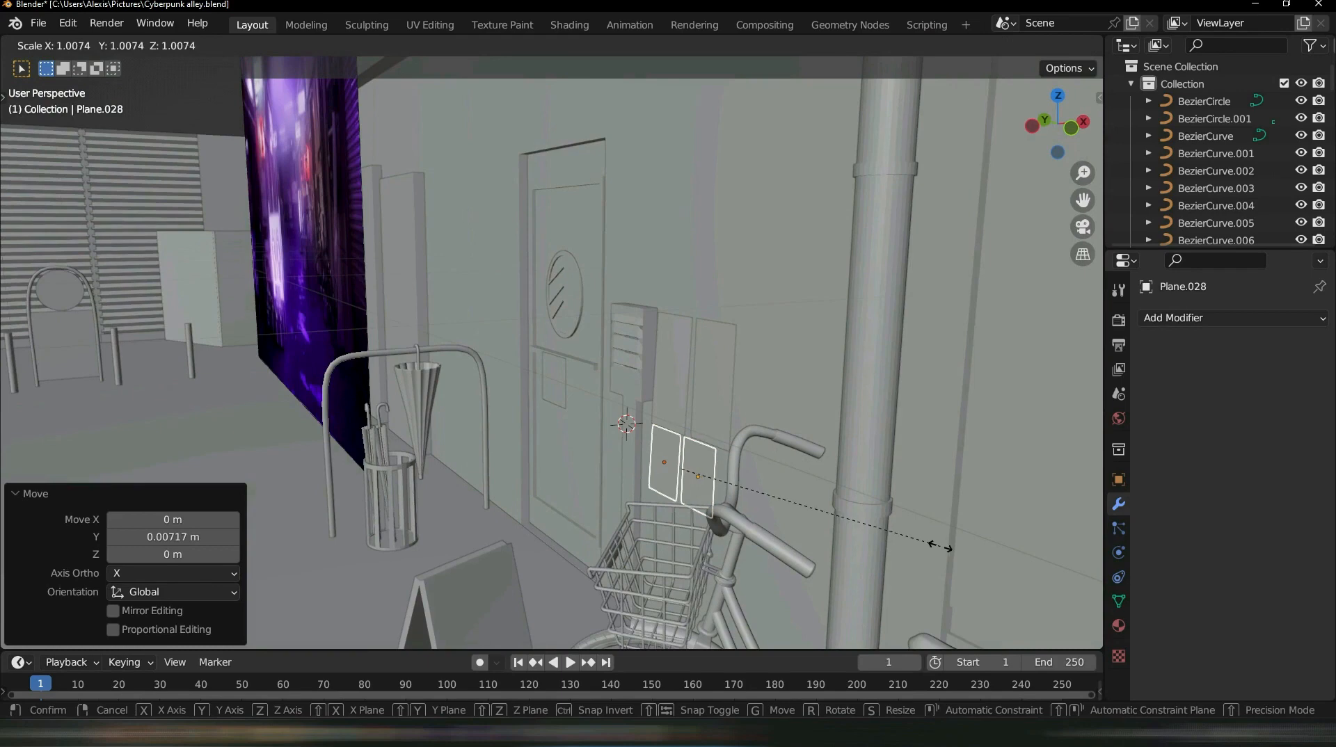
pyautogui.press('y')
pyautogui.click(918, 543)
pyautogui.press('g')
pyautogui.press('y')
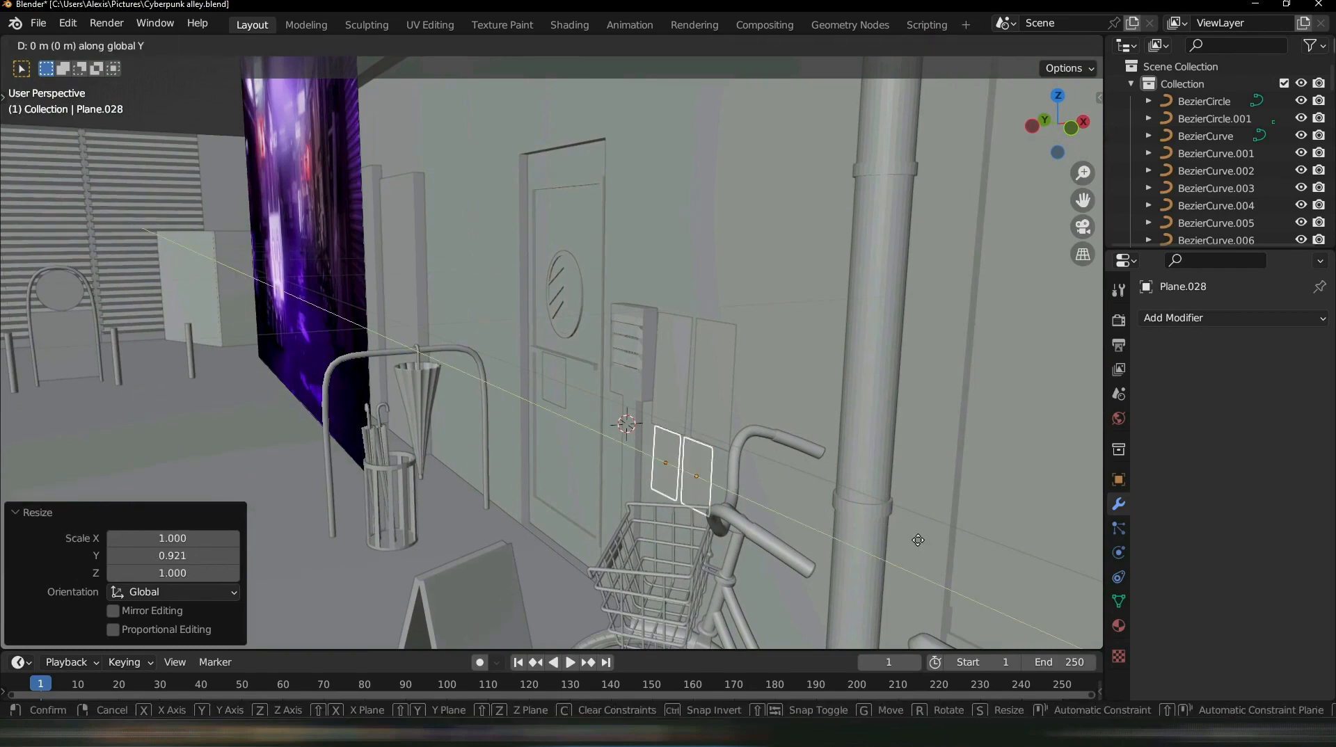
pyautogui.click(919, 540)
# Compare the reference image's signs and upper wall details with the bicycle-side wall of the modelled alley
pyautogui.scroll(-6, 919, 540)
pyautogui.moveTo(918, 540); pyautogui.dragTo(936, 471, button='middle')
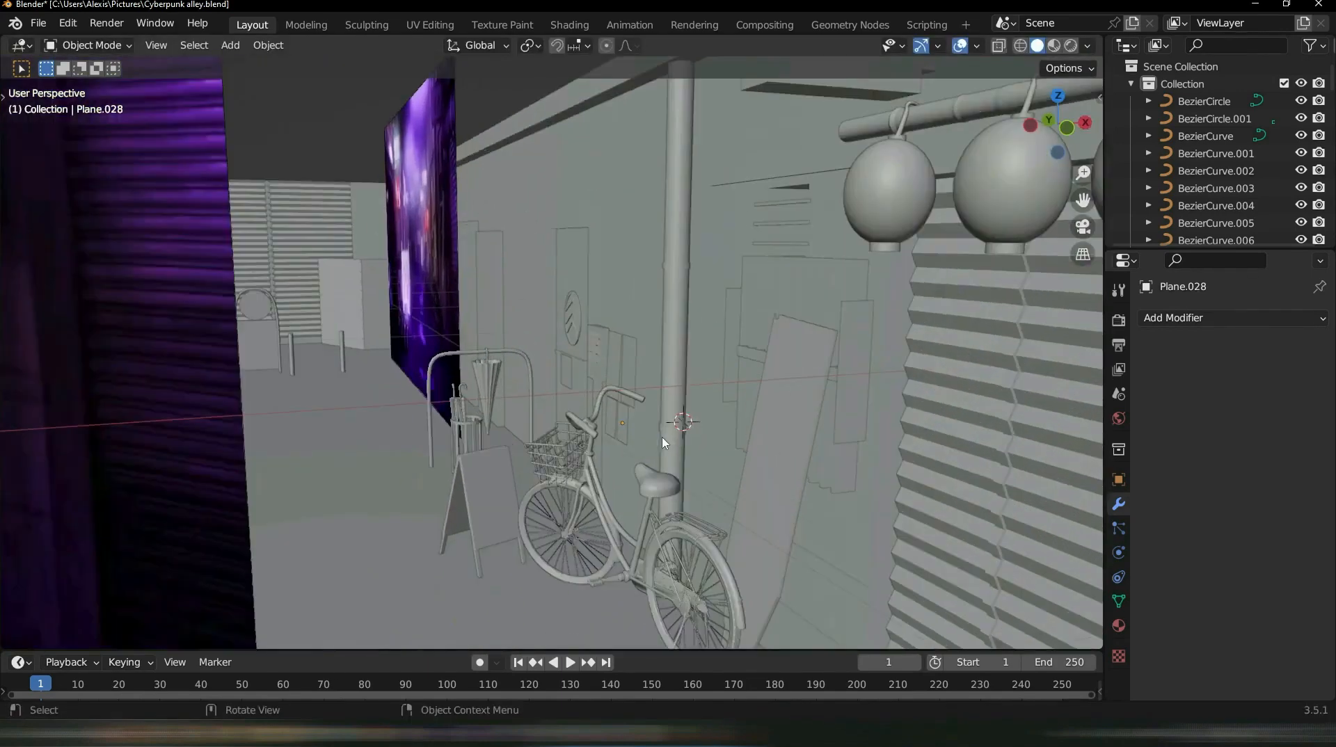
pyautogui.moveTo(664, 443); pyautogui.dragTo(524, 293, button='middle')
pyautogui.scroll(-3, 529, 292)
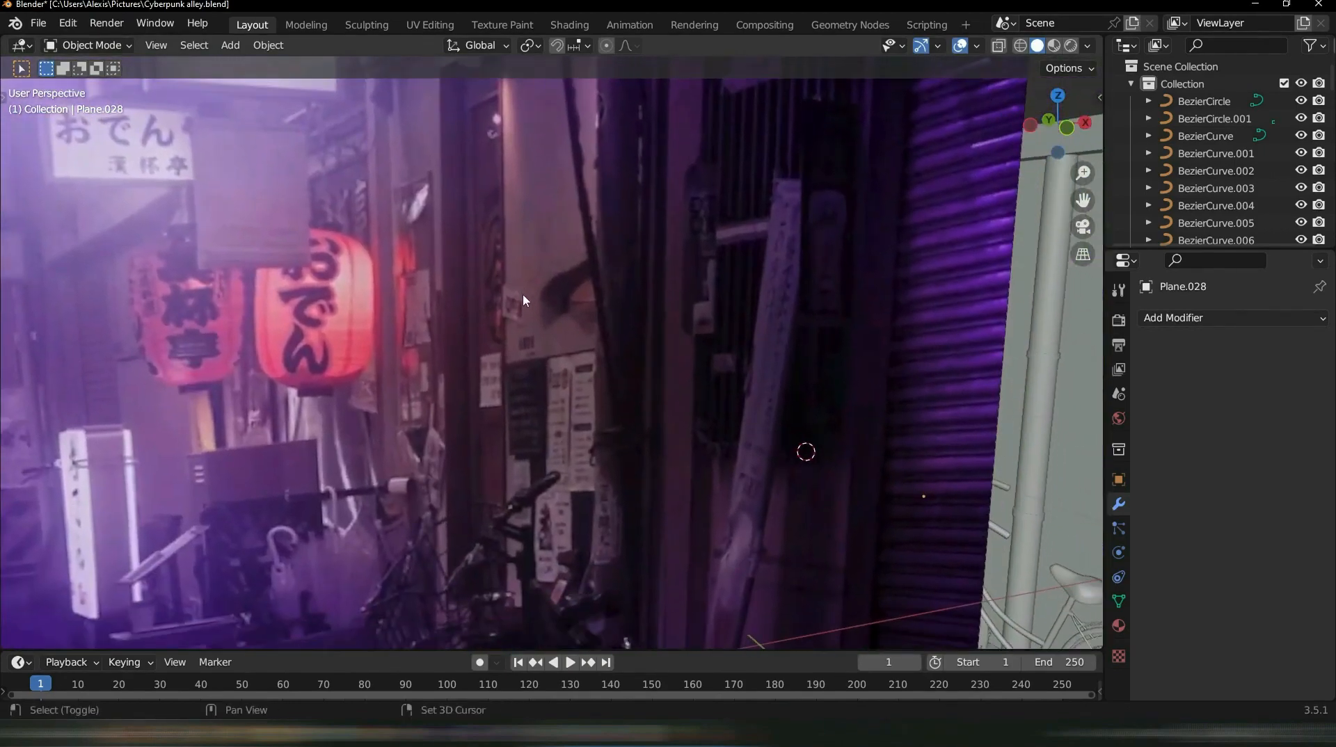
pyautogui.scroll(-3, 515, 302)
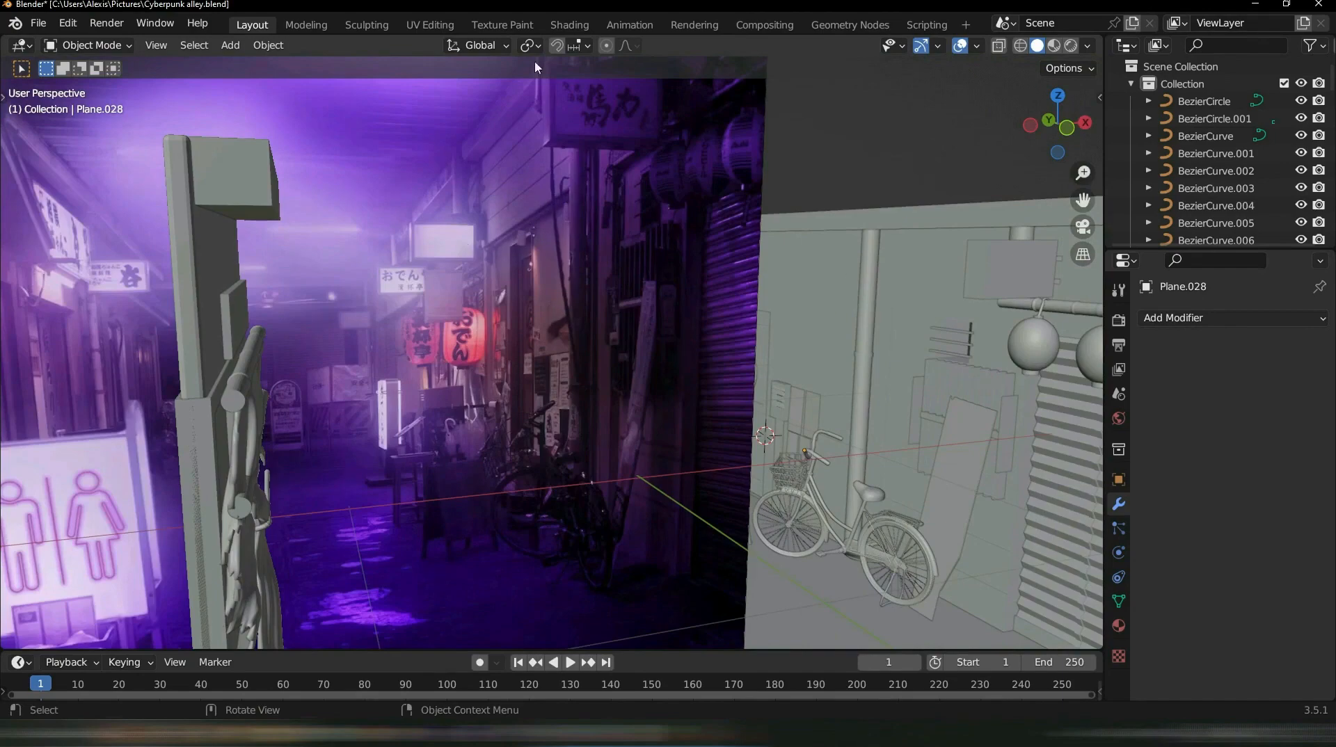
pyautogui.moveTo(942, 291); pyautogui.dragTo(867, 339, button='middle')
pyautogui.scroll(5, 829, 307)
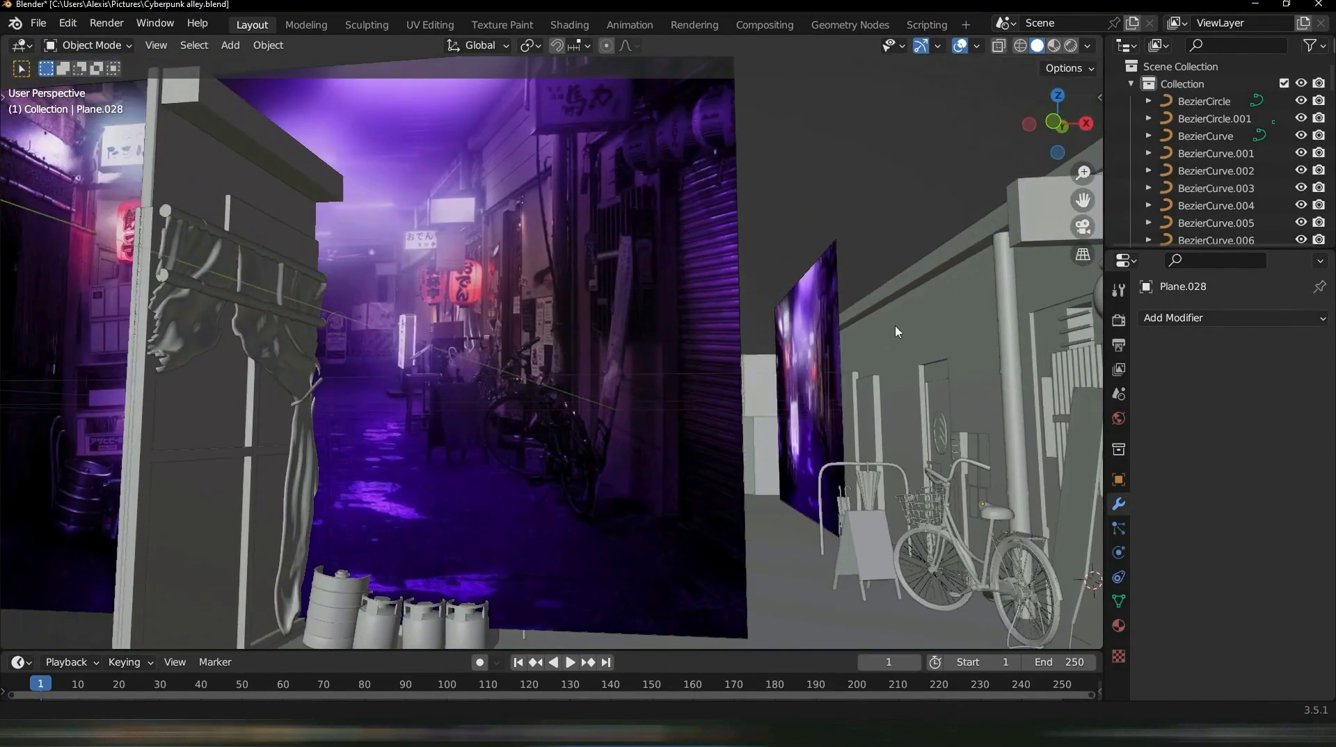
pyautogui.moveTo(797, 316); pyautogui.dragTo(817, 307, button='middle')
pyautogui.moveTo(850, 235); pyautogui.dragTo(841, 250, button='middle')
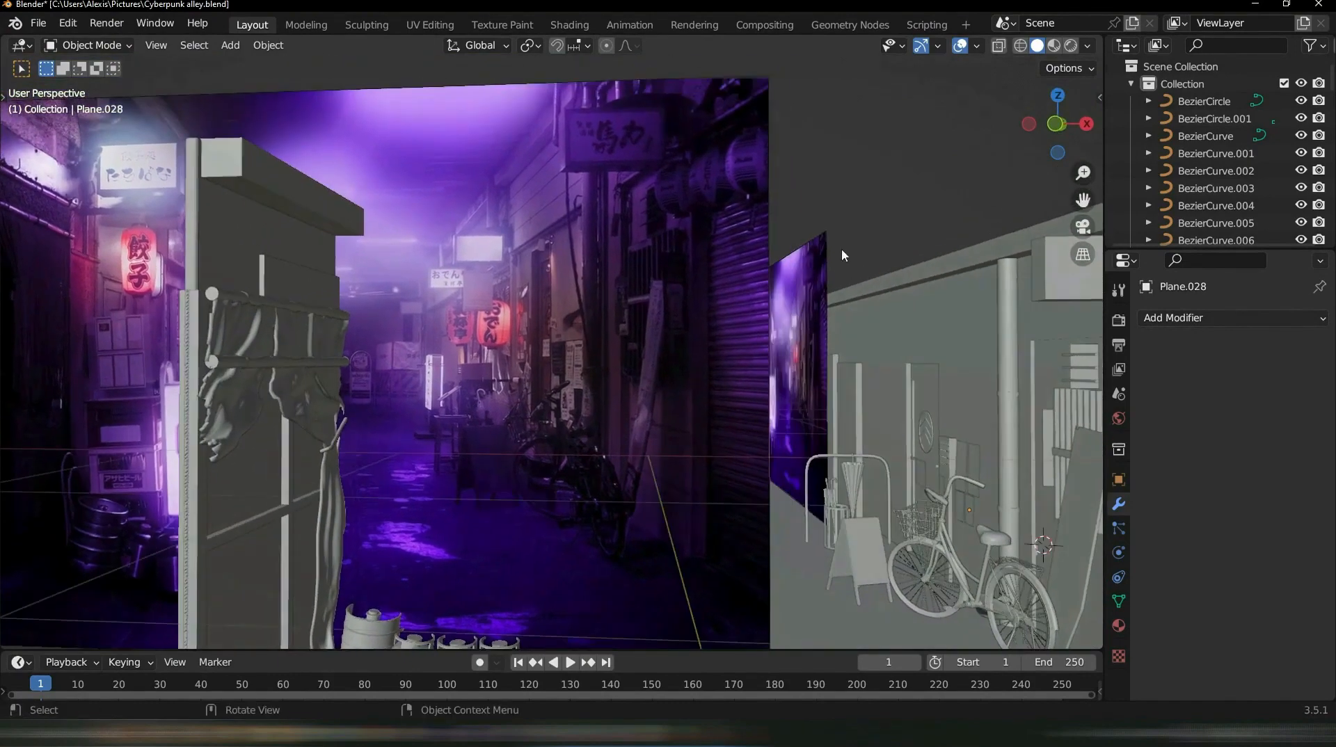
pyautogui.moveTo(899, 320); pyautogui.dragTo(857, 340, button='middle')
# Add a 2 m cube and scale it to 0.328 along the global Z axis
pyautogui.hotkey('shift', 'a')
pyautogui.moveTo(796, 353)
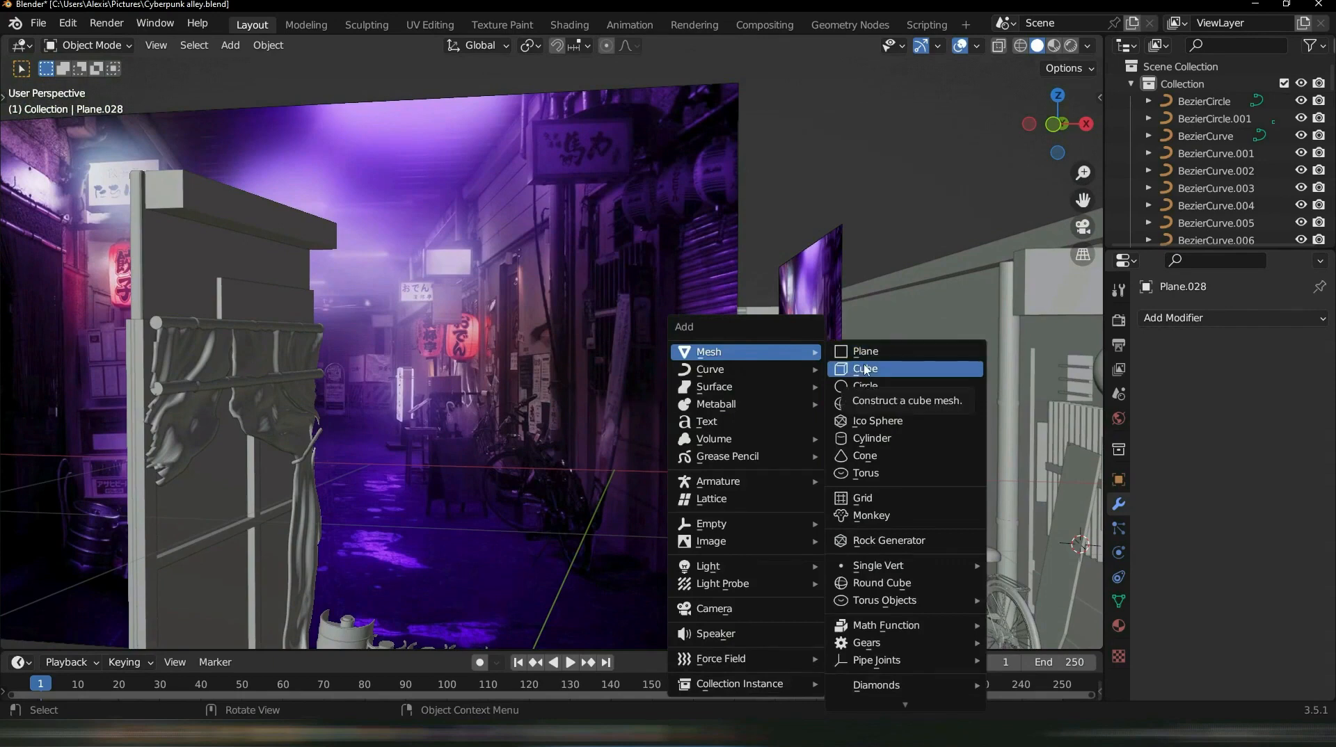
pyautogui.click(885, 369)
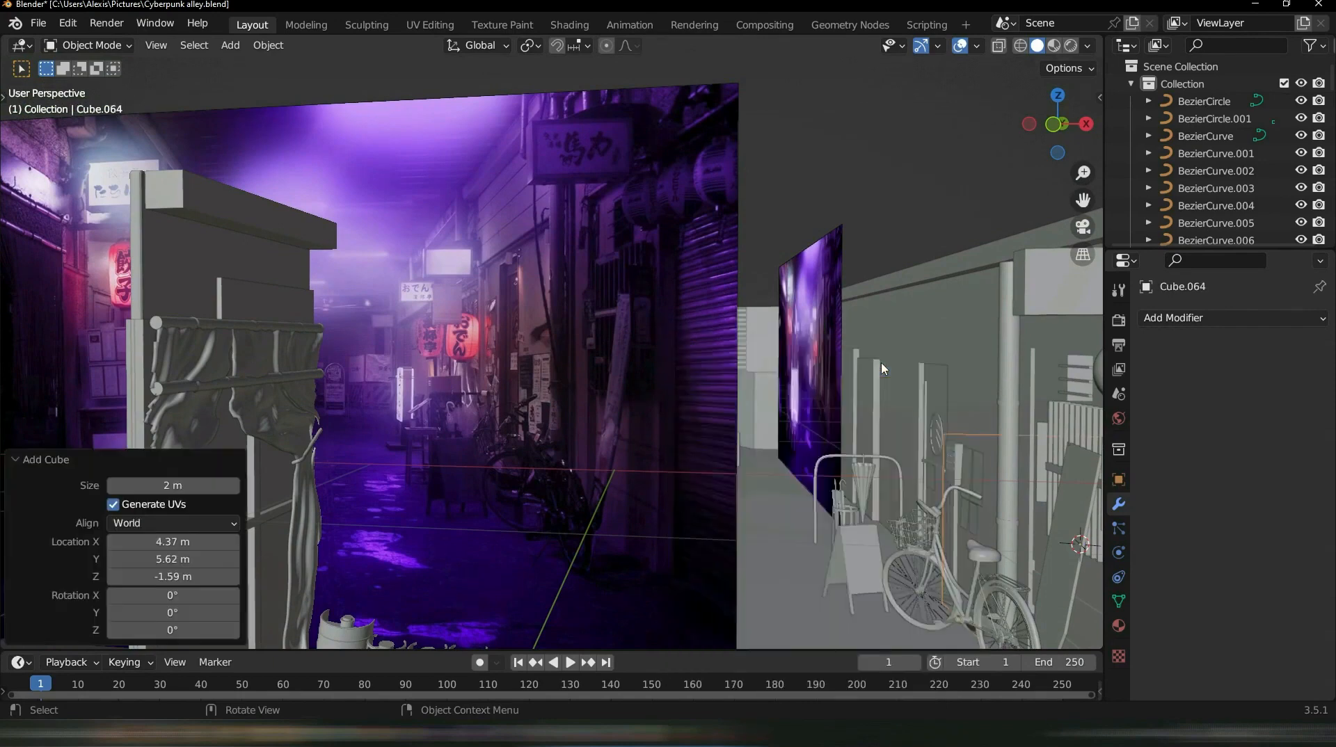
pyautogui.scroll(-5, 879, 369)
pyautogui.press('s')
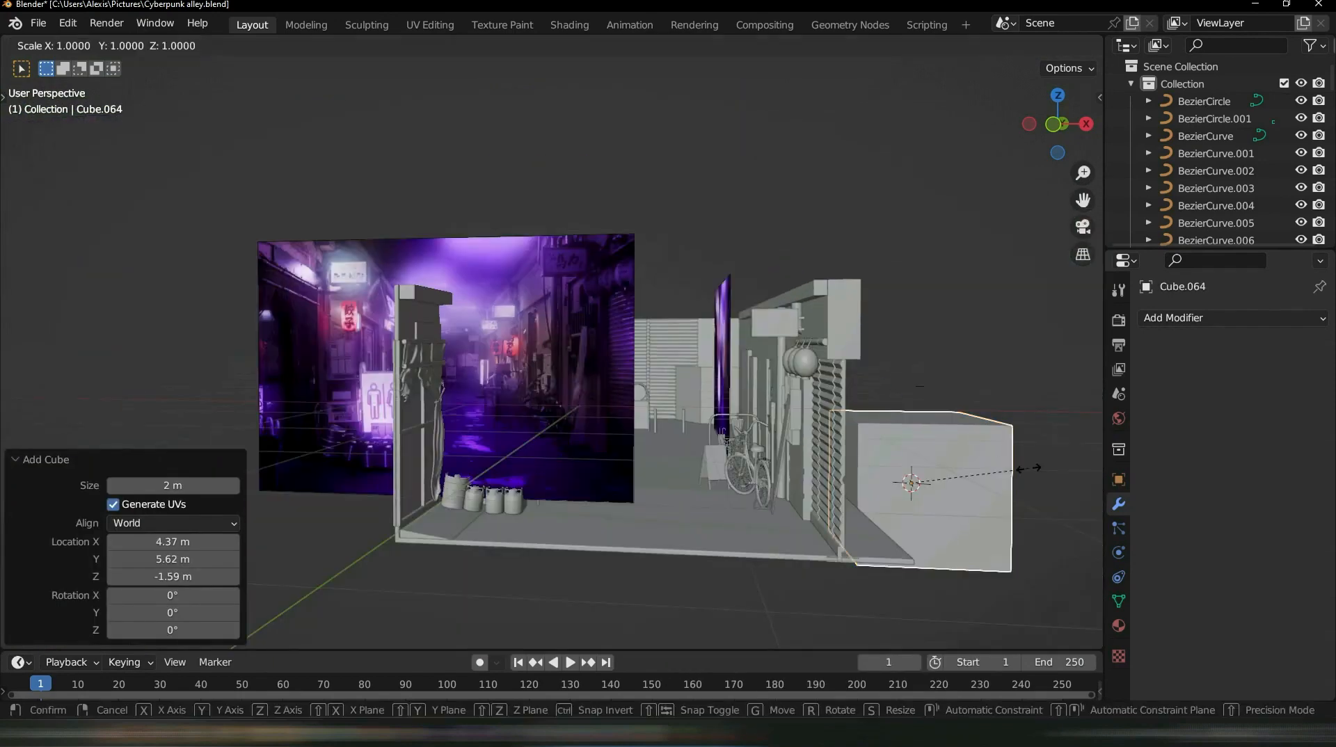
pyautogui.press('z')
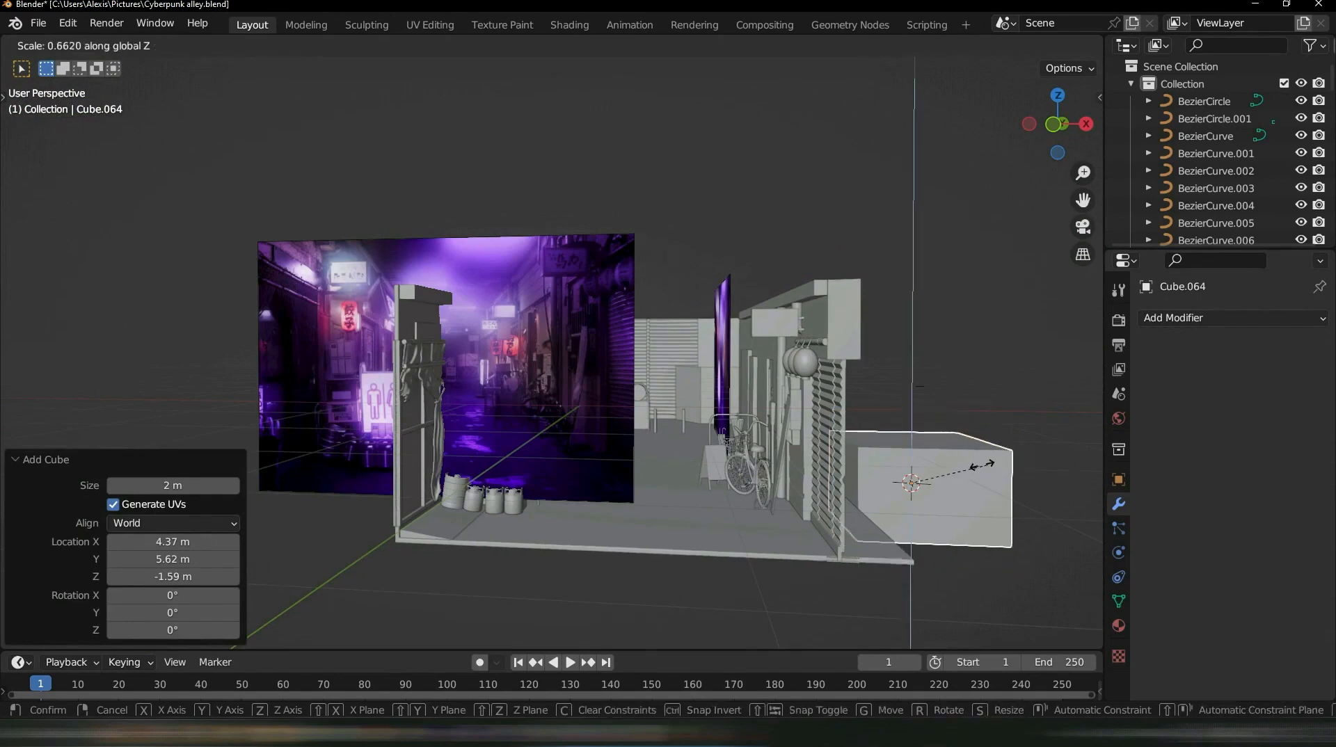
pyautogui.click(946, 467)
# Flatten the new cube into a thin upright slab along the X axis, finishing with an X scale of 0.102
pyautogui.press('s')
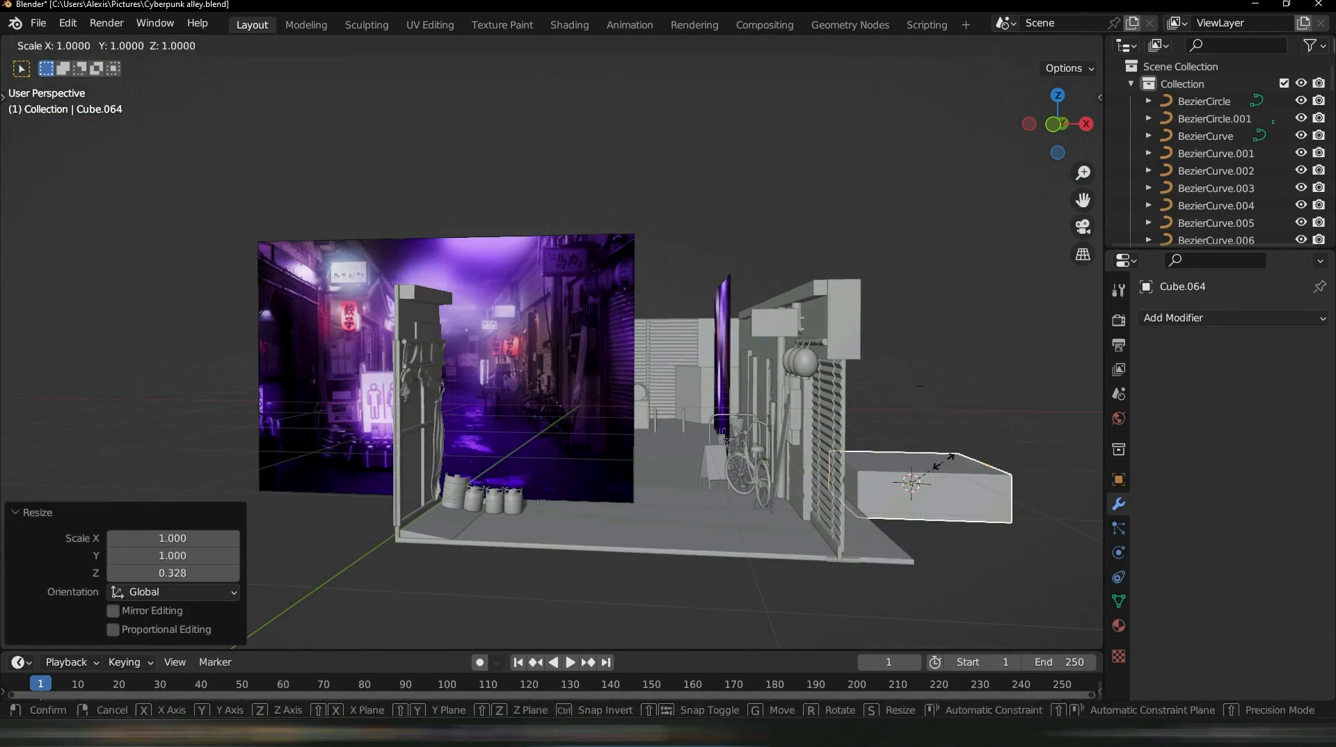
pyautogui.press('x')
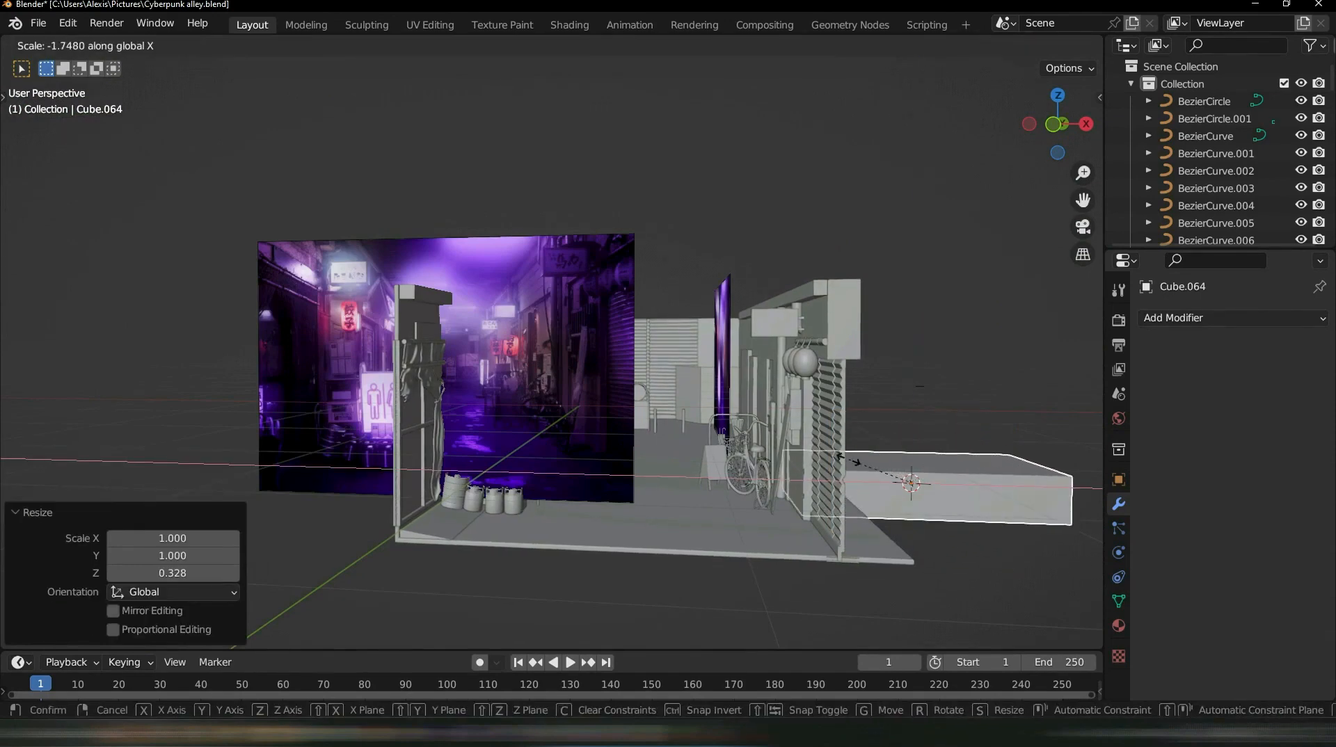
pyautogui.click(893, 488)
pyautogui.press('s')
pyautogui.press('x')
pyautogui.click(890, 490)
# Move the slab about -2.545 m along X, 2.489 m along Z and -3.353 m along Y to the upper wall above the bicycle
pyautogui.moveTo(1051, 545); pyautogui.dragTo(1009, 537, button='middle')
pyautogui.press('KP_1')
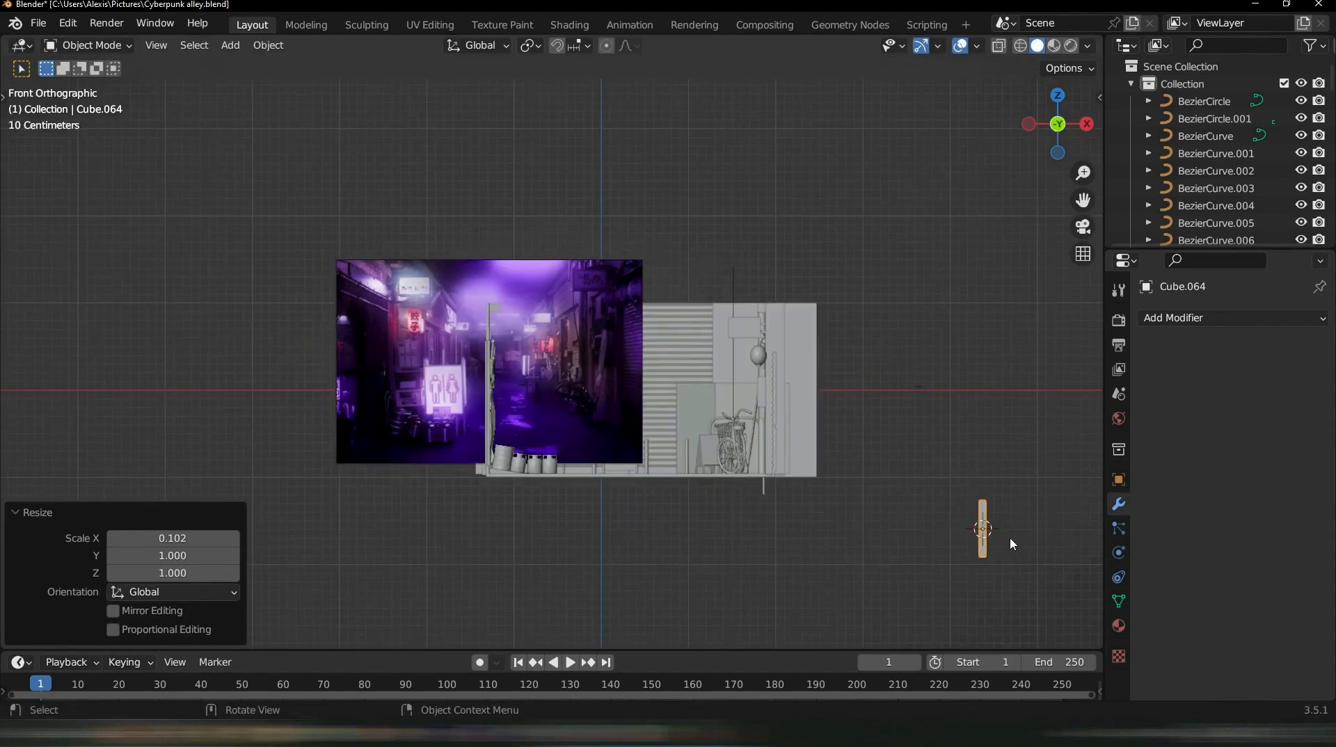
pyautogui.press('g')
pyautogui.click(792, 329)
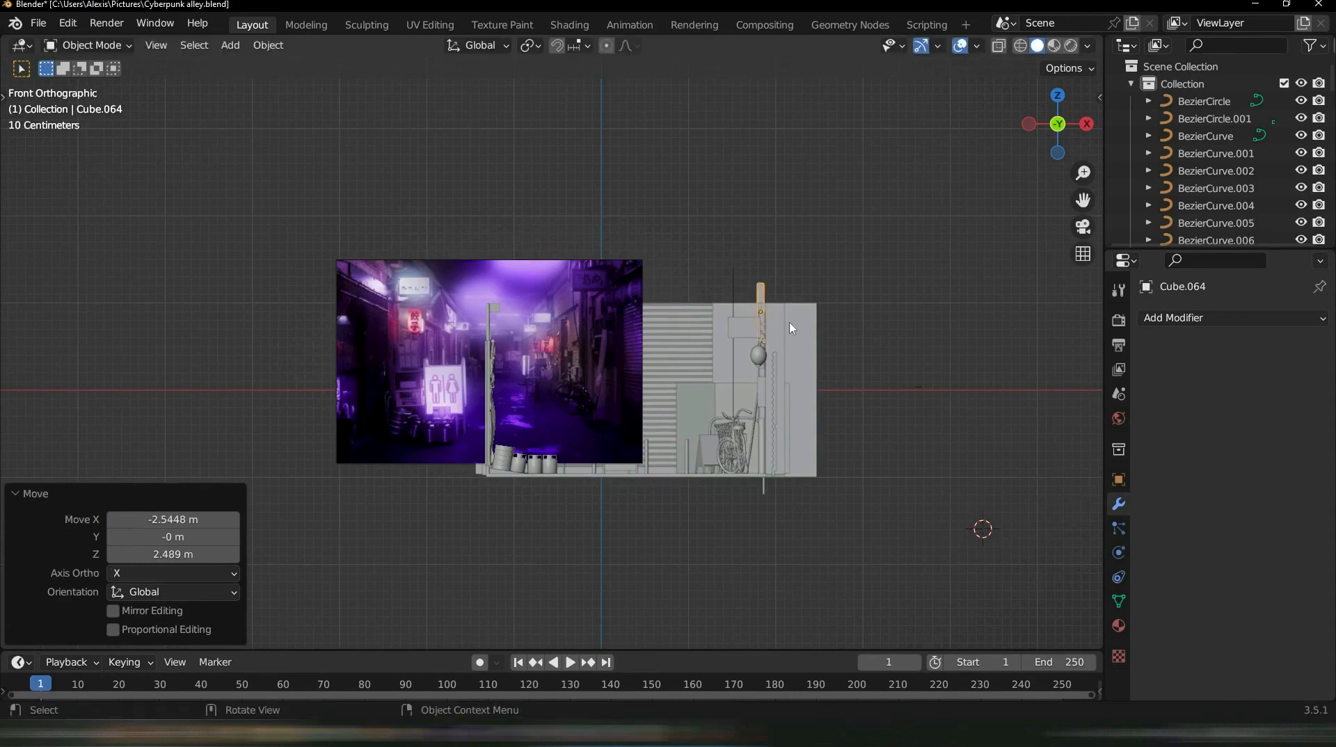
pyautogui.moveTo(974, 430); pyautogui.dragTo(788, 443, button='middle')
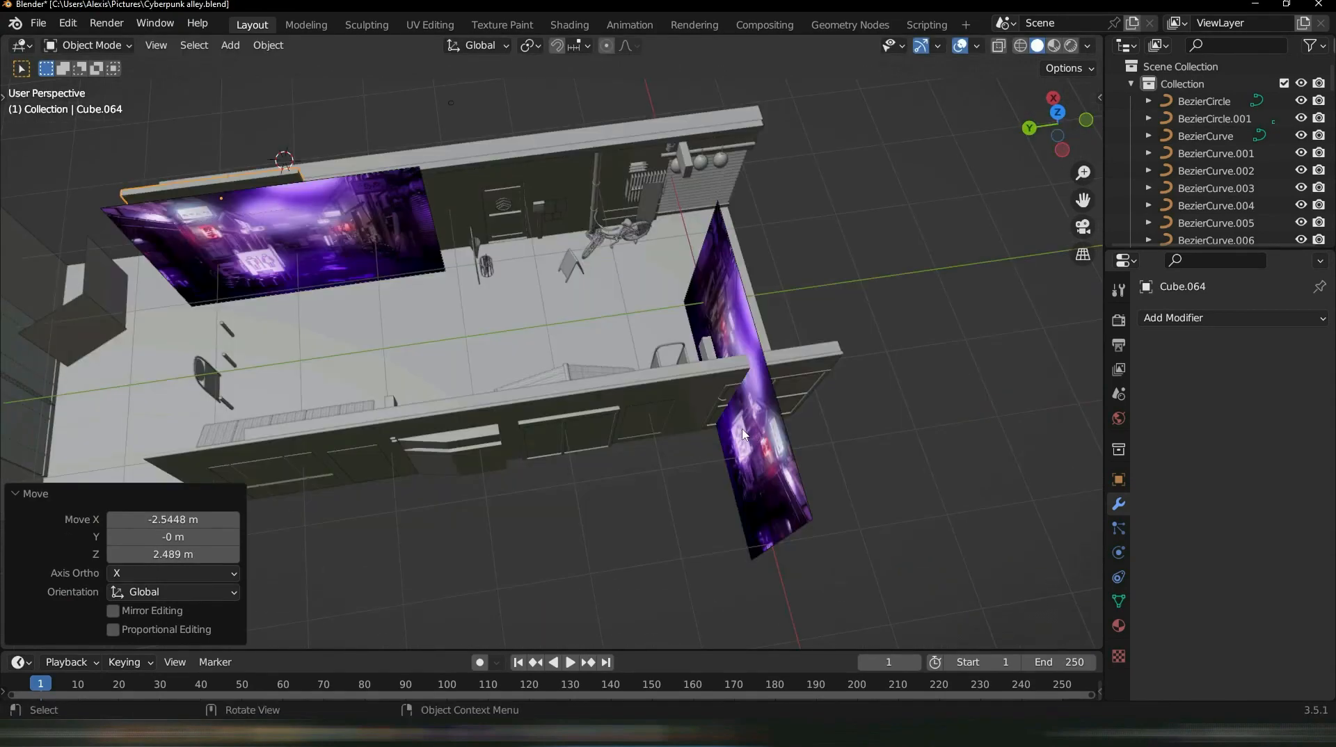
pyautogui.press('g')
pyautogui.press('y')
pyautogui.click(1028, 437)
# Thin the slab on the upper wall further along the X axis by 0.821
pyautogui.moveTo(1029, 437); pyautogui.dragTo(826, 251, button='middle')
pyautogui.scroll(6, 826, 250)
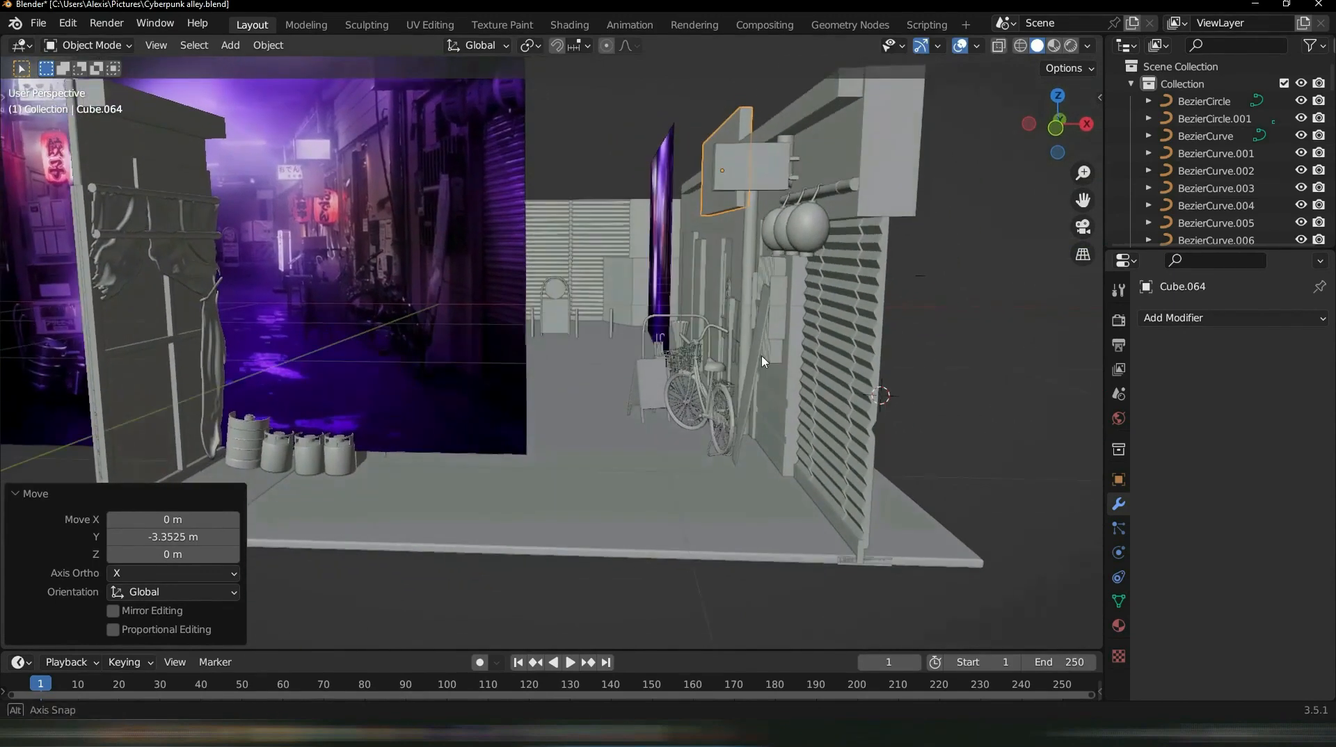
pyautogui.moveTo(764, 361); pyautogui.dragTo(767, 363, button='middle')
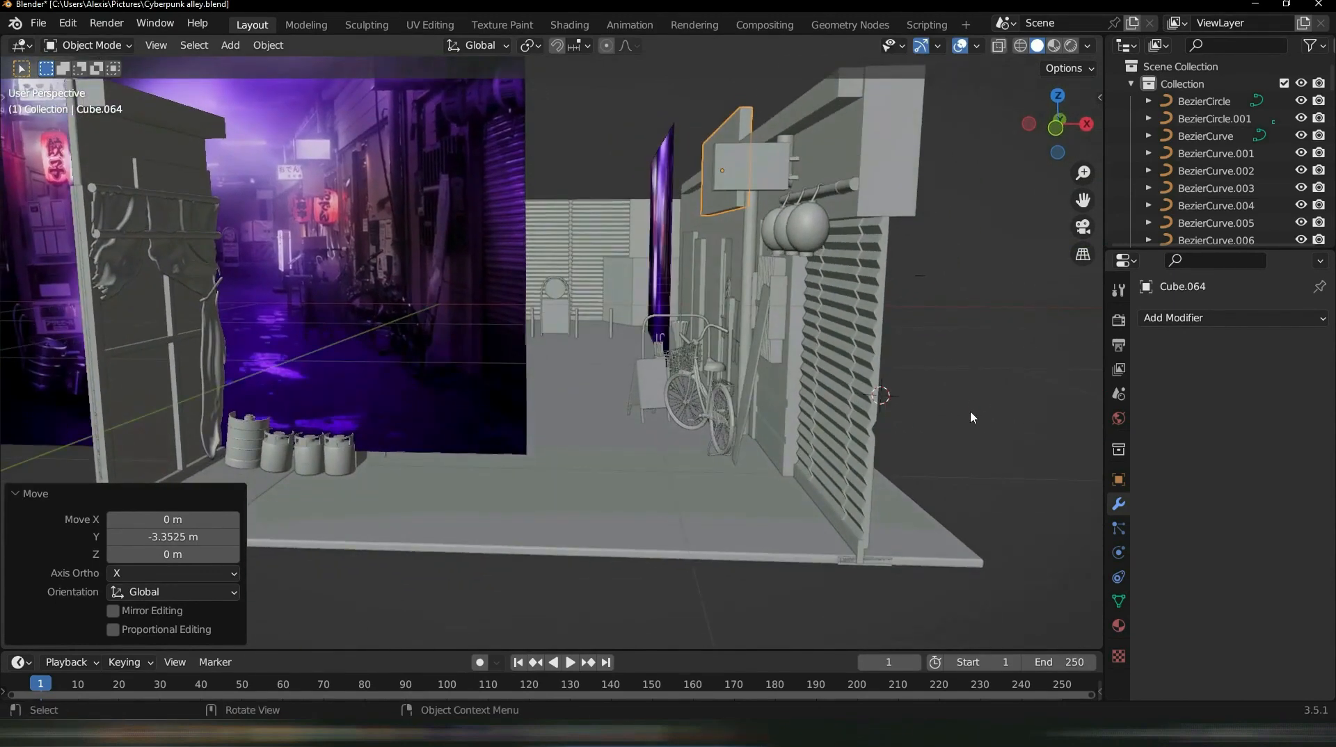
pyautogui.press('s')
pyautogui.press('x')
pyautogui.click(922, 377)
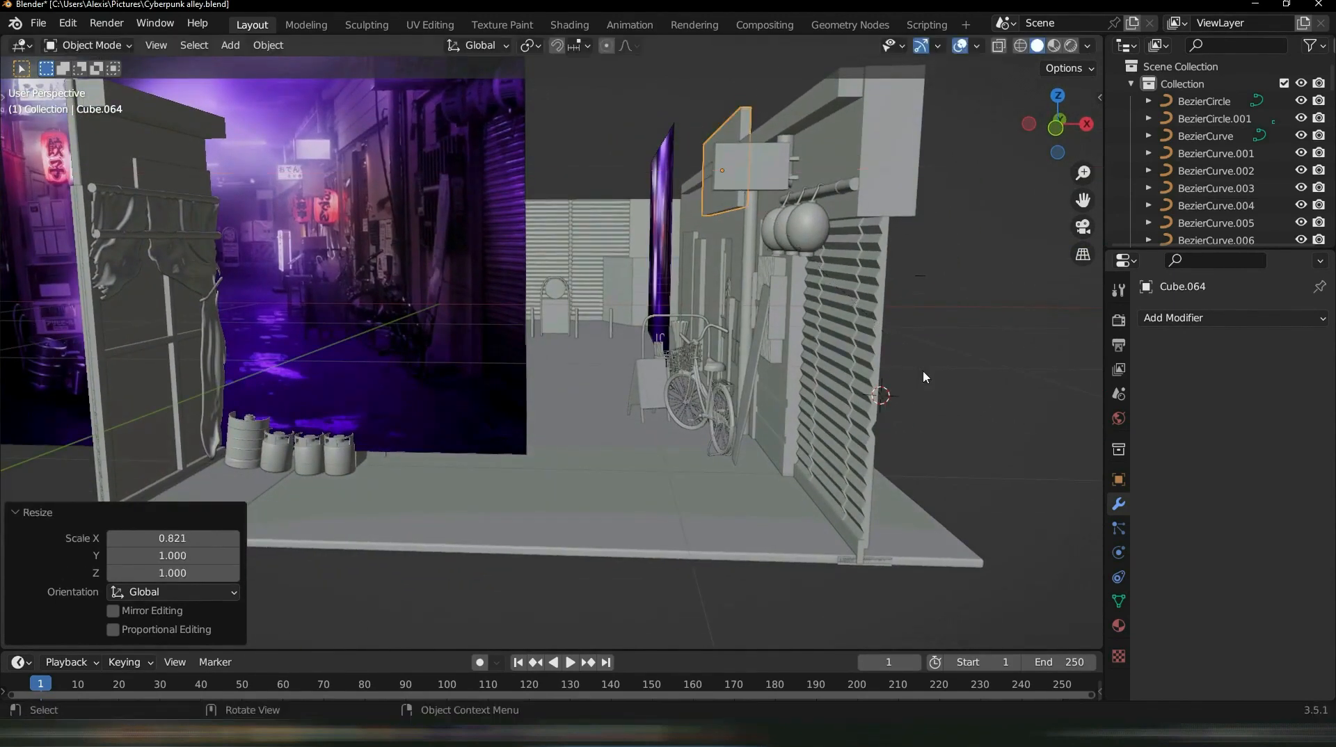
# Thin the slab on the upper wall along the global X axis by about 0.5
pyautogui.press('s')
pyautogui.press('x')
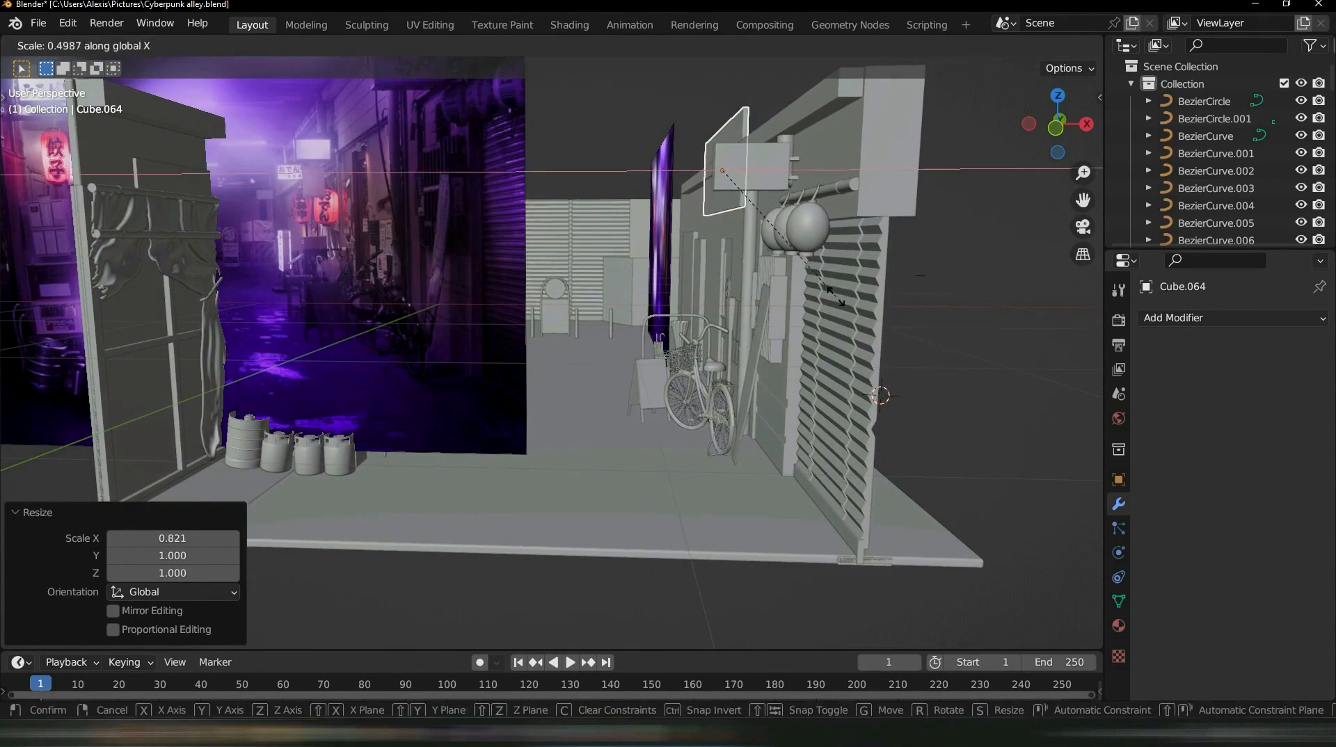
pyautogui.click(850, 304)
# Add five evenly spaced horizontal loop cuts across the upper-wall slab in Edit Mode
pyautogui.moveTo(850, 304); pyautogui.dragTo(743, 420, button='middle')
pyautogui.press('Tab')
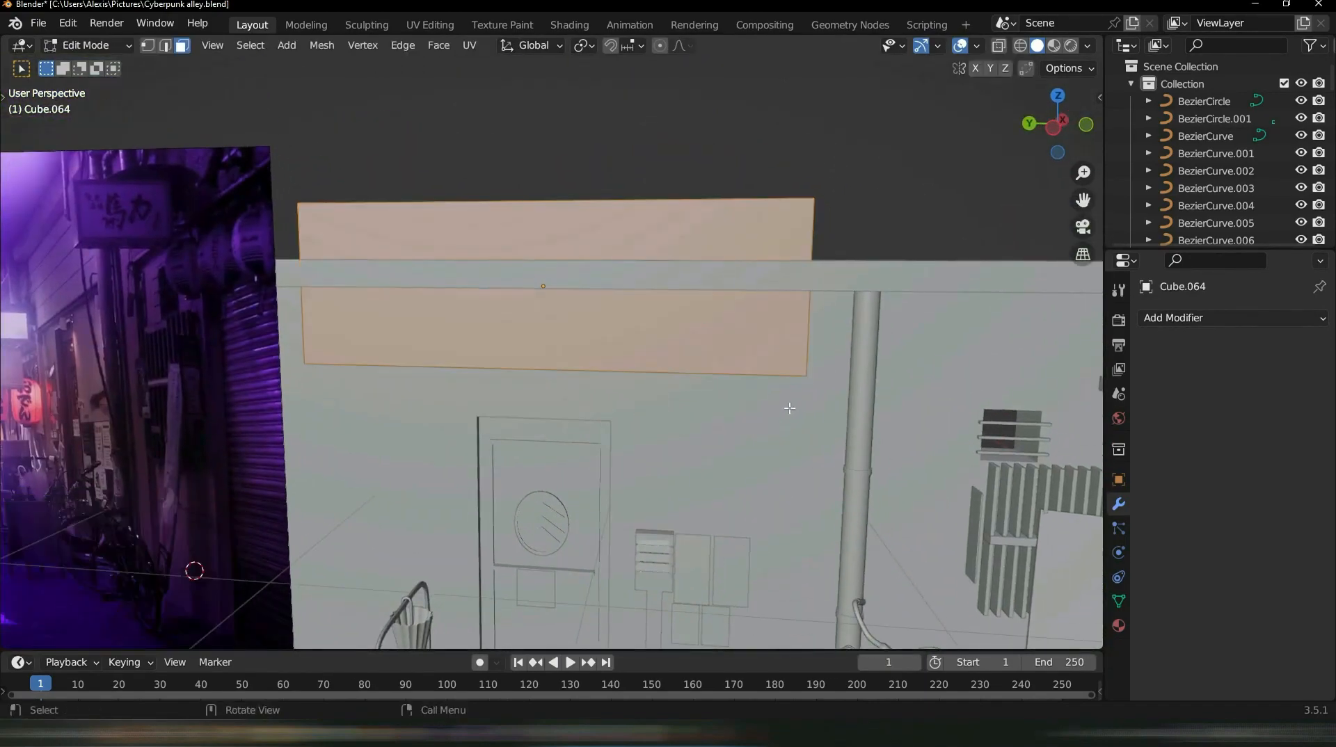
pyautogui.hotkey('ctrl', 'r')
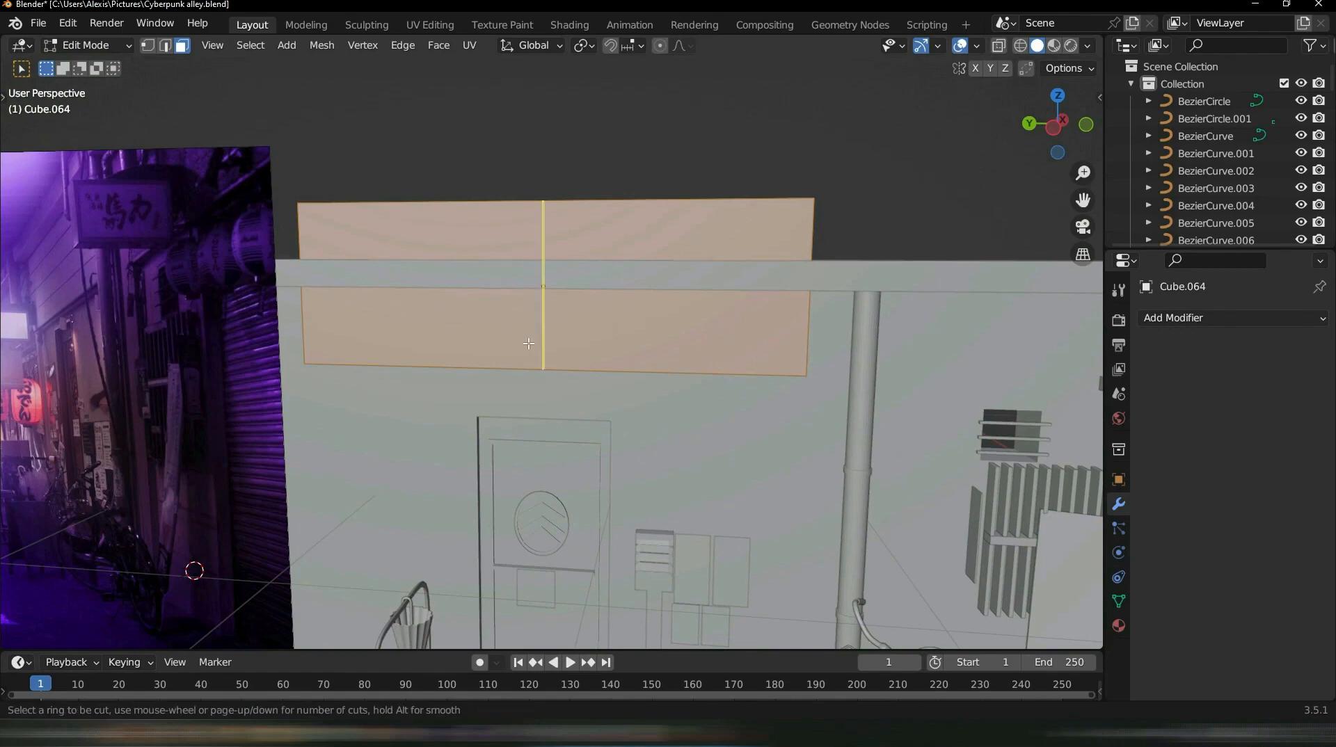
pyautogui.scroll(4, 313, 326)
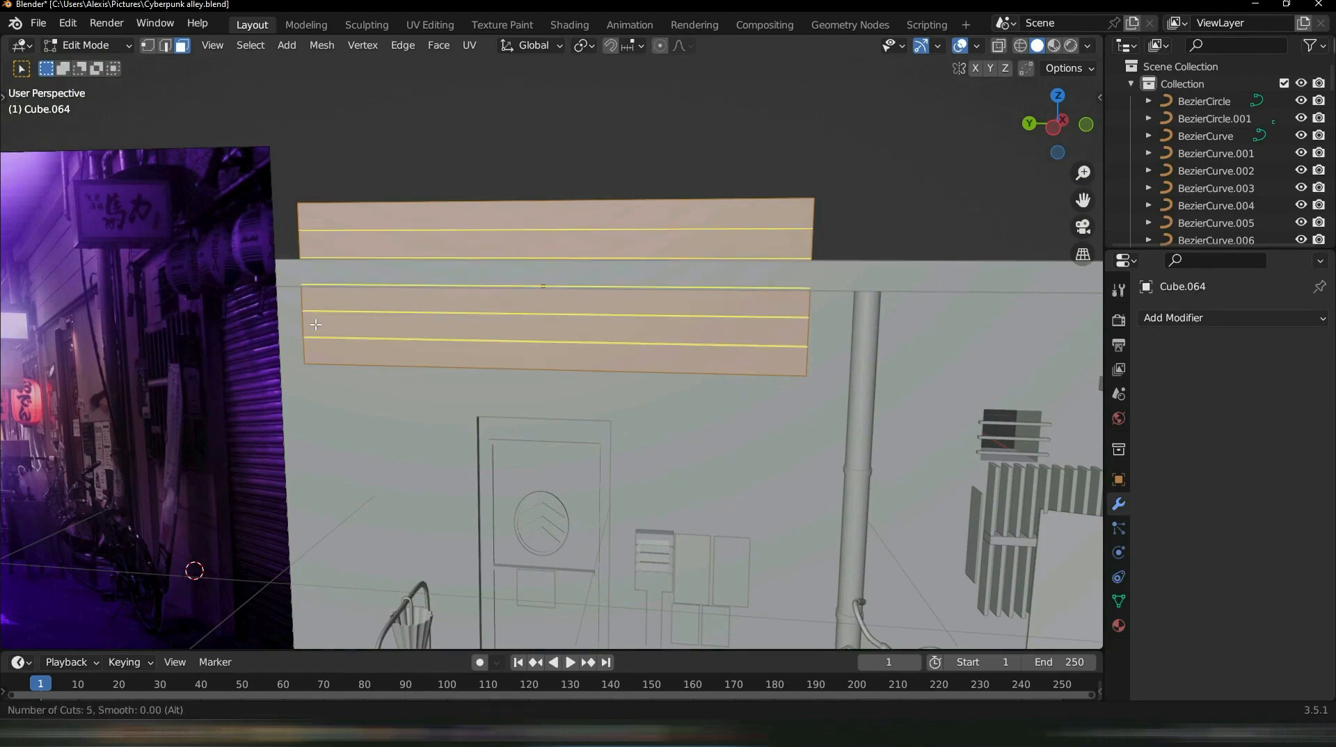
pyautogui.click(315, 325)
pyautogui.rightClick(315, 325)
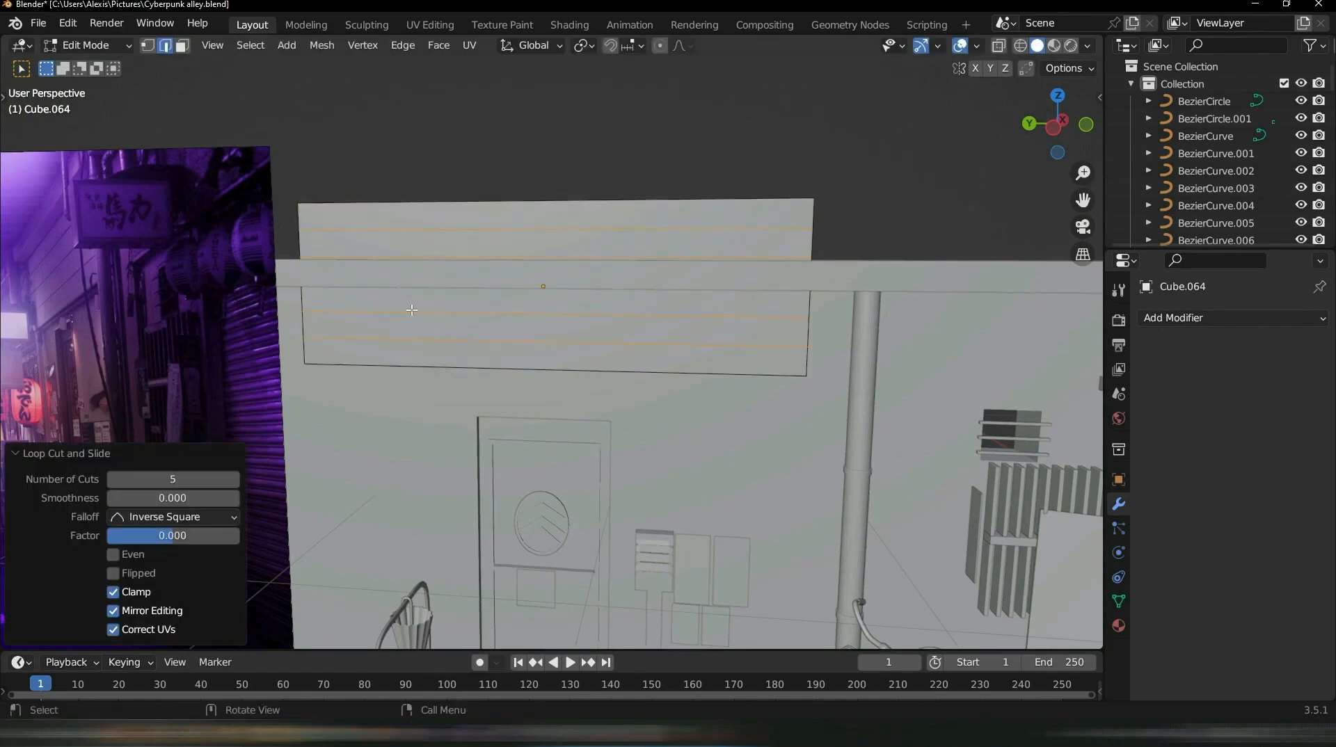
# Add one loop cut just above the slab's lowest horizontal cut at factor 0.671 and one just below it at factor -0.826
pyautogui.hotkey('ctrl', 'r')
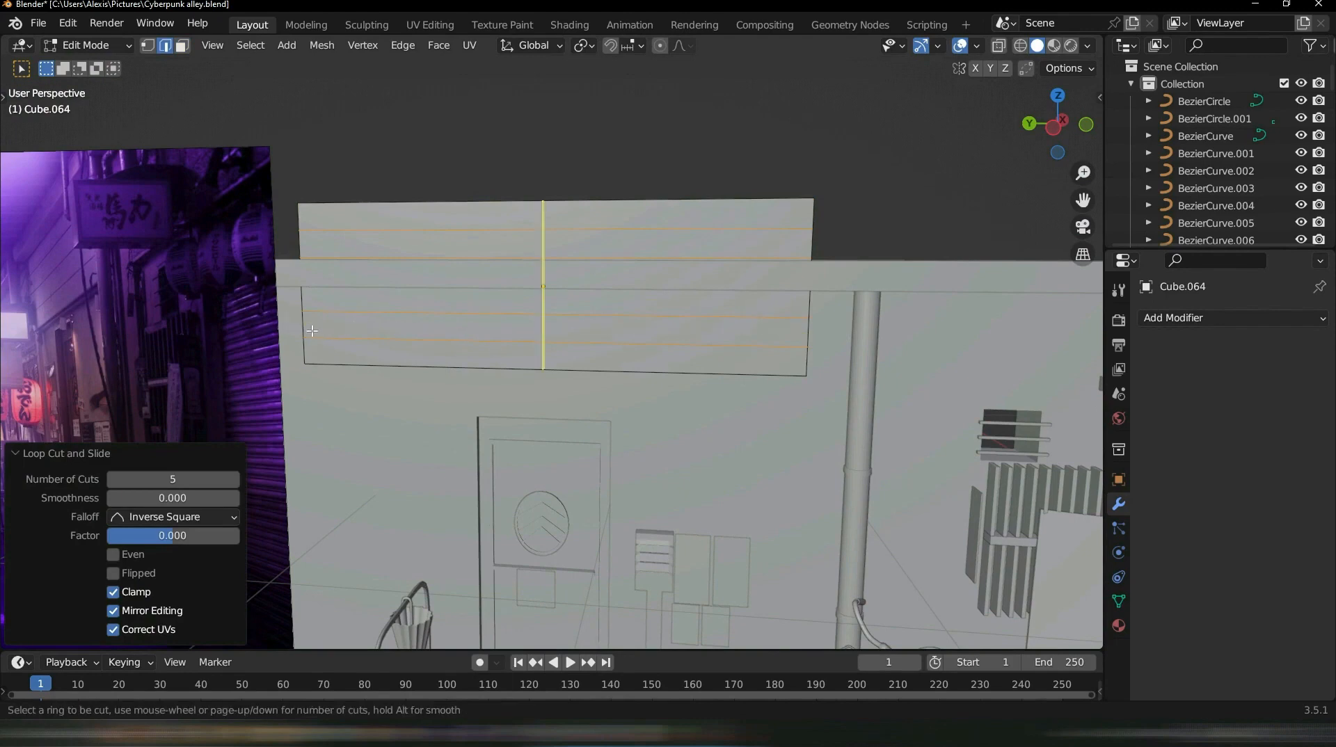
pyautogui.click(310, 331)
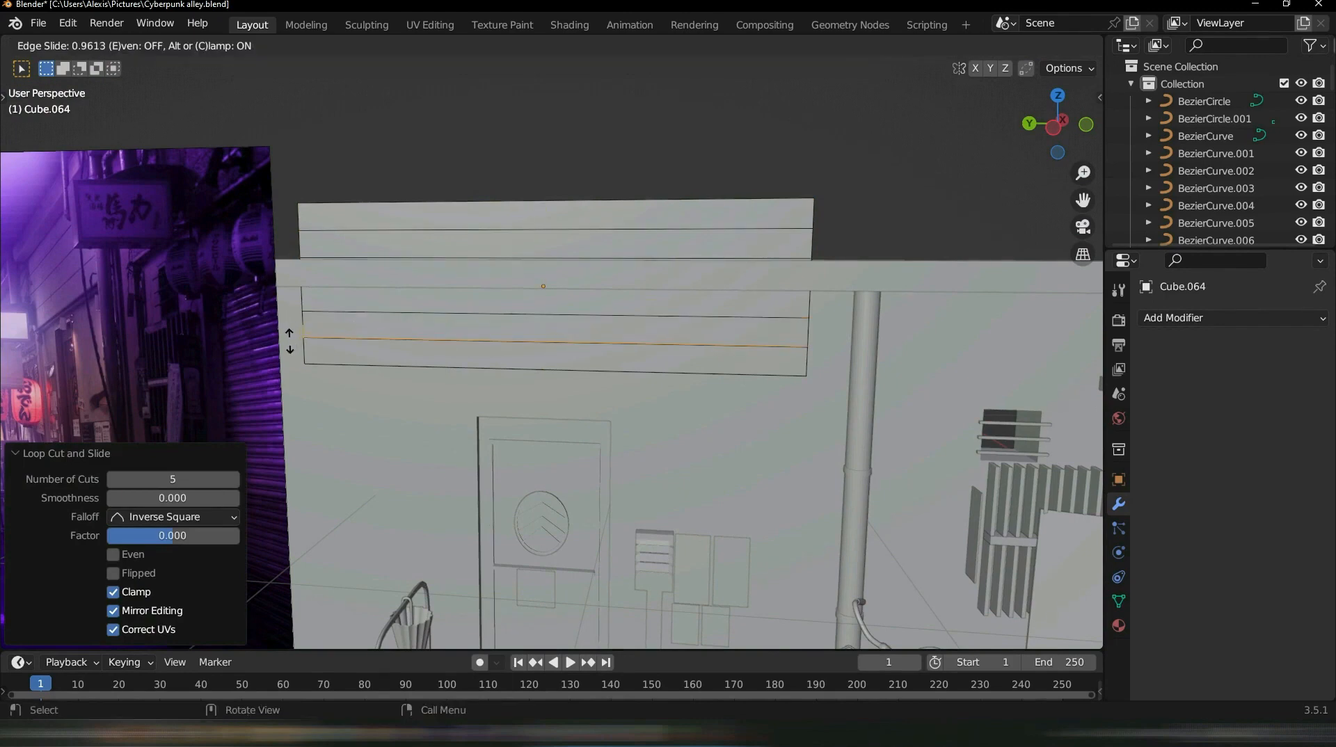
pyautogui.scroll(3, 649, 345)
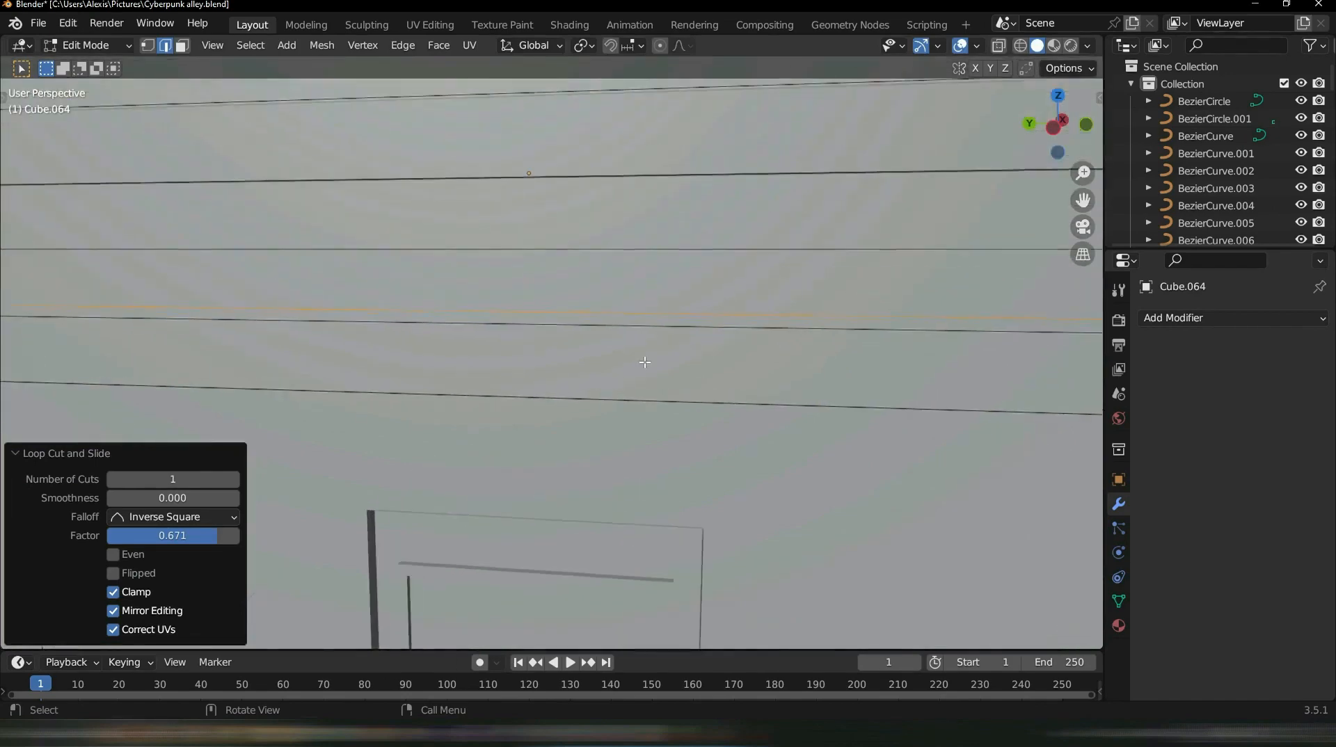
pyautogui.keyDown('shift'); pyautogui.moveTo(711, 366); pyautogui.dragTo(887, 345, button='middle'); pyautogui.keyUp('shift')
pyautogui.hotkey('ctrl', 'r')
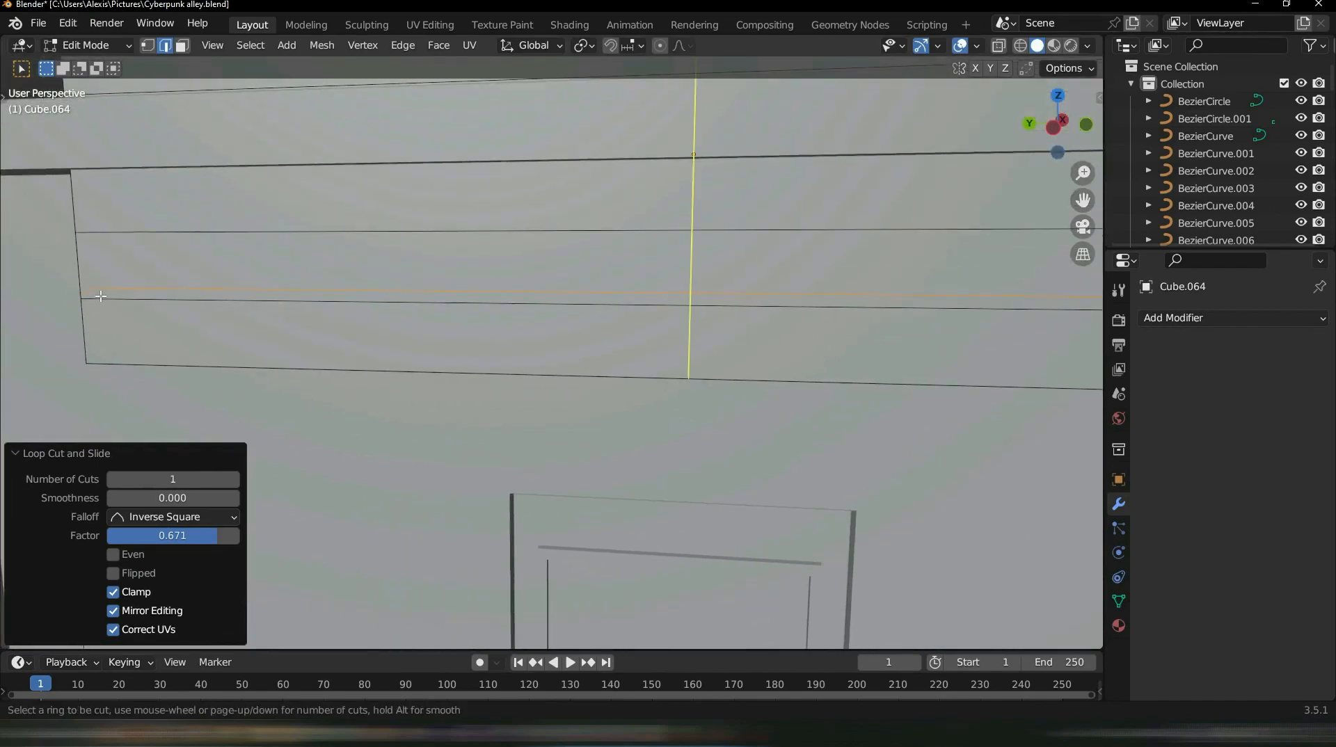
pyautogui.click(91, 314)
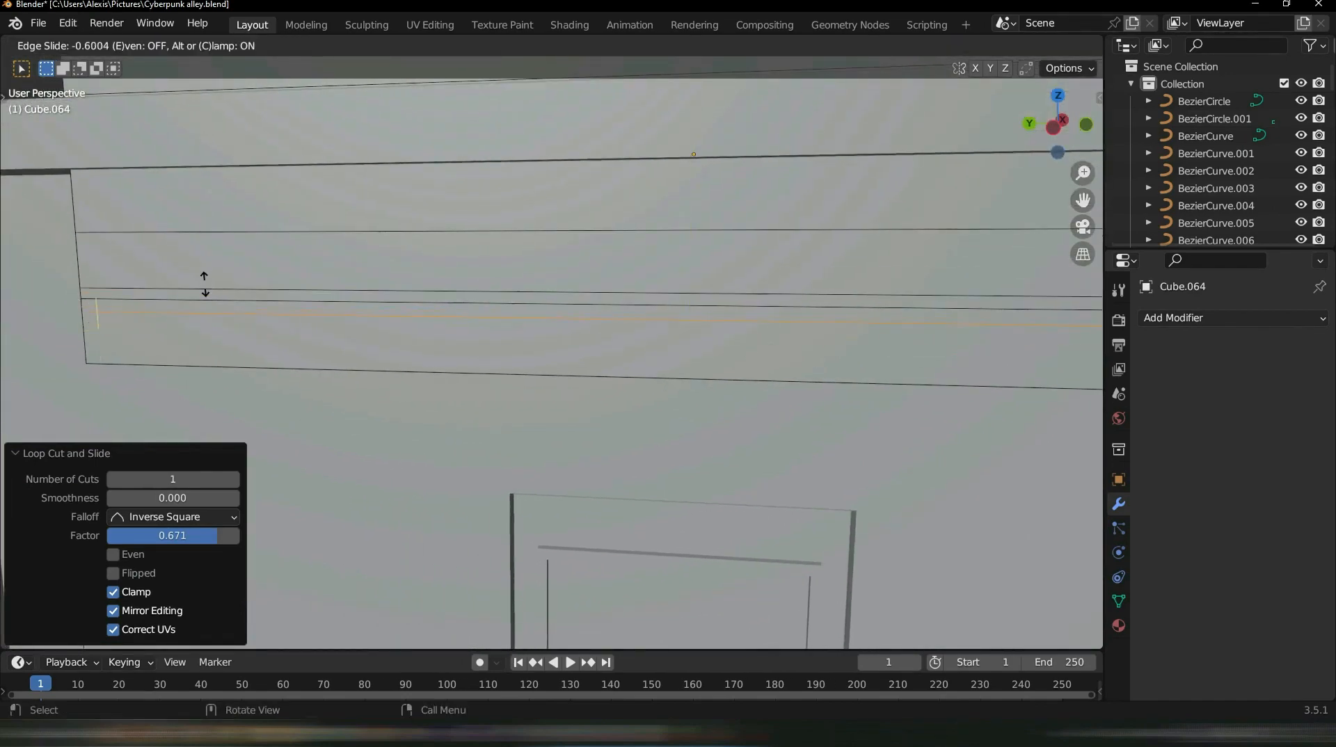
pyautogui.click(201, 277)
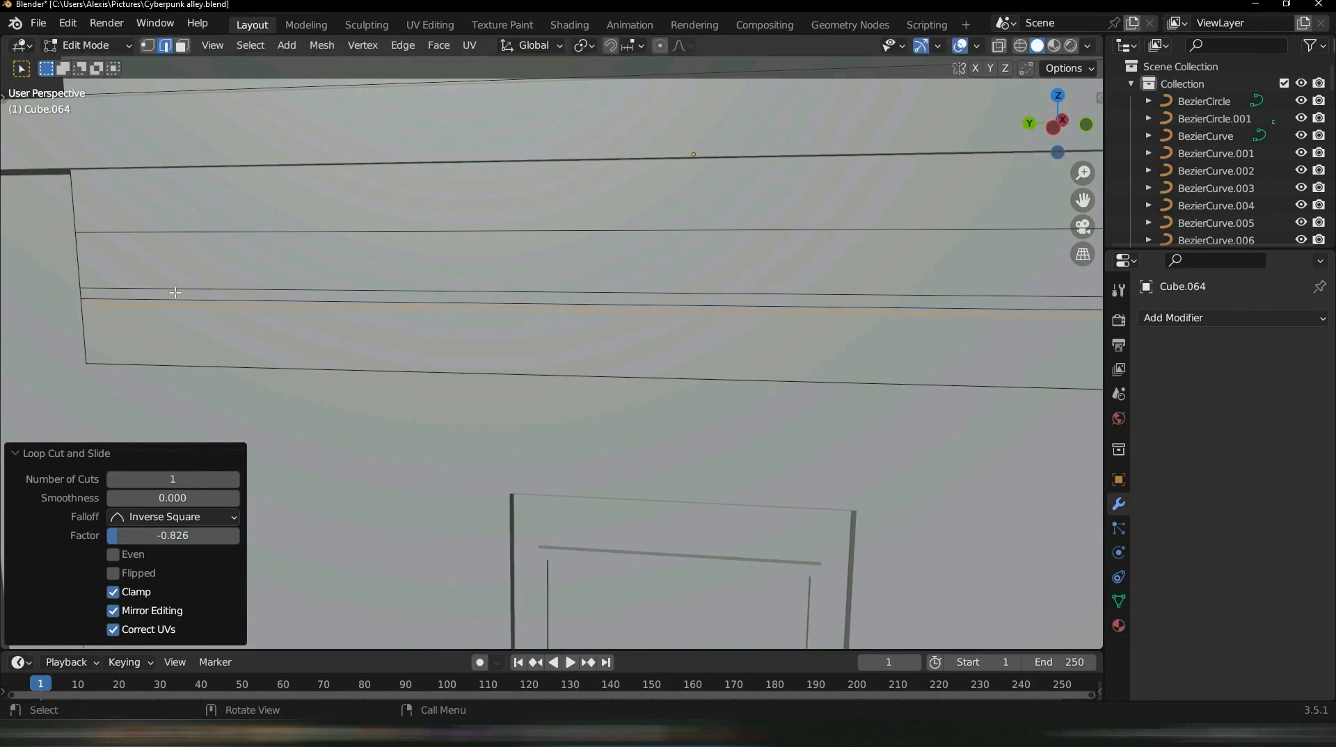
# Lower the uppermost of the three closely spaced edges by about 0.009 m along Z
pyautogui.click(200, 286)
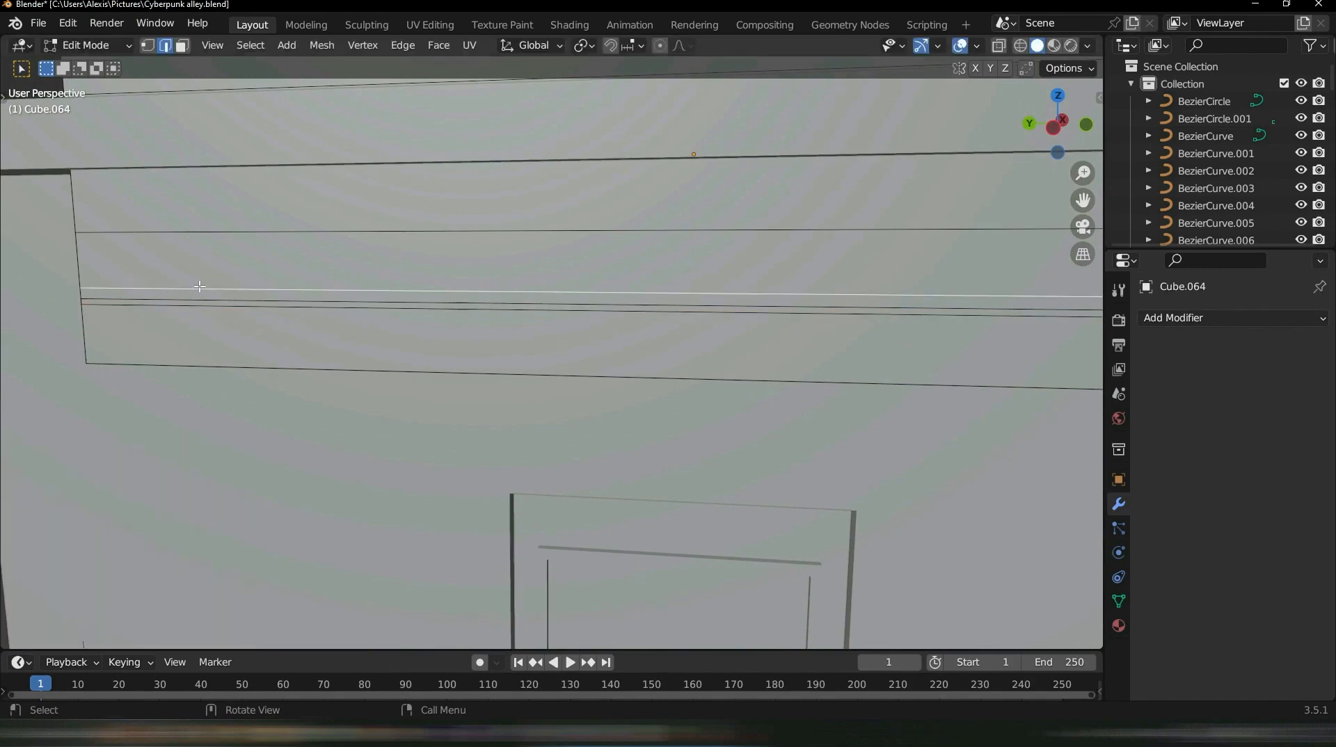
pyautogui.moveTo(308, 292); pyautogui.dragTo(316, 292)
pyautogui.click(311, 290)
pyautogui.press('g')
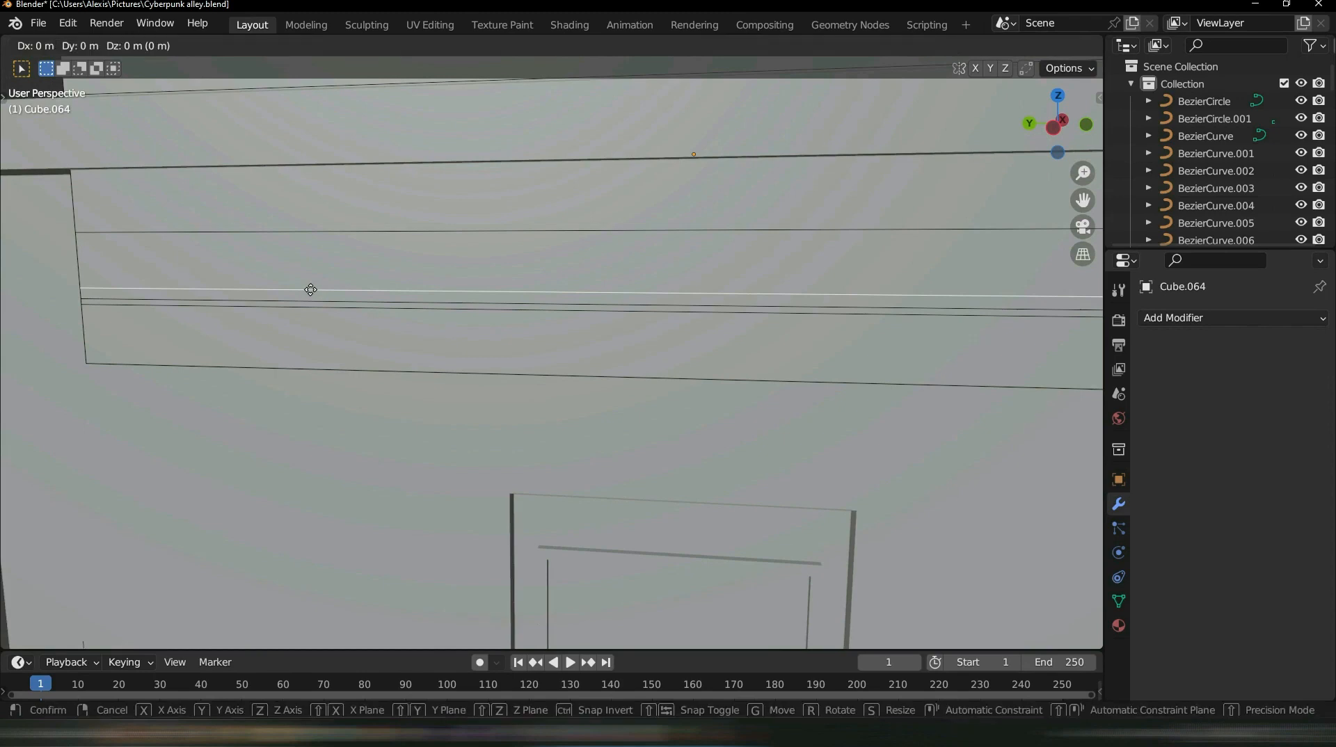
pyautogui.press('z')
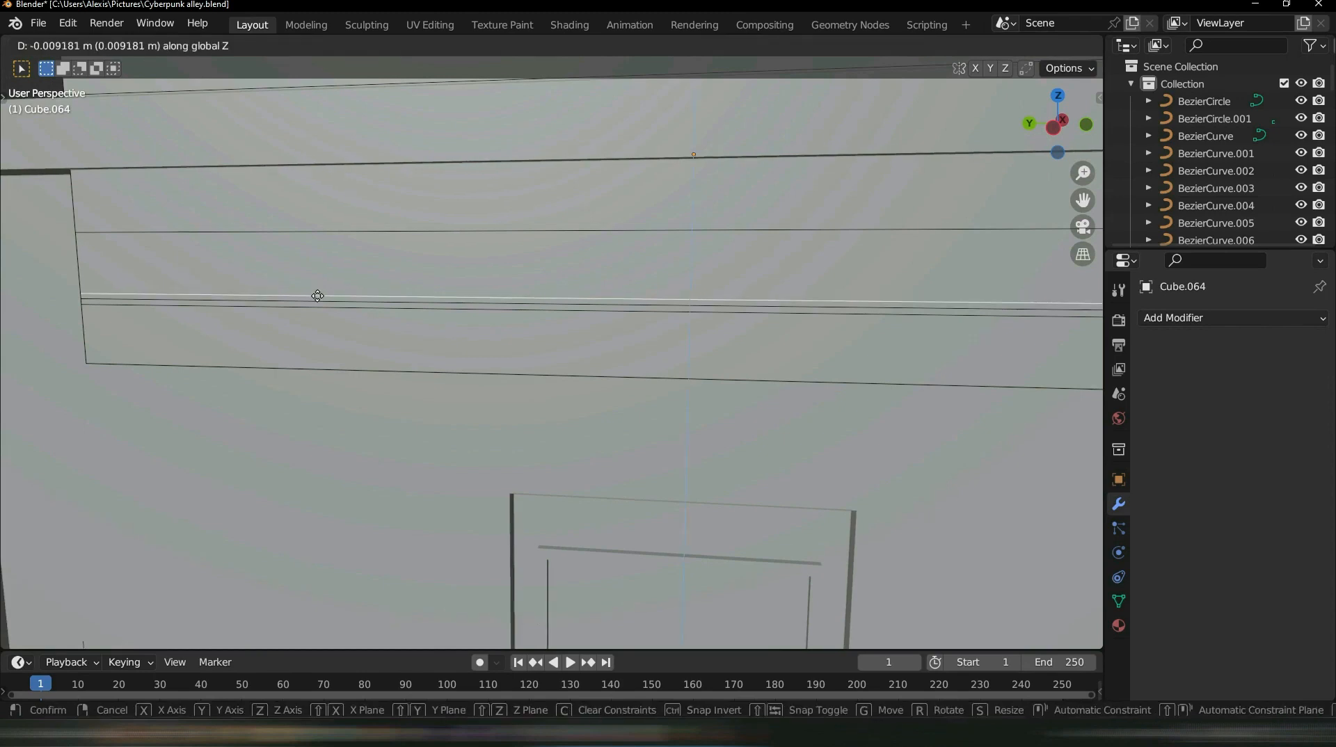
pyautogui.click(317, 296)
# Select all three closely spaced edges near the slab's bottom and raise them about 0.02 m along Z
pyautogui.scroll(-2, 419, 210)
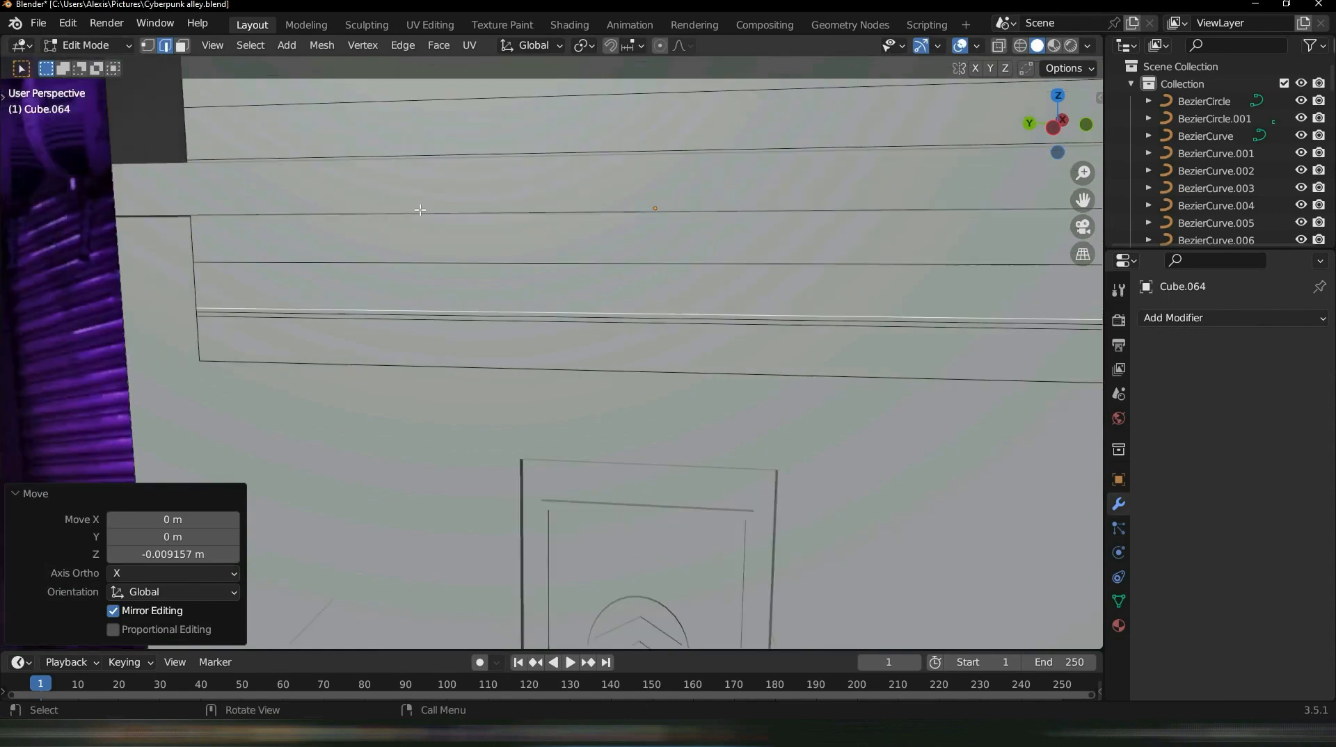
pyautogui.scroll(-4, 716, 320)
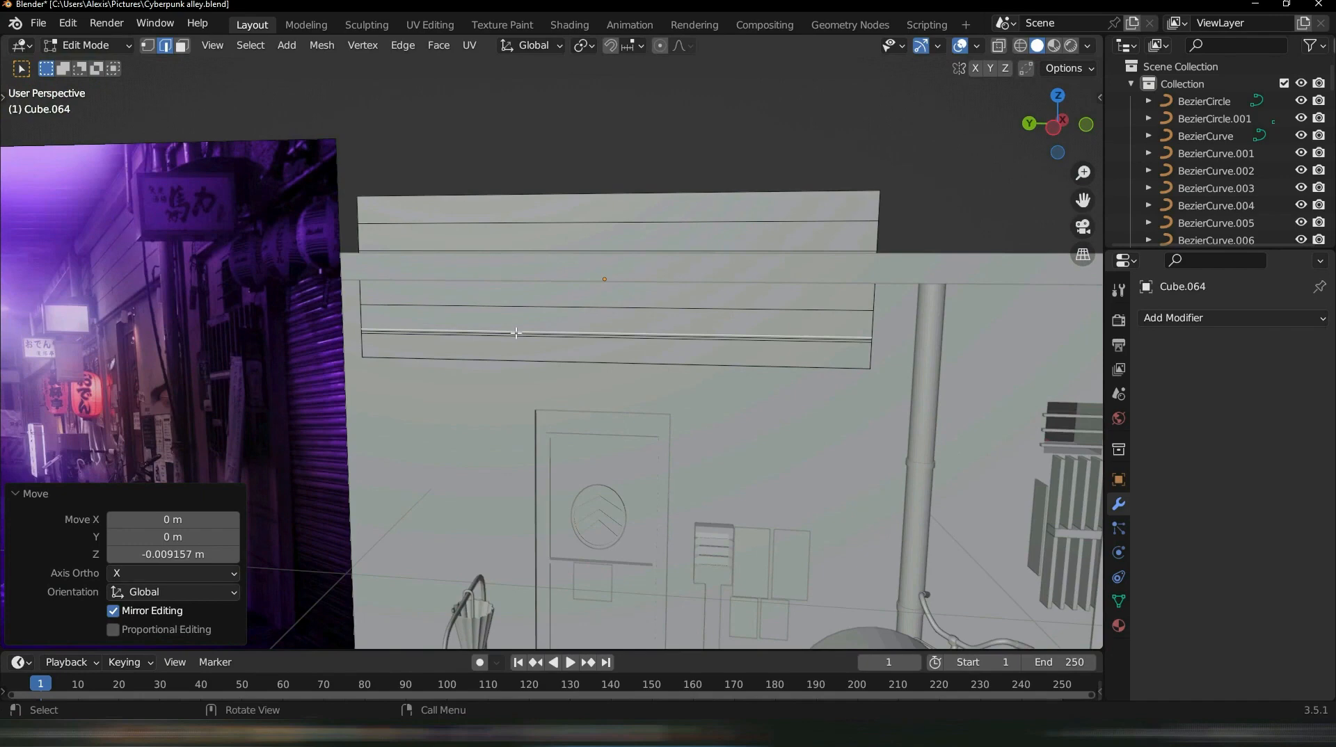
pyautogui.scroll(1, 464, 265)
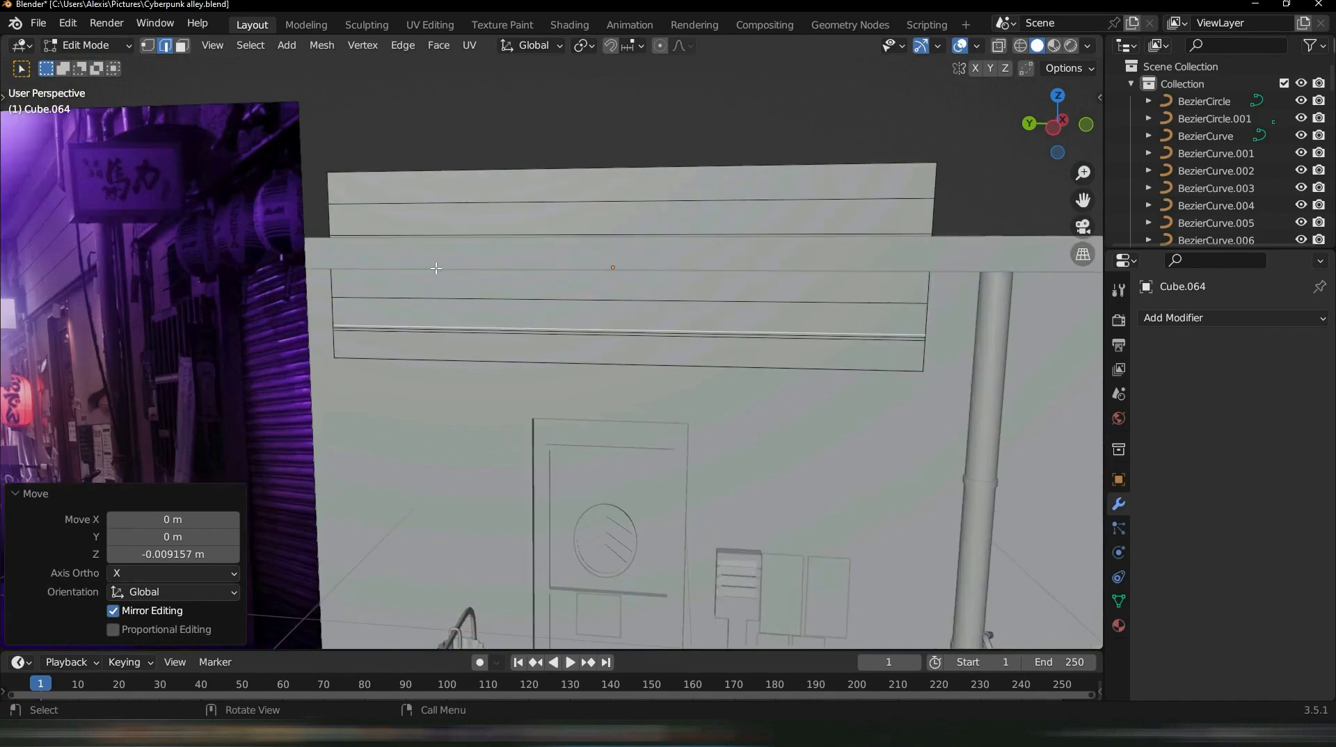
pyautogui.scroll(3, 501, 311)
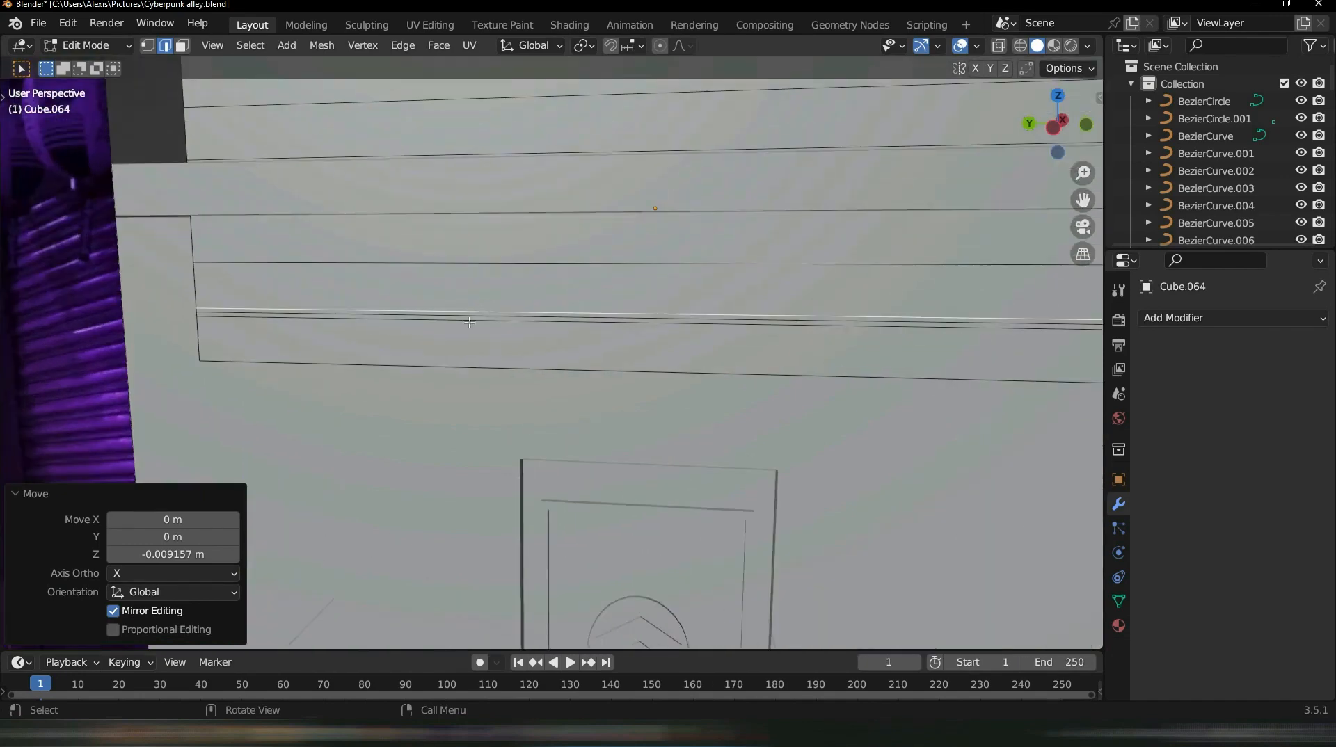
pyautogui.keyDown('shift'); pyautogui.click(439, 316); pyautogui.keyUp('shift')
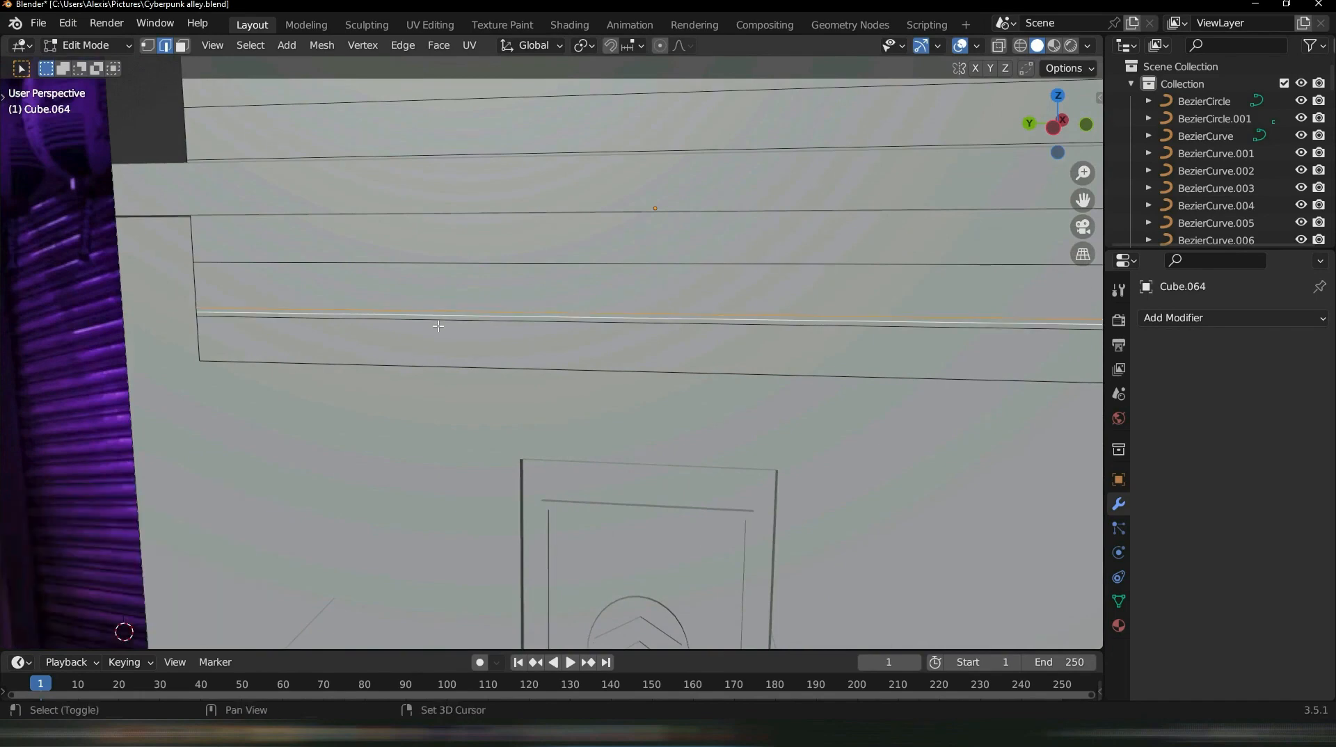
pyautogui.press('g')
pyautogui.press('z')
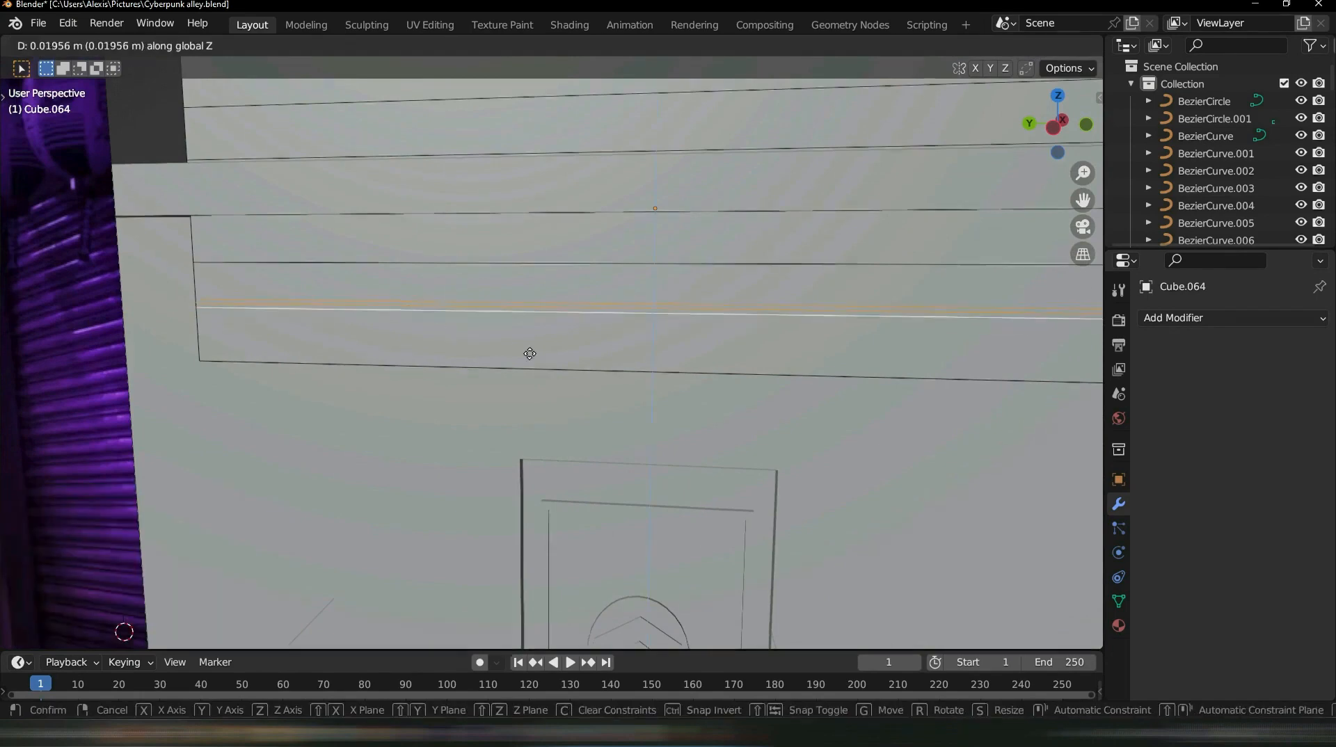
pyautogui.click(529, 354)
# Try to add another horizontal loop cut to the slab behind the crossing beam
pyautogui.hotkey('ctrl', 'r')
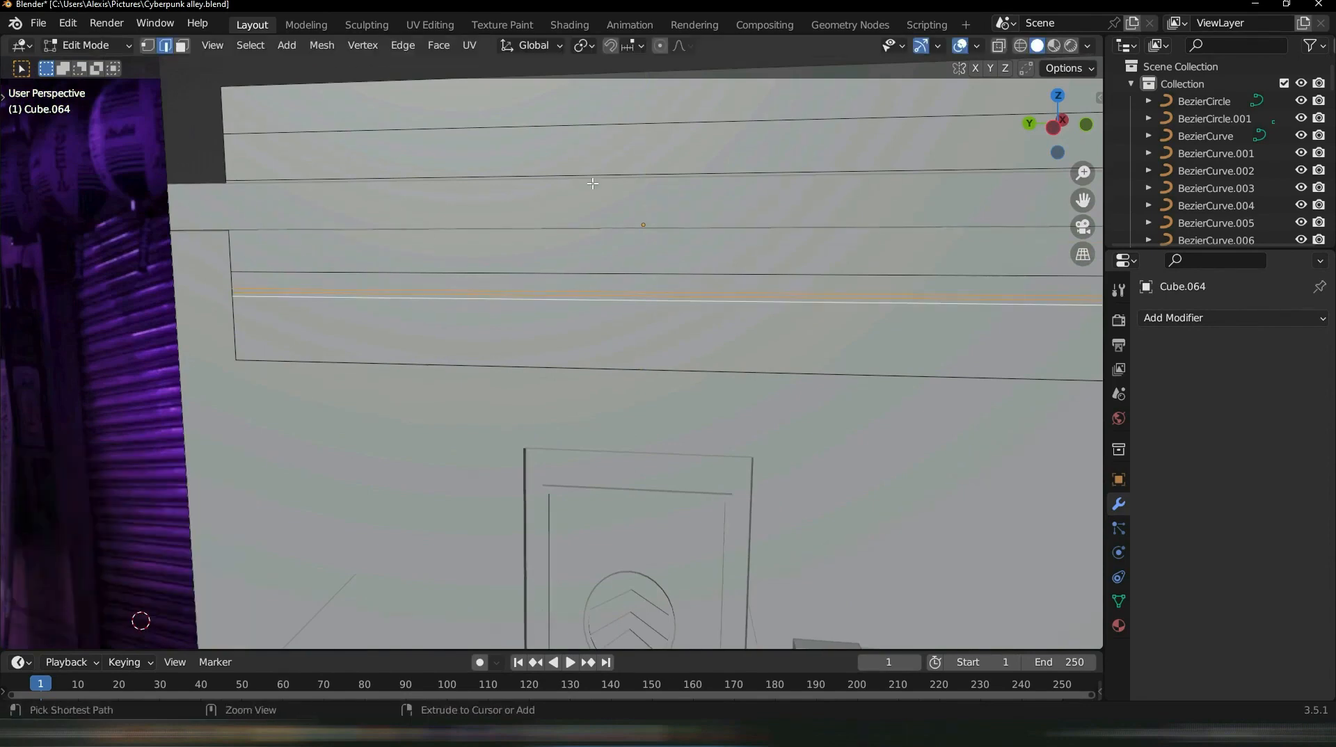
pyautogui.click(218, 277)
pyautogui.click(380, 183)
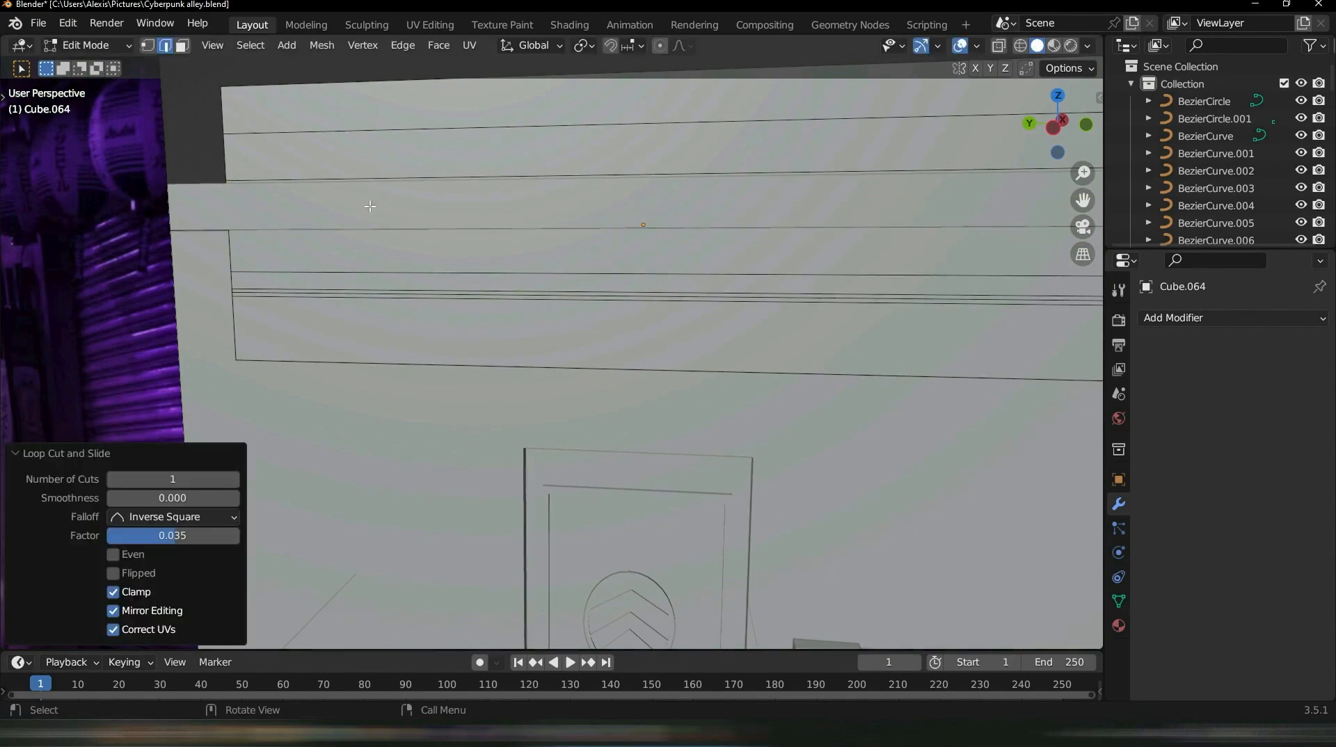
# Return to Object Mode and hide the horizontal beam that crosses in front of the slab
pyautogui.scroll(-3, 542, 234)
pyautogui.scroll(-2, 542, 234)
pyautogui.moveTo(542, 234); pyautogui.dragTo(682, 334, button='middle')
pyautogui.hotkey('ctrl', 'Tab')
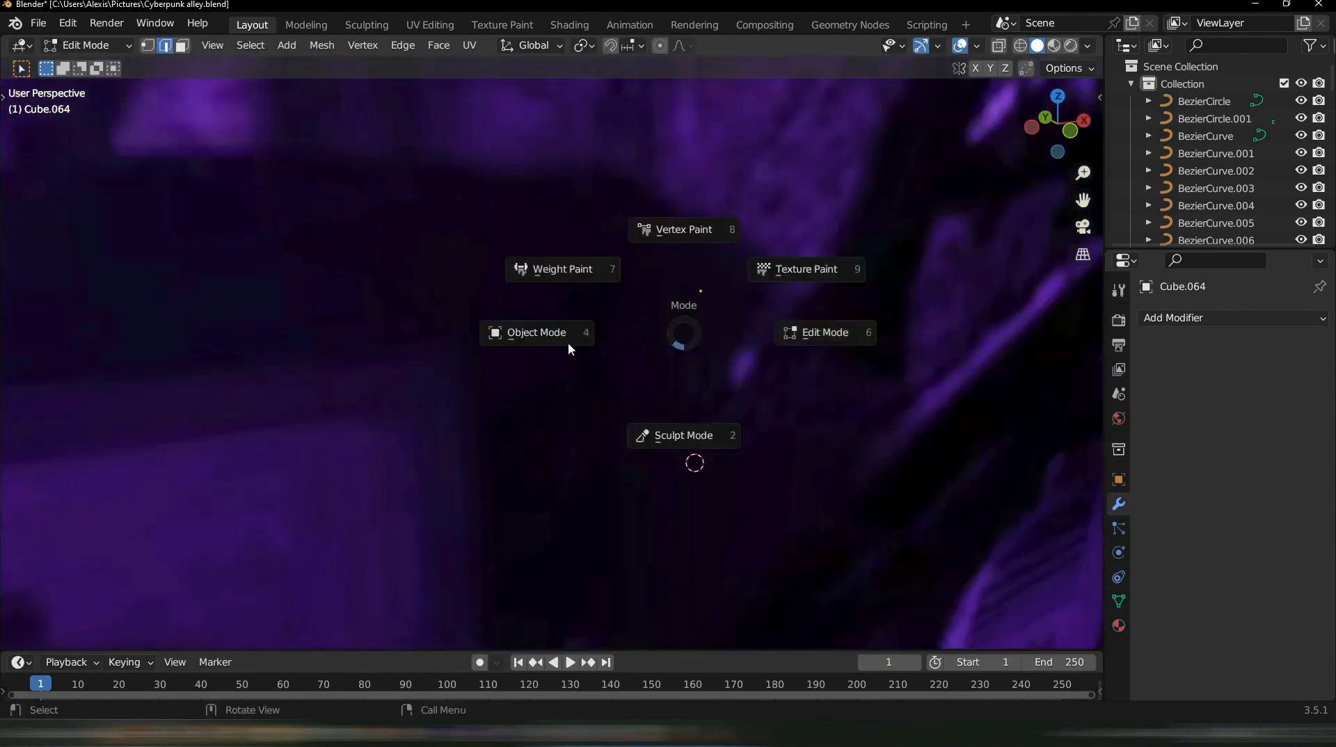
pyautogui.click(567, 344)
pyautogui.moveTo(572, 345); pyautogui.dragTo(827, 363, button='middle')
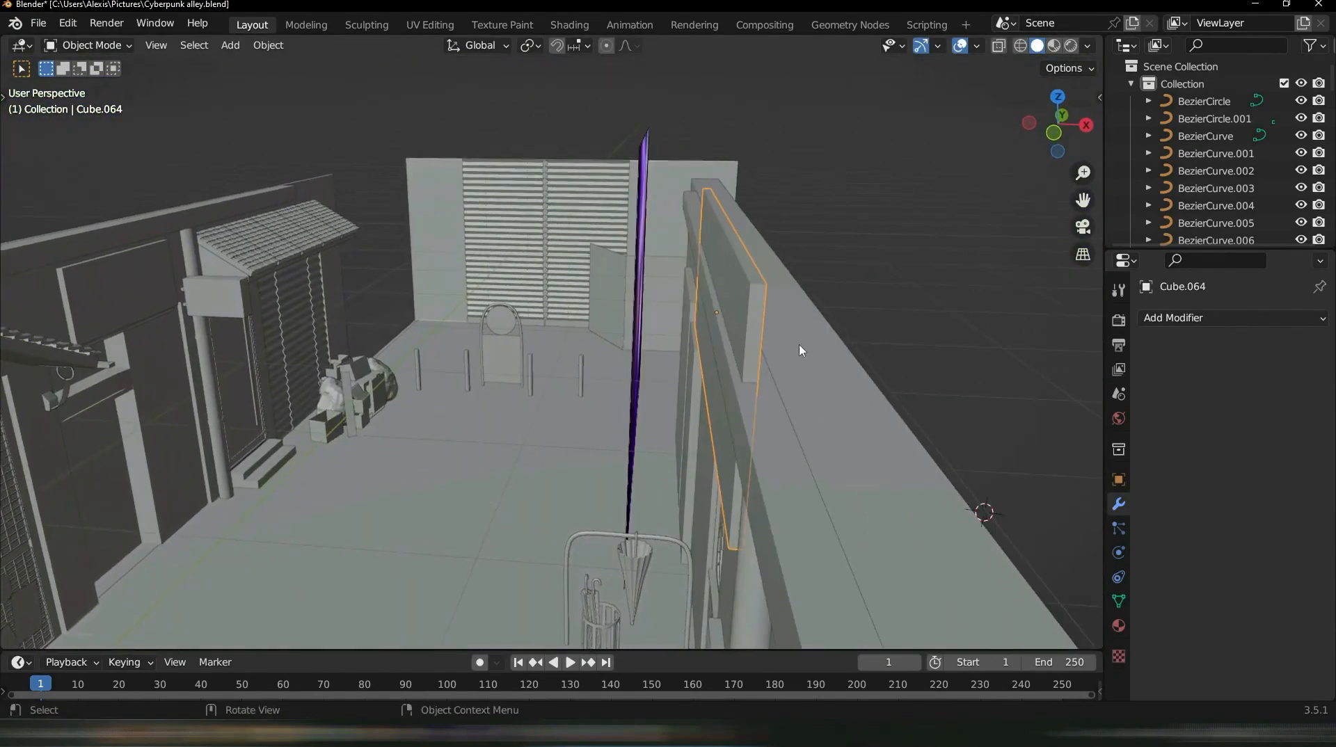
pyautogui.click(743, 489)
pyautogui.press('h')
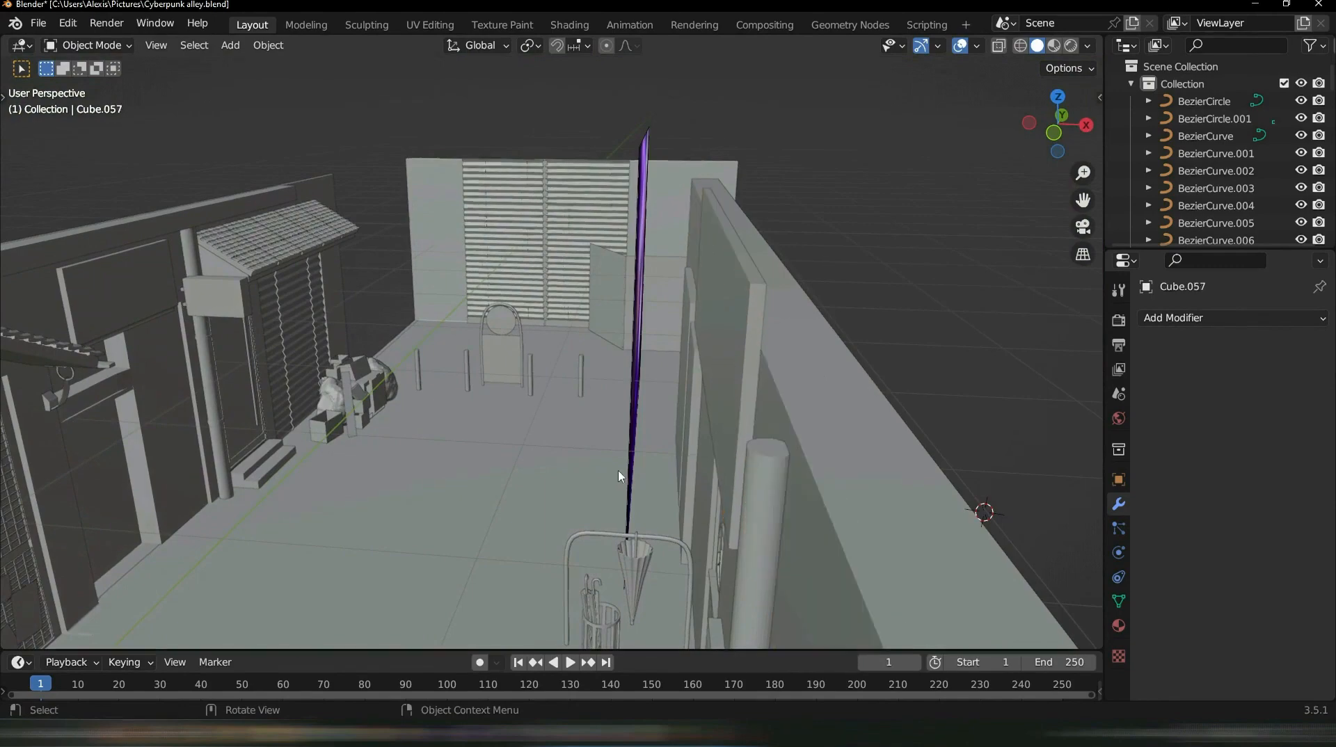
# Select the upper-wall slab again and open it in Edit Mode
pyautogui.moveTo(540, 401); pyautogui.dragTo(665, 389, button='middle')
pyautogui.click(748, 280)
pyautogui.press('Tab')
pyautogui.scroll(2, 724, 334)
pyautogui.scroll(1, 709, 339)
# Try to add a loop cut just below the slab's middle horizontal line
pyautogui.hotkey('ctrl', 'r')
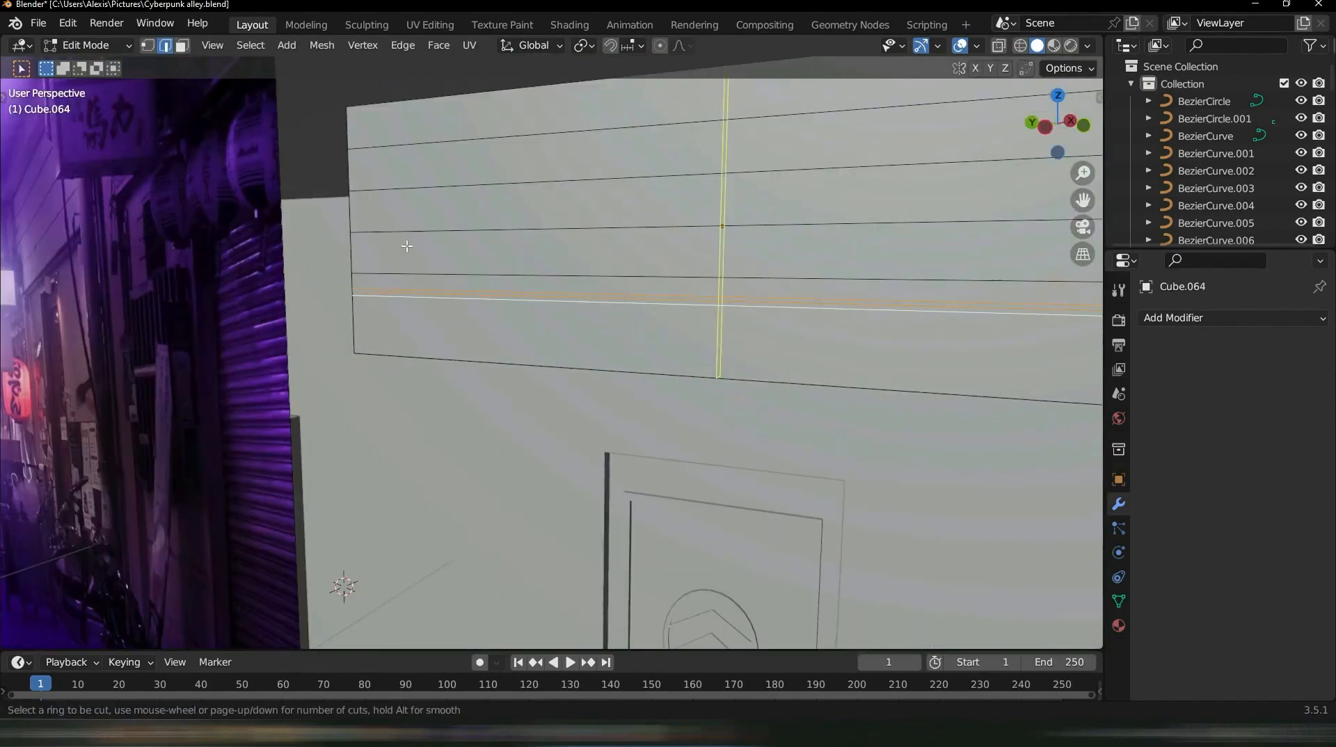
pyautogui.click(359, 245)
pyautogui.click(507, 234)
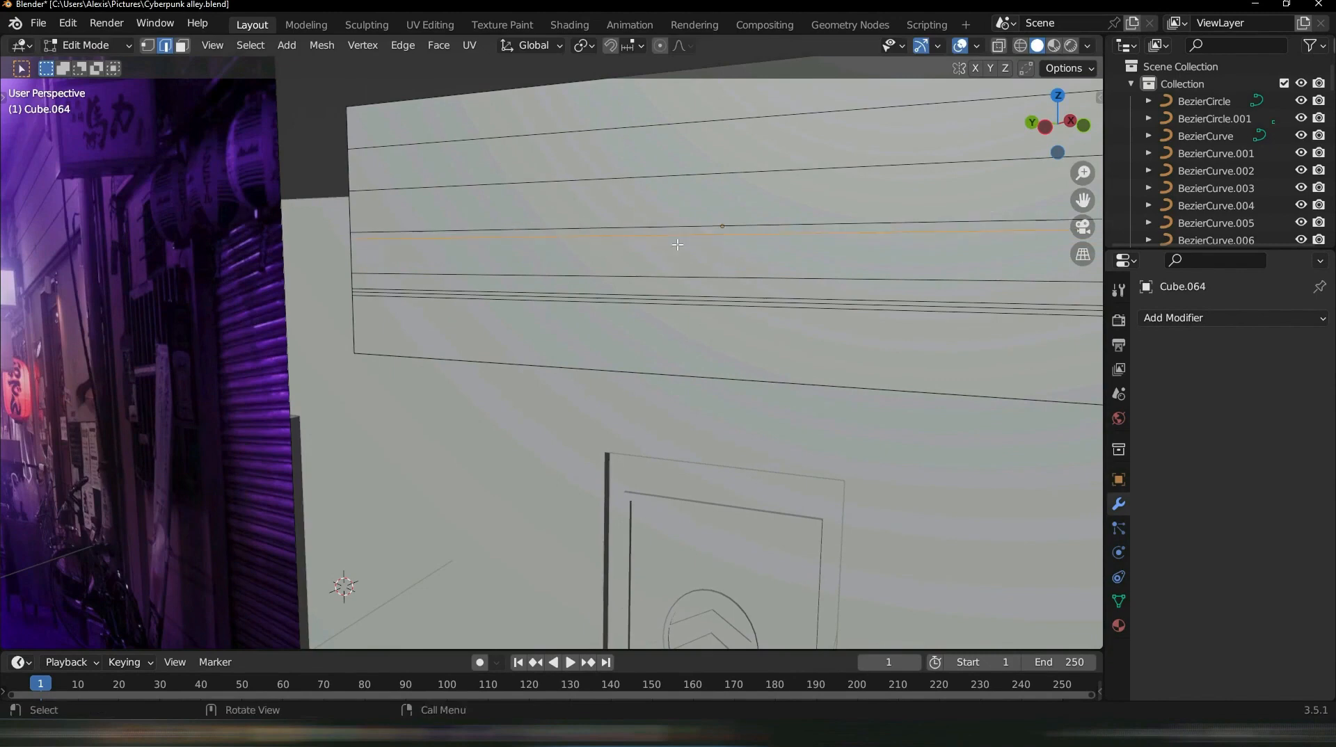
pyautogui.hotkey('ctrl', 'z')
# Add two closely spaced loop cuts just above the slab's middle horizontal line, at factors 0.888 and 0.902
pyautogui.scroll(2, 770, 236)
pyautogui.keyDown('shift'); pyautogui.moveTo(769, 235); pyautogui.dragTo(745, 437, button='middle'); pyautogui.keyUp('shift')
pyautogui.hotkey('ctrl', 'r')
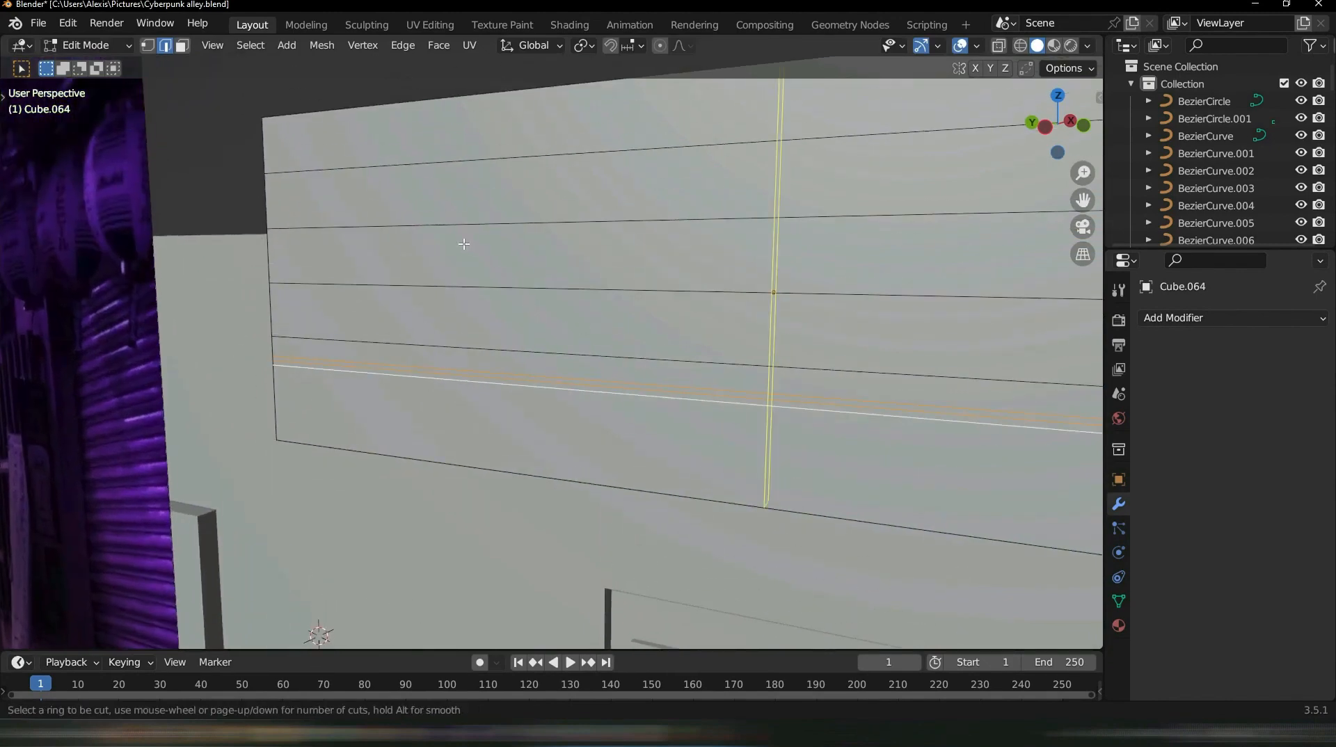
pyautogui.click(276, 261)
pyautogui.click(368, 278)
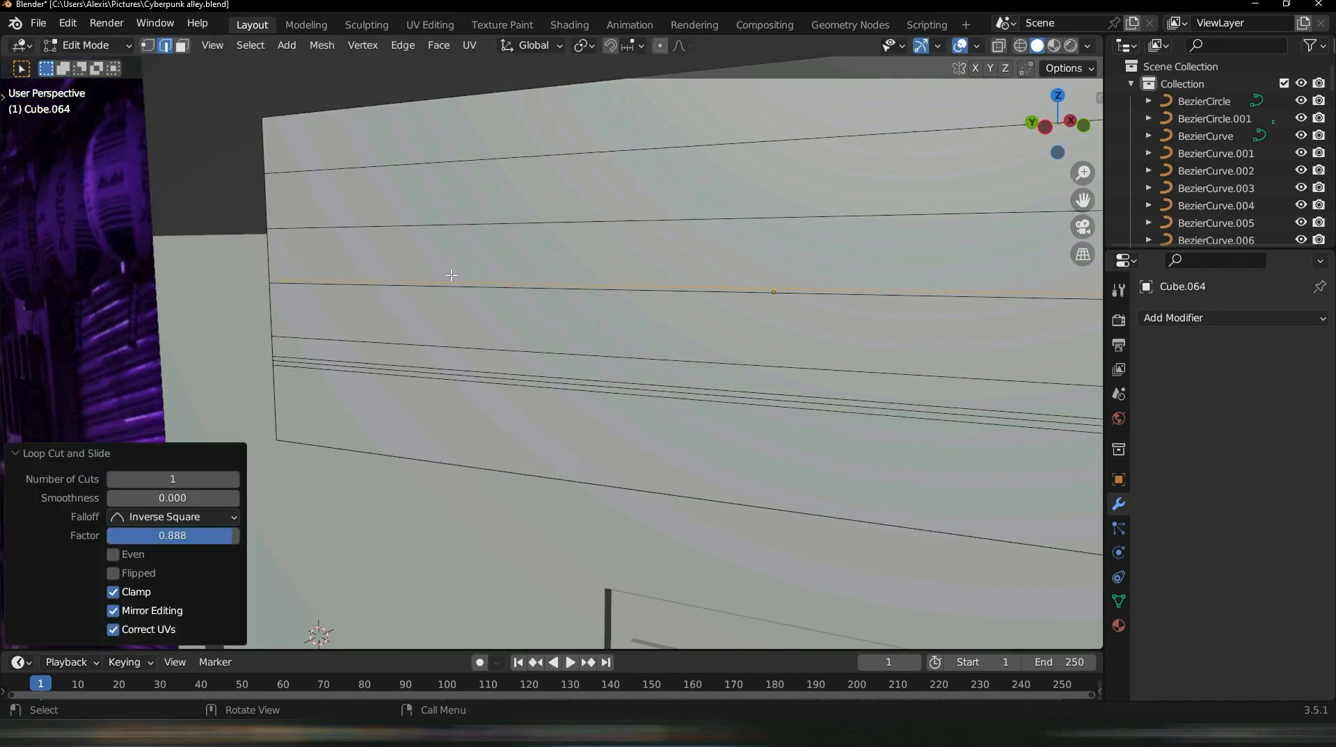
pyautogui.scroll(2, 574, 271)
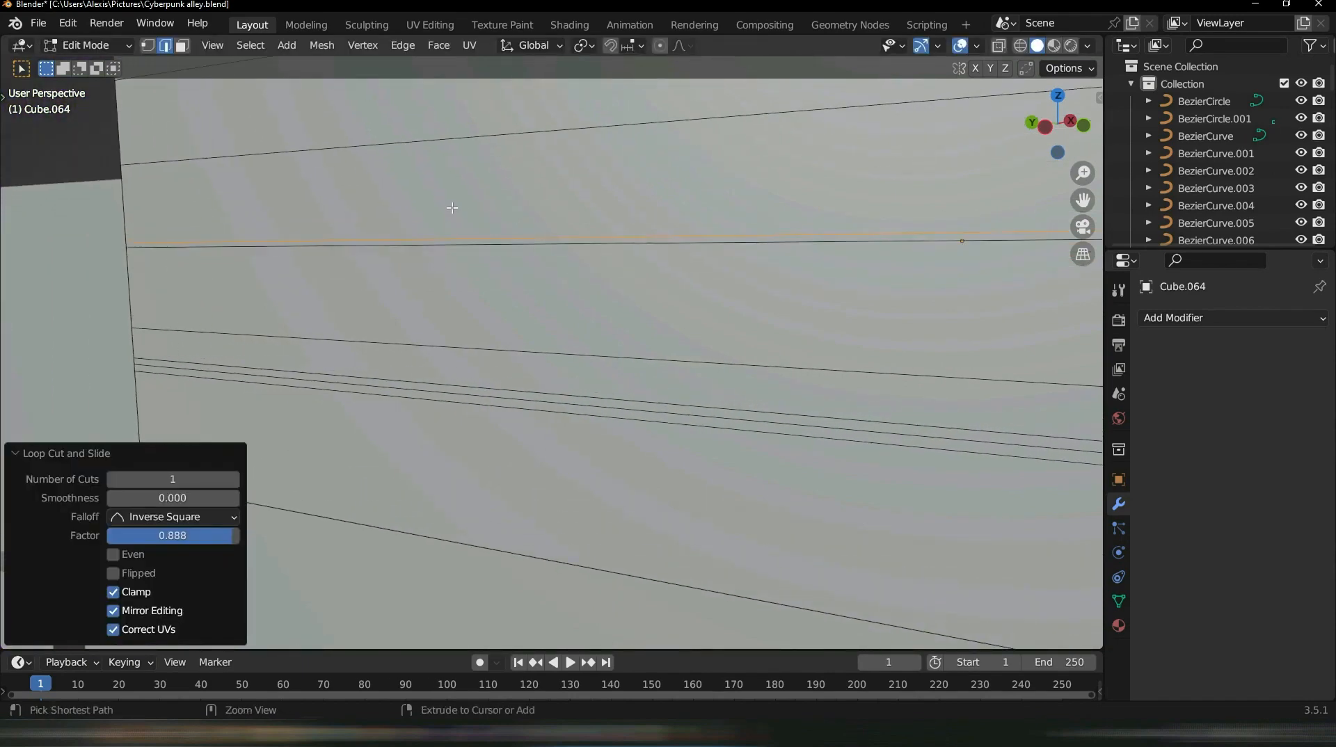
pyautogui.hotkey('ctrl', 'r')
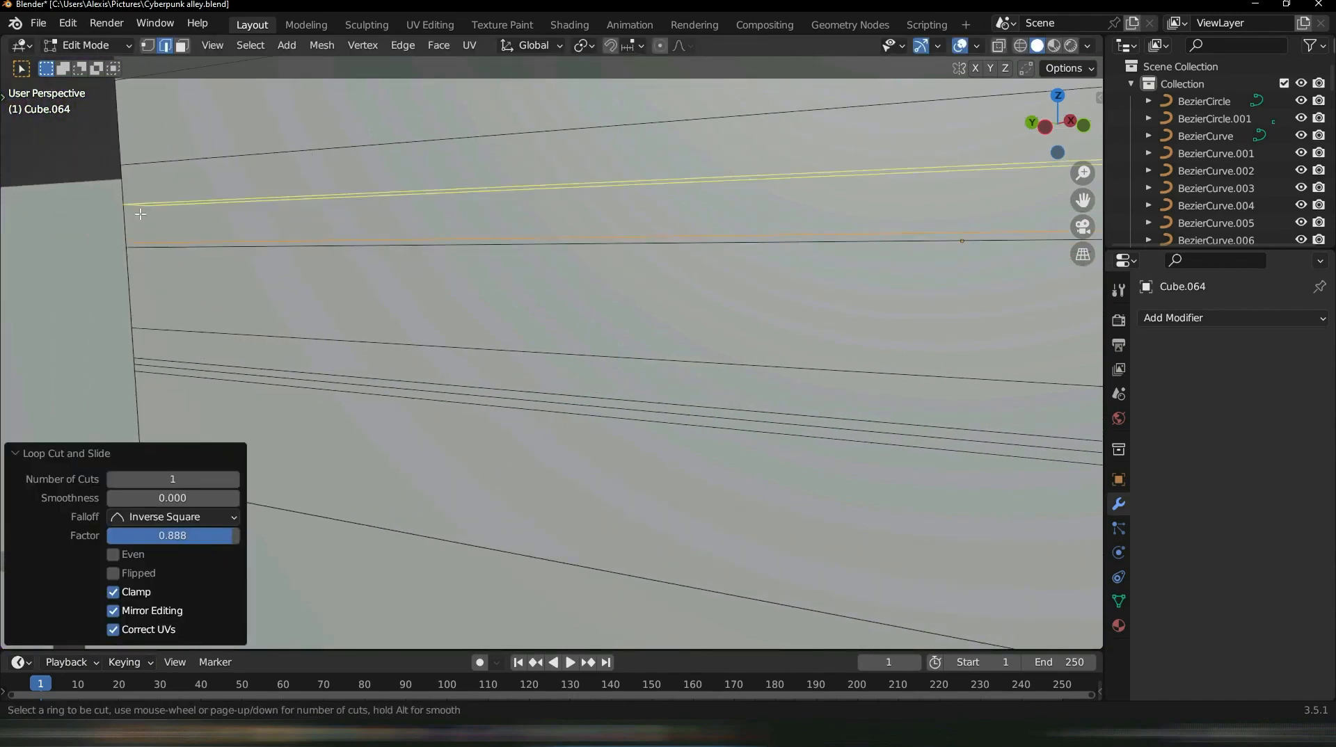
pyautogui.click(198, 245)
pyautogui.click(199, 251)
# Lower the slab's topmost horizontal cut by about 0.051 m along Z
pyautogui.scroll(-1, 325, 209)
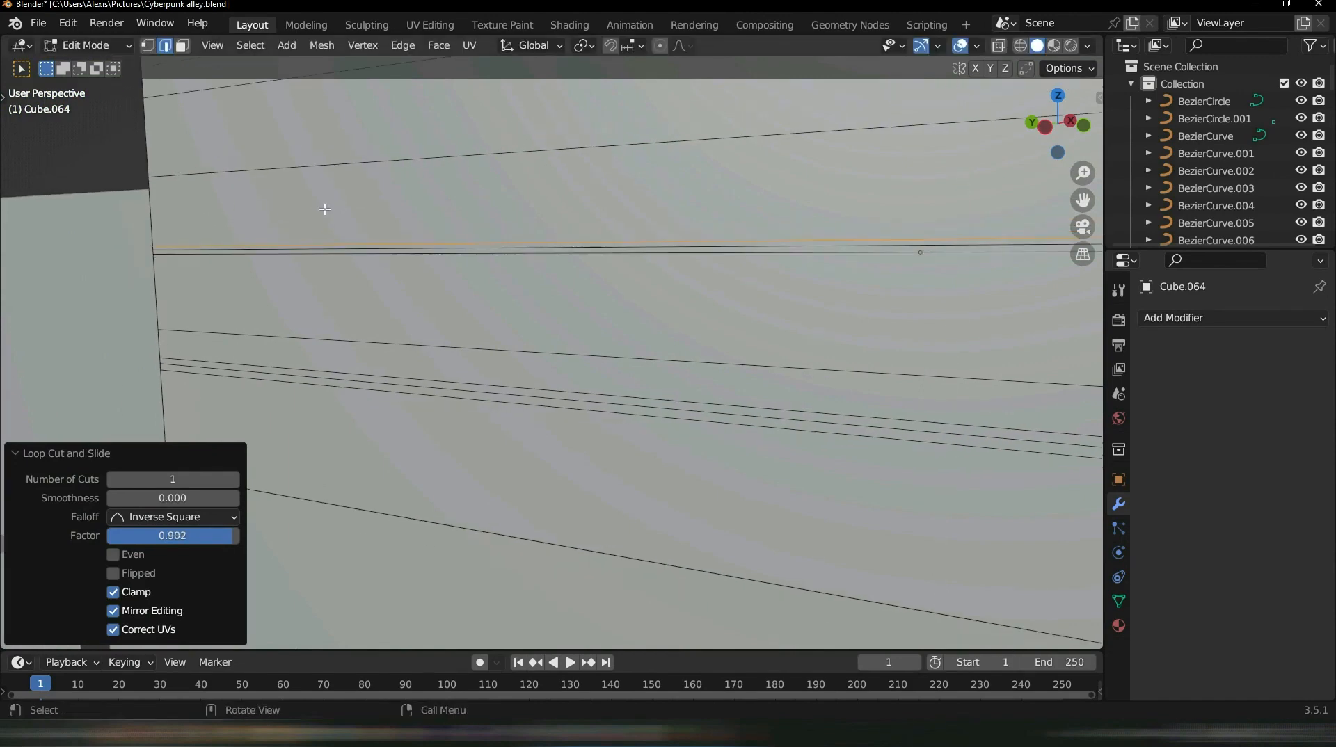
pyautogui.scroll(-2, 325, 209)
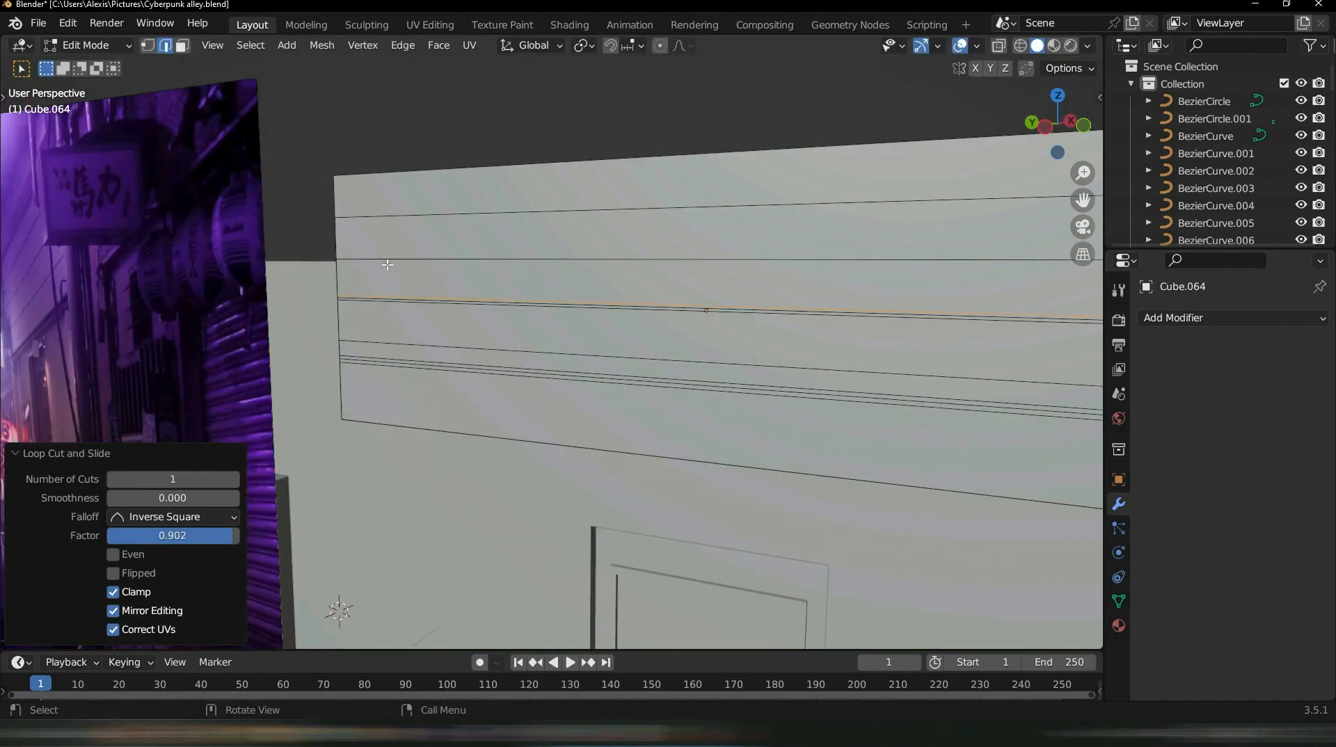
pyautogui.click(380, 215)
pyautogui.press('g')
pyautogui.press('z')
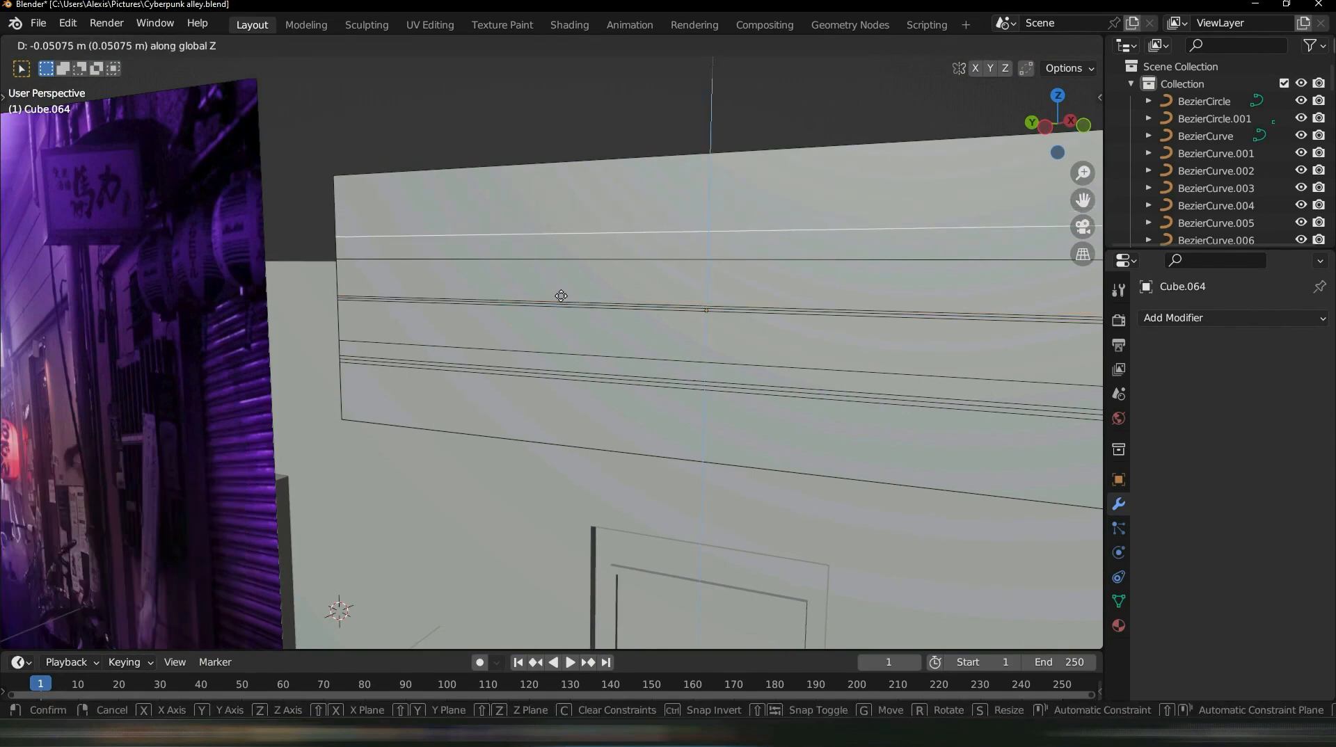
pyautogui.click(561, 298)
# Raise the slab's second horizontal cut by about 0.051 m along Z, placing it just beneath the topmost cut
pyautogui.click(526, 261)
pyautogui.press('g')
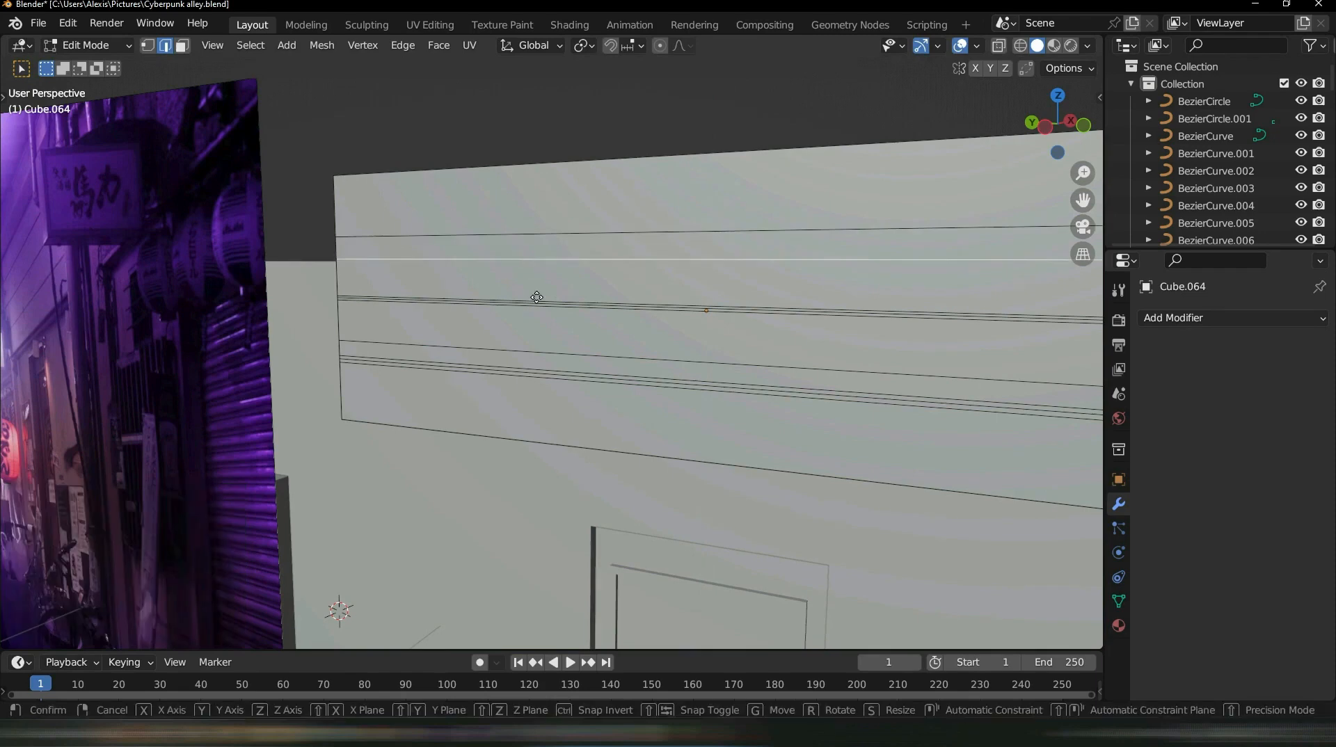
pyautogui.press('z')
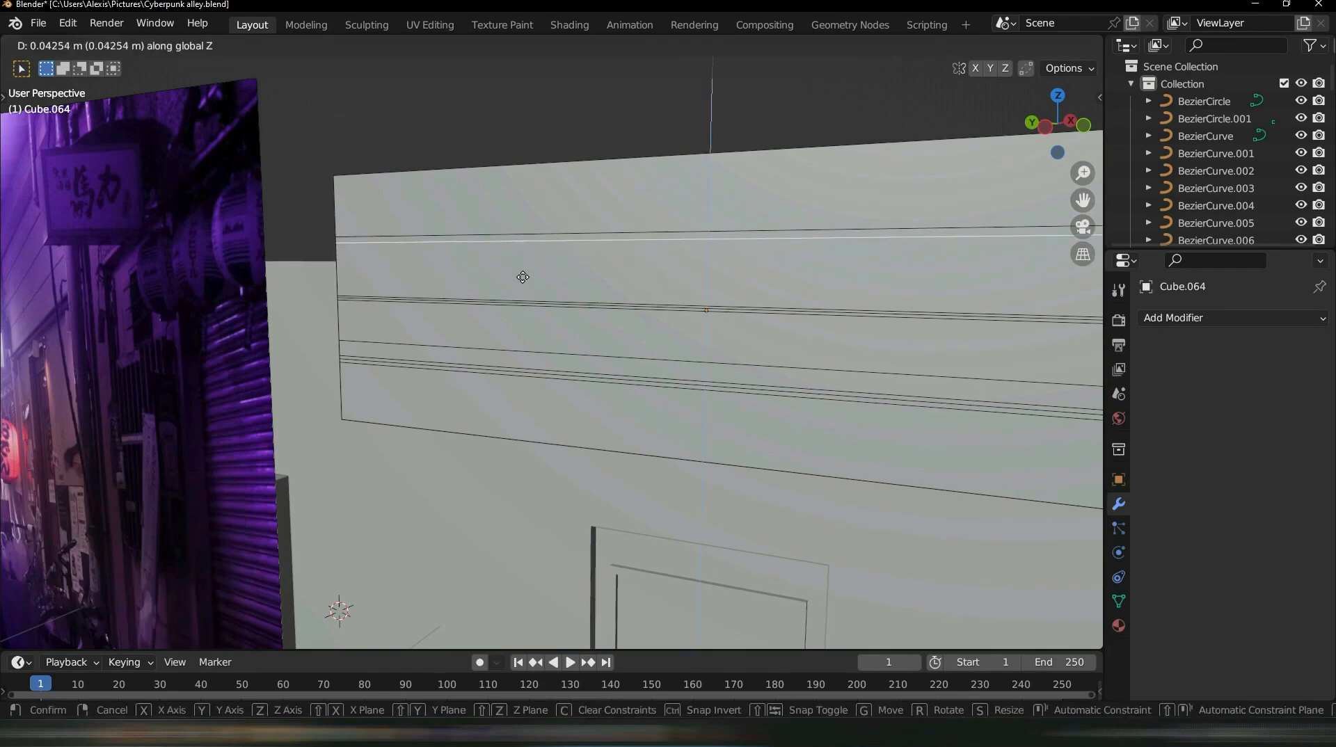
pyautogui.click(467, 254)
# Add a third loop cut just below the upper pair of horizontal lines, at factor -0.872
pyautogui.scroll(2, 501, 247)
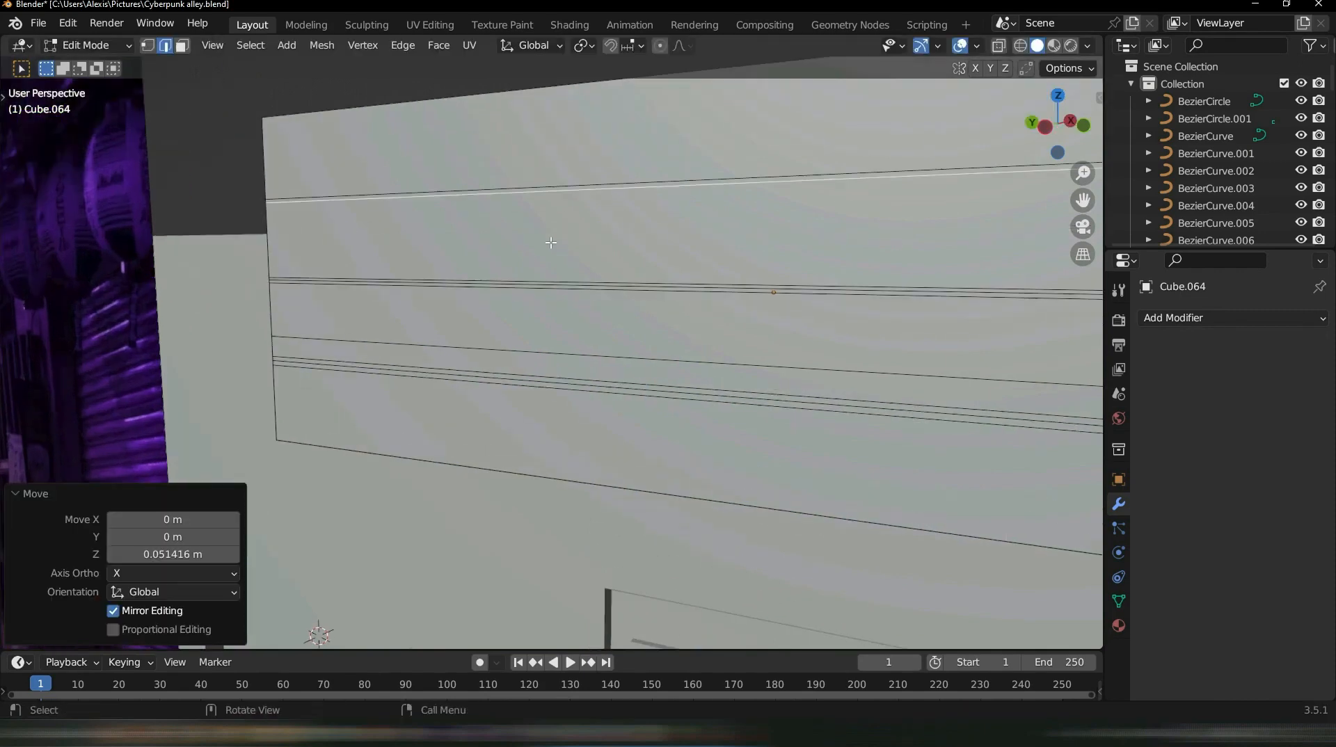
pyautogui.hotkey('ctrl', 'r')
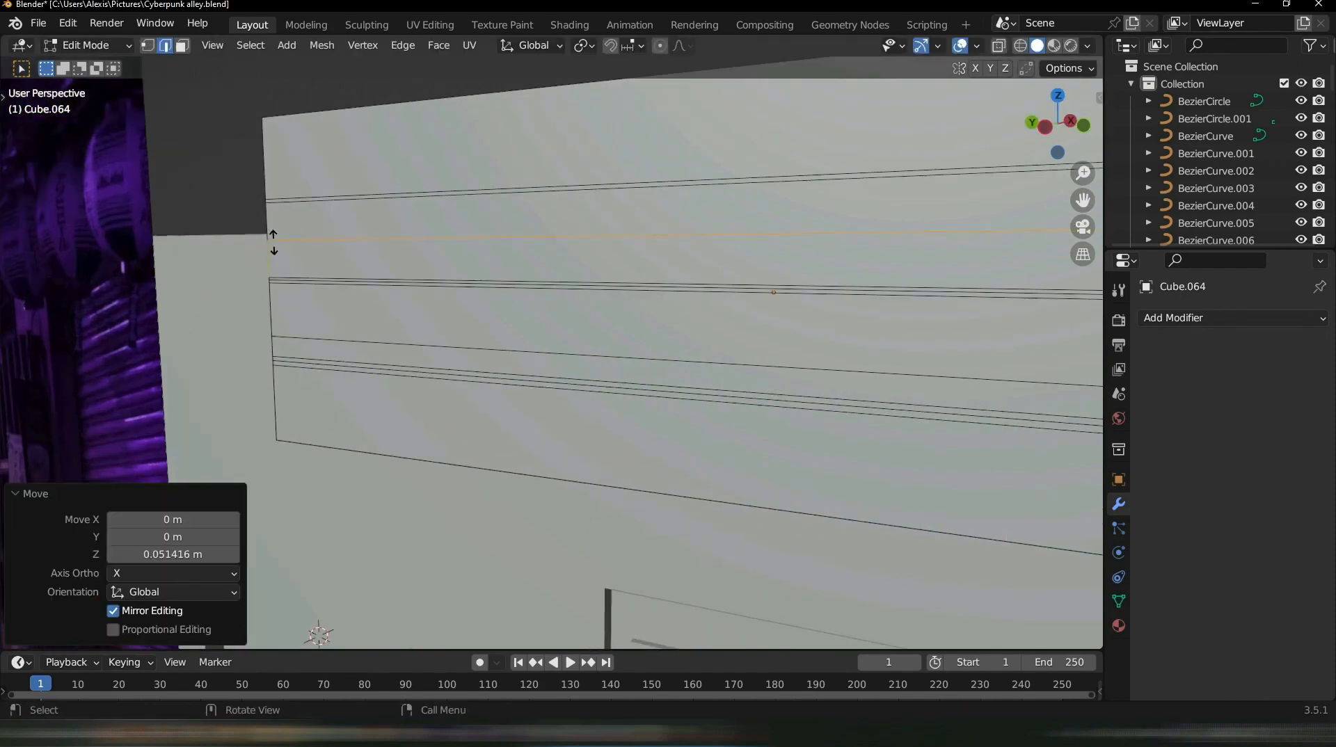
pyautogui.click(387, 223)
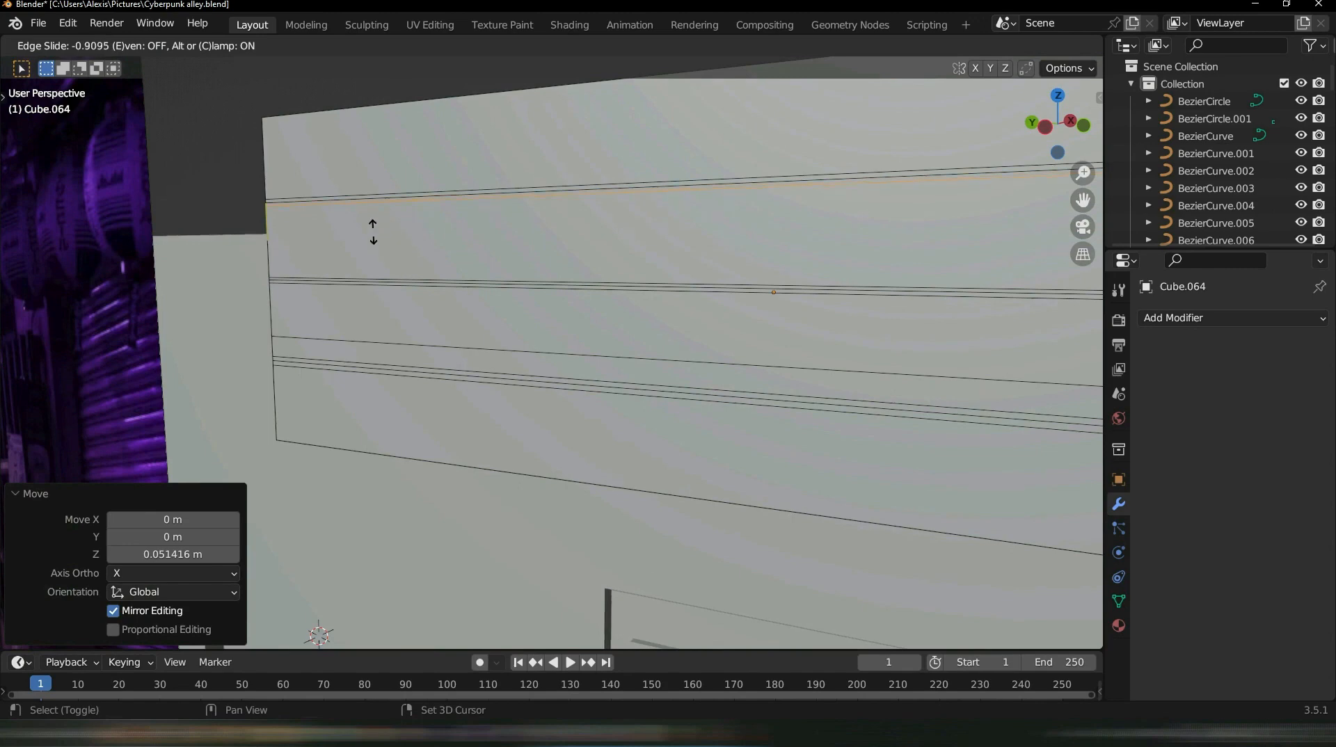
pyautogui.click(373, 243)
pyautogui.scroll(-2, 401, 246)
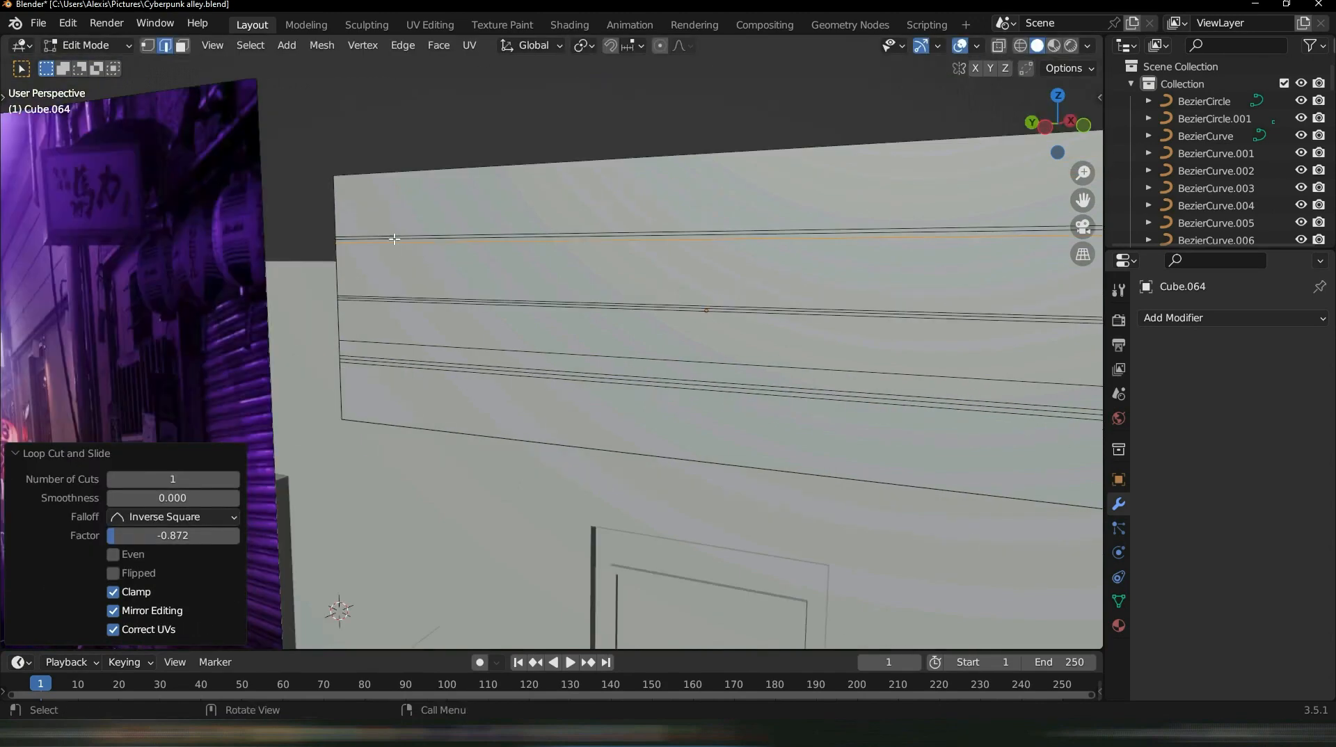
# Select the centre lines of the upper and middle line groups and push them in about 0.009 m along X as grooves
pyautogui.keyDown('shift'); pyautogui.click(394, 239); pyautogui.keyUp('shift')
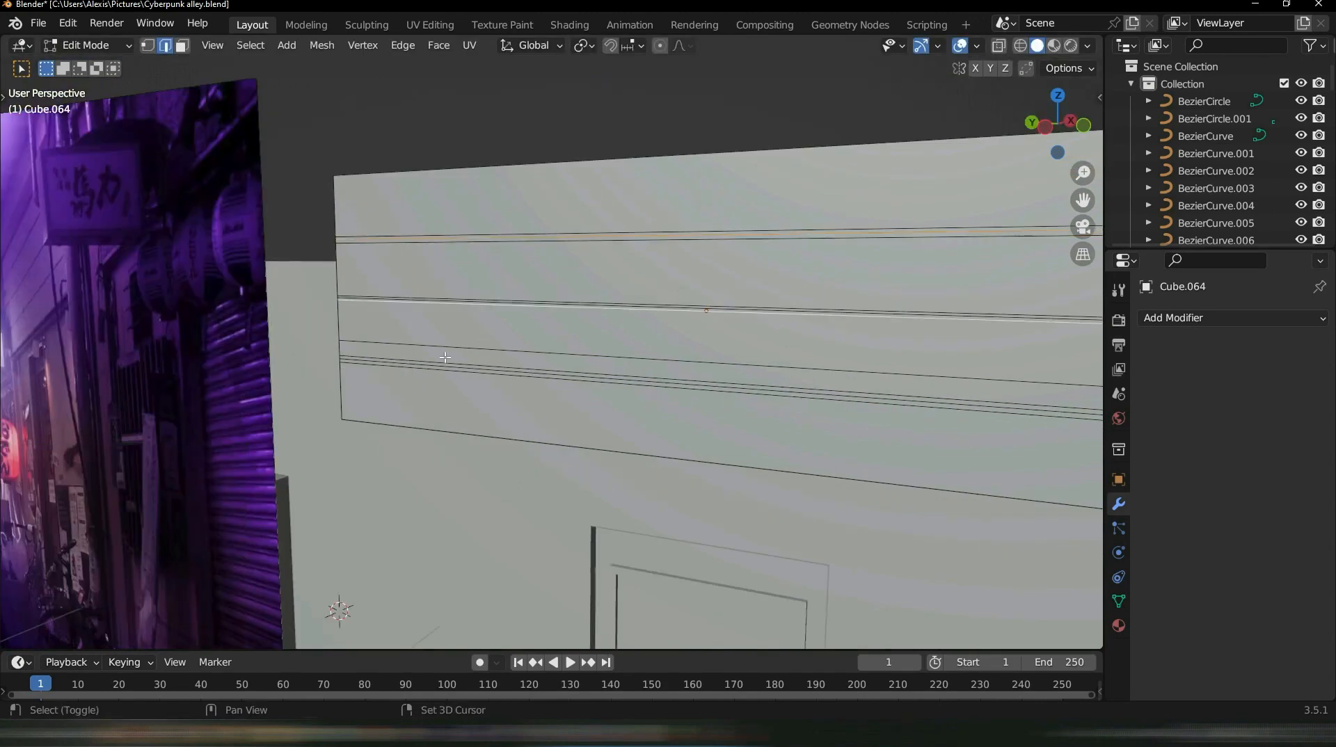
pyautogui.moveTo(445, 357); pyautogui.dragTo(583, 374, button='middle')
pyautogui.press('g')
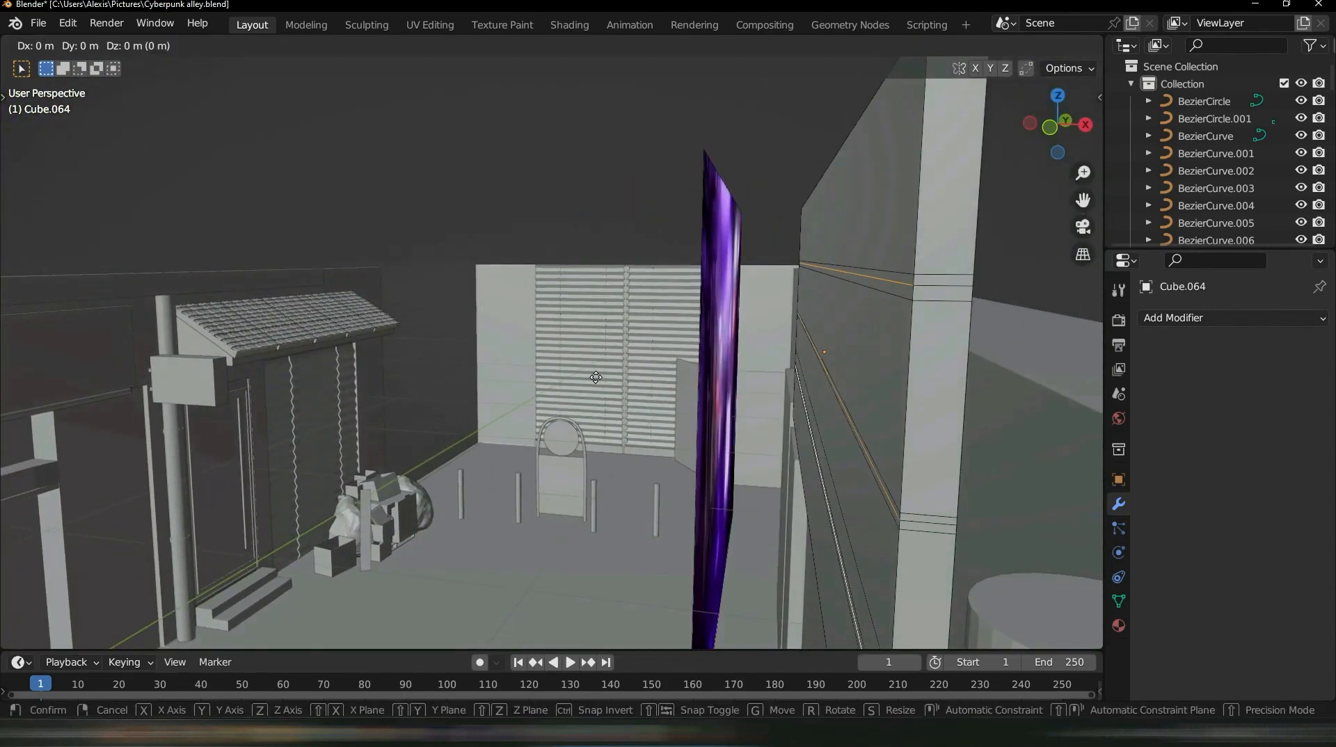
pyautogui.press('x')
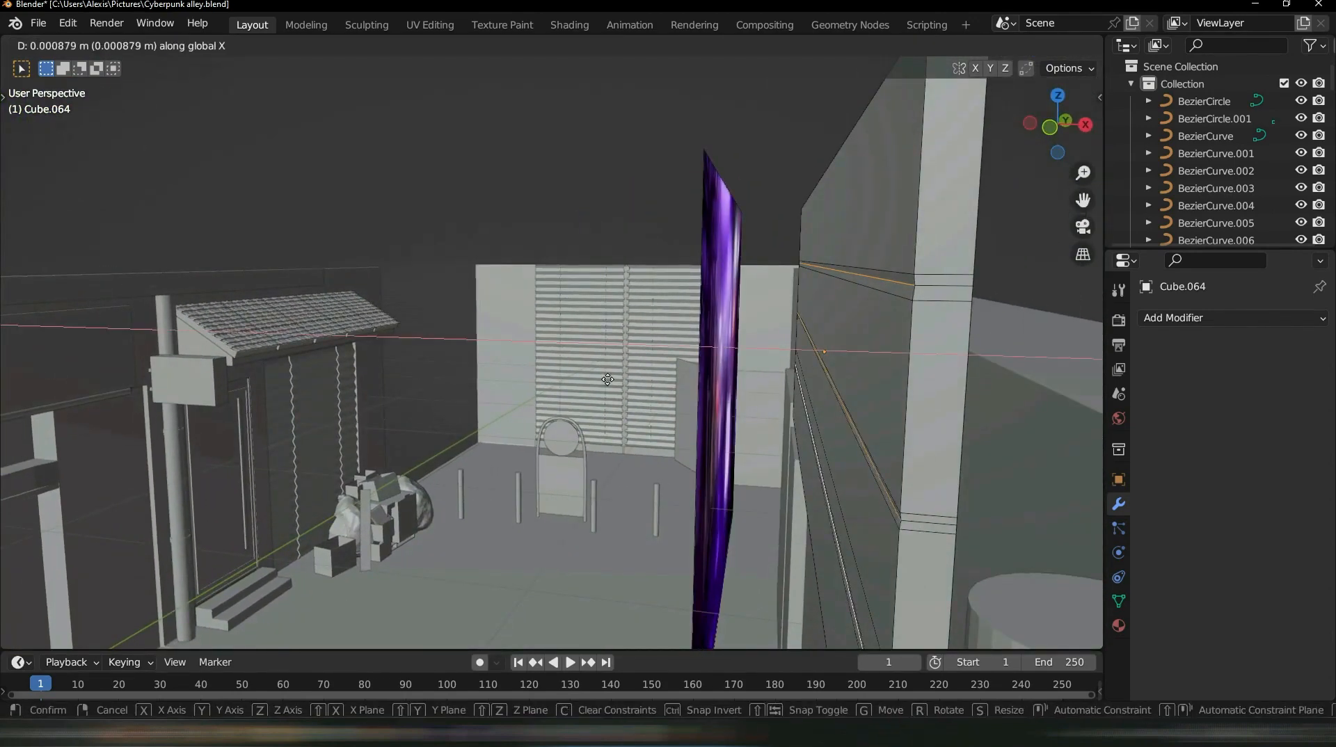
pyautogui.click(648, 382)
# Add a horizontal loop cut just above the slab's bottom edge, at factor 0.705
pyautogui.scroll(10, 717, 355)
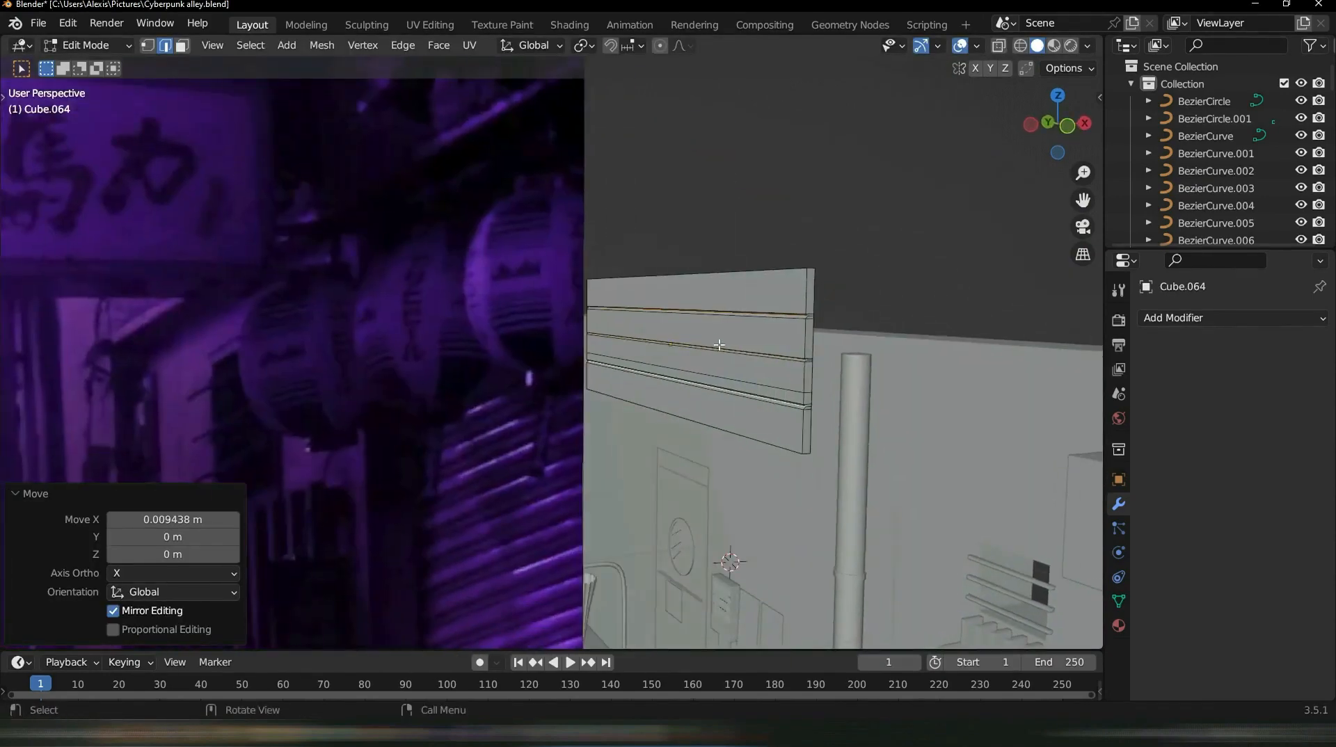
pyautogui.moveTo(719, 344); pyautogui.dragTo(644, 322, button='middle')
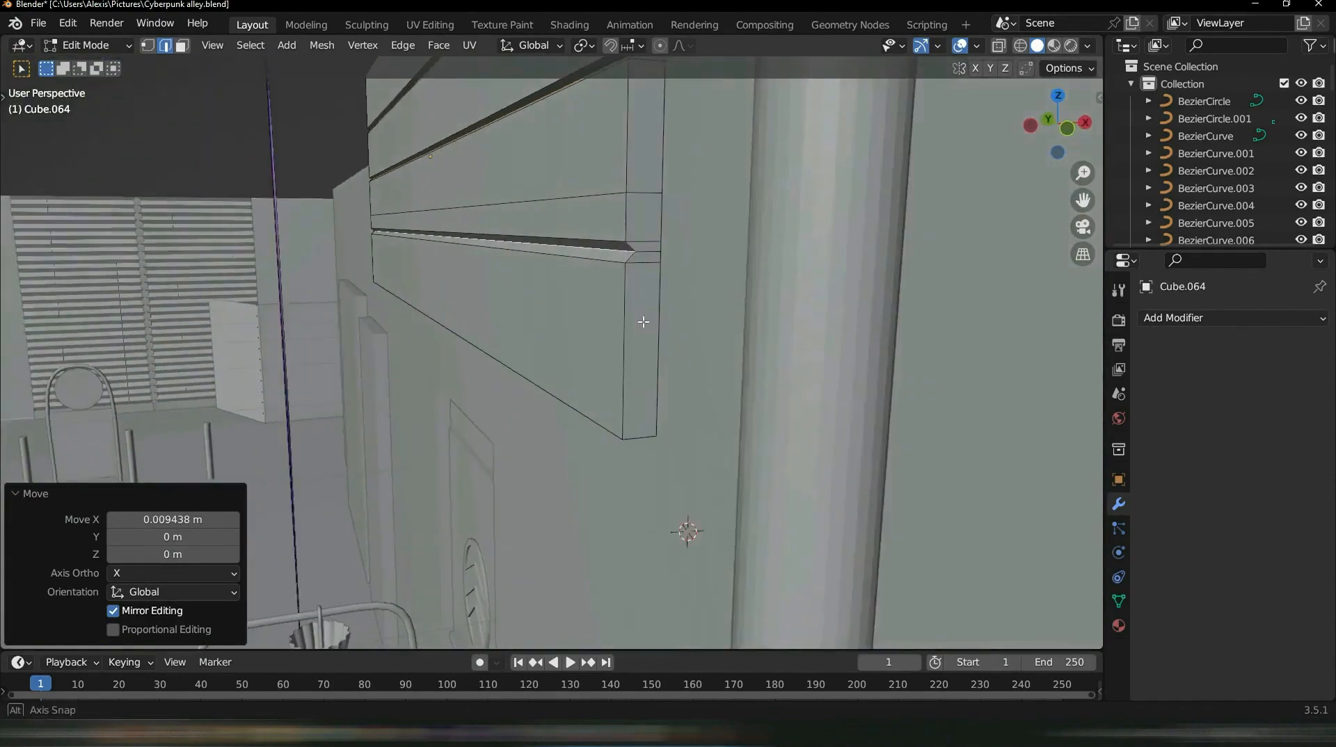
pyautogui.scroll(-10, 626, 320)
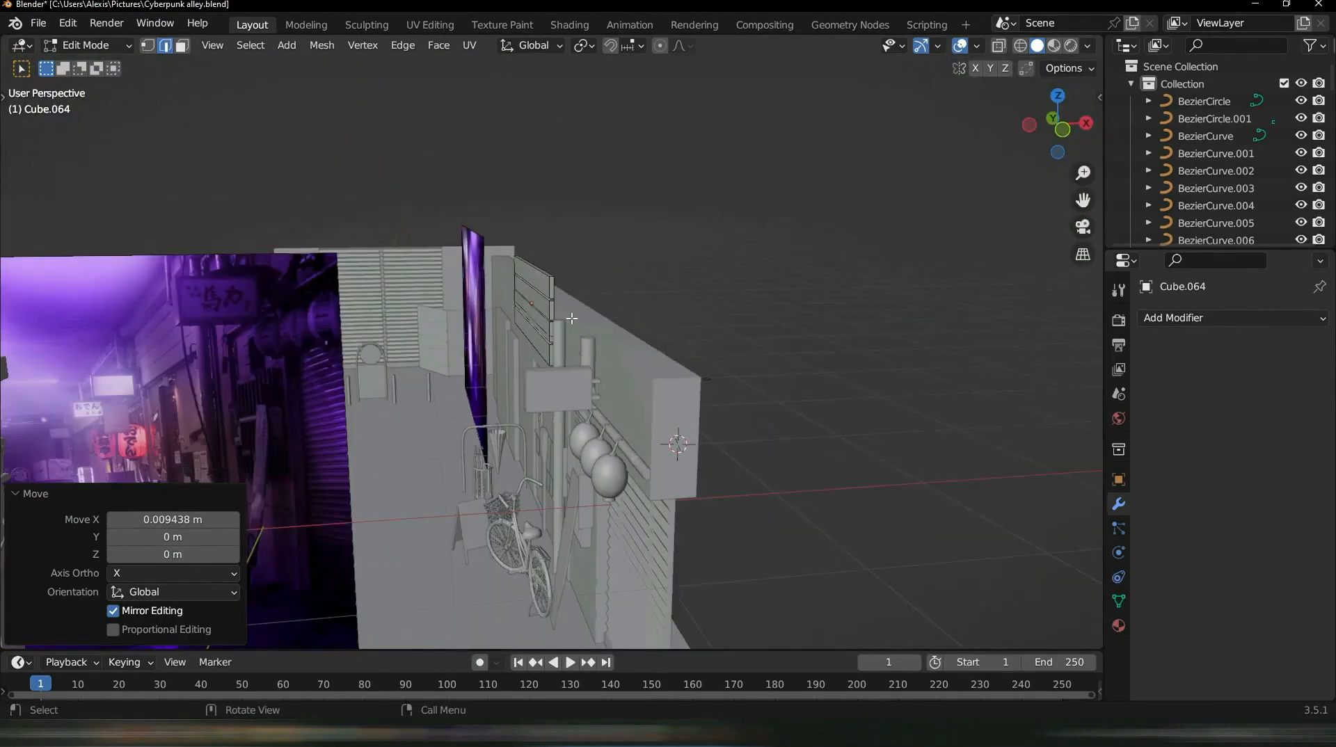
pyautogui.scroll(10, 572, 318)
pyautogui.moveTo(591, 327); pyautogui.dragTo(698, 339, button='middle')
pyautogui.scroll(-3, 594, 302)
pyautogui.scroll(3, 592, 302)
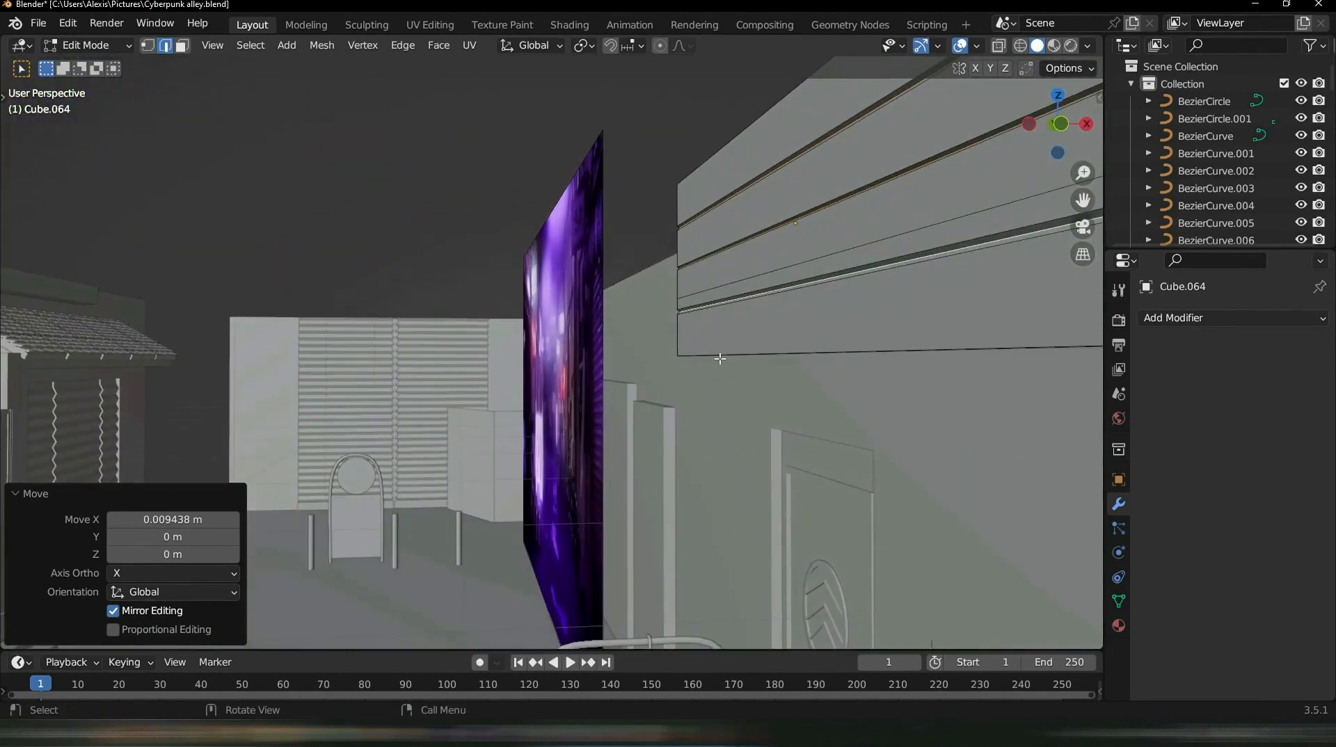
pyautogui.hotkey('ctrl', 'r')
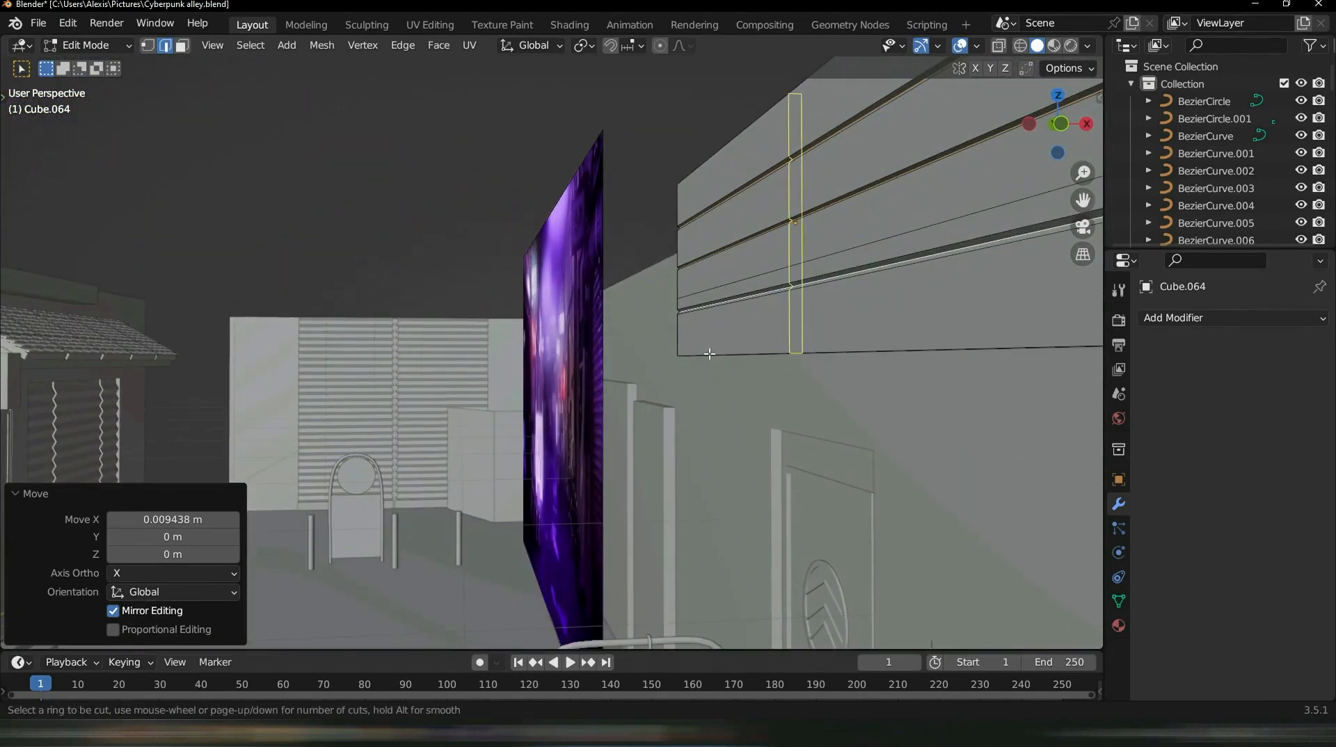
pyautogui.click(677, 350)
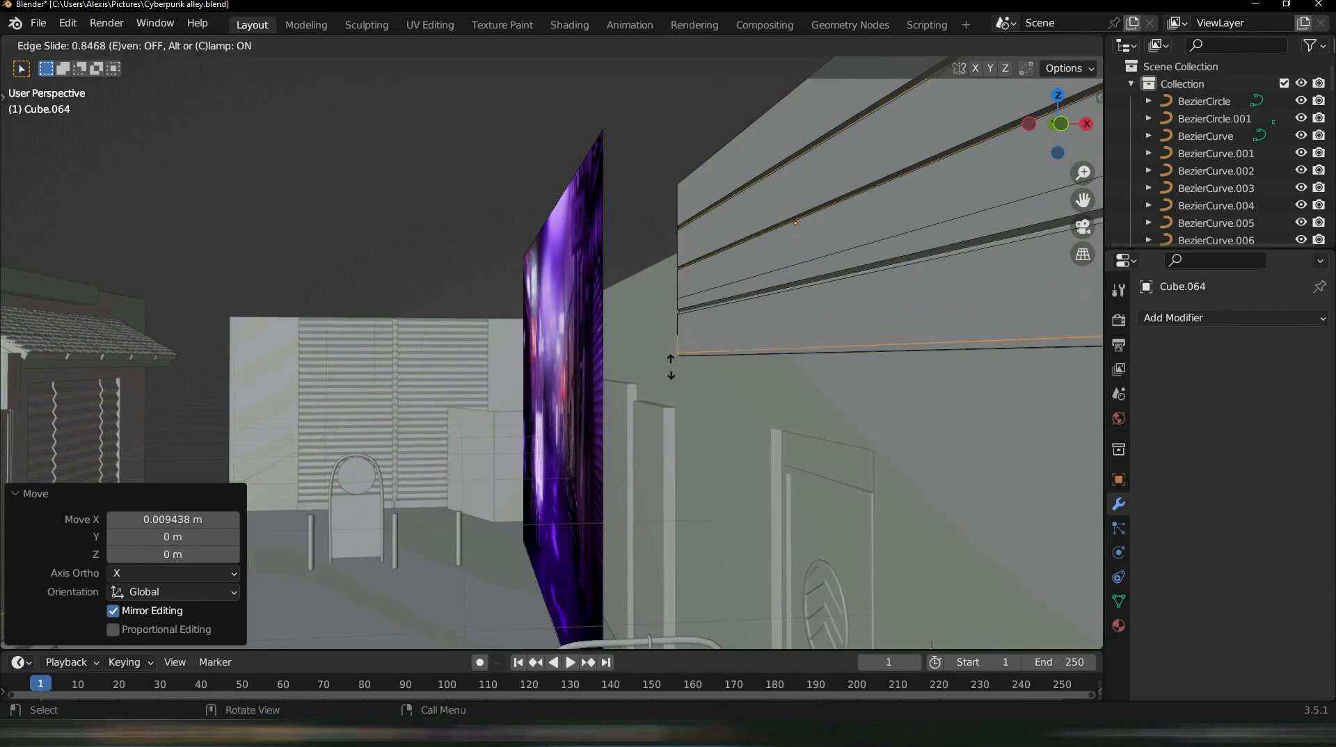
pyautogui.click(668, 362)
# Add a lengthwise loop cut near the middle of the slab's underside
pyautogui.moveTo(668, 362); pyautogui.dragTo(844, 379, button='middle')
pyautogui.hotkey('ctrl', 'r')
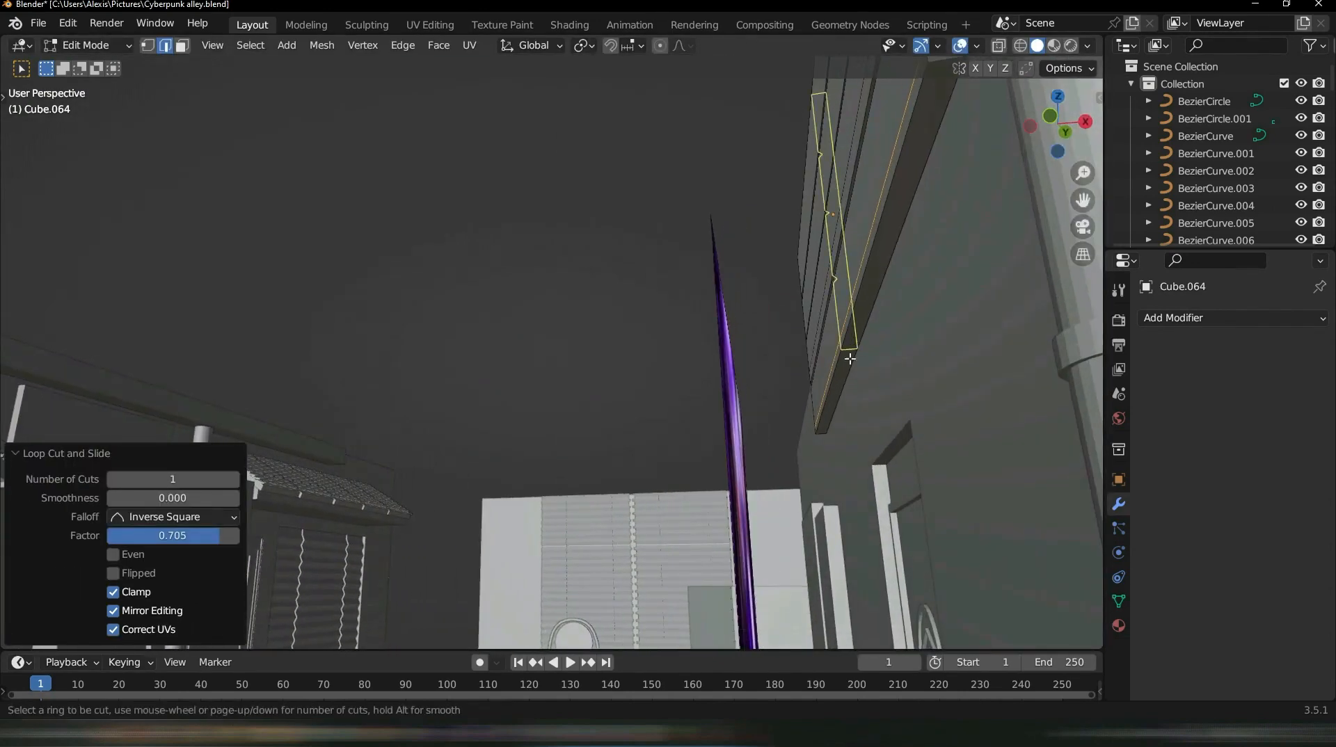
pyautogui.click(821, 430)
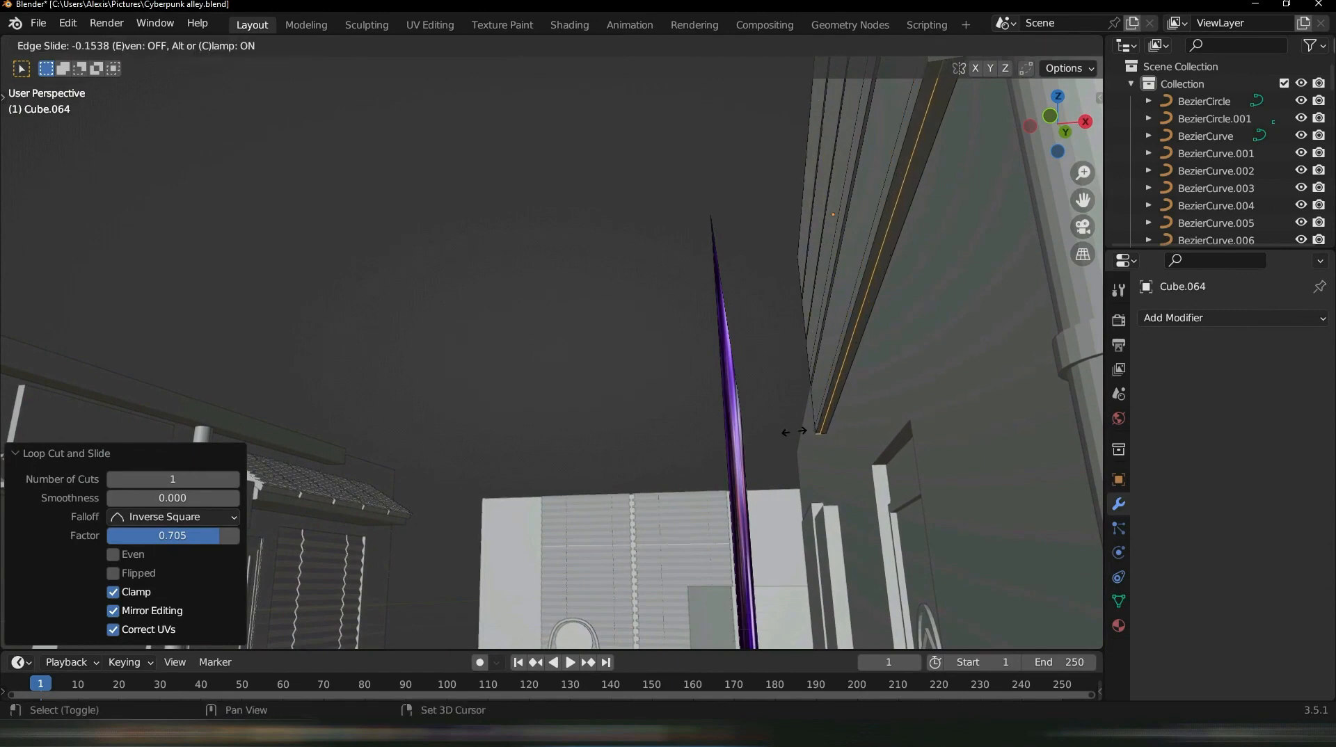
pyautogui.click(800, 433)
# Delete the slab's lower front edge to open a notch along its bottom
pyautogui.moveTo(800, 437); pyautogui.dragTo(896, 344, button='middle')
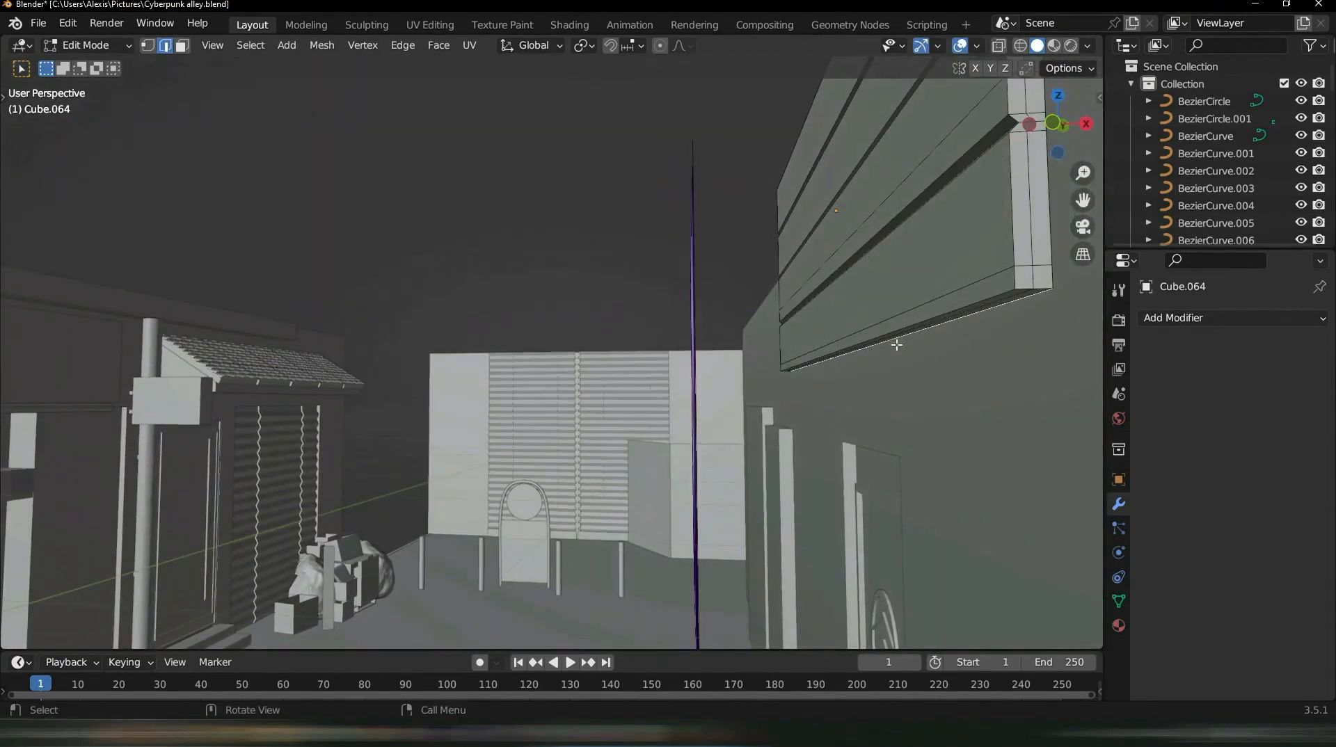
pyautogui.moveTo(999, 295); pyautogui.dragTo(939, 408, button='middle')
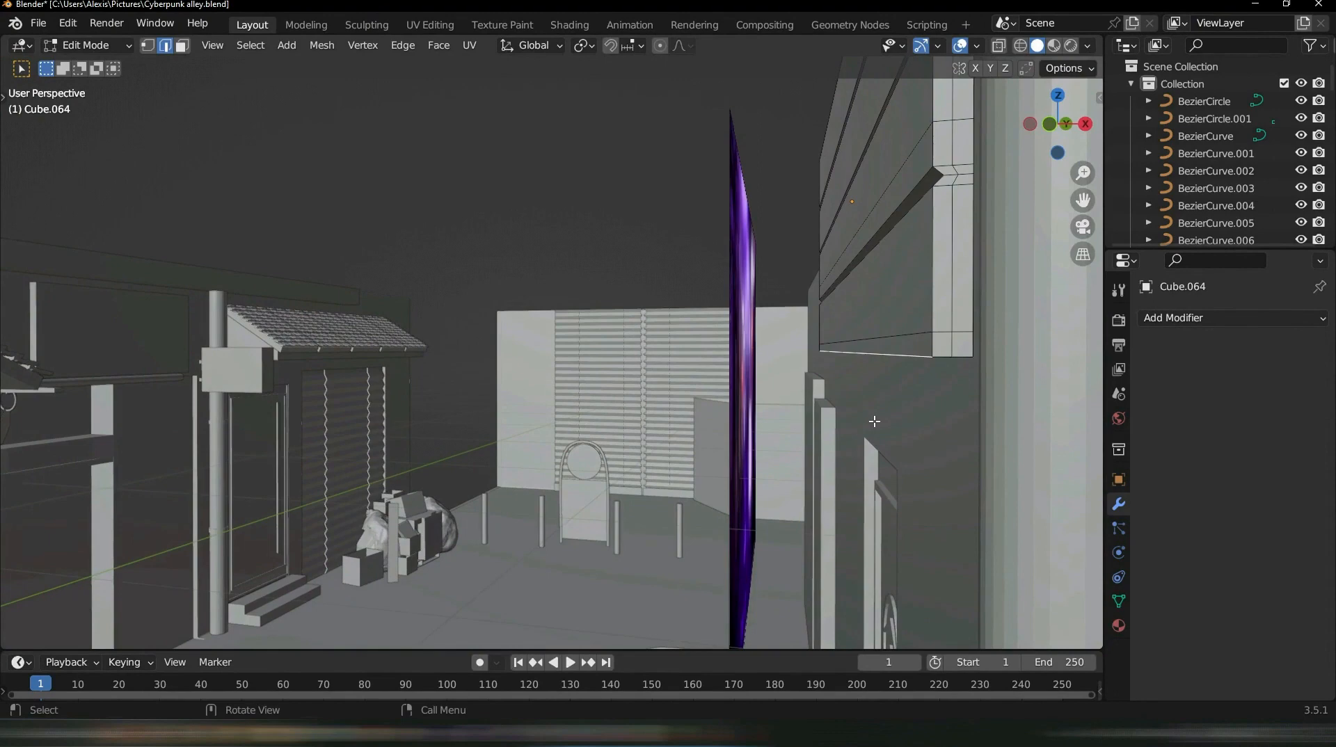
pyautogui.press('x')
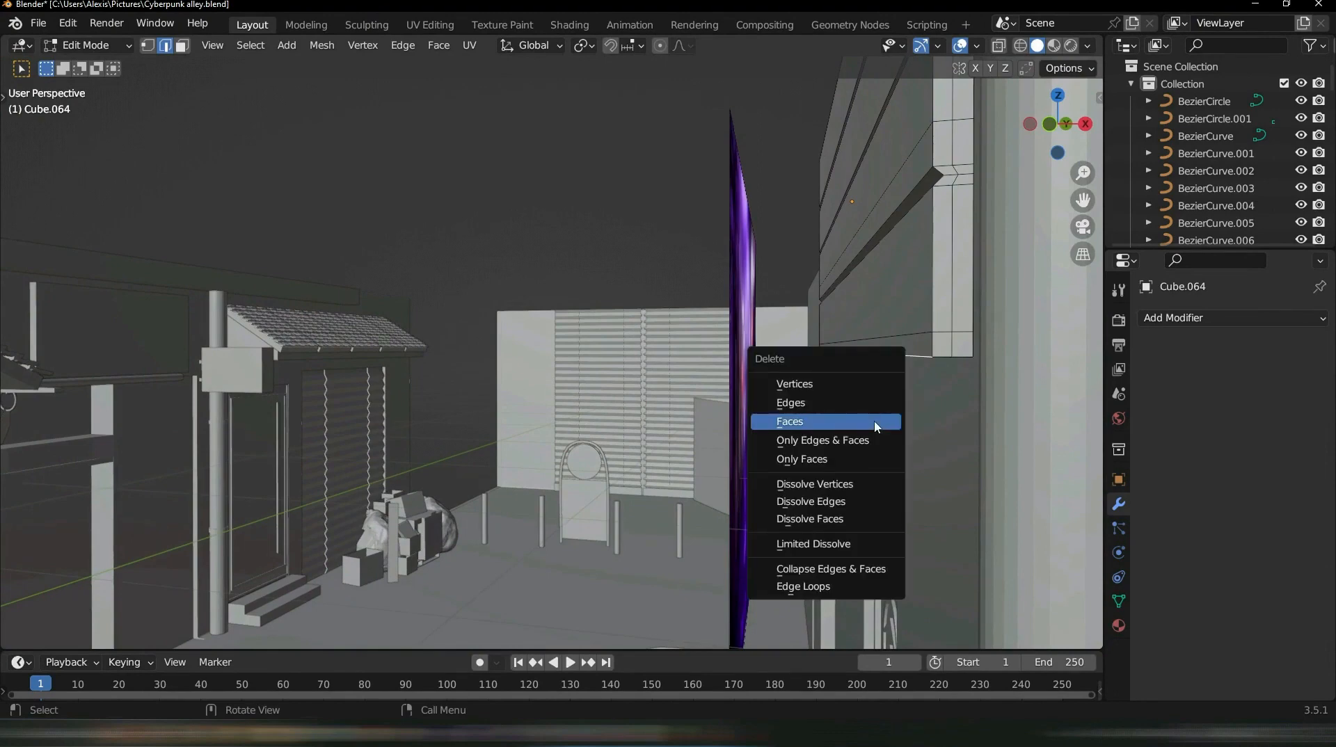
pyautogui.click(822, 404)
# Delete the leftover corner vertex at the far end of the slab's bottom notch
pyautogui.press('1')
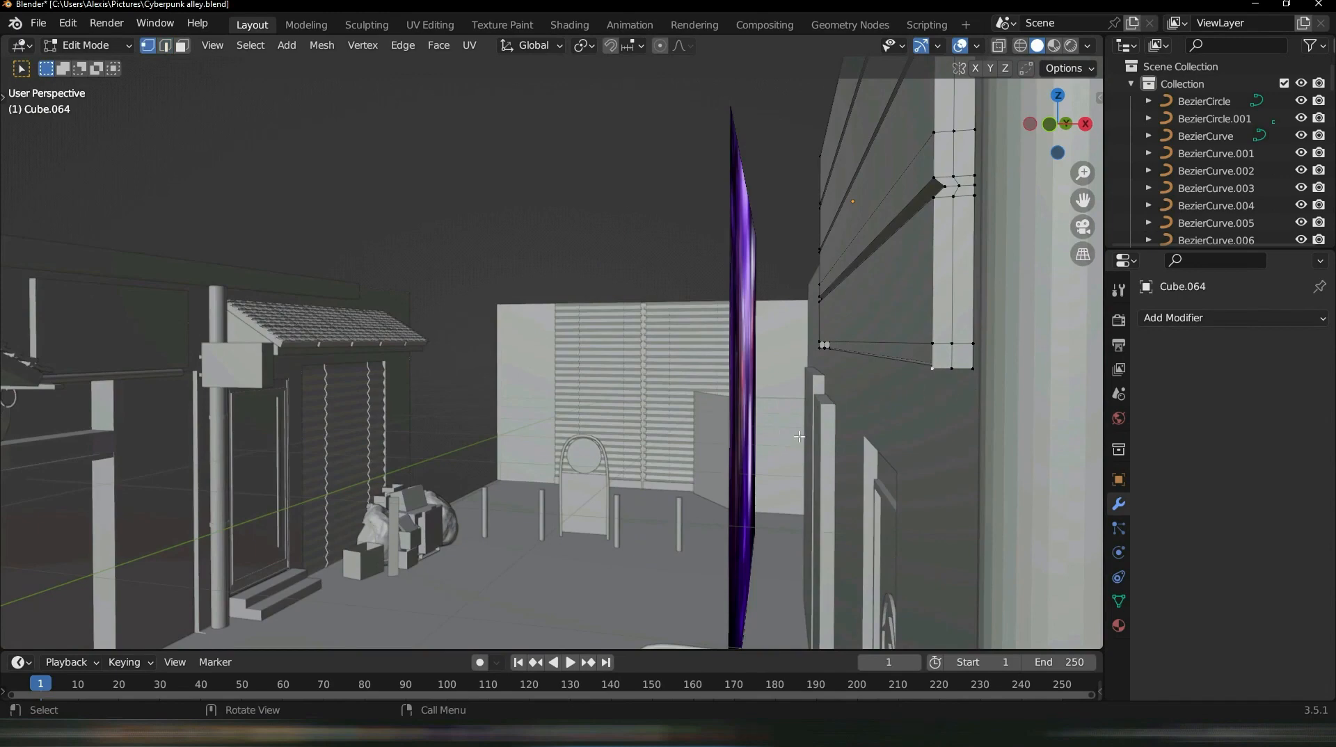
pyautogui.scroll(5, 798, 437)
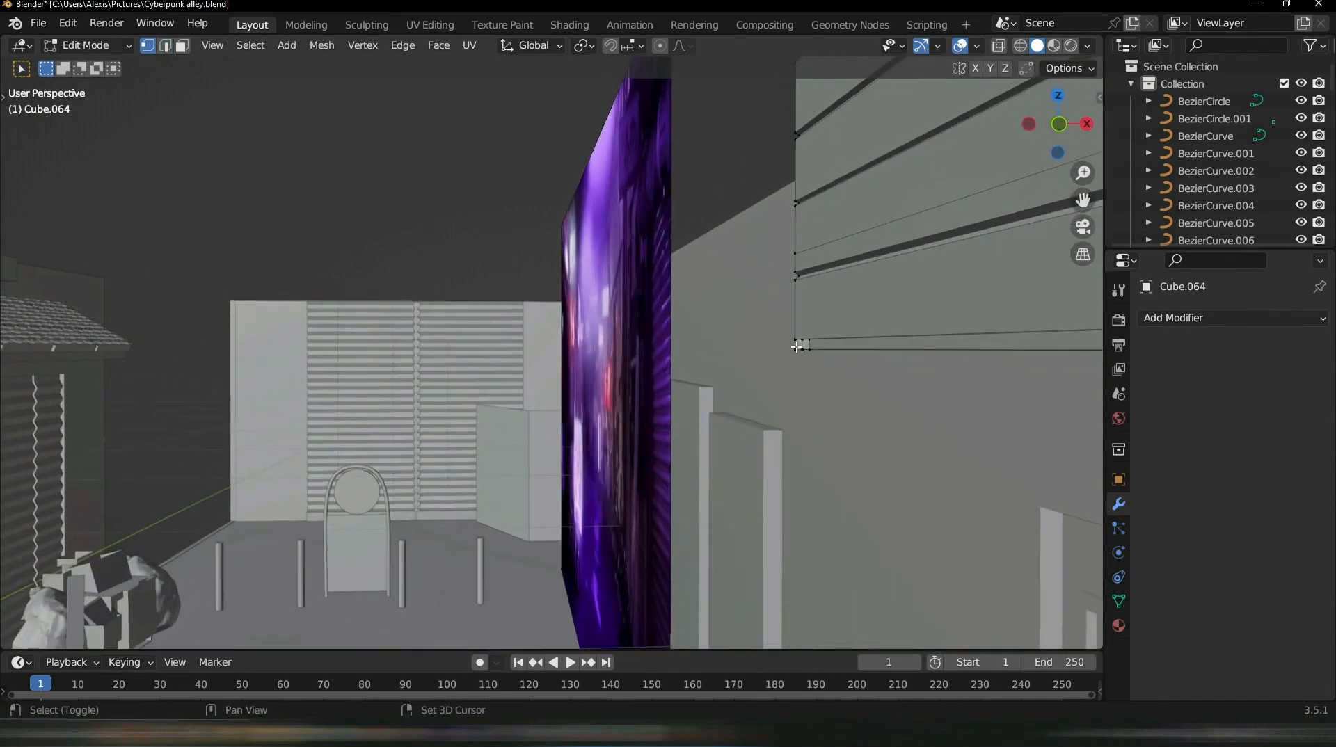
pyautogui.press('x')
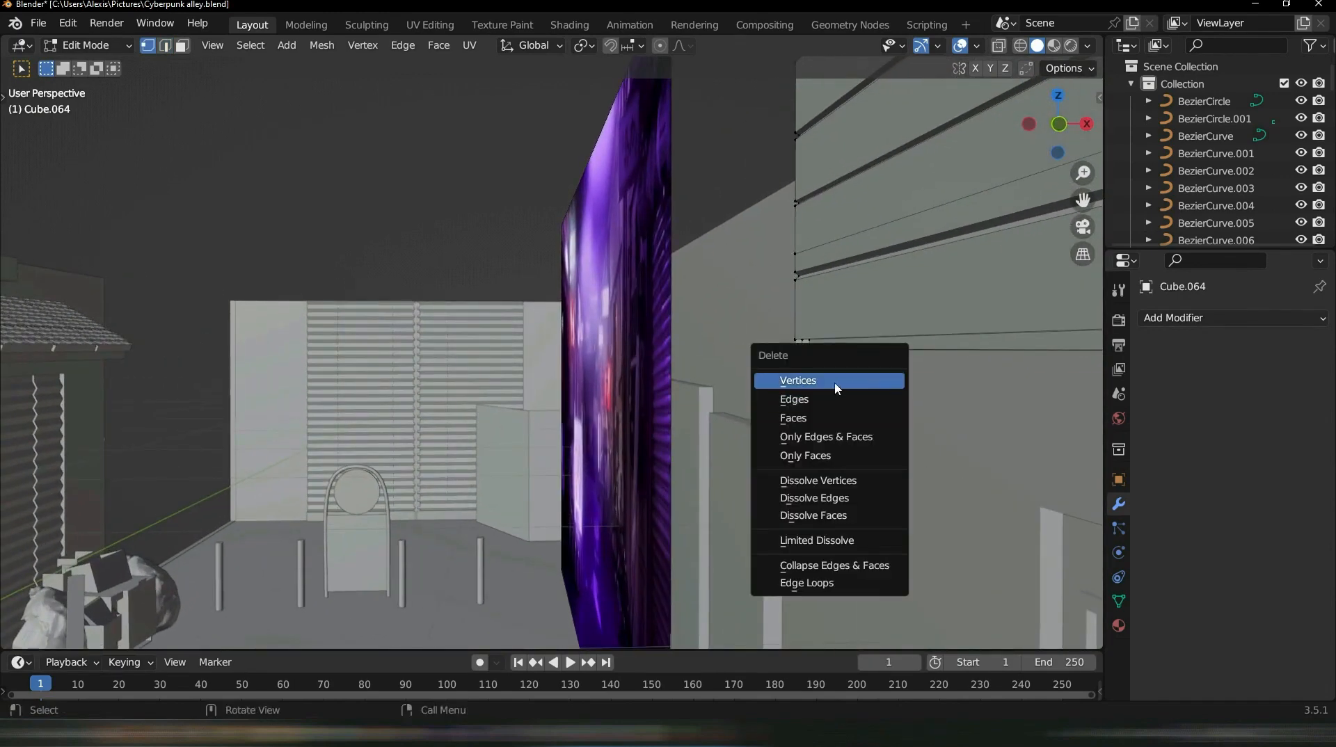
pyautogui.click(837, 388)
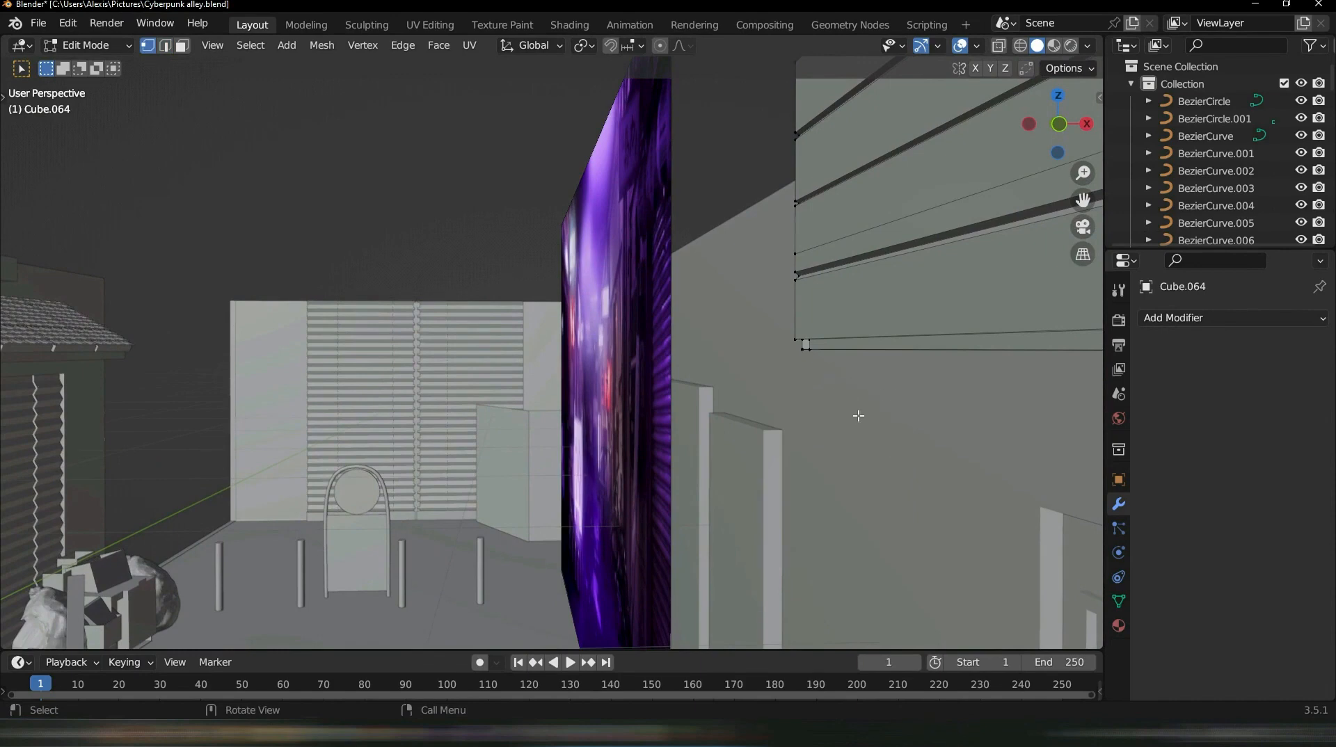
# Select the lengthwise edges inside the slab's bottom notch and fill the notch's vertical back face
pyautogui.press('2')
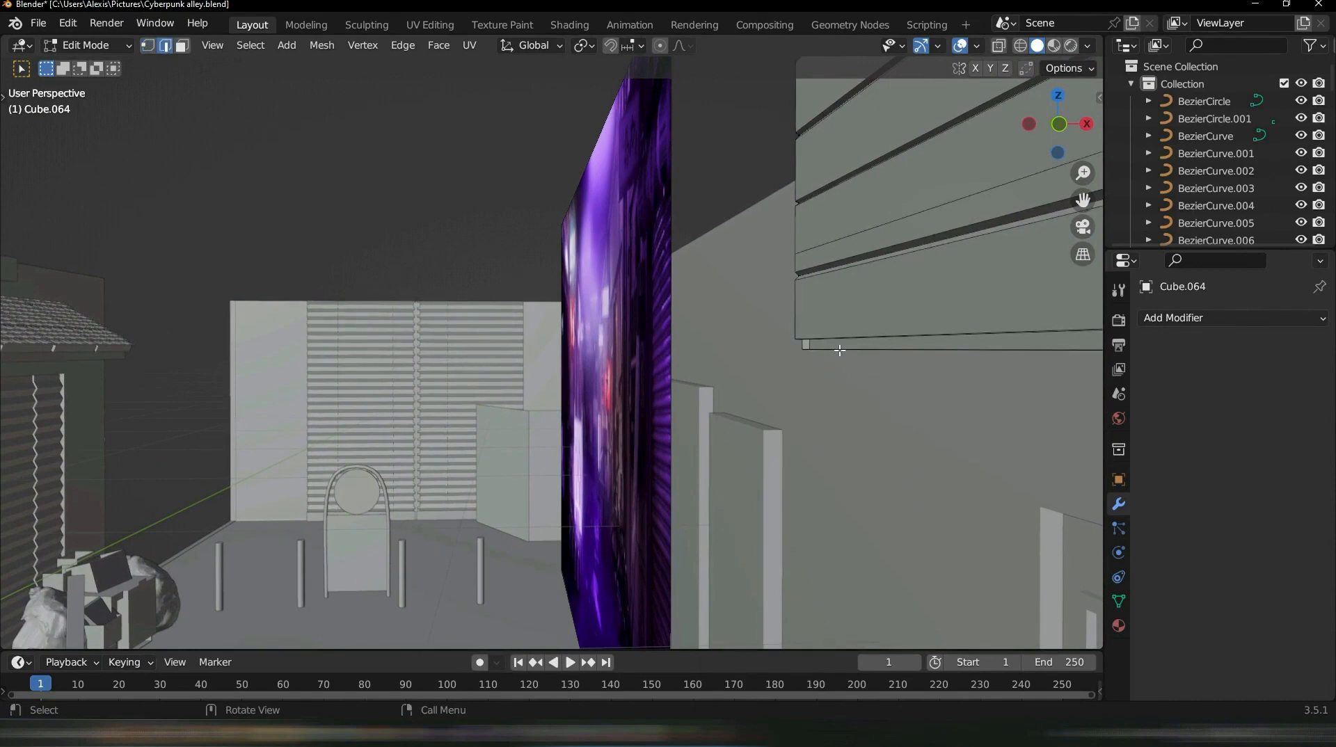
pyautogui.click(840, 349)
pyautogui.moveTo(840, 351); pyautogui.dragTo(928, 435, button='middle')
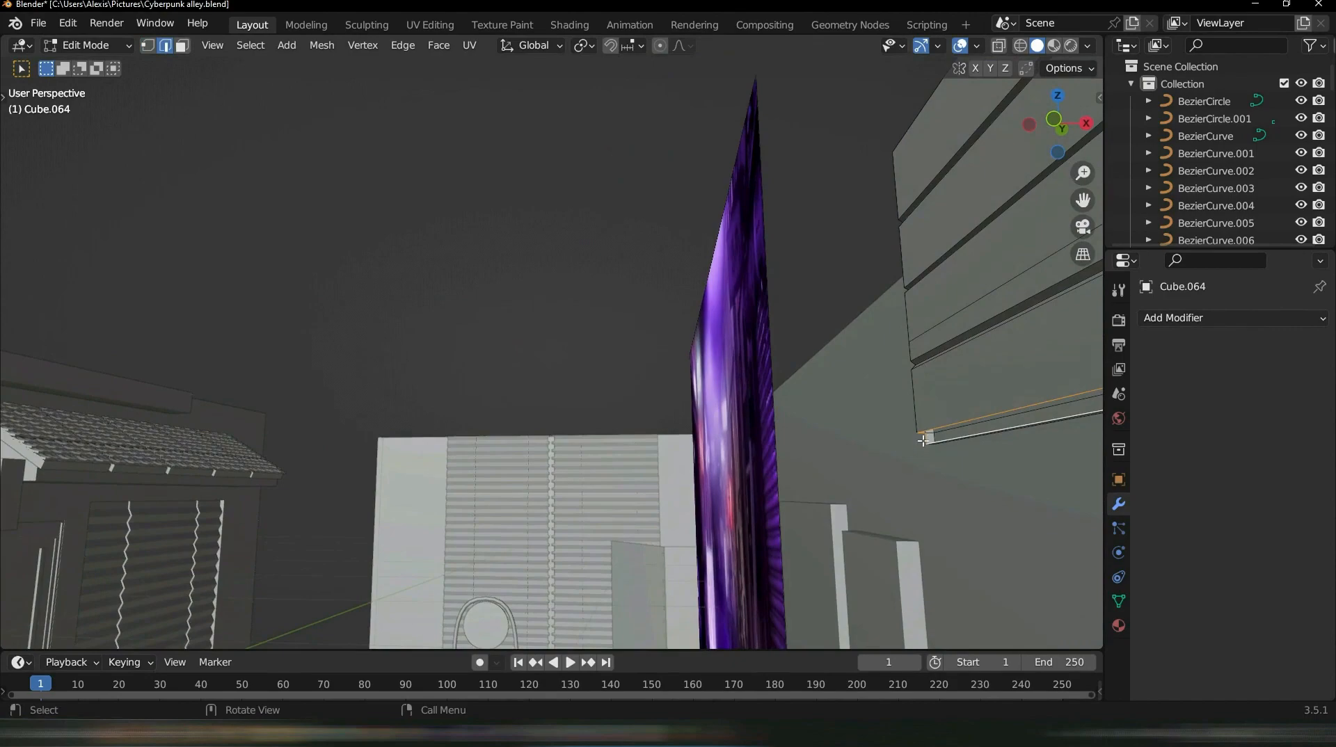
pyautogui.hotkey('alt', 'a')
pyautogui.moveTo(944, 538); pyautogui.dragTo(89, 480, button='middle')
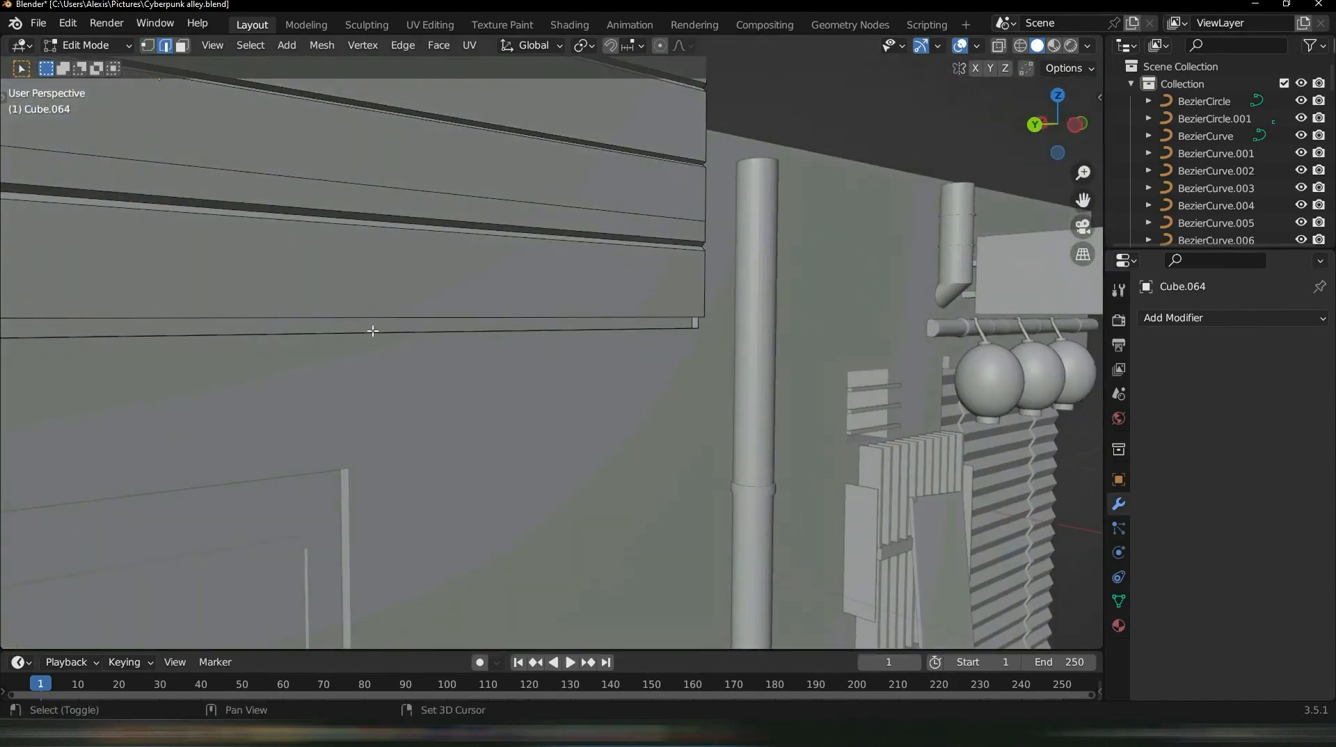
pyautogui.click(355, 333)
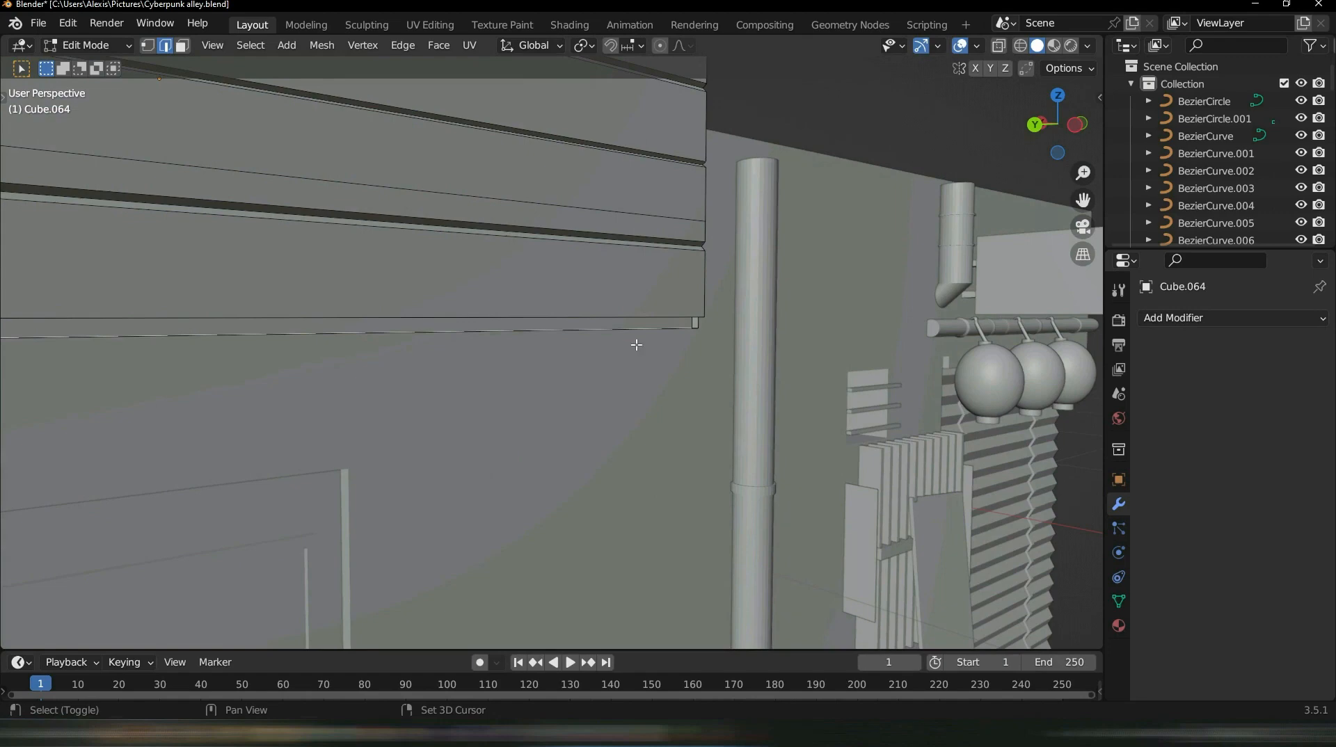
pyautogui.keyDown('shift'); pyautogui.click(701, 325); pyautogui.keyUp('shift')
pyautogui.moveTo(701, 324); pyautogui.dragTo(570, 366, button='middle')
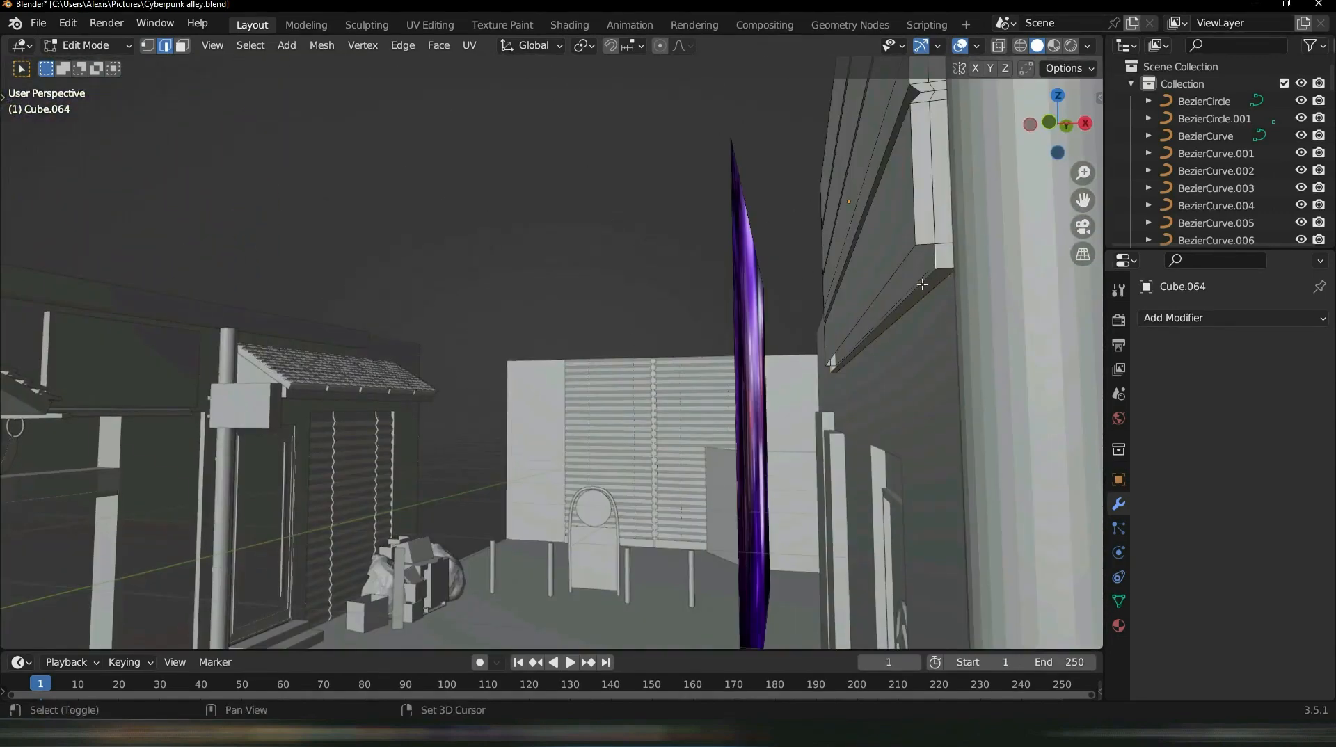
pyautogui.moveTo(858, 338); pyautogui.dragTo(842, 363, button='middle')
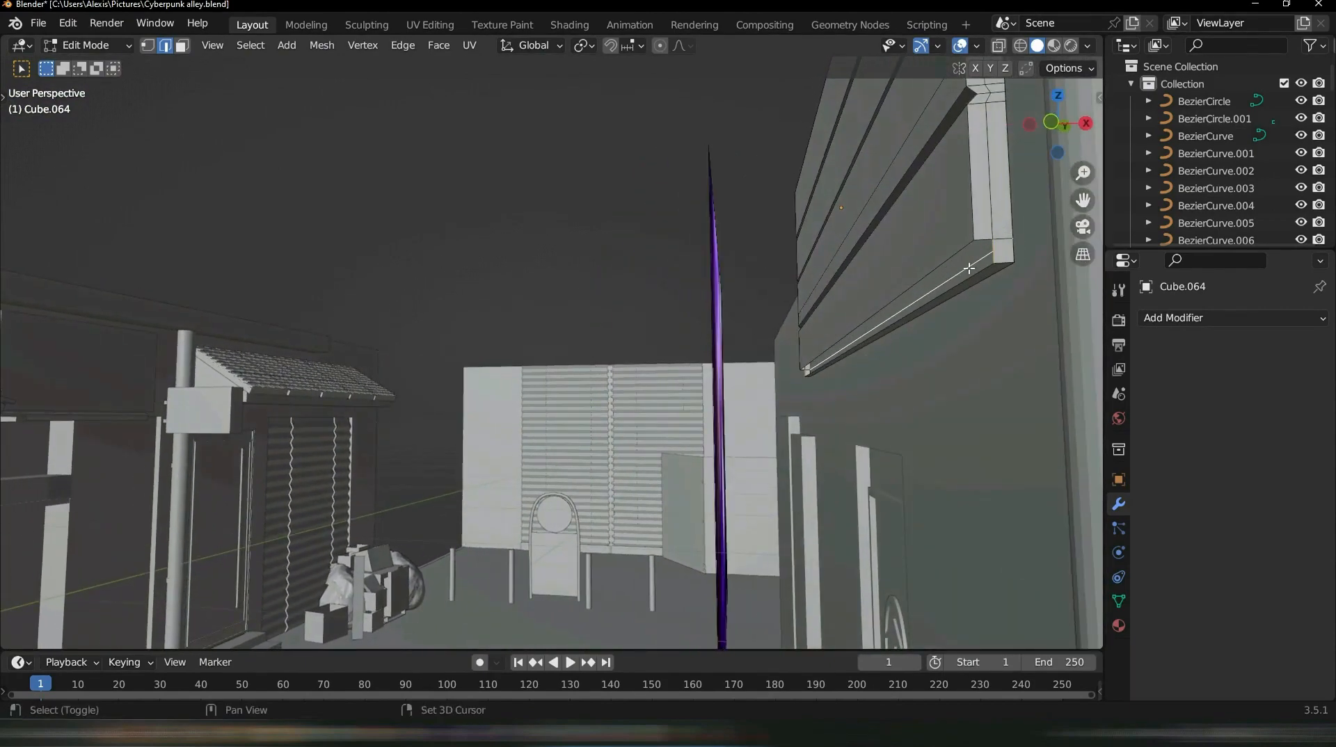
pyautogui.moveTo(843, 384); pyautogui.dragTo(1054, 338, button='middle')
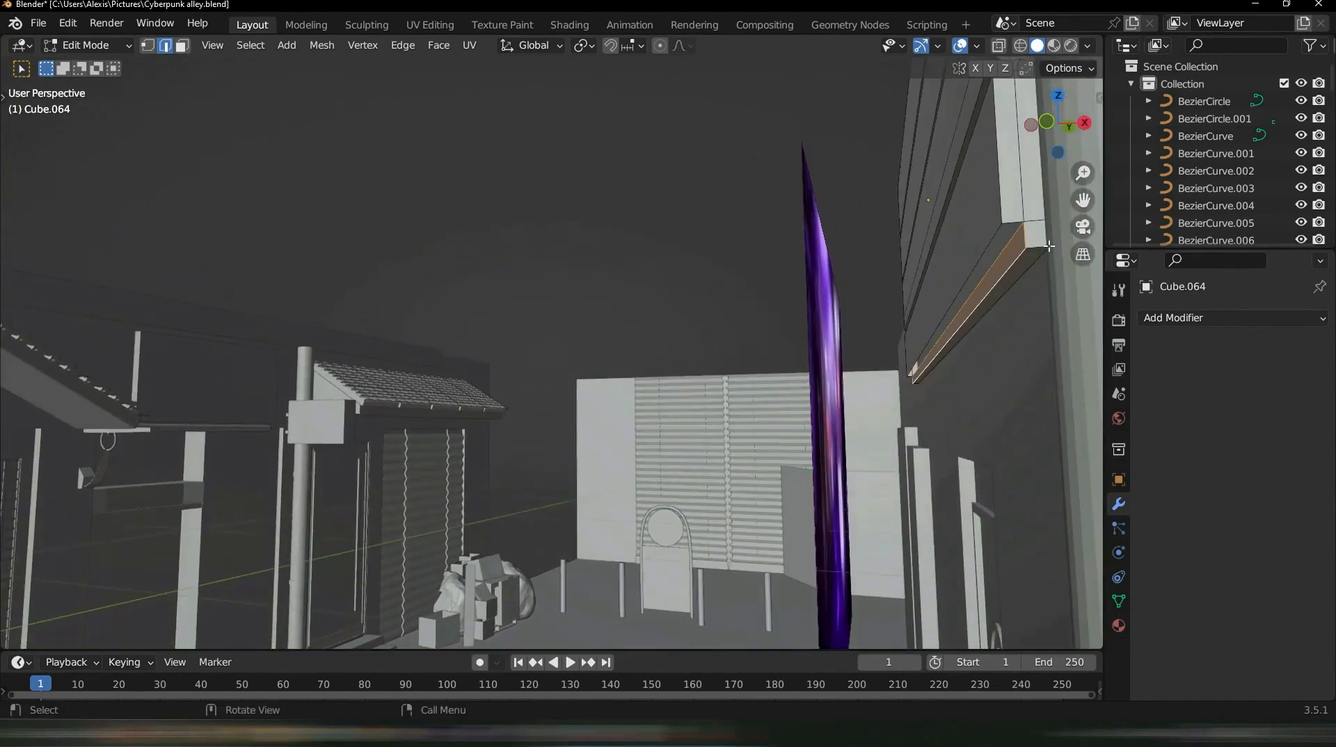
# Close the notch's top between its inner edge and the slab's lower front edge, and return to Object Mode
pyautogui.click(1011, 237)
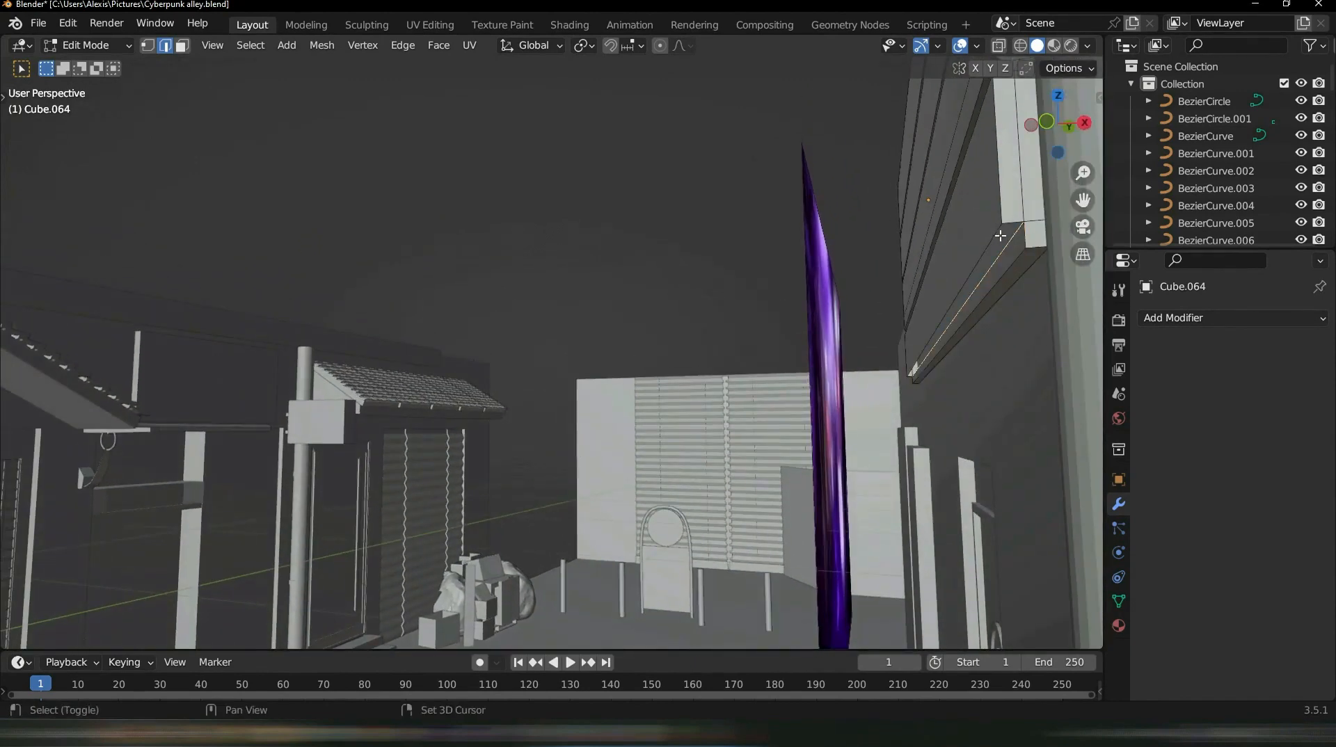
pyautogui.keyDown('shift'); pyautogui.click(998, 231); pyautogui.keyUp('shift')
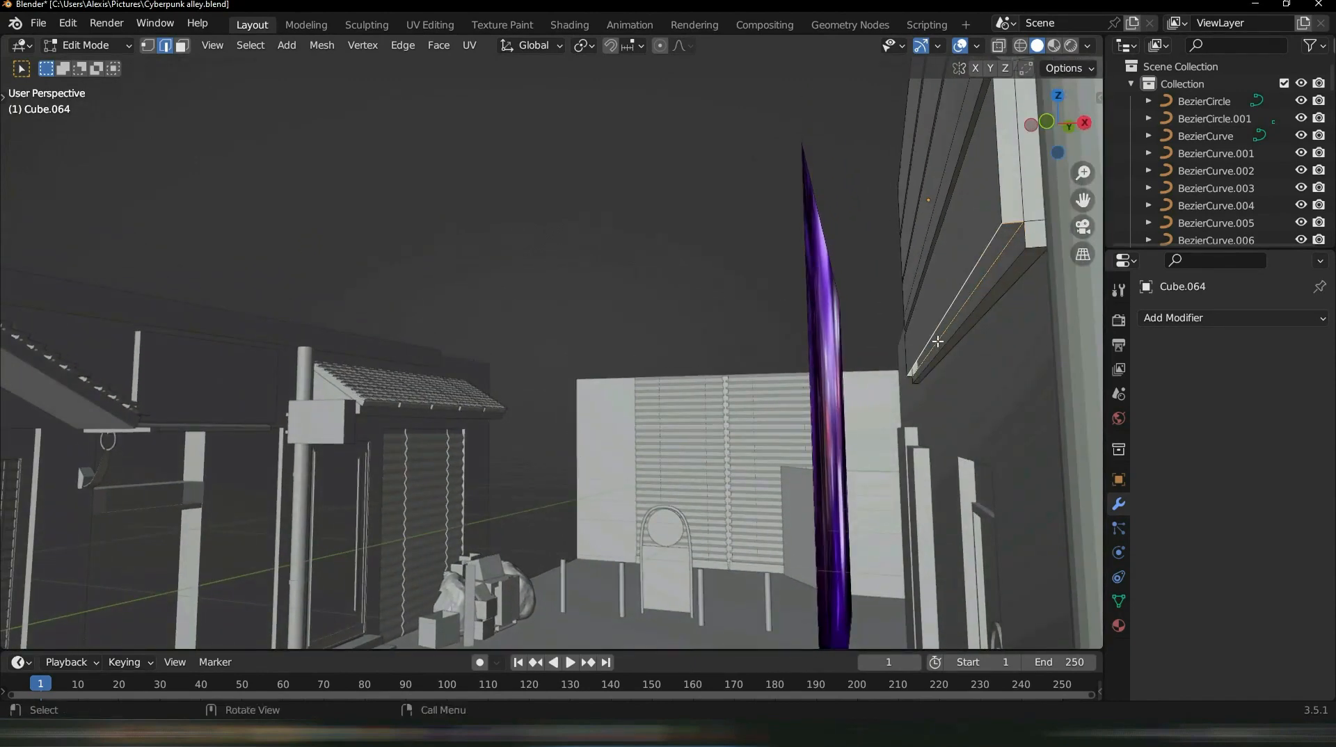
pyautogui.moveTo(901, 356); pyautogui.dragTo(689, 119, button='middle')
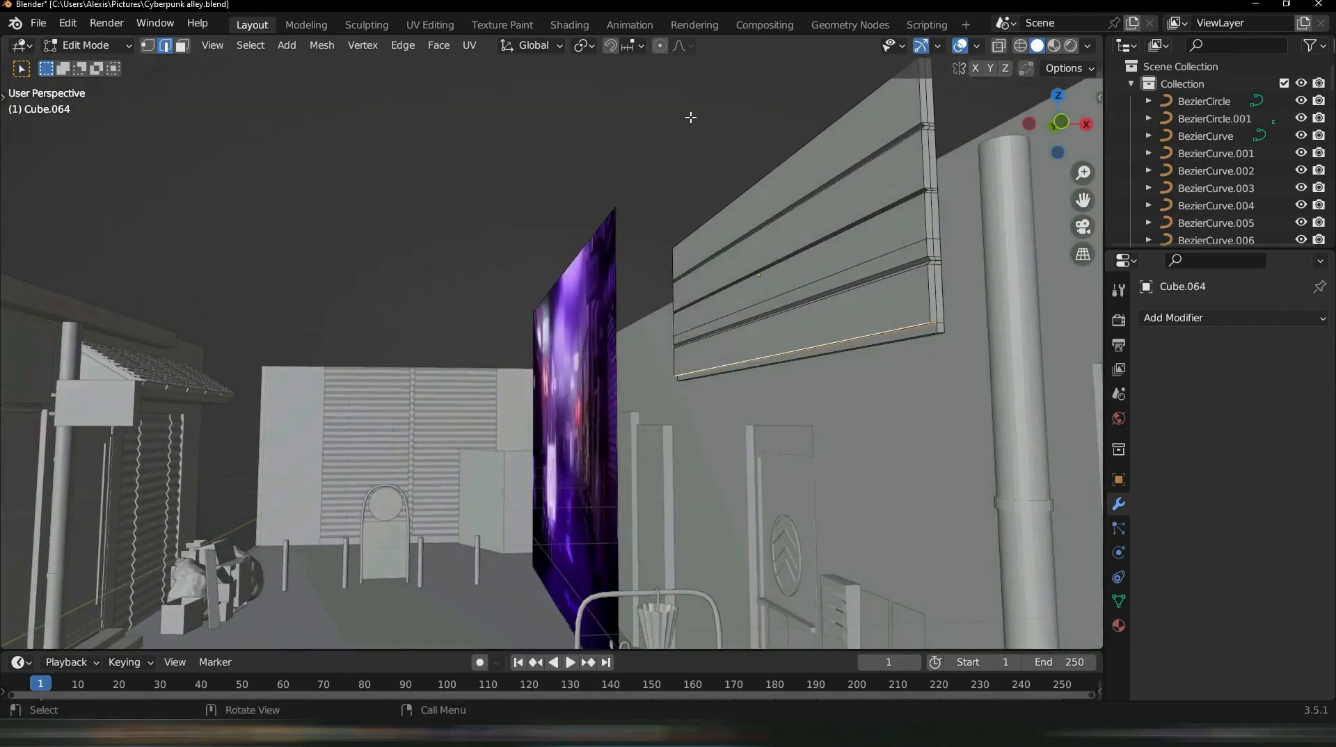
pyautogui.press('KP_Decimal')
pyautogui.scroll(-5, 226, 259)
pyautogui.moveTo(226, 260); pyautogui.dragTo(680, 369, button='middle')
pyautogui.scroll(-3, 196, 287)
pyautogui.press('Tab')
pyautogui.scroll(3, 720, 377)
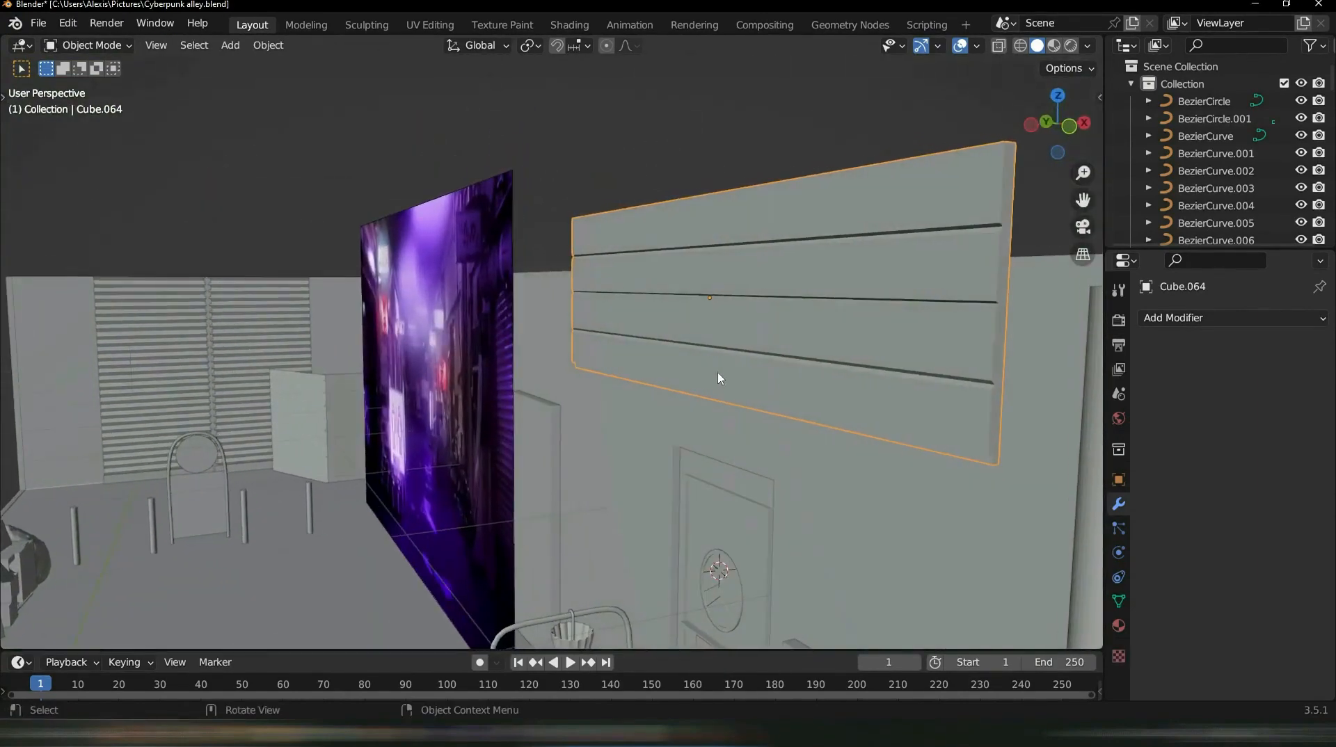
# Scale the grooved wall slab to about 0.68 along Z and lower it about 0.124 m
pyautogui.press('s')
pyautogui.press('z')
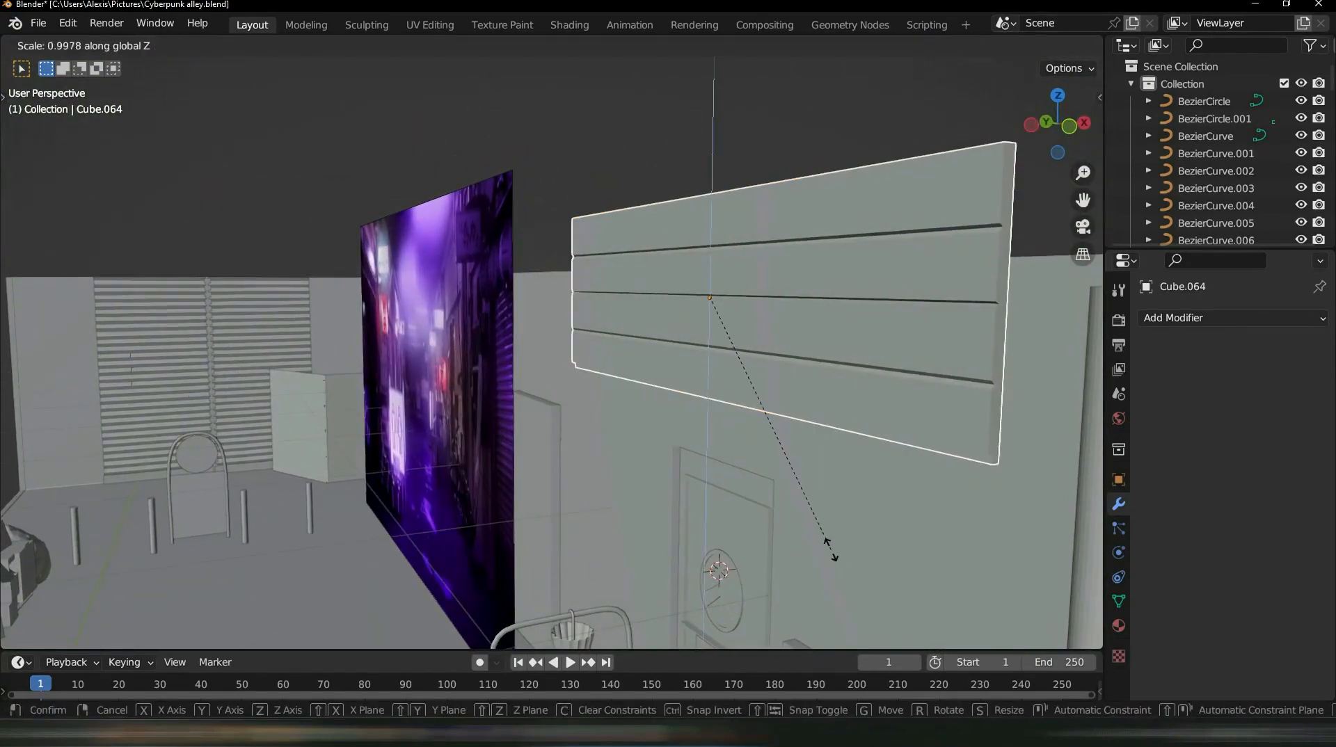
pyautogui.click(772, 477)
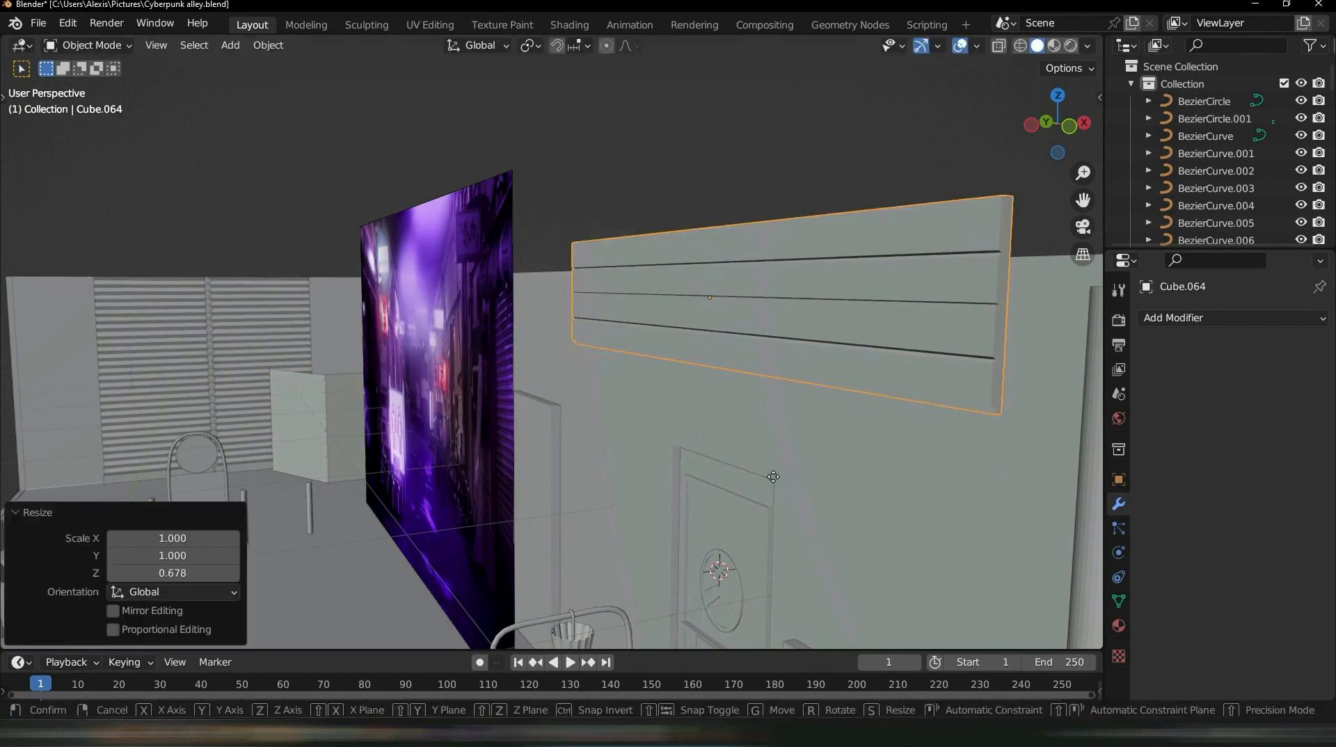
pyautogui.press('g')
pyautogui.press('z')
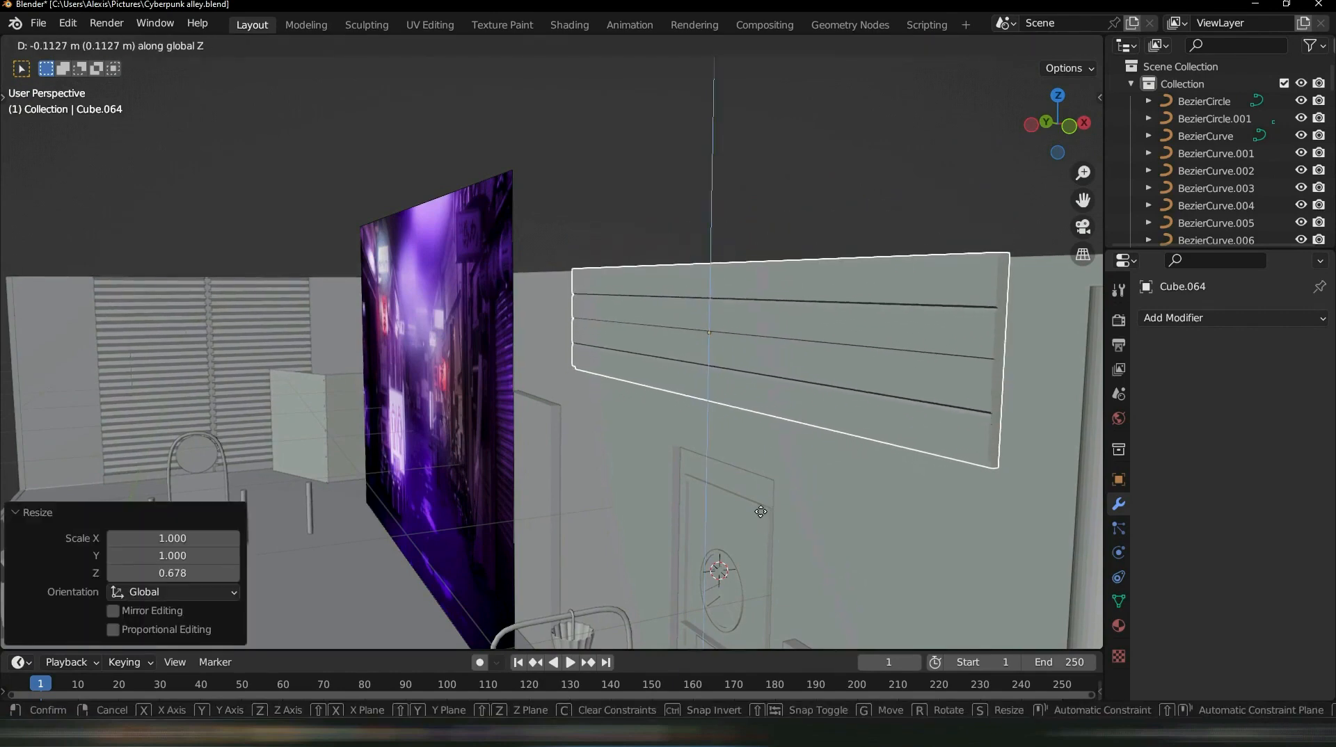
pyautogui.click(761, 515)
# Scale the wall slab by about 1.335 along Z and lower it about 0.084 m
pyautogui.scroll(-6, 547, 454)
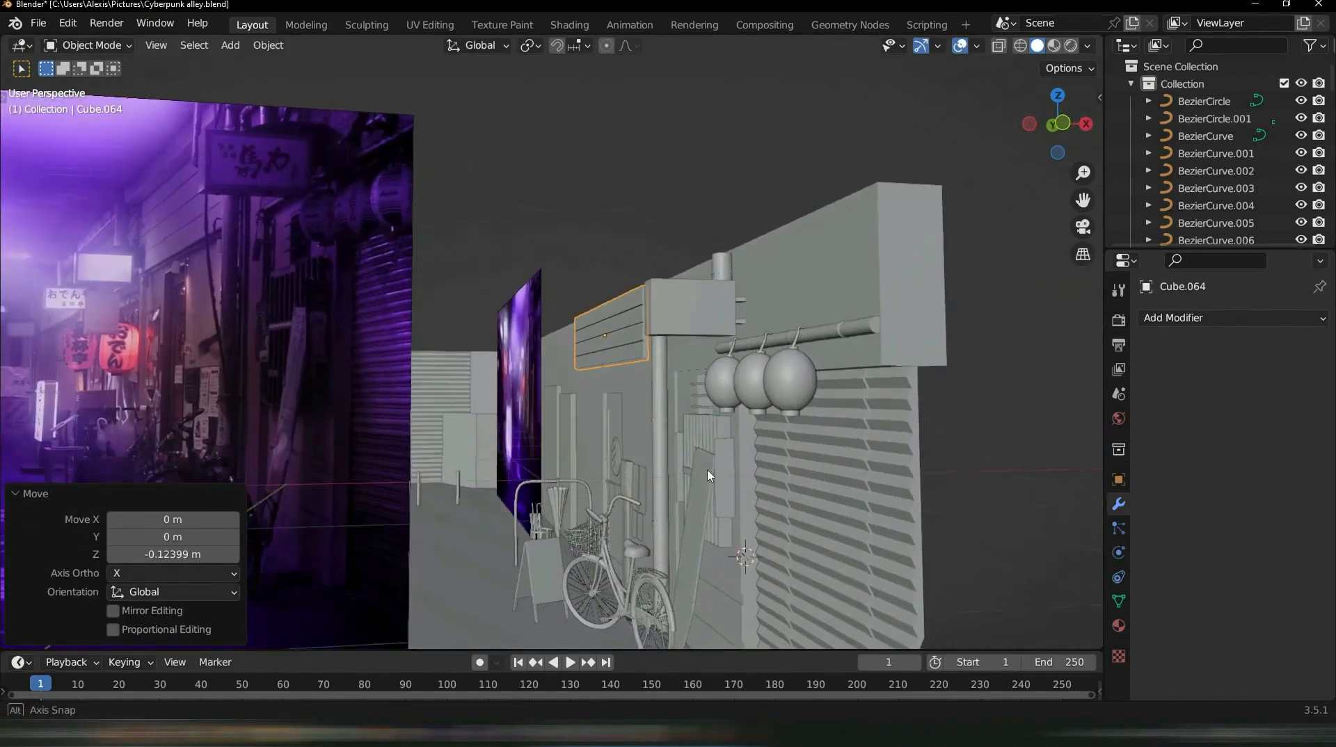
pyautogui.moveTo(548, 453); pyautogui.dragTo(686, 474, button='middle')
pyautogui.press('s')
pyautogui.press('z')
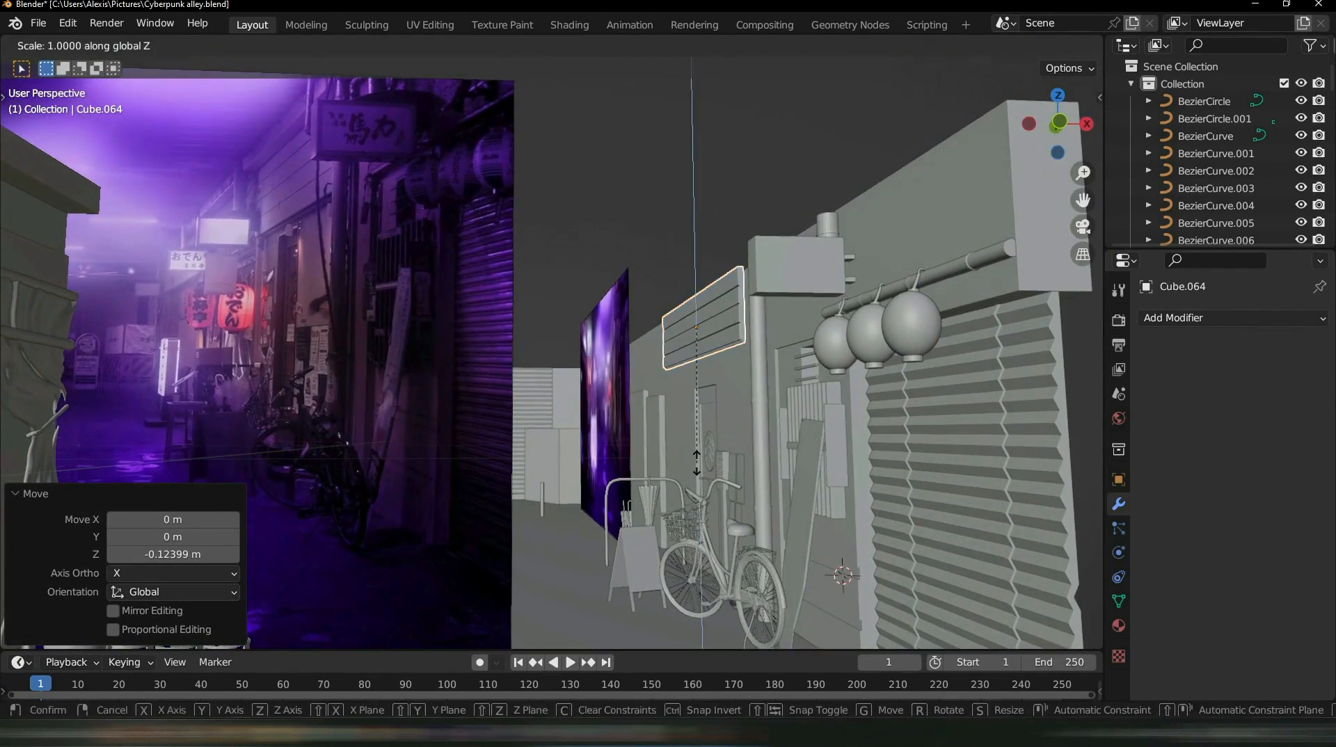
pyautogui.click(721, 507)
pyautogui.press('g')
pyautogui.press('z')
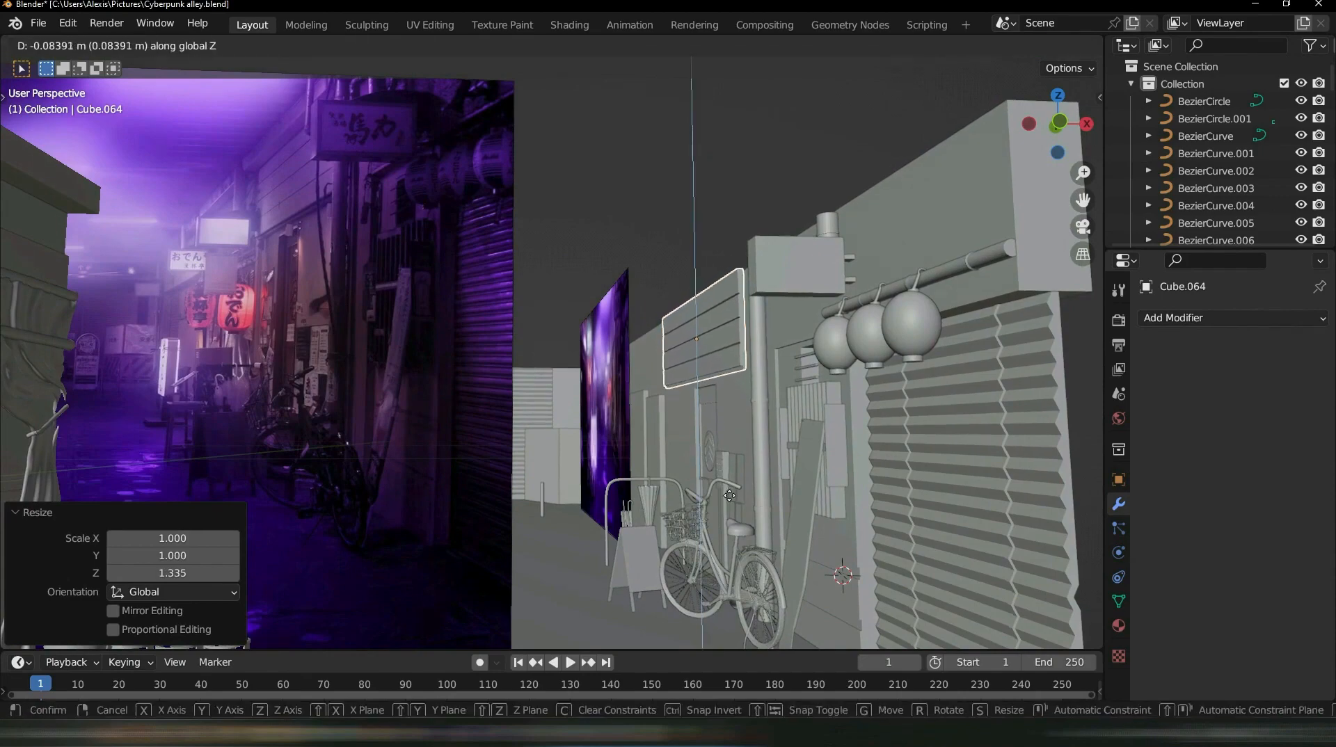
pyautogui.click(725, 392)
# Stretch the wall slab by about 2.19 along Y and shift it about 1.02 m along Y
pyautogui.moveTo(737, 385); pyautogui.dragTo(920, 436, button='middle')
pyautogui.press('s')
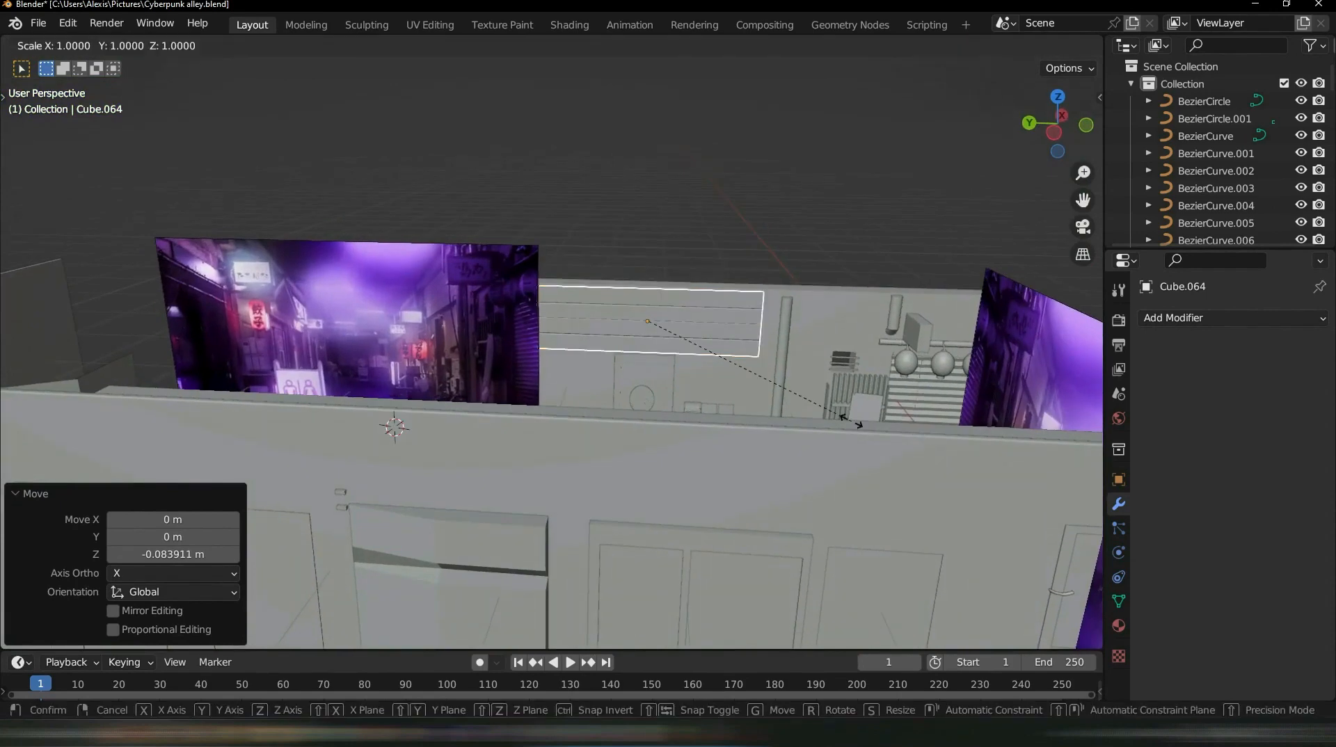
pyautogui.press('y')
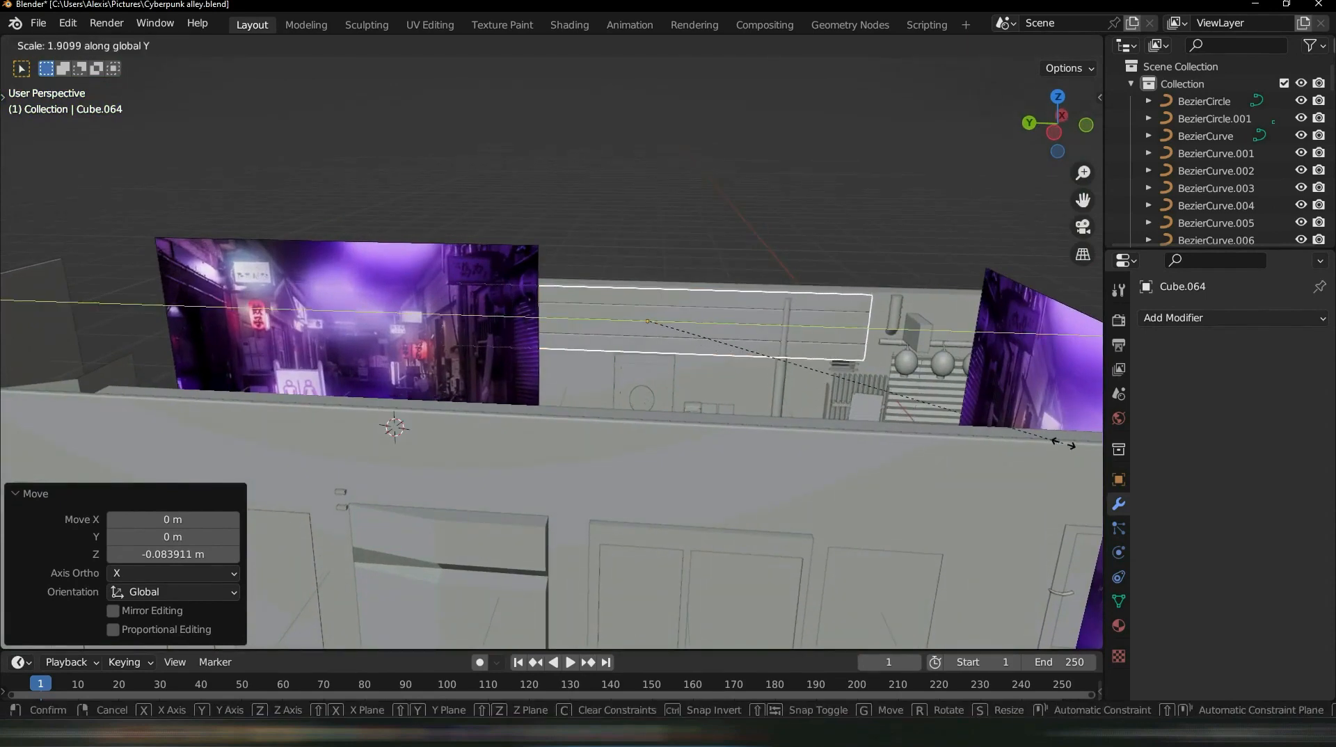
pyautogui.click(26, 444)
pyautogui.press('g')
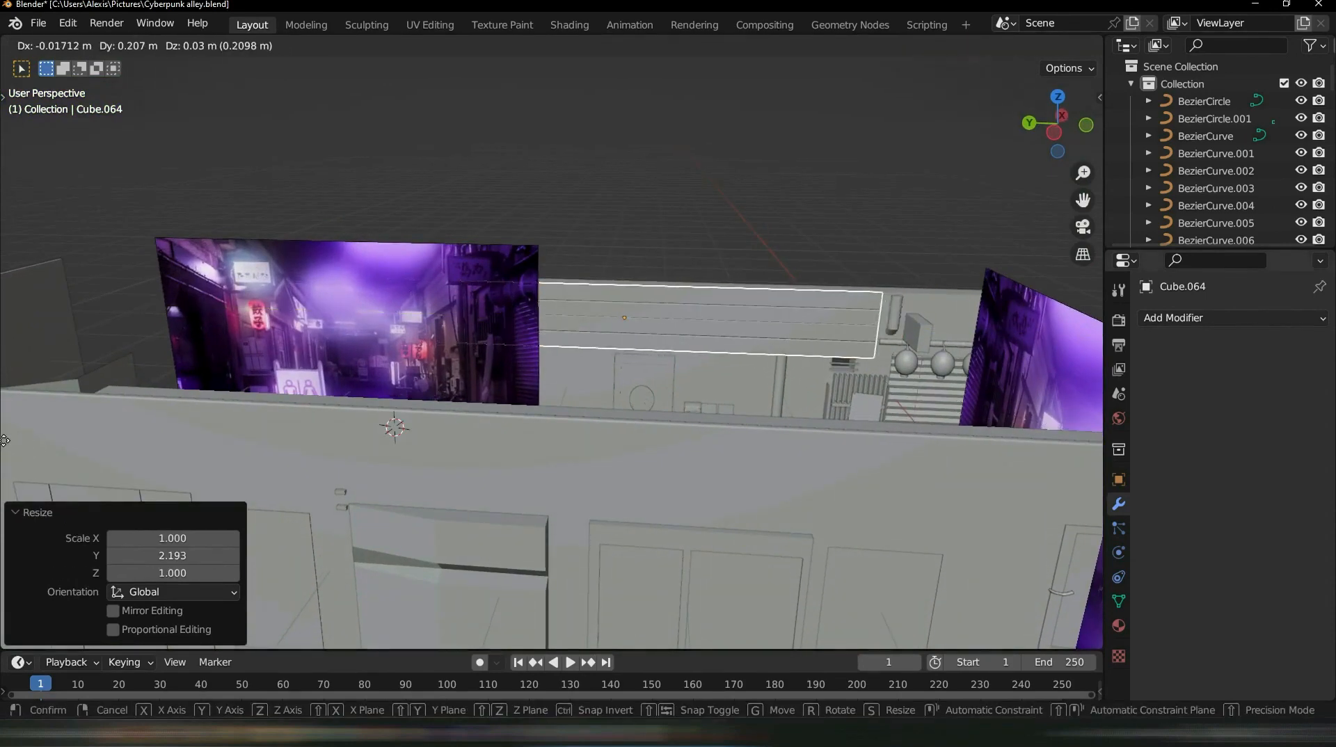
pyautogui.press('y')
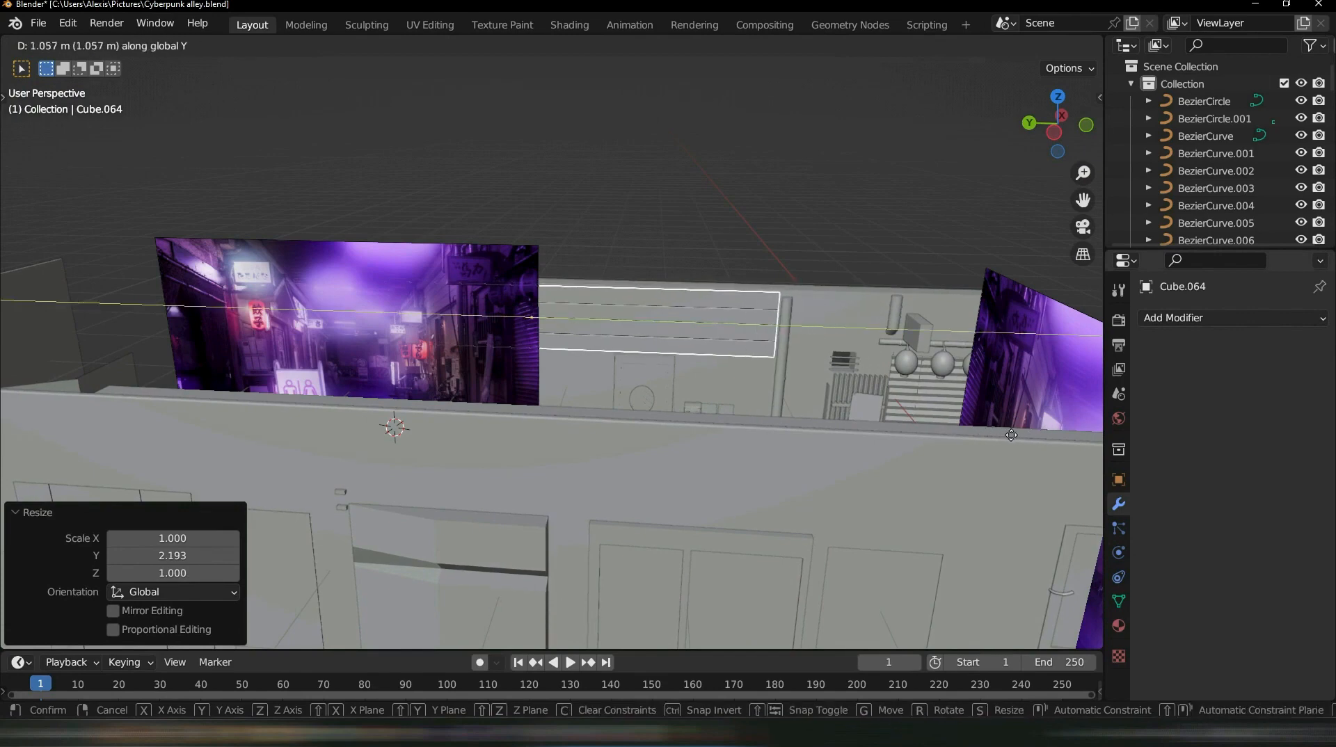
pyautogui.click(762, 230)
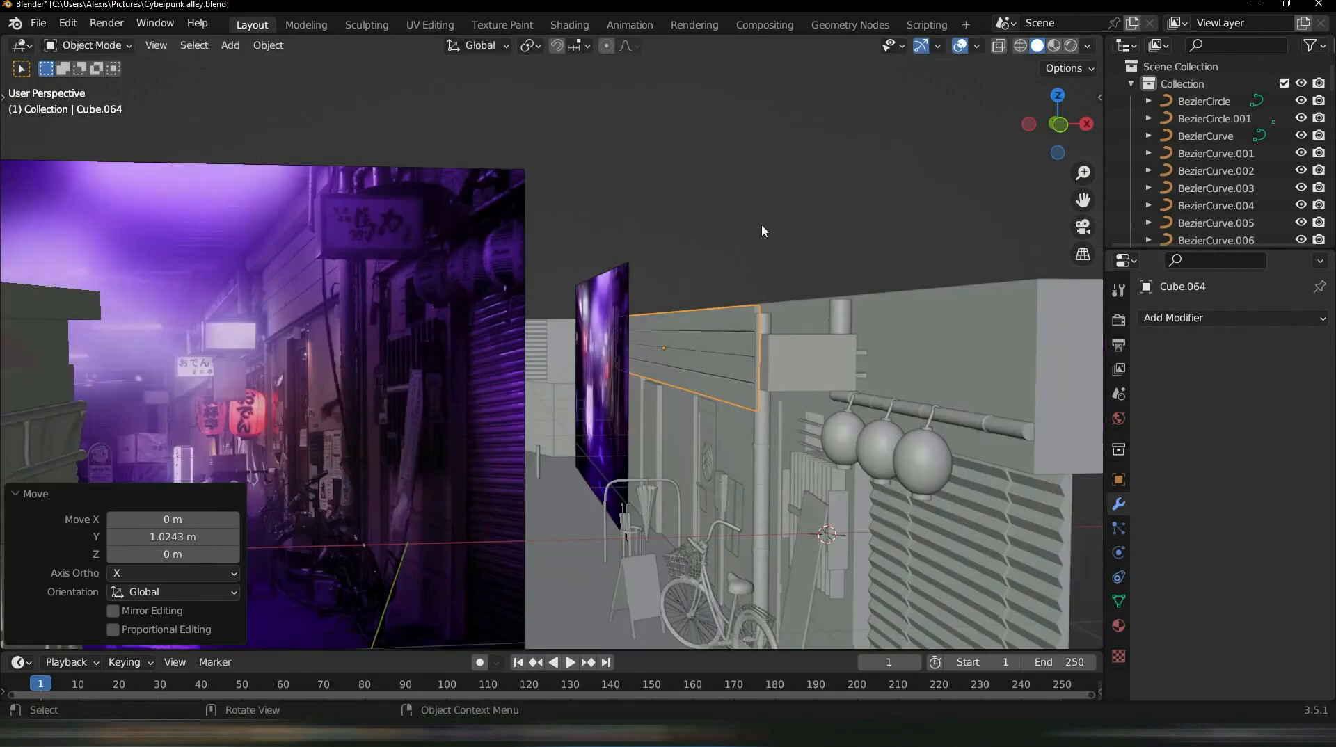
# Deselect the slab and bring back the missing beam along the top of the wall
pyautogui.click(762, 223)
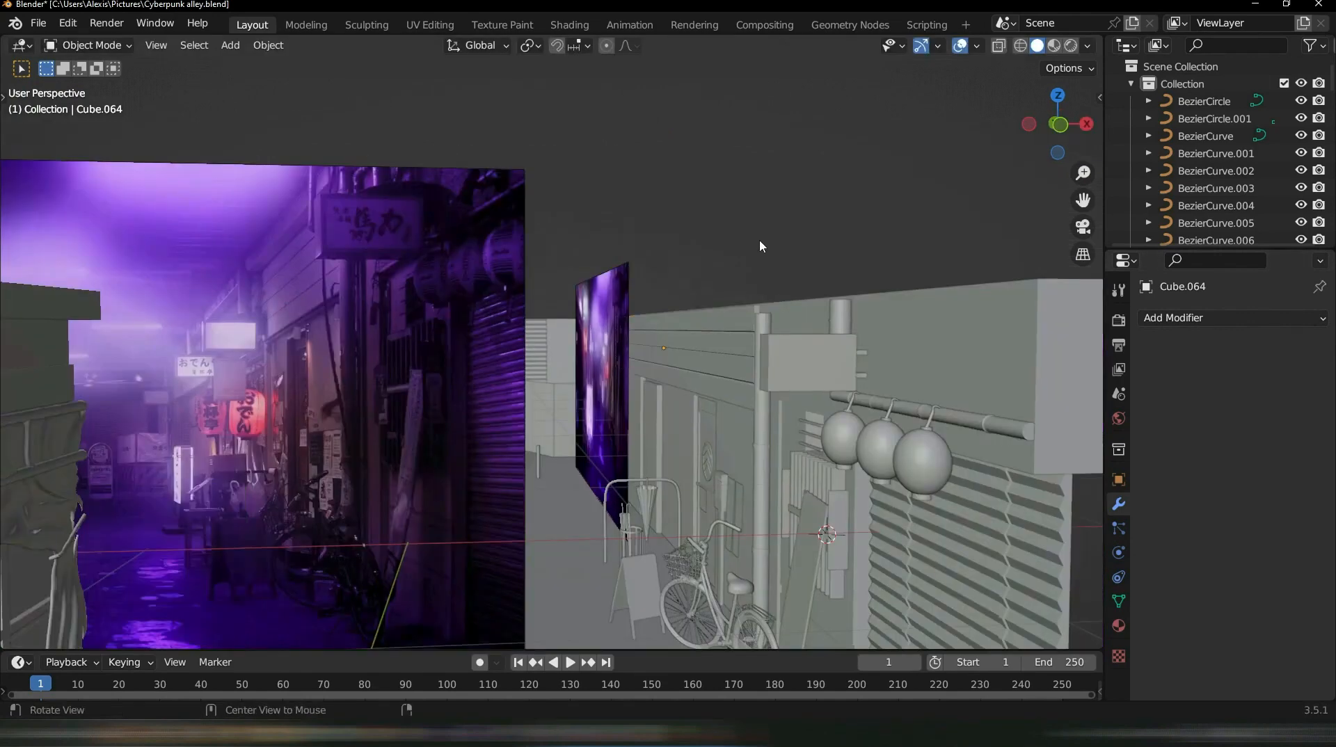
pyautogui.hotkey('ctrl', 'z')
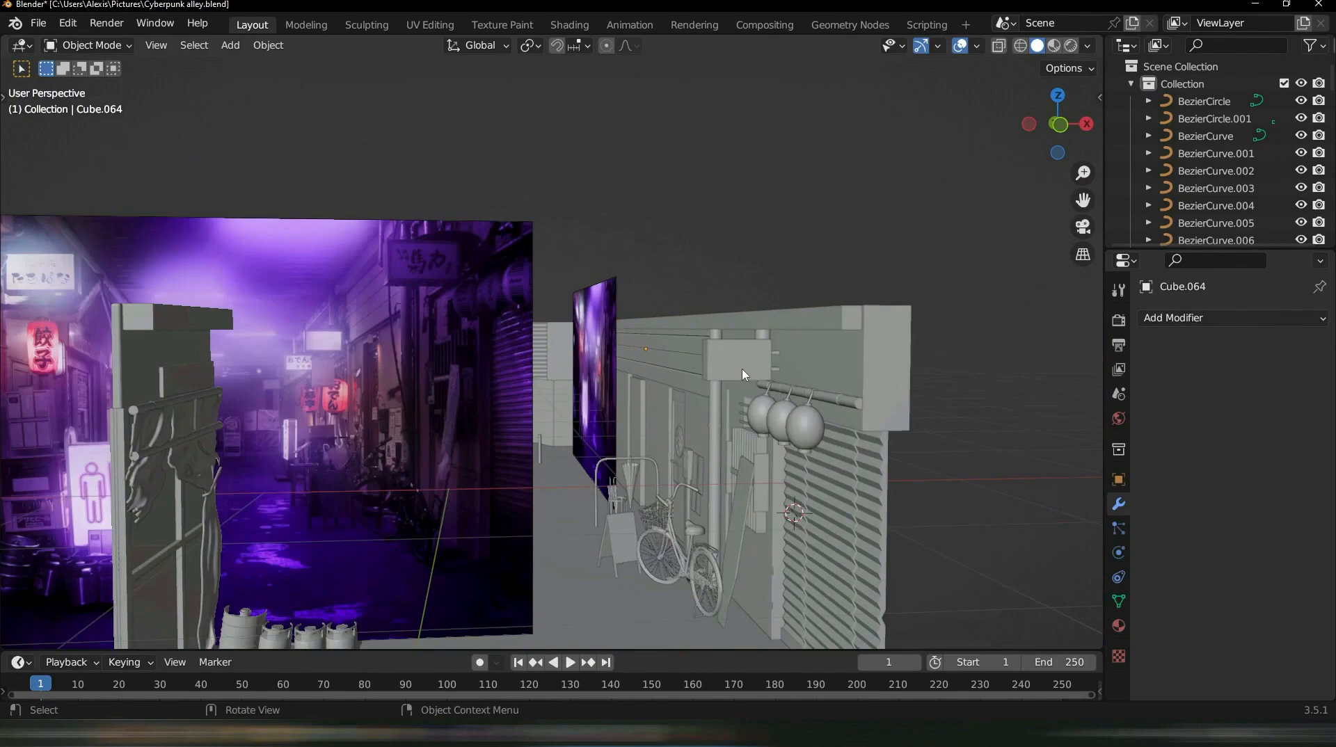
pyautogui.scroll(2, 703, 397)
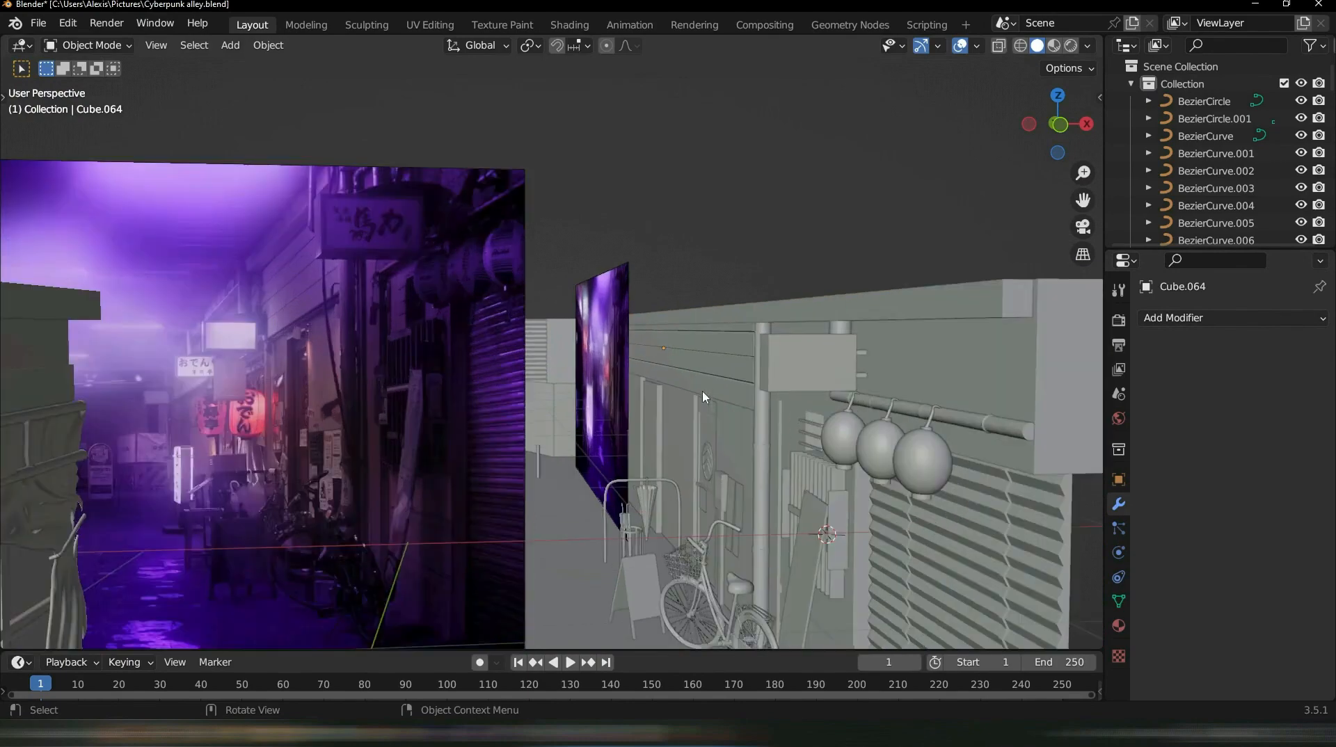
# Scale the wall slab to about 0.82 along Z and lower it slightly beneath the top beam
pyautogui.keyDown('shift'); pyautogui.moveTo(792, 424); pyautogui.dragTo(808, 445, button='middle'); pyautogui.keyUp('shift')
pyautogui.press('s')
pyautogui.press('z')
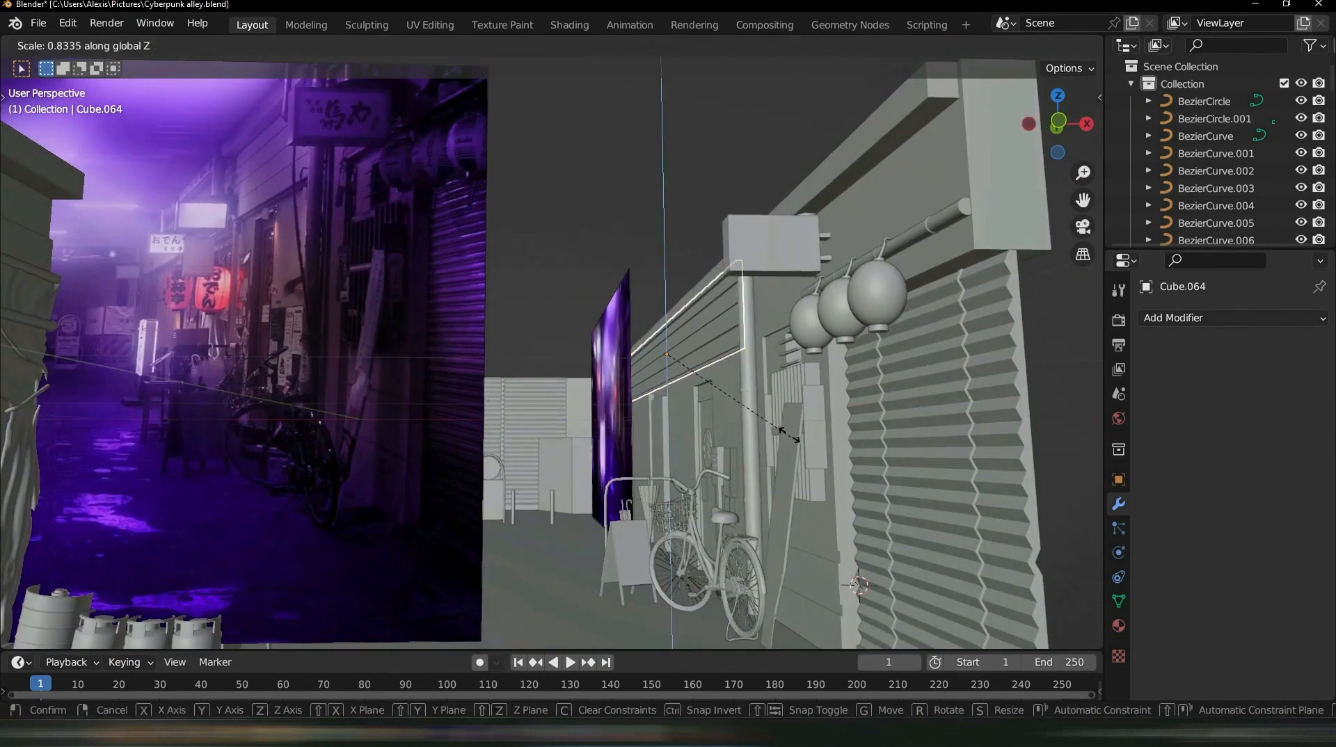
pyautogui.click(782, 420)
pyautogui.press('g')
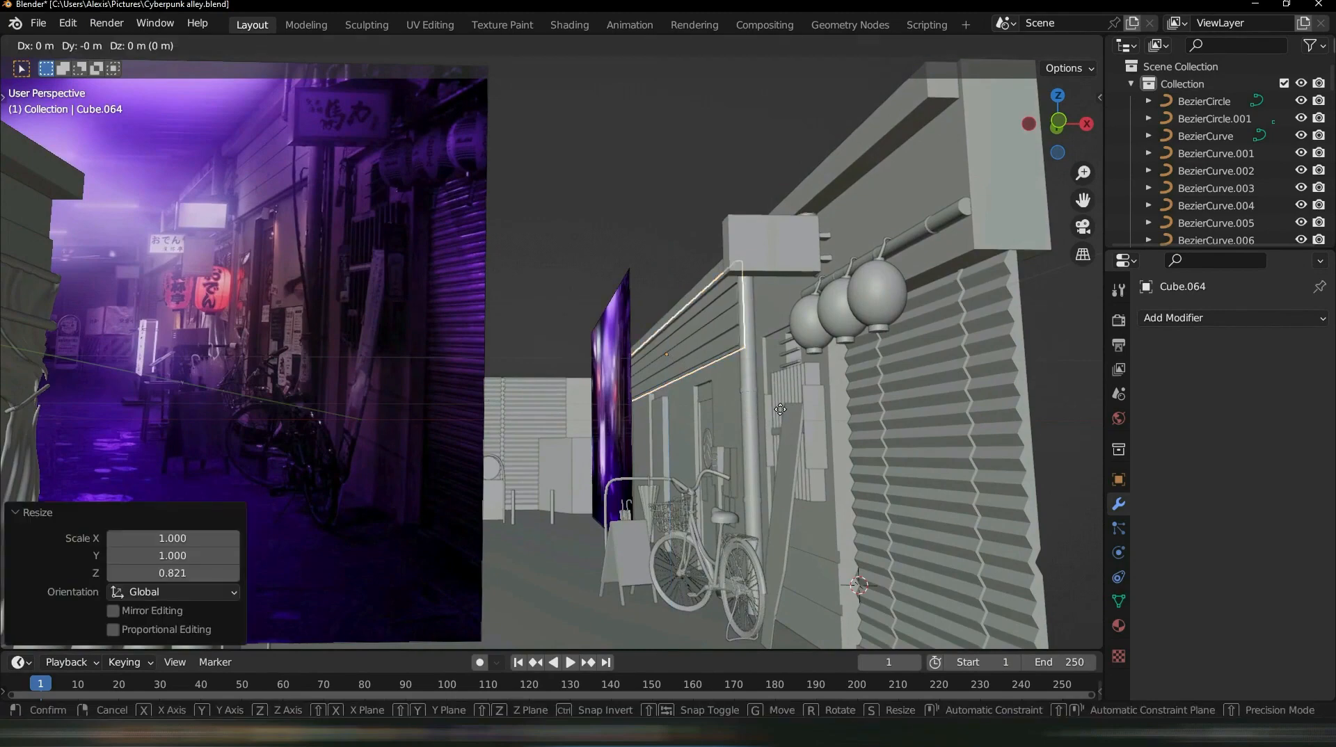
pyautogui.press('z')
pyautogui.click(777, 422)
# Move the reference image beside the slab along X to about 2.58 m, out of the alley
pyautogui.moveTo(777, 422); pyautogui.dragTo(826, 482, button='middle')
pyautogui.click(552, 391)
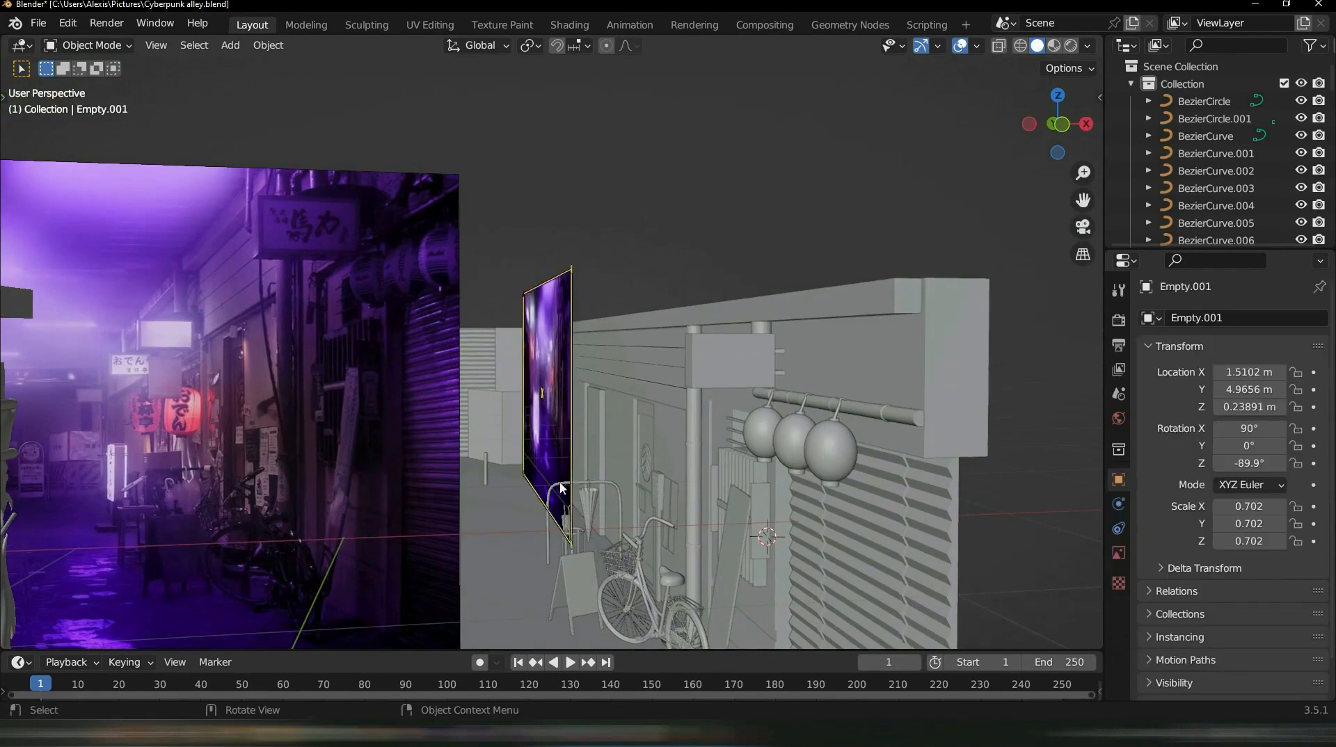
pyautogui.press('g')
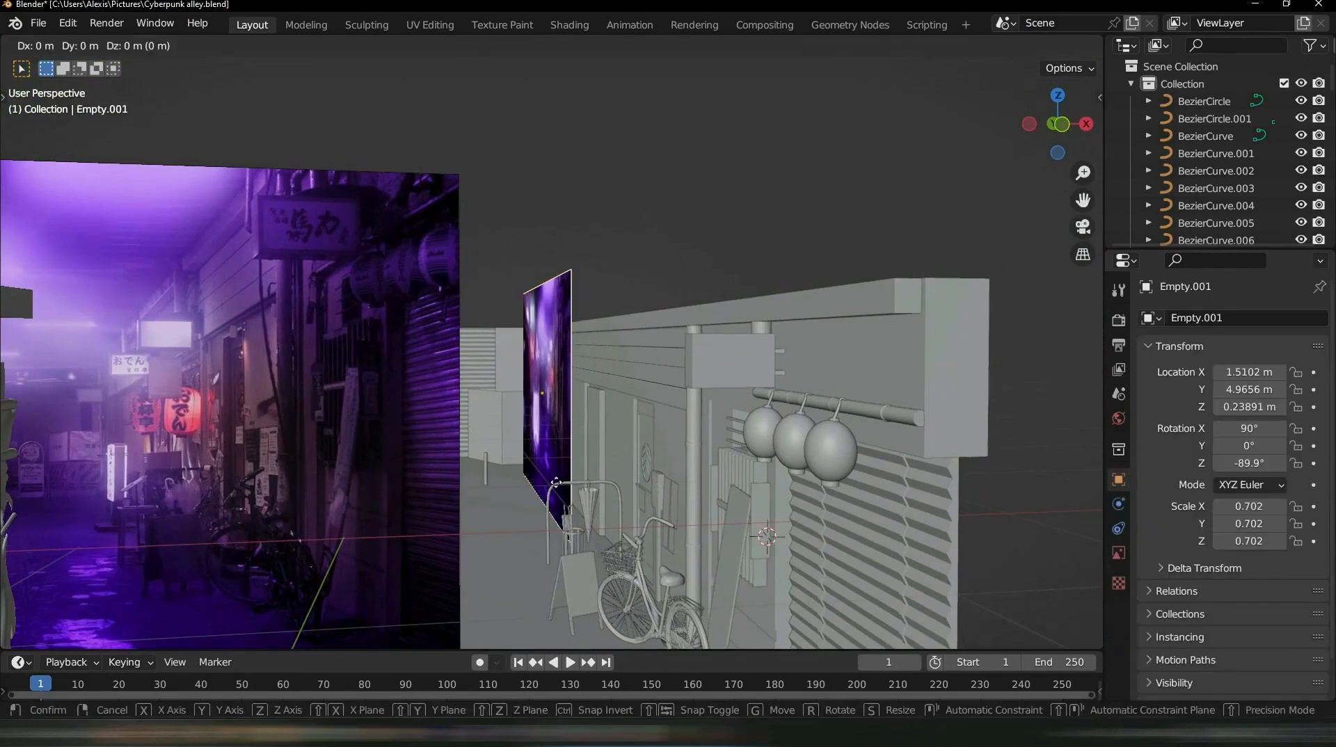
pyautogui.press('x')
pyautogui.click(616, 218)
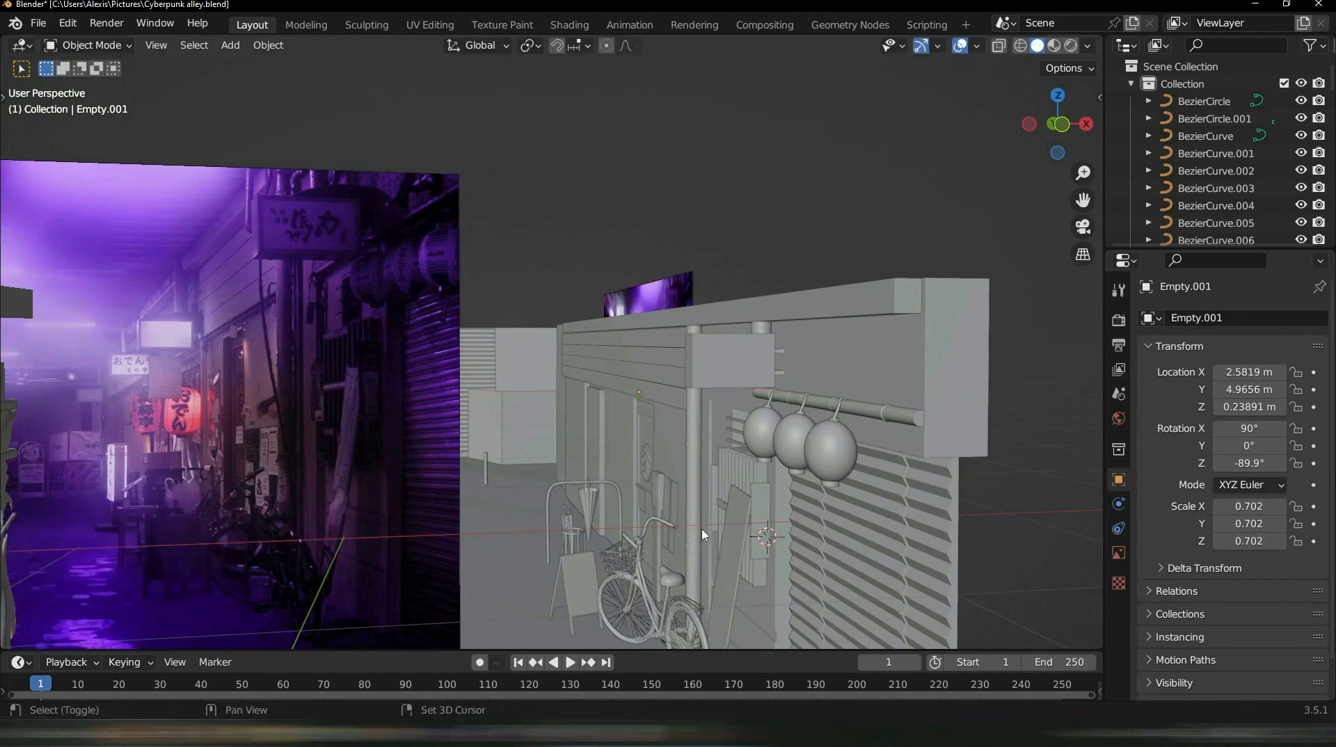
# Duplicate the box sign hanging near the lanterns and move the copy along Y farther down the alley
pyautogui.keyDown('shift'); pyautogui.moveTo(703, 535); pyautogui.dragTo(301, 211, button='middle'); pyautogui.keyUp('shift')
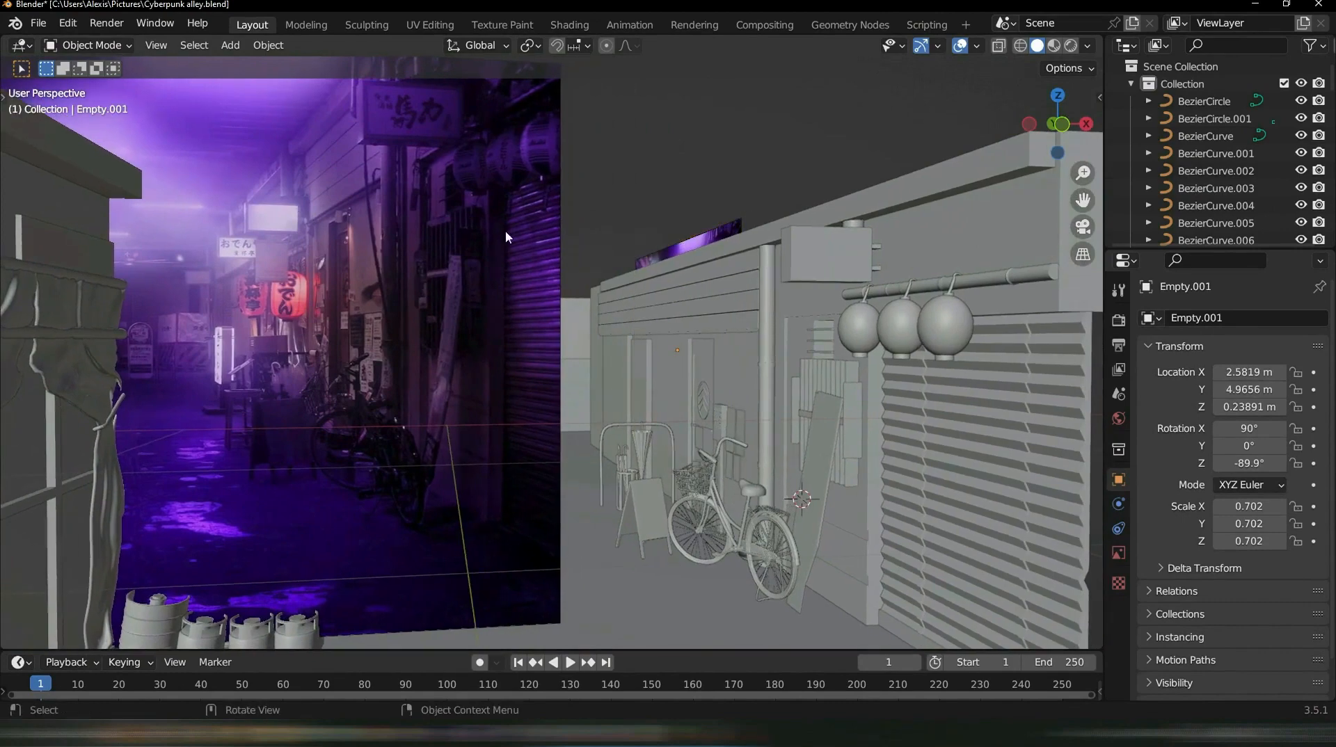
pyautogui.moveTo(890, 305); pyautogui.dragTo(882, 331, button='middle')
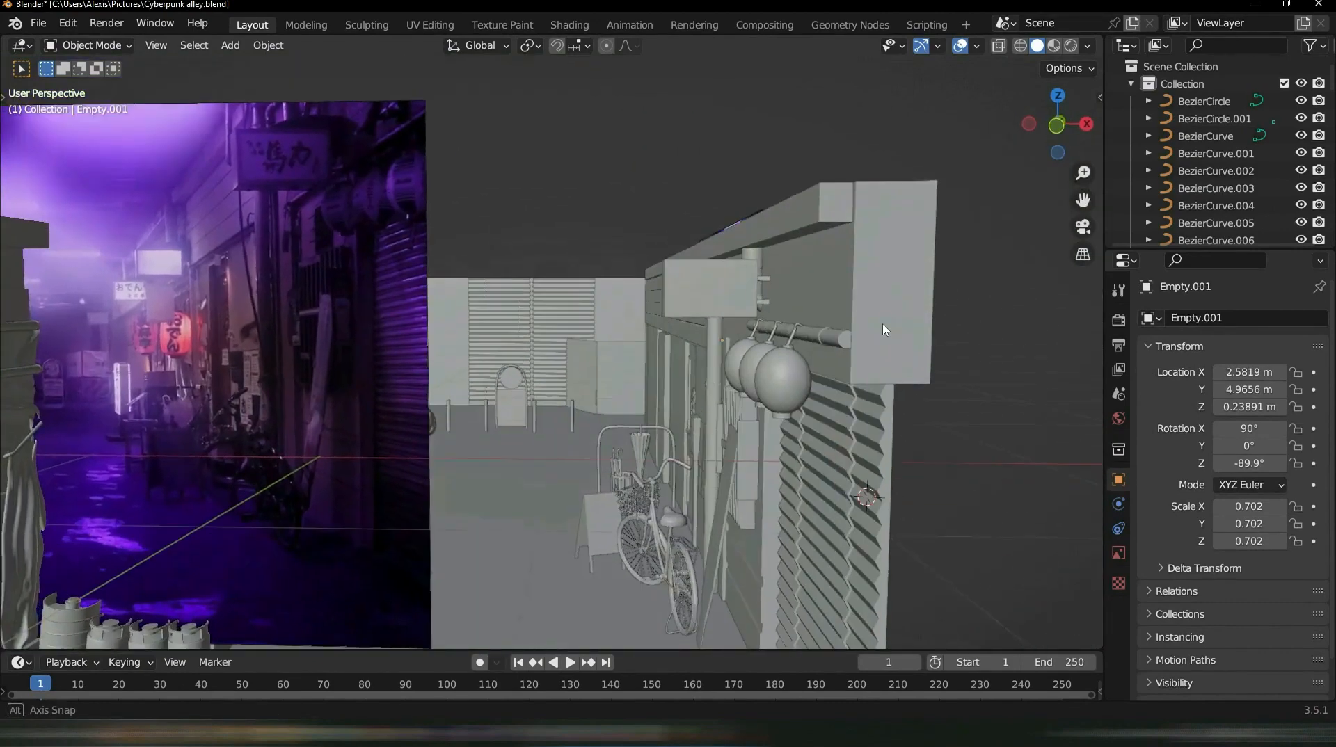
pyautogui.click(748, 293)
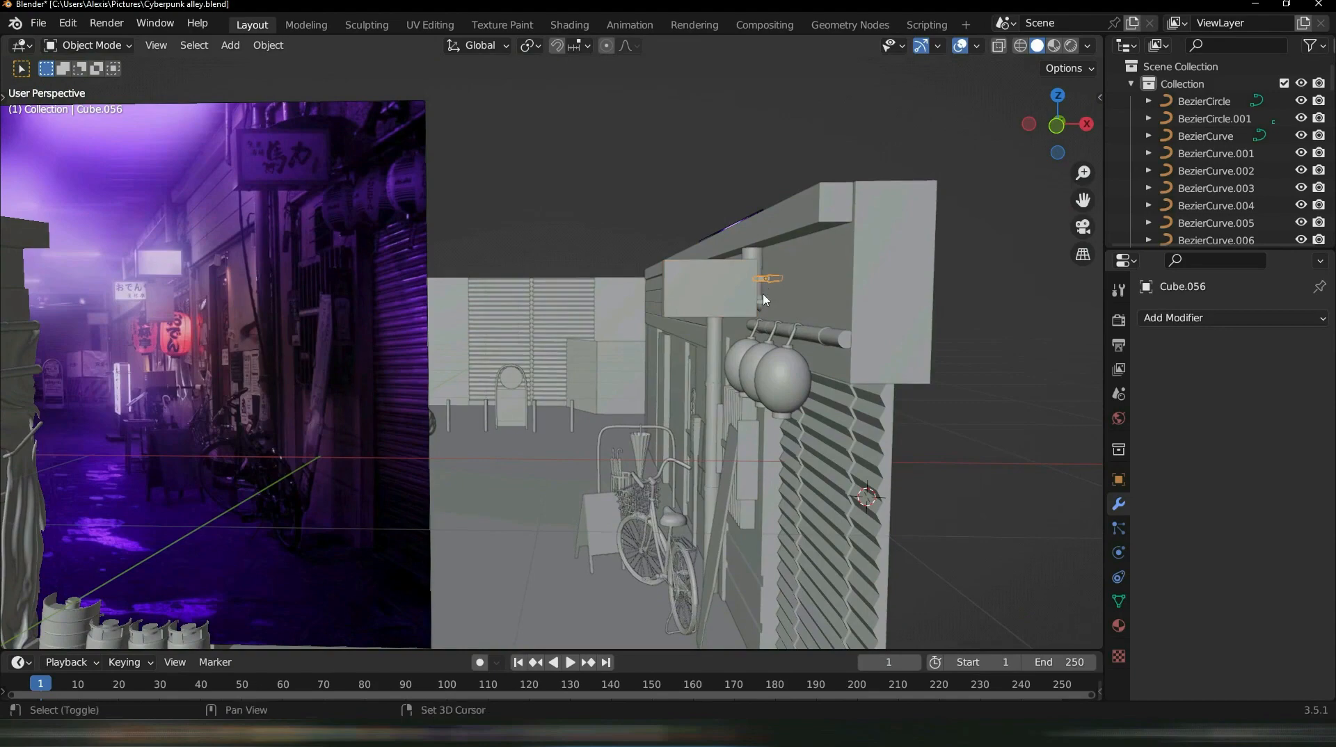
pyautogui.keyDown('shift'); pyautogui.click(729, 302); pyautogui.keyUp('shift')
pyautogui.rightClick(696, 346)
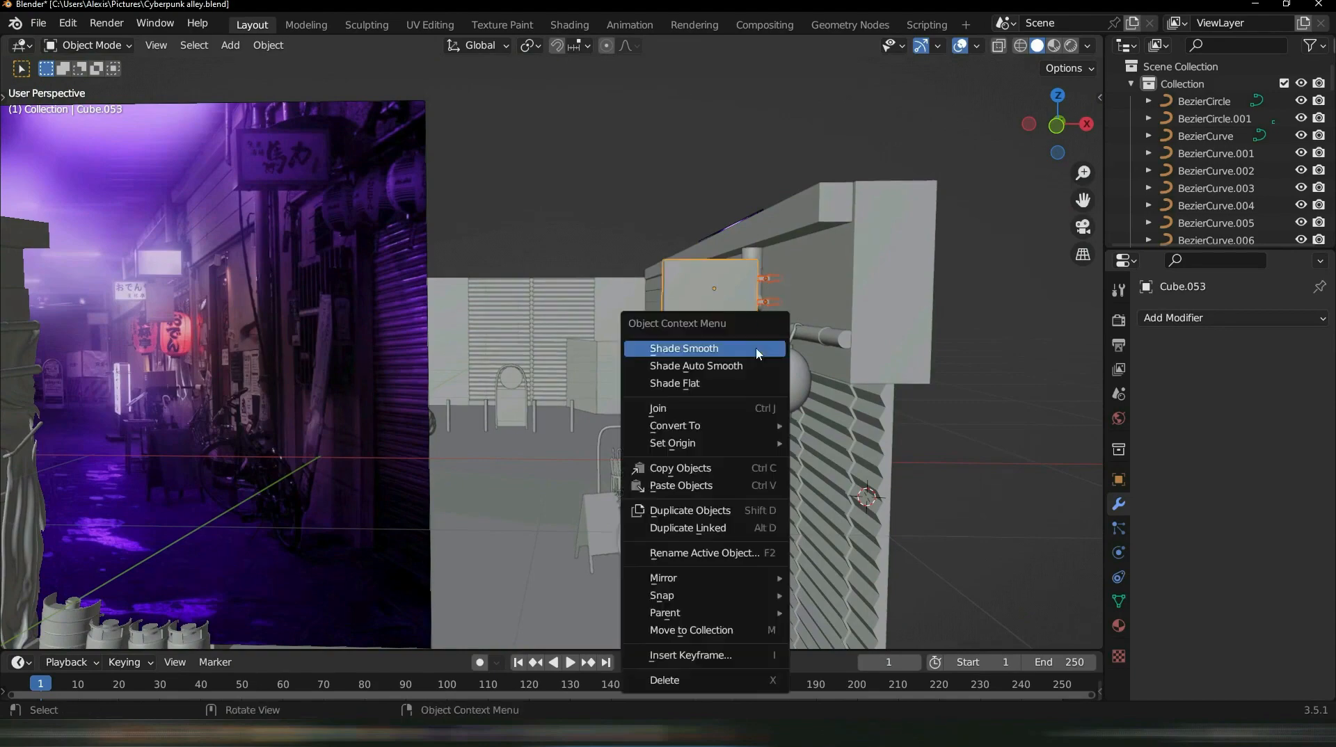
pyautogui.moveTo(772, 395); pyautogui.dragTo(851, 489, button='middle')
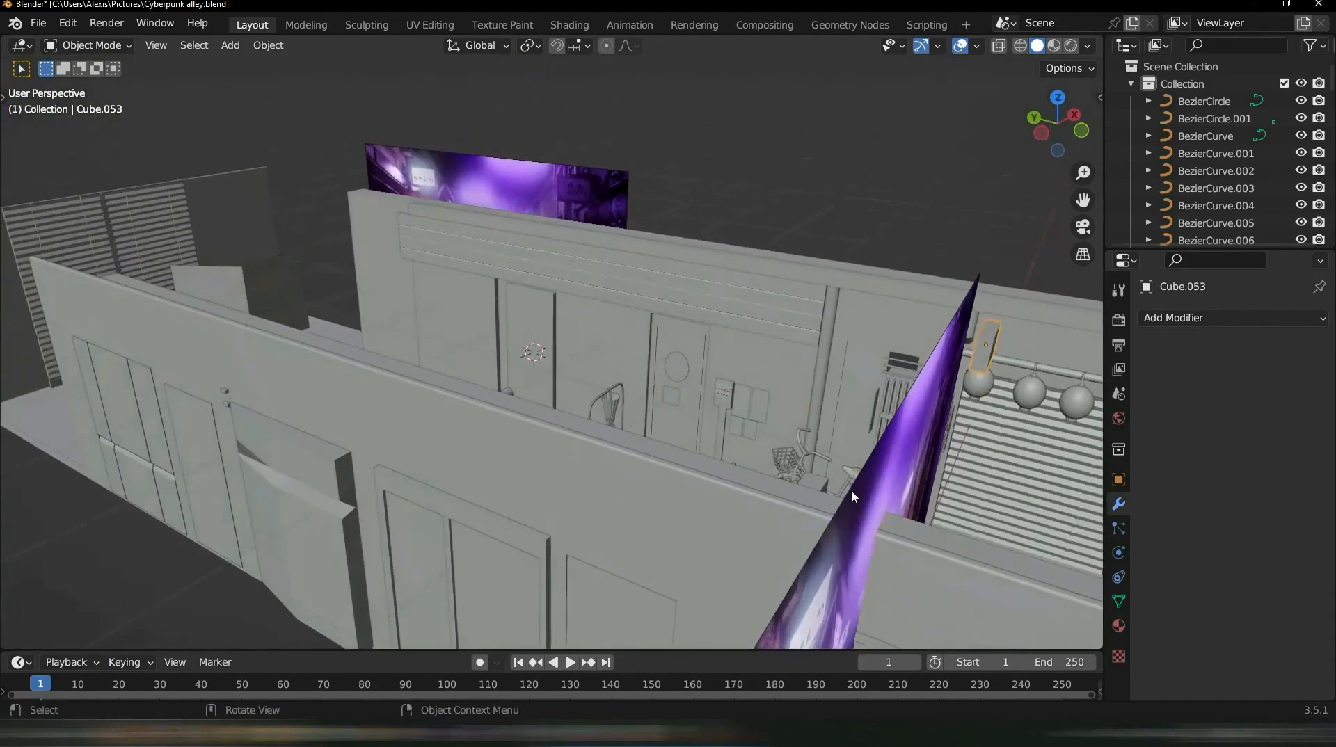
pyautogui.hotkey('shift', 'd')
pyautogui.press('y')
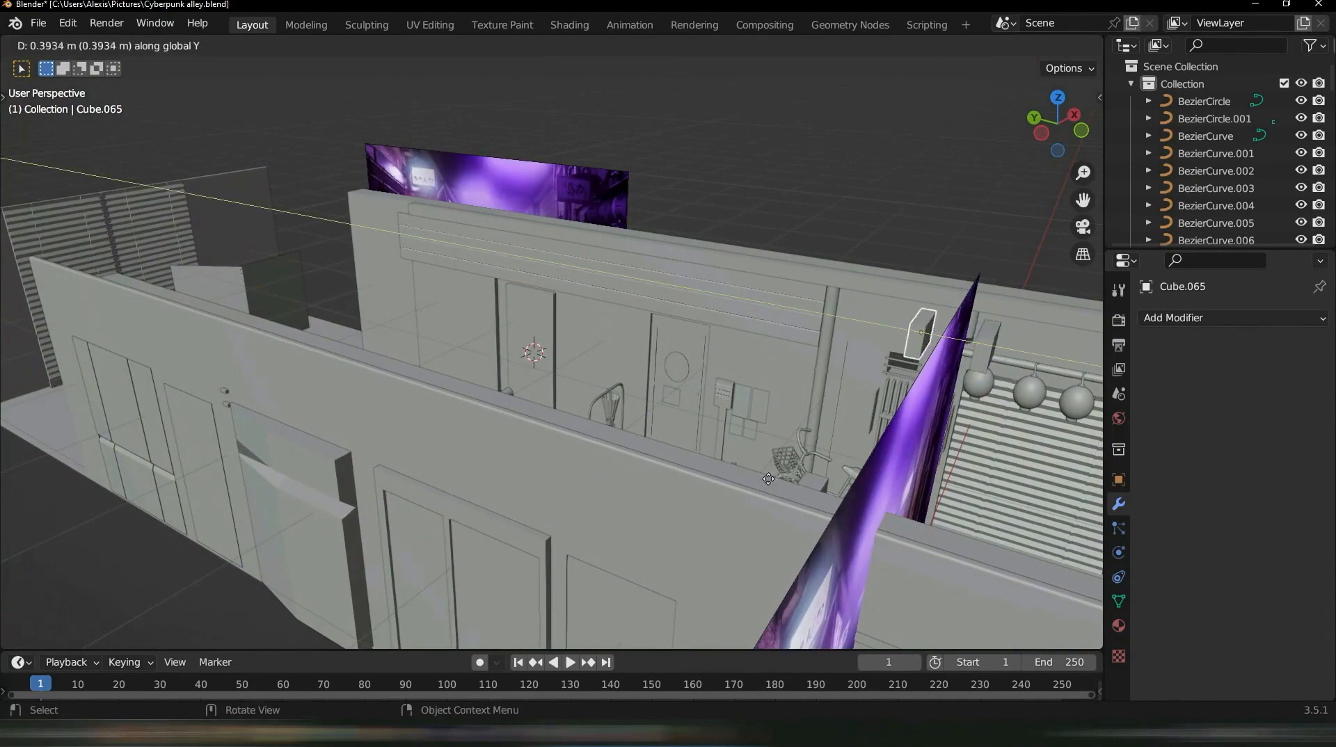
pyautogui.click(478, 450)
# Shift the copied box sign about -0.08 m along X and lower it about 0.32 m
pyautogui.moveTo(479, 450); pyautogui.dragTo(663, 378, button='middle')
pyautogui.press('g')
pyautogui.press('x')
pyautogui.click(684, 374)
pyautogui.press('g')
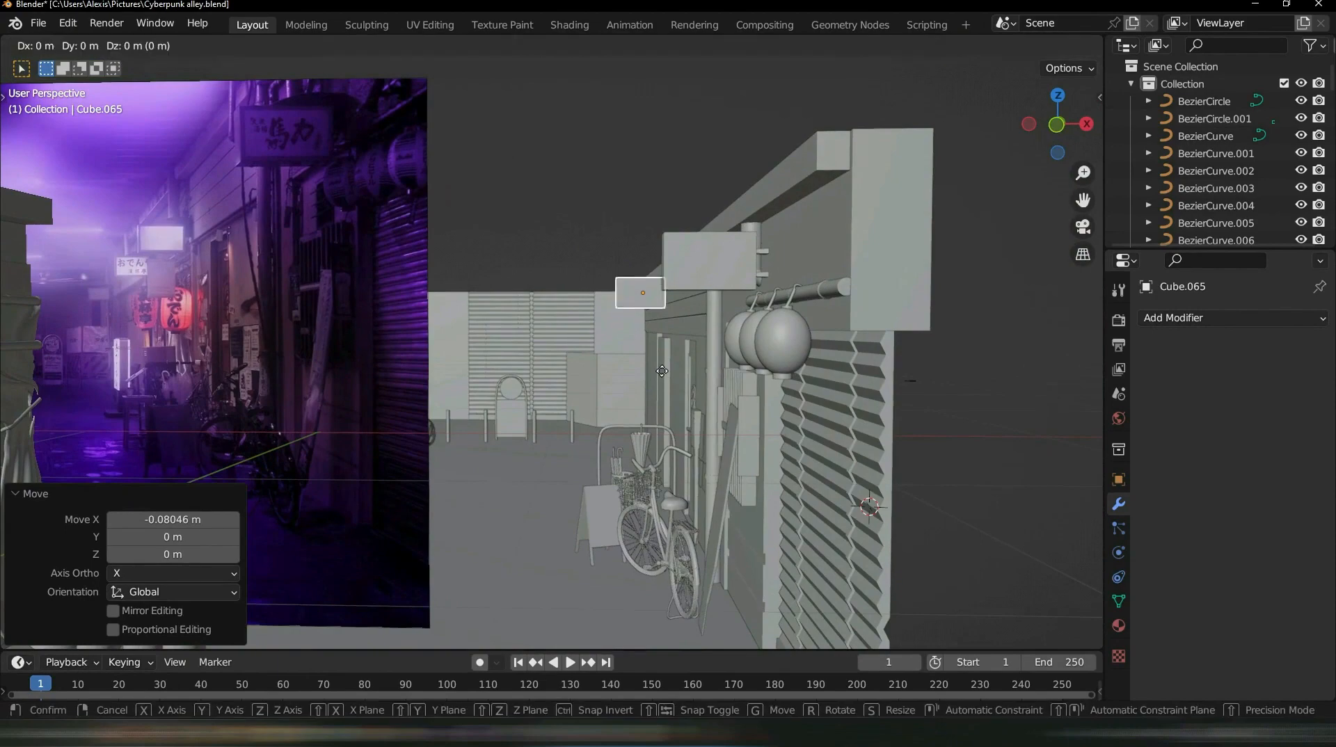
pyautogui.press('z')
pyautogui.click(665, 418)
# Duplicate the farther box sign in place and scale the copy to about 0.70 along Y
pyautogui.scroll(10, 3, 241)
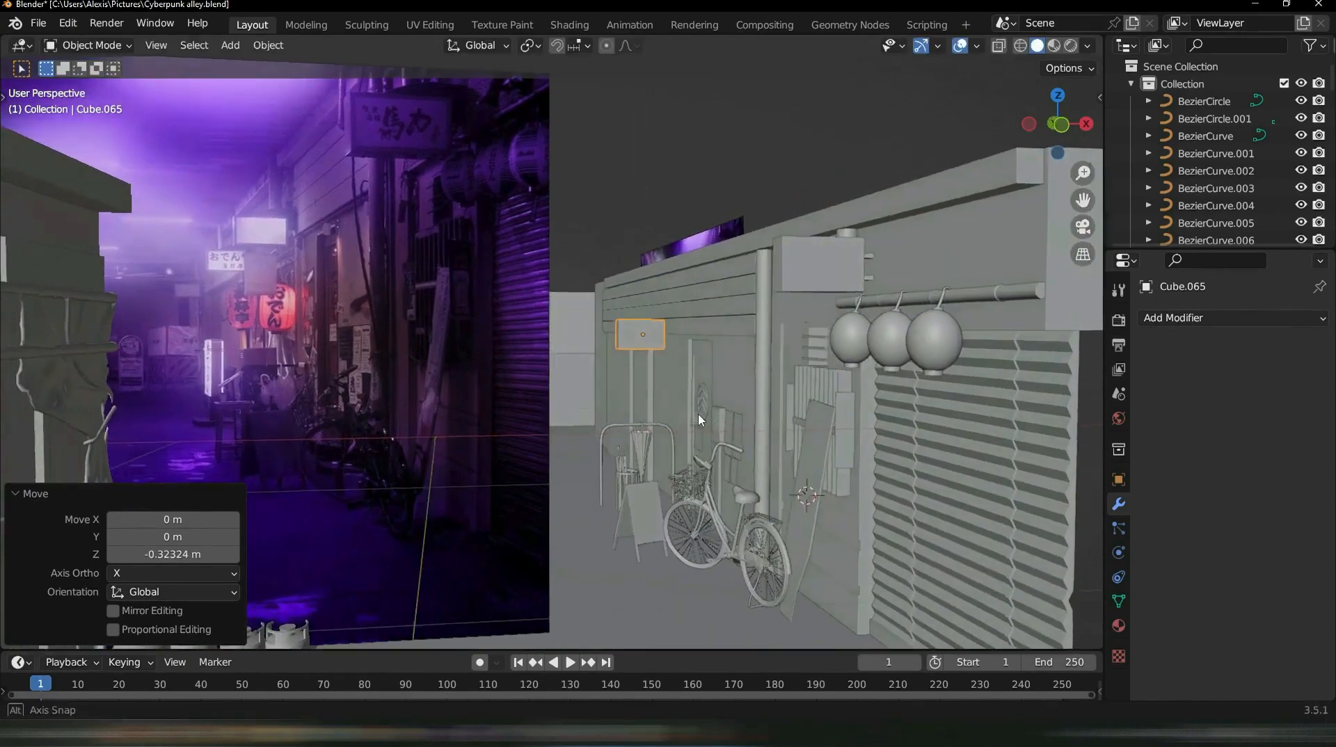
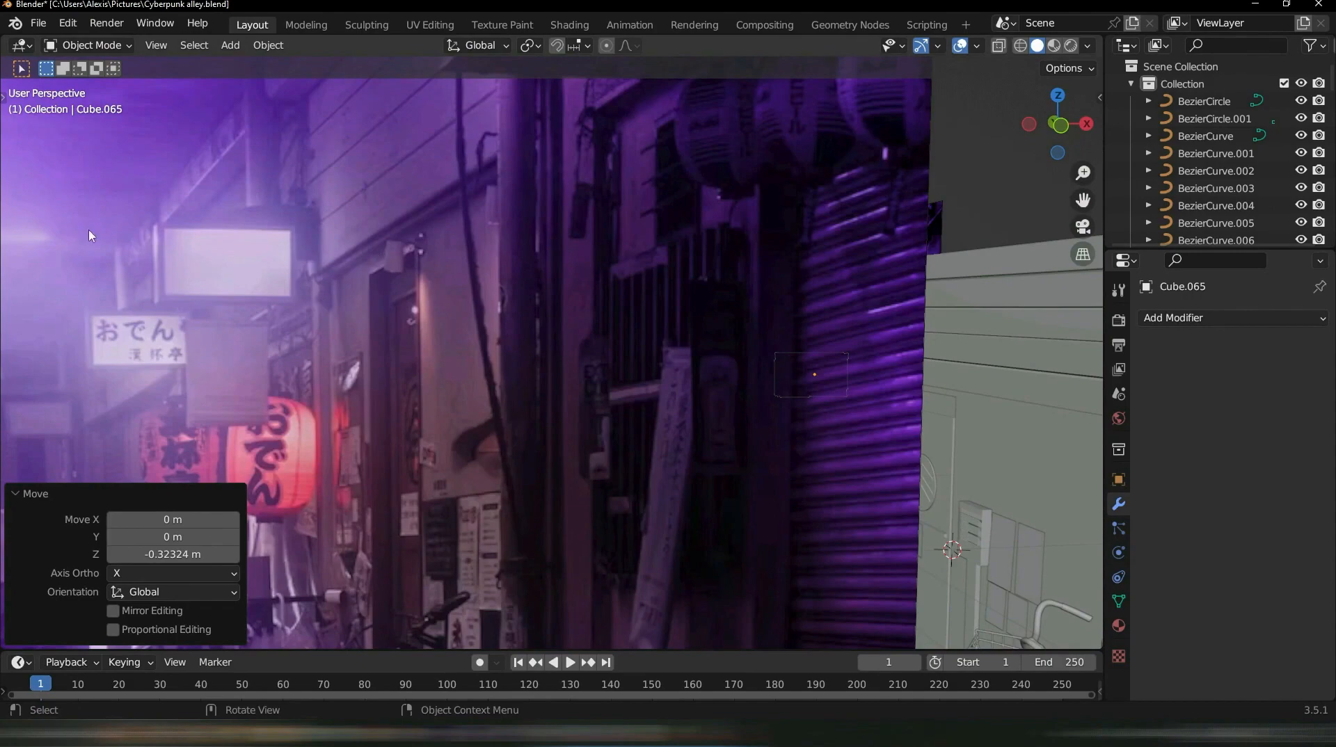
pyautogui.moveTo(90, 236); pyautogui.dragTo(736, 390, button='middle')
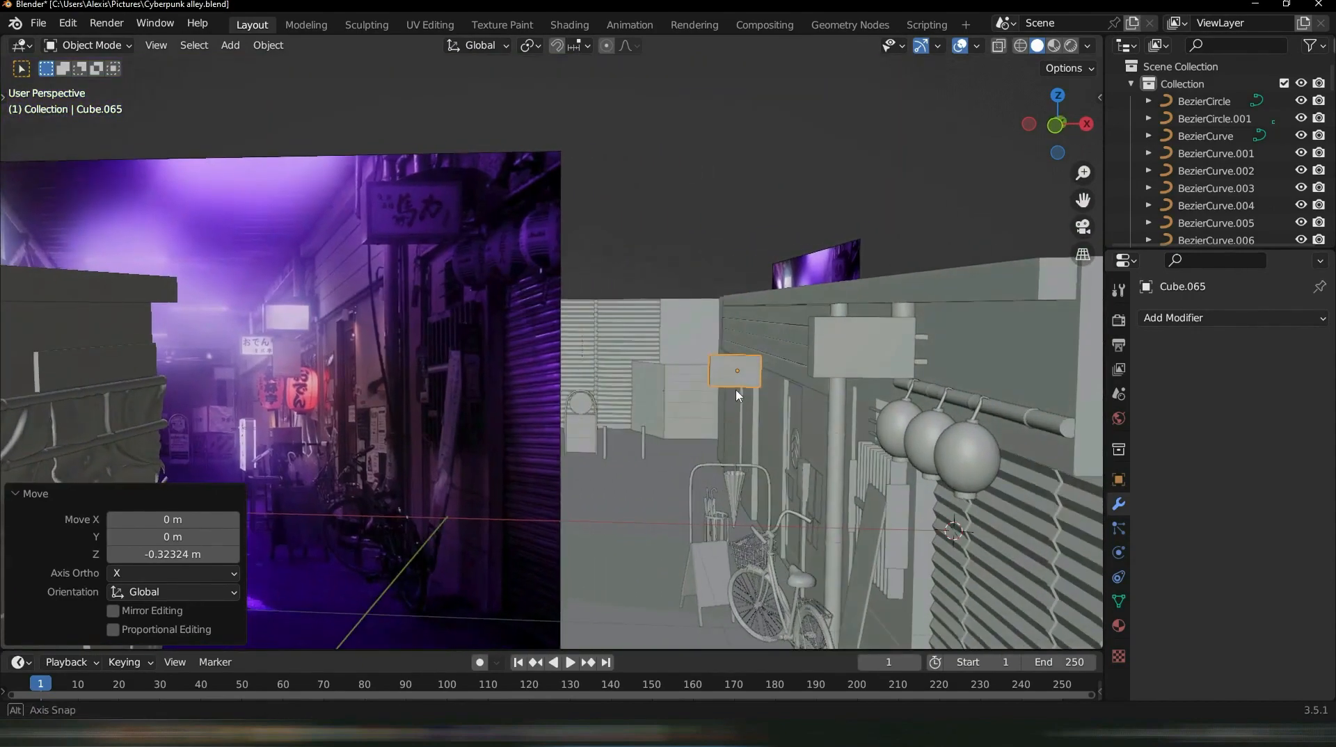
pyautogui.click(872, 169)
pyautogui.moveTo(552, 331); pyautogui.dragTo(725, 380, button='middle')
pyautogui.hotkey('shift', 'd')
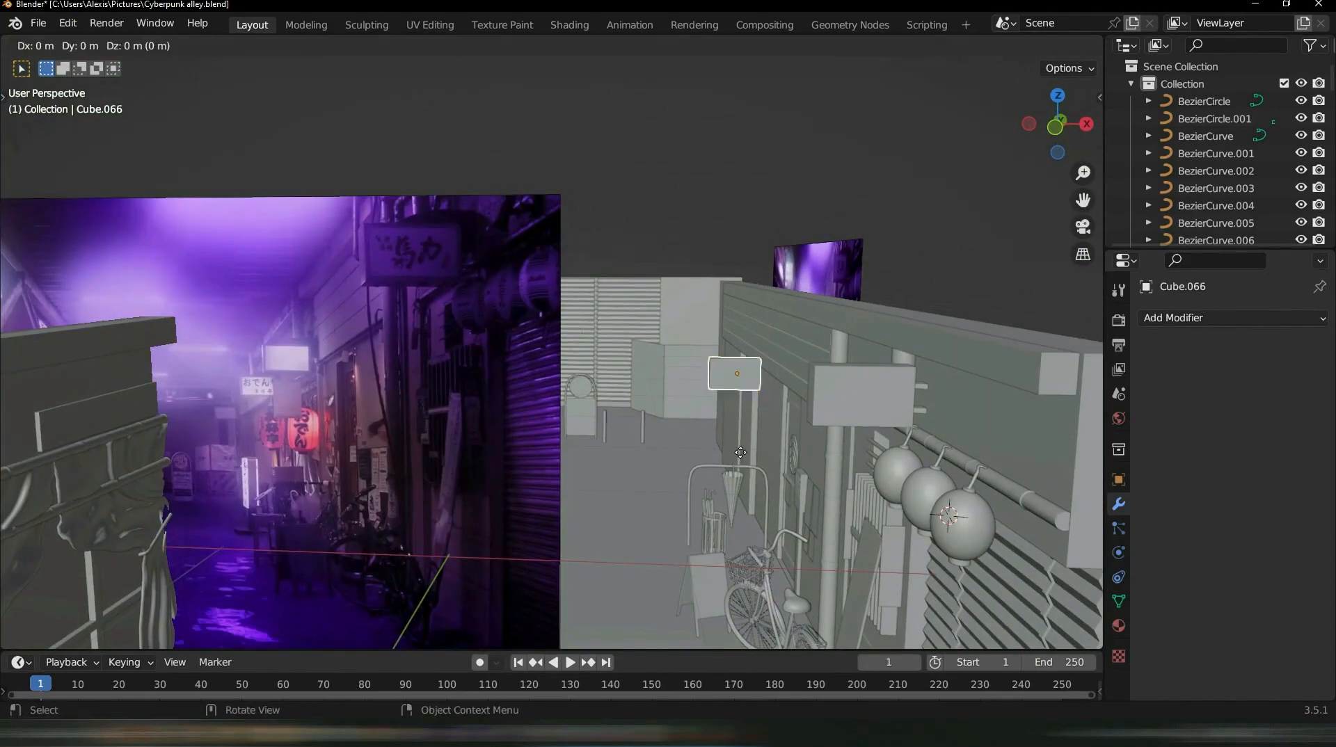
pyautogui.press('s')
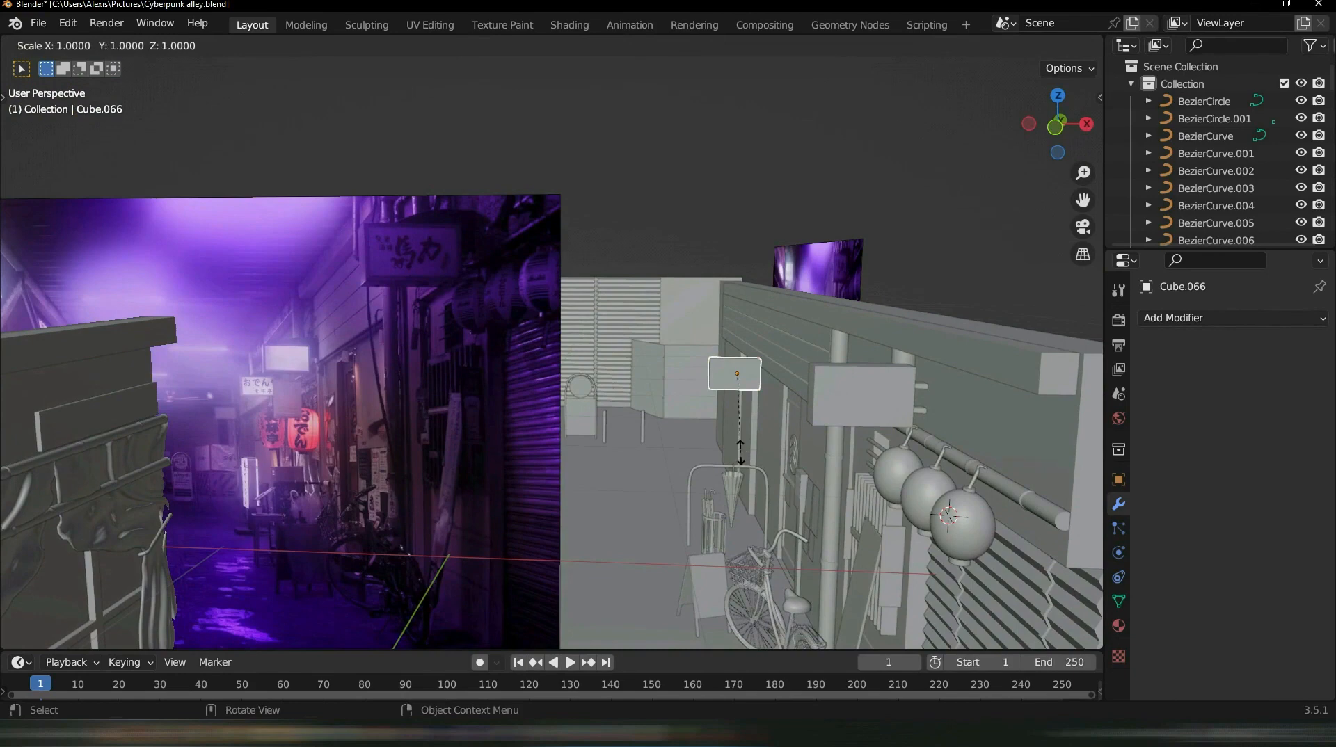
pyautogui.press('z')
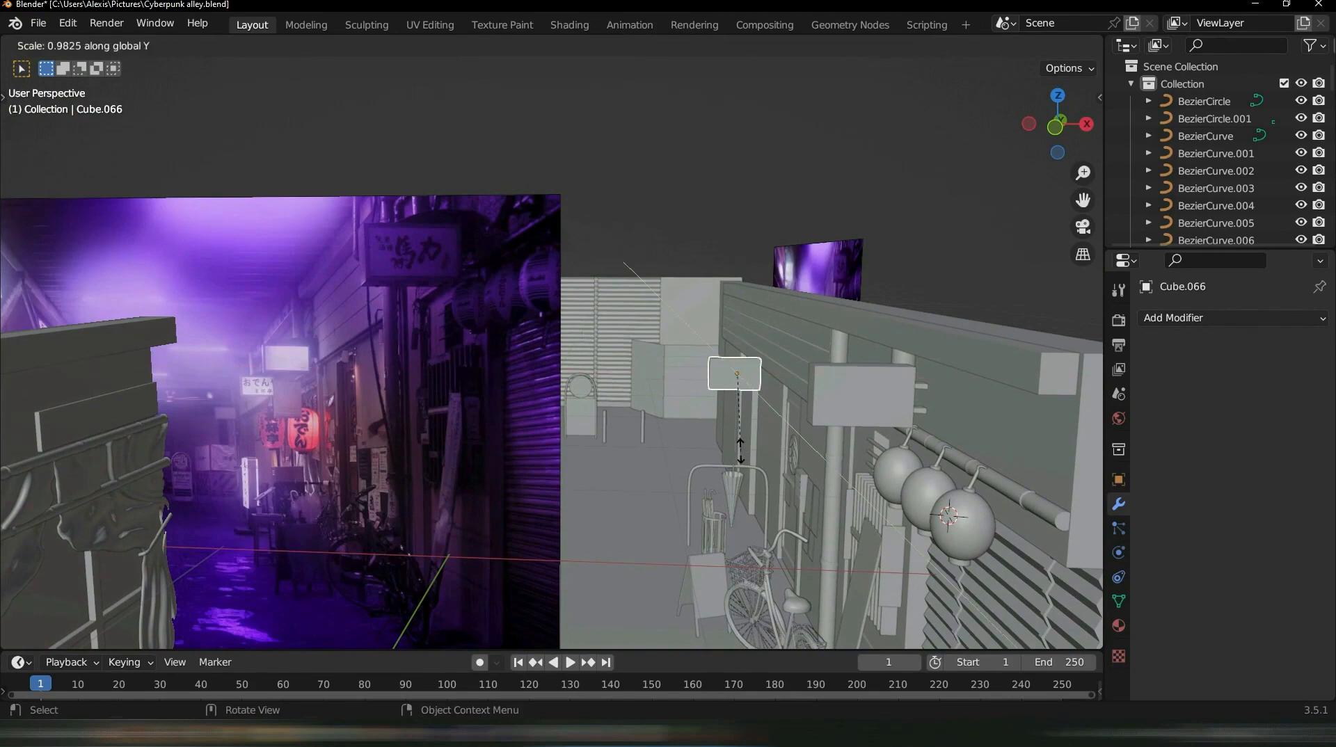
pyautogui.click(730, 433)
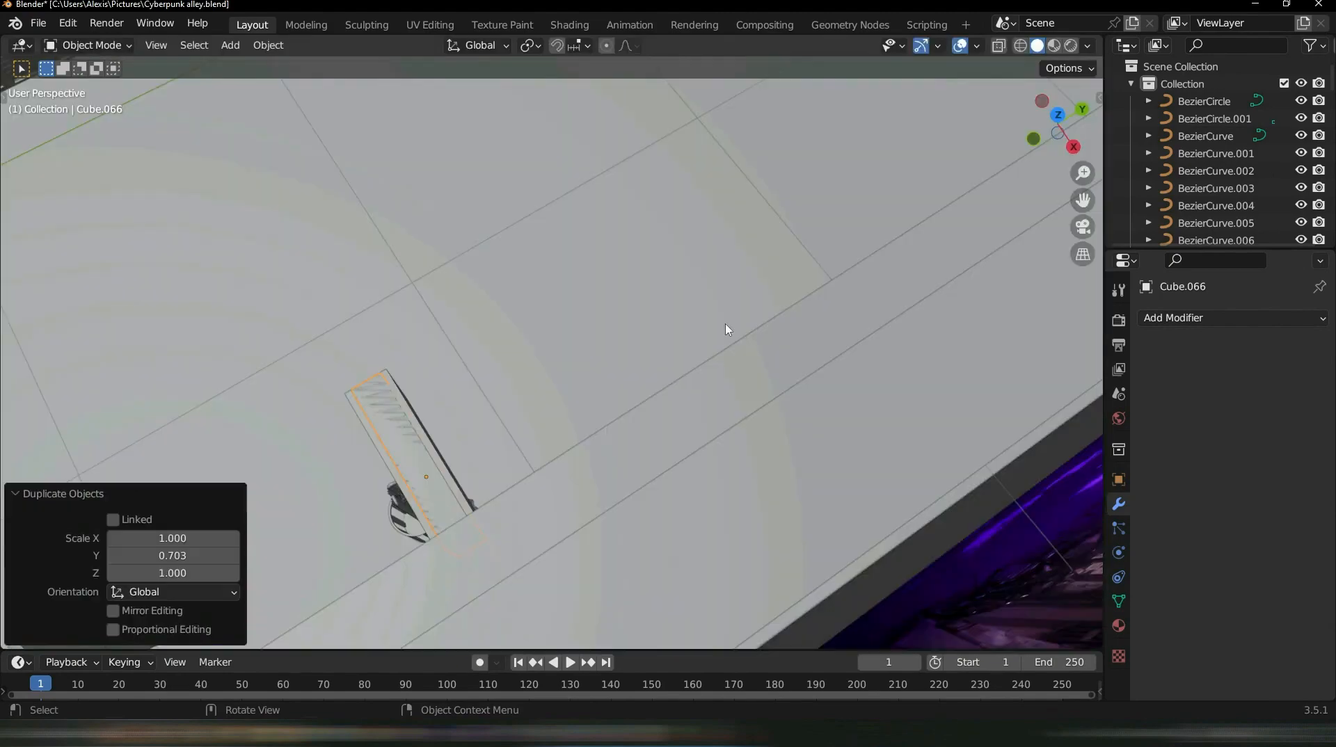
# Thin the in-place copy of the farther box sign by a further factor of about 0.26 along Y
pyautogui.press('s')
pyautogui.press('y')
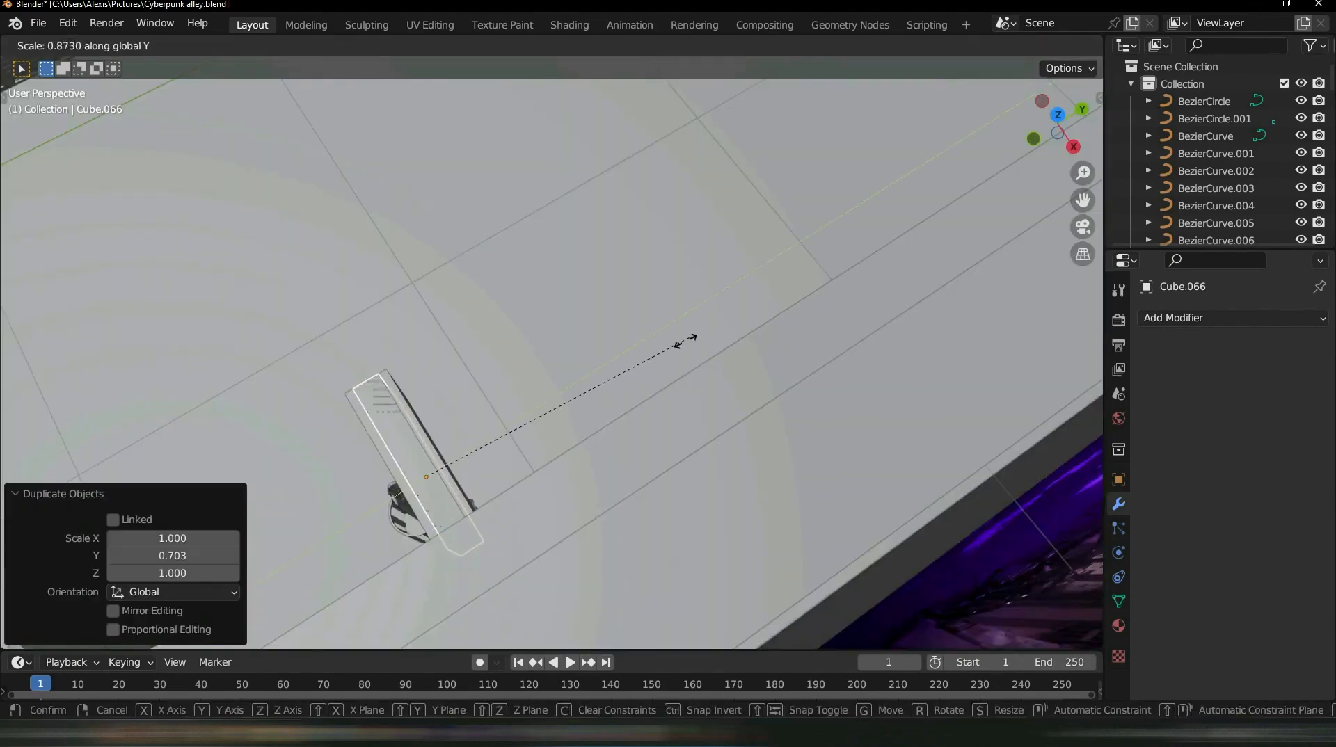
pyautogui.click(499, 414)
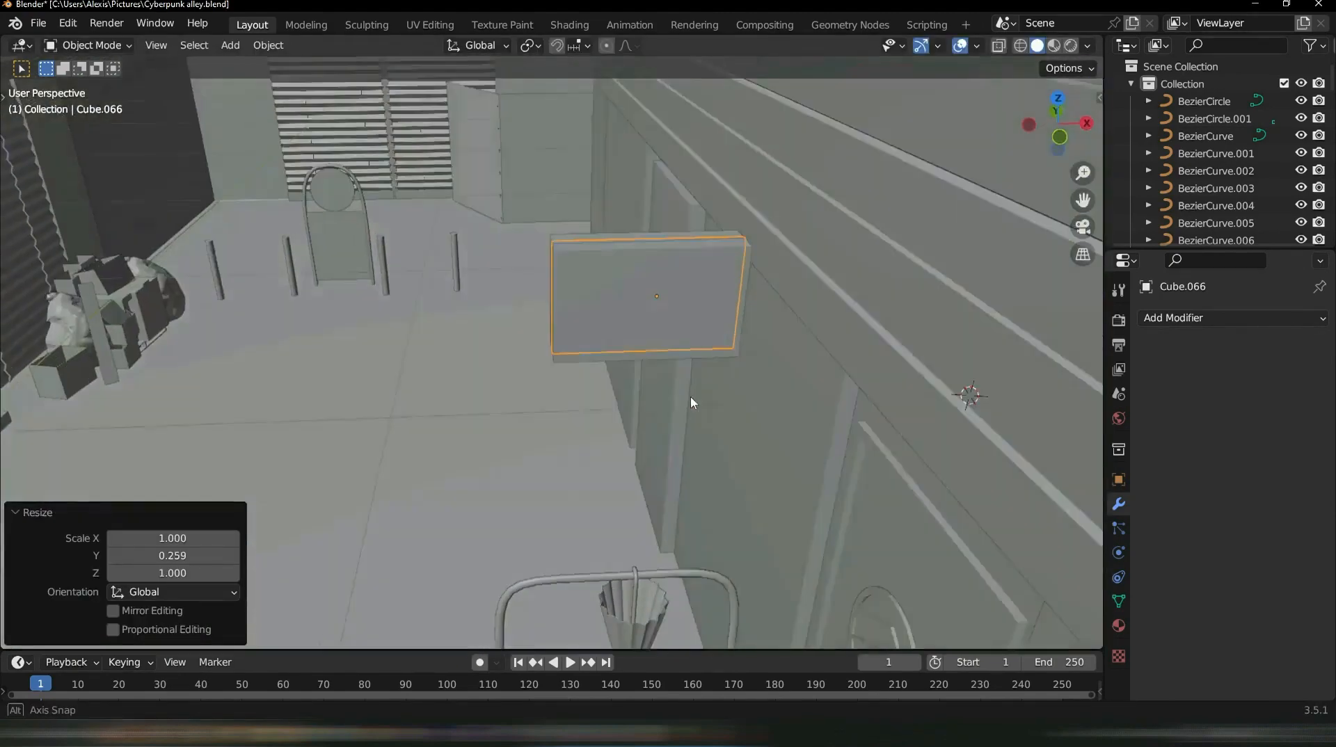
# Scale the thin copy of the farther box sign to about 0.44 along Z and raise it about 0.088 m
pyautogui.moveTo(691, 402); pyautogui.dragTo(666, 416, button='middle')
pyautogui.press('s')
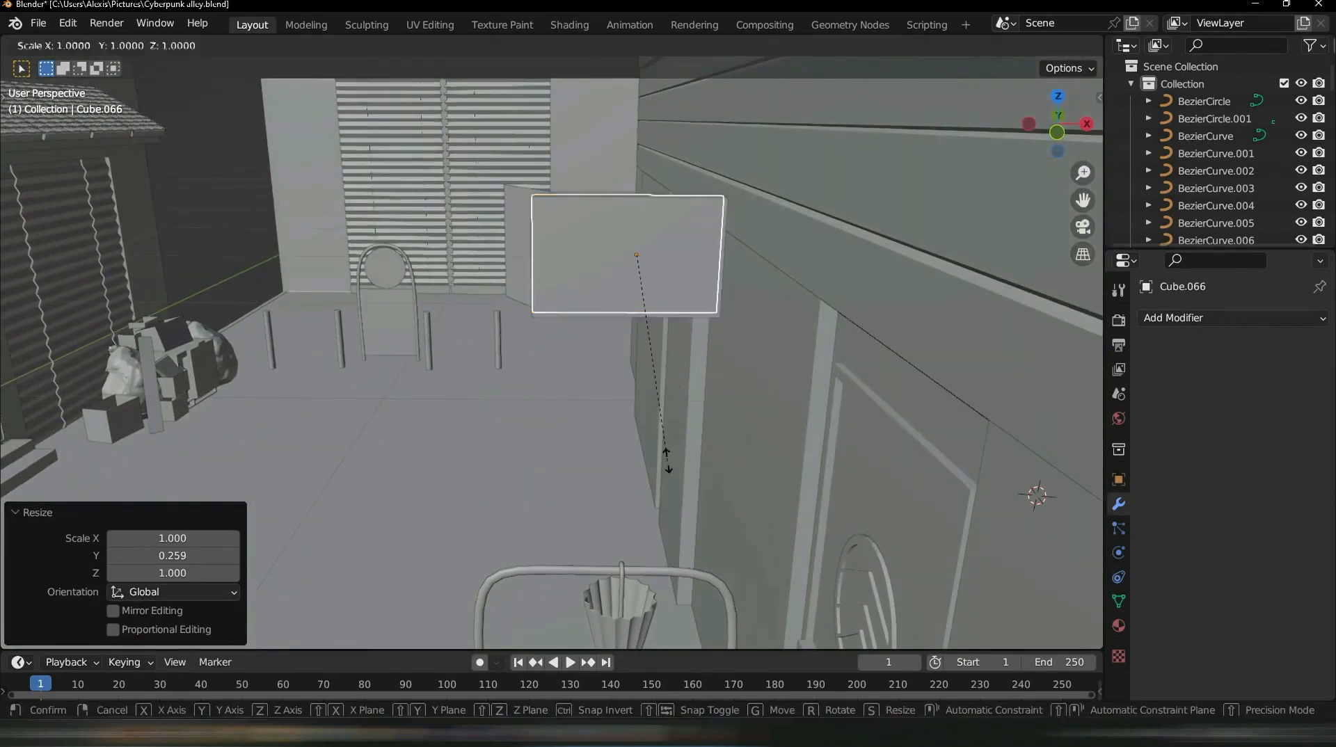
pyautogui.press('z')
pyautogui.click(607, 340)
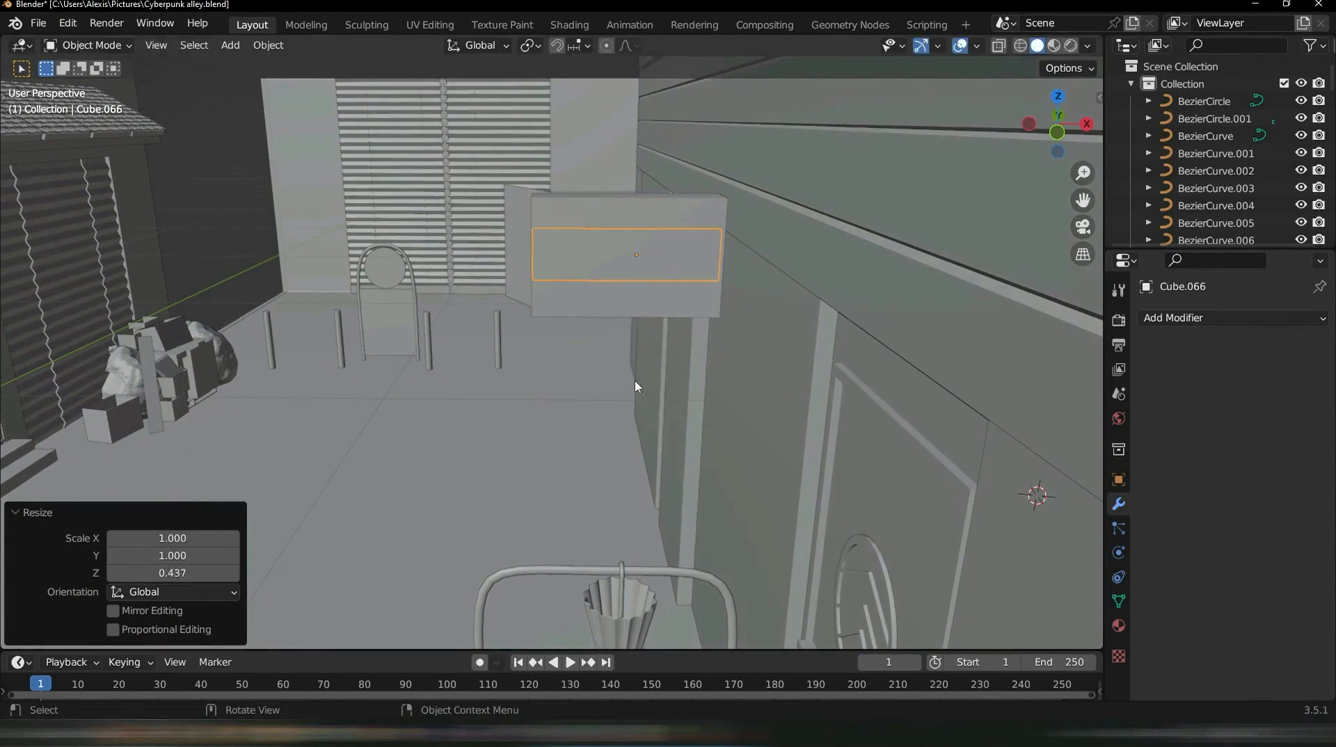
pyautogui.press('g')
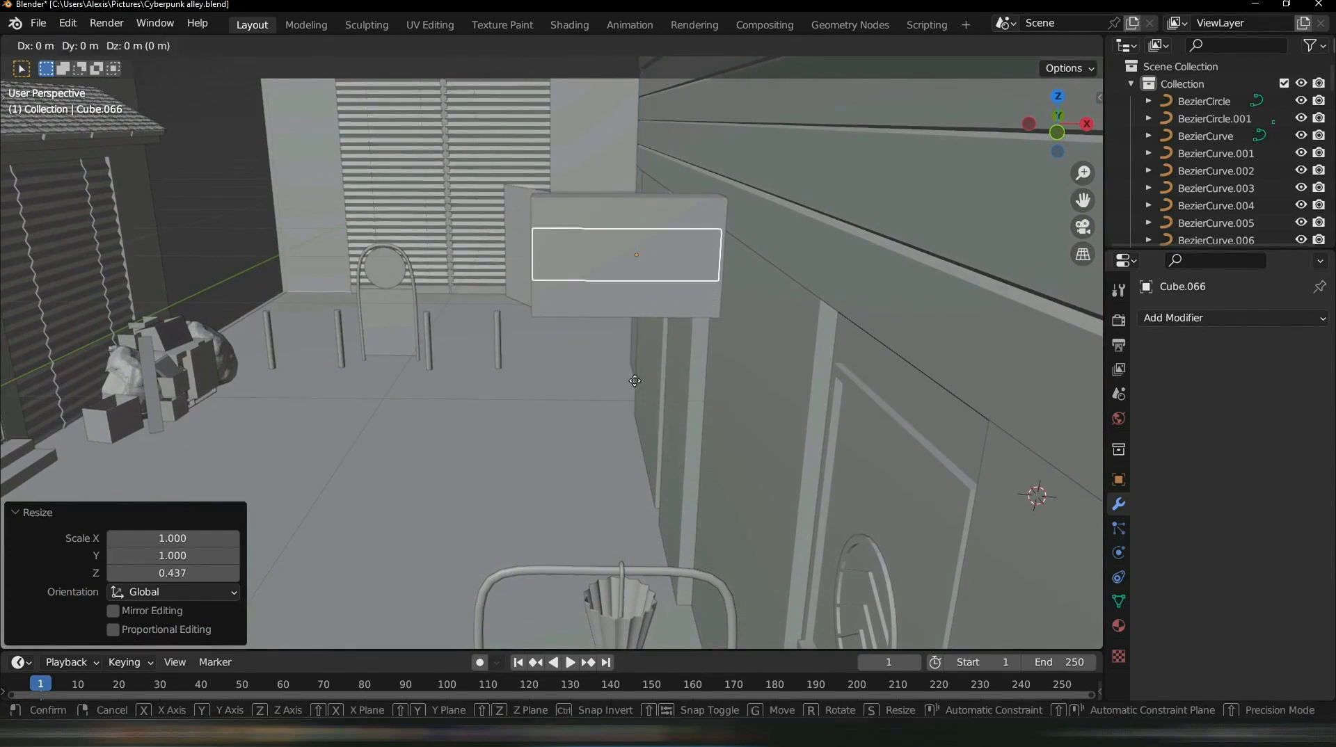
pyautogui.press('z')
pyautogui.click(646, 336)
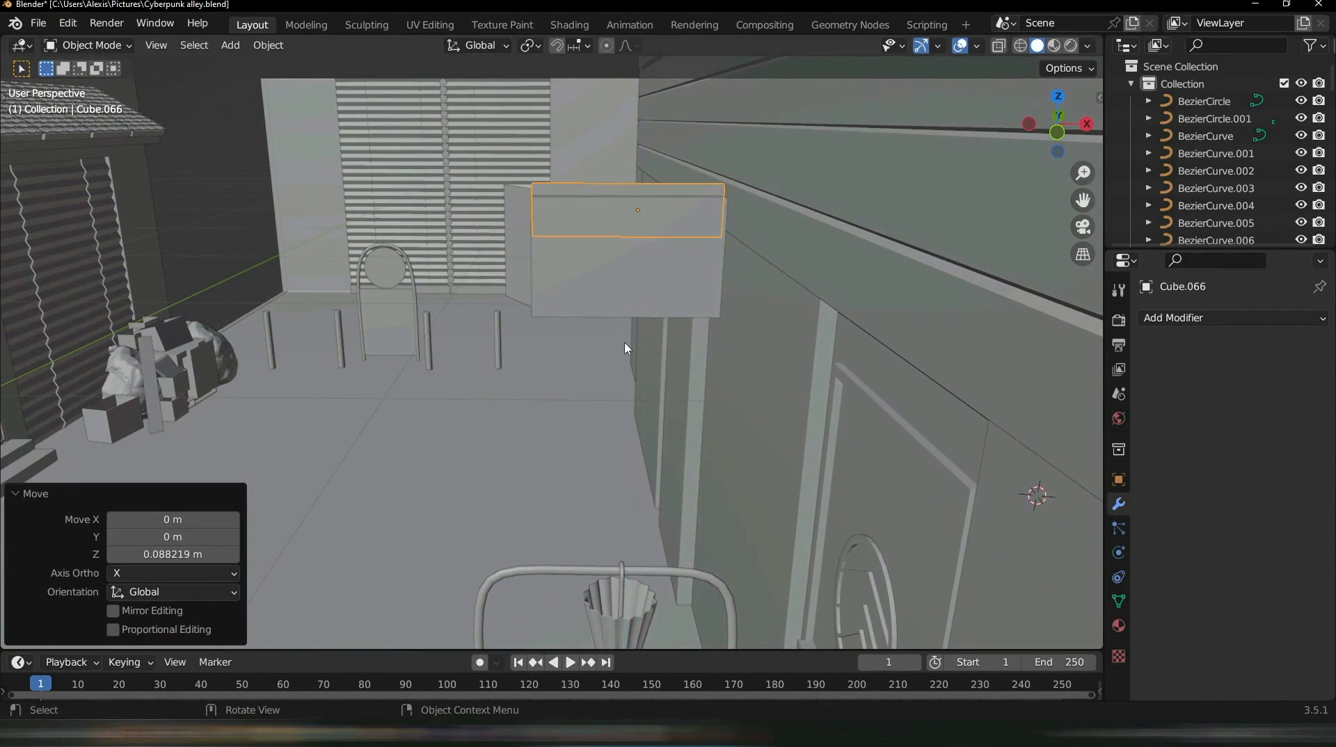
# Shift the thin panel about 0.084 m along X toward the wall
pyautogui.press('g')
pyautogui.press('x')
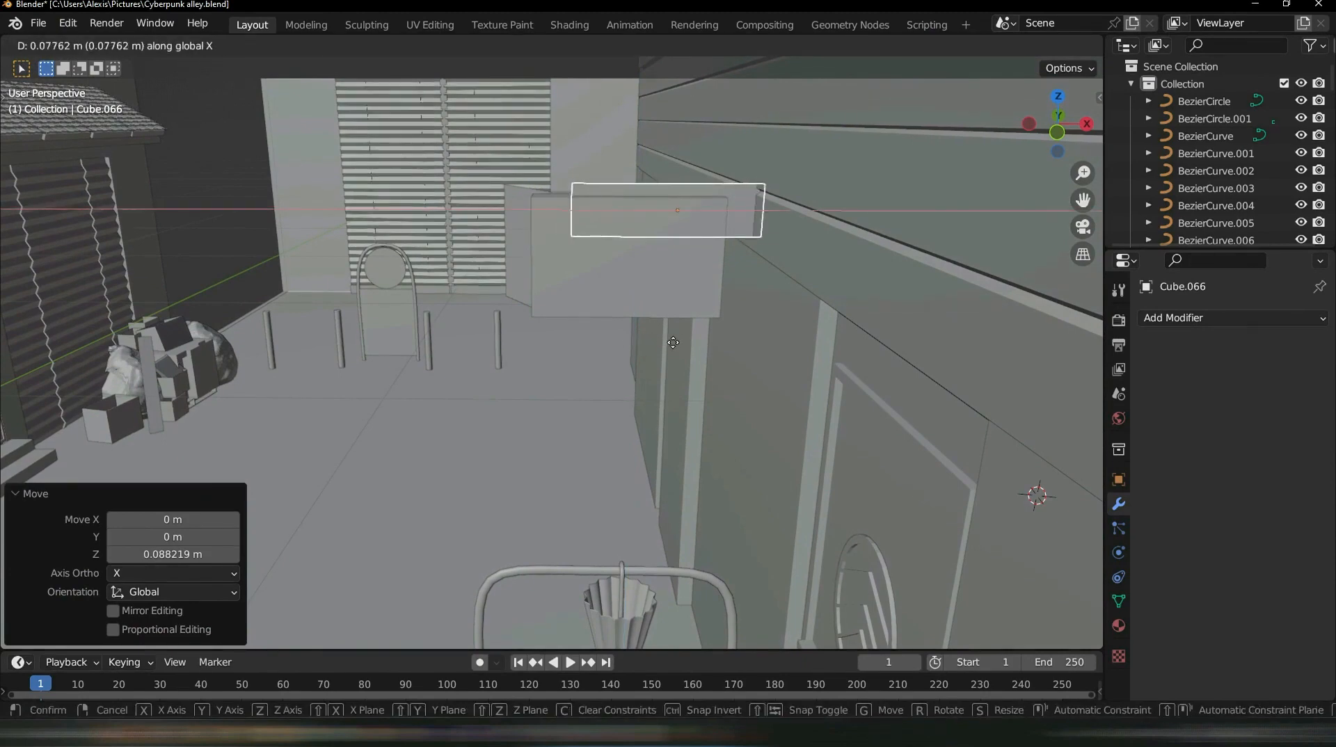
pyautogui.click(668, 346)
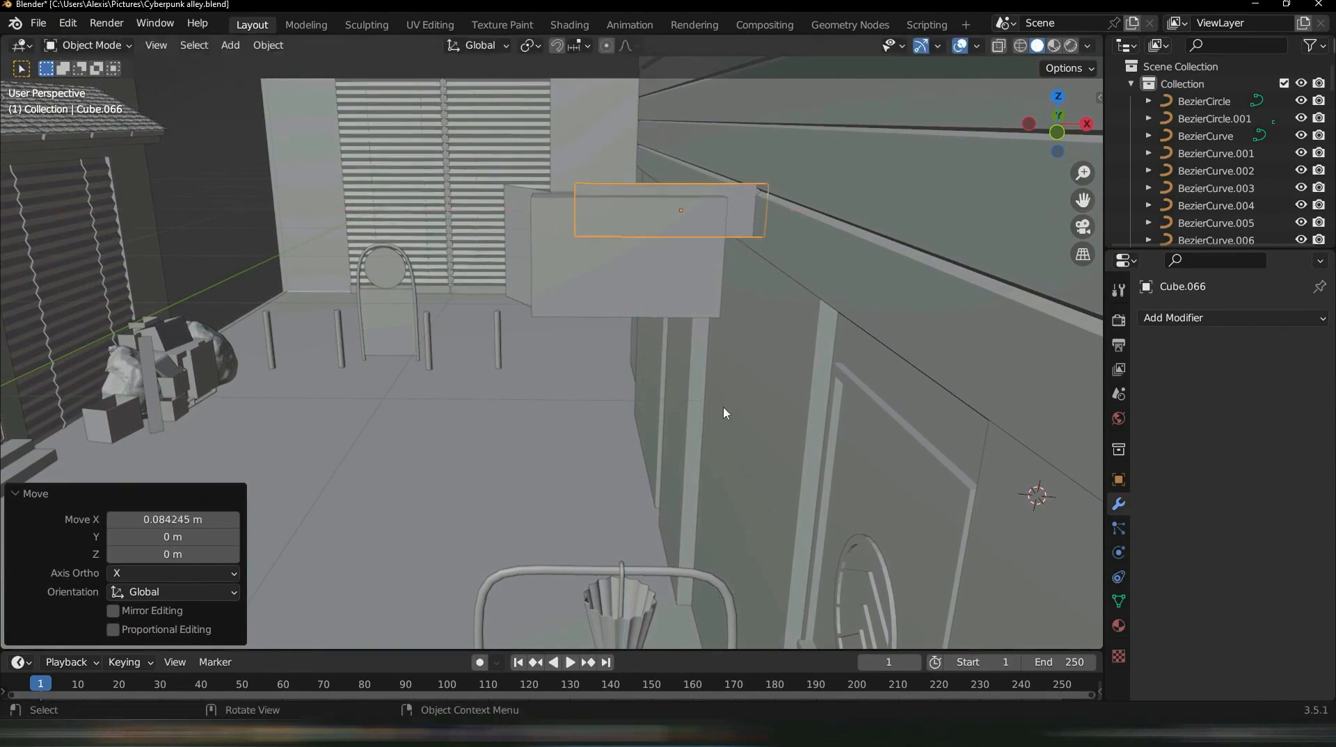
# Stretch the thin panel along Z and raise it about 0.05 m
pyautogui.press('s')
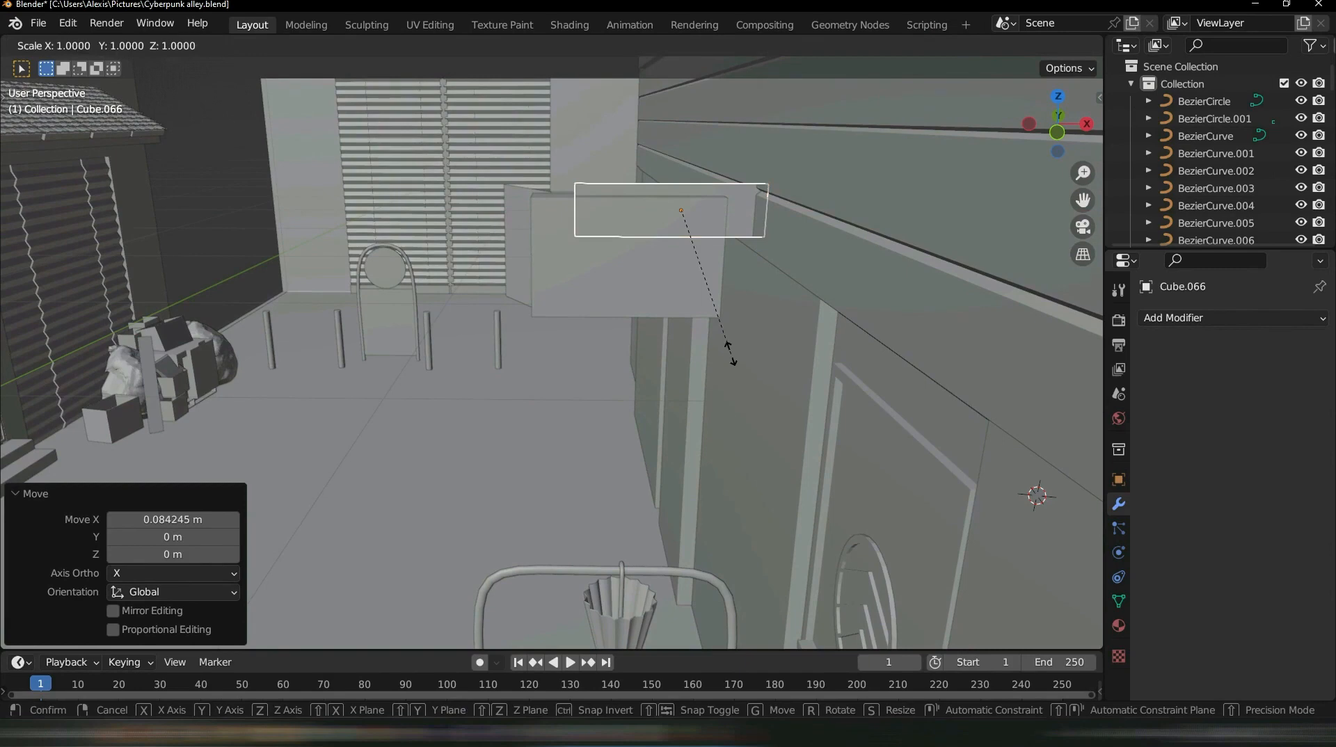
pyautogui.press('z')
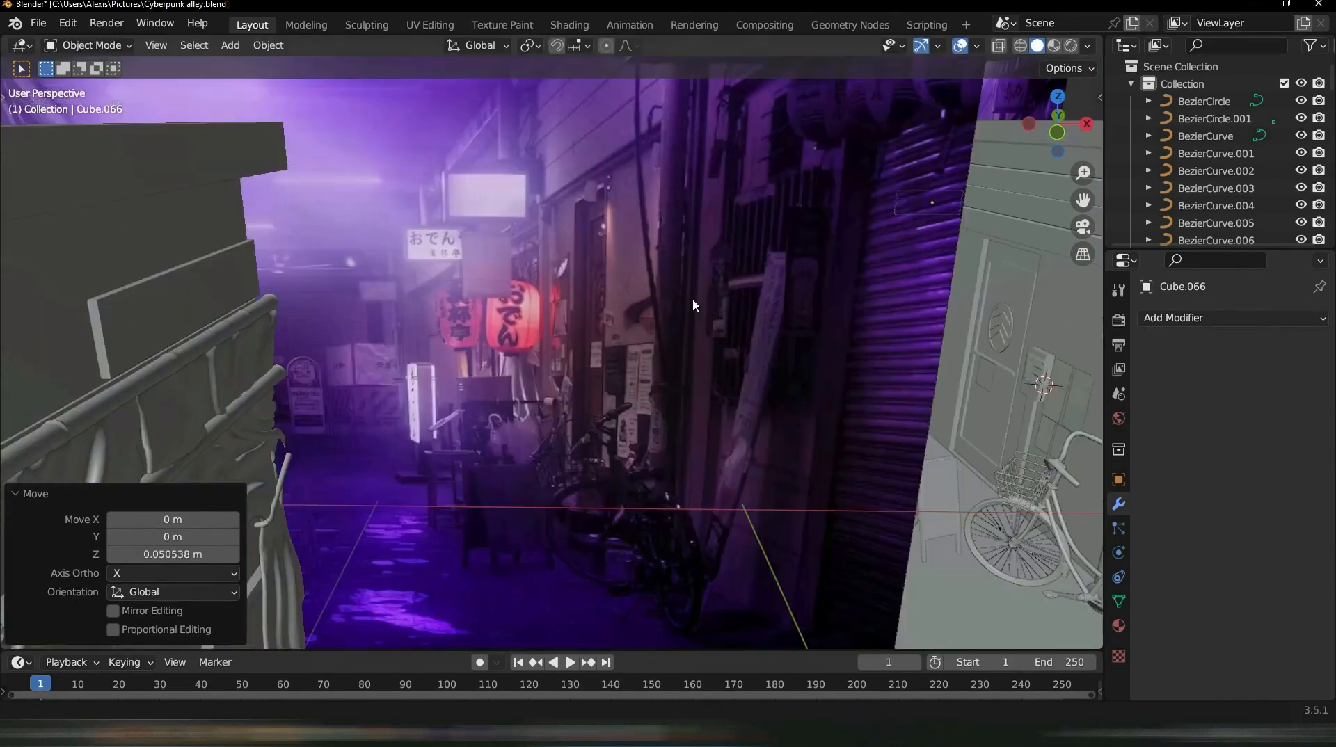
pyautogui.moveTo(721, 147); pyautogui.dragTo(739, 365, button='middle')
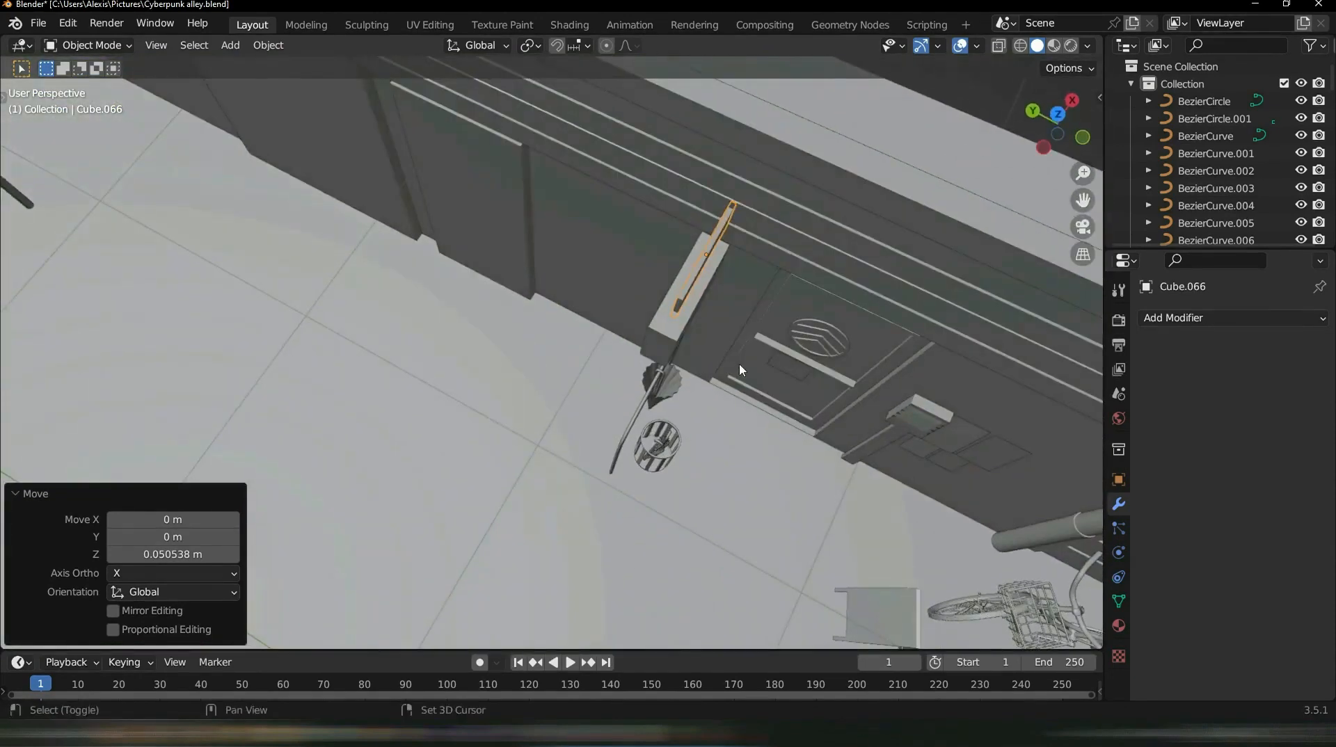
# Round the thin panel's upper outer corner by beveling its edge with a 1.6 m width and 7 segments
pyautogui.press('Tab')
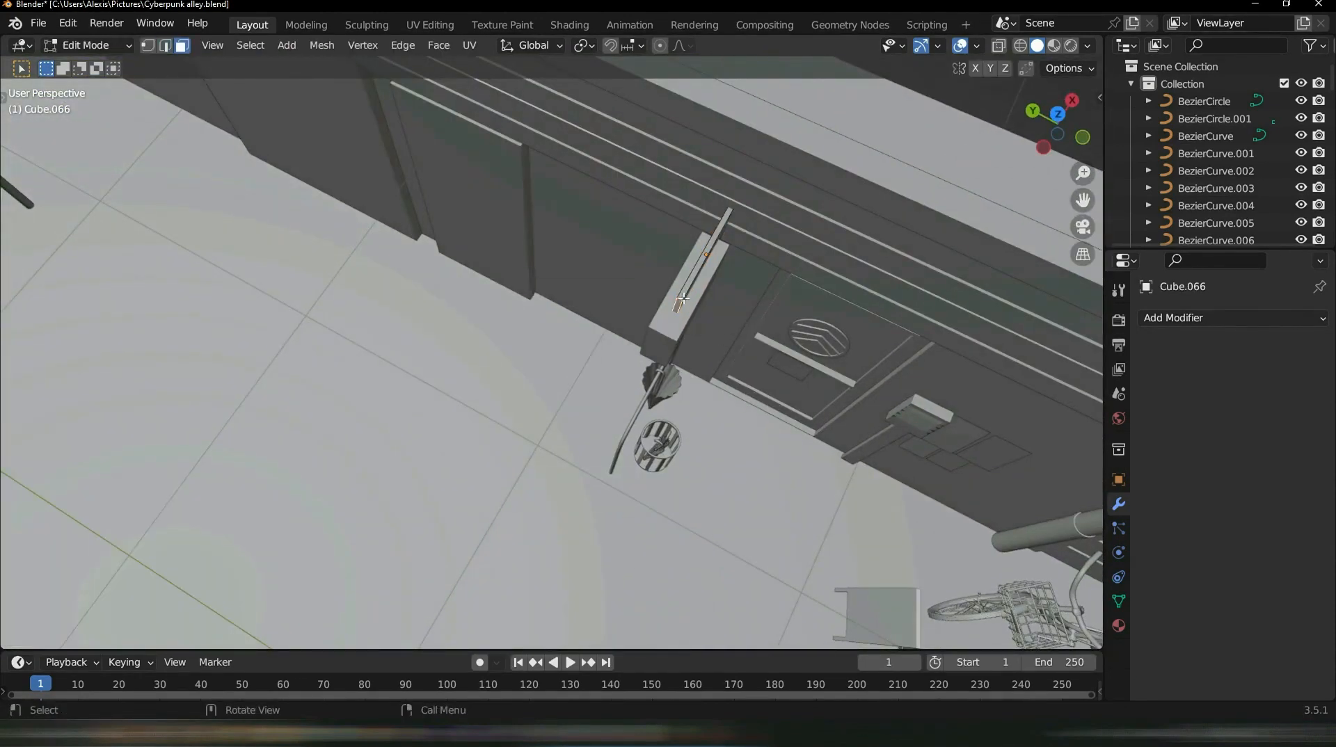
pyautogui.click(682, 299)
pyautogui.moveTo(753, 330); pyautogui.dragTo(716, 298, button='middle')
pyautogui.scroll(3, 716, 298)
pyautogui.press('2')
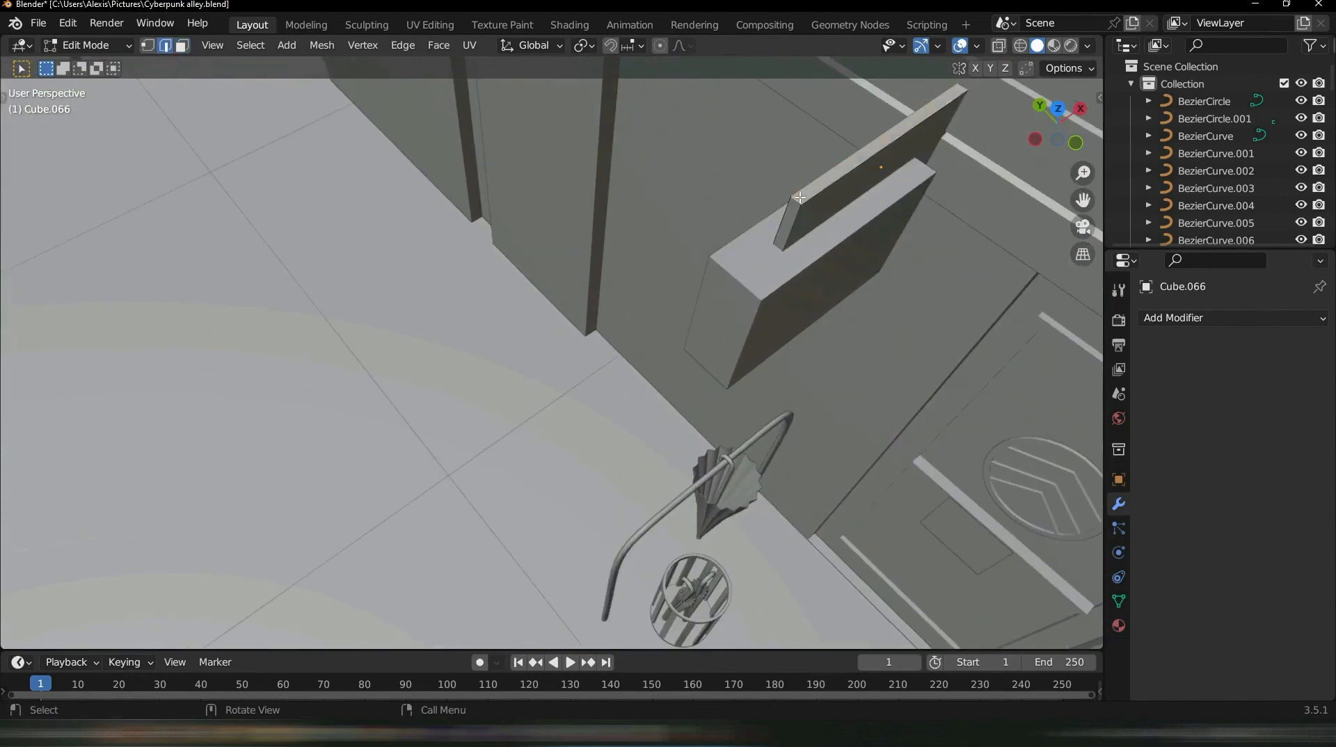
pyautogui.moveTo(799, 201); pyautogui.dragTo(805, 250, button='middle')
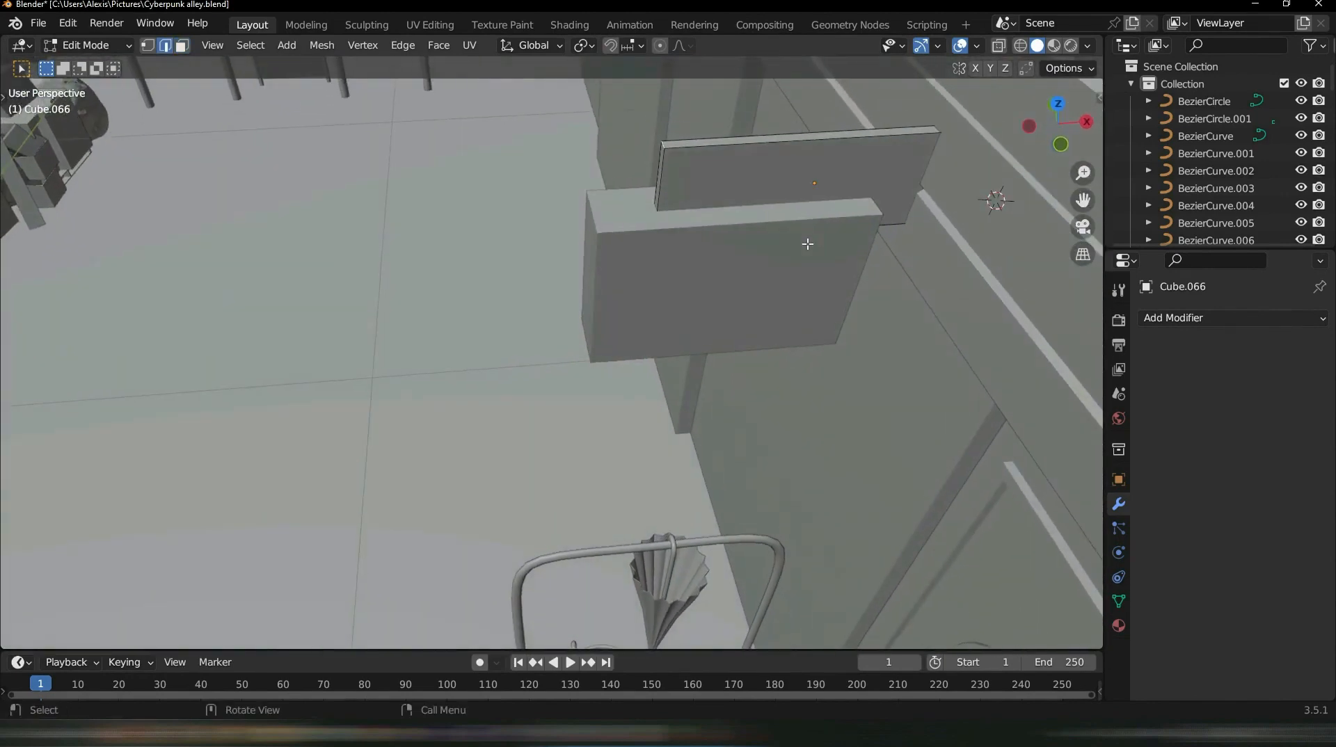
pyautogui.hotkey('ctrl', 'b')
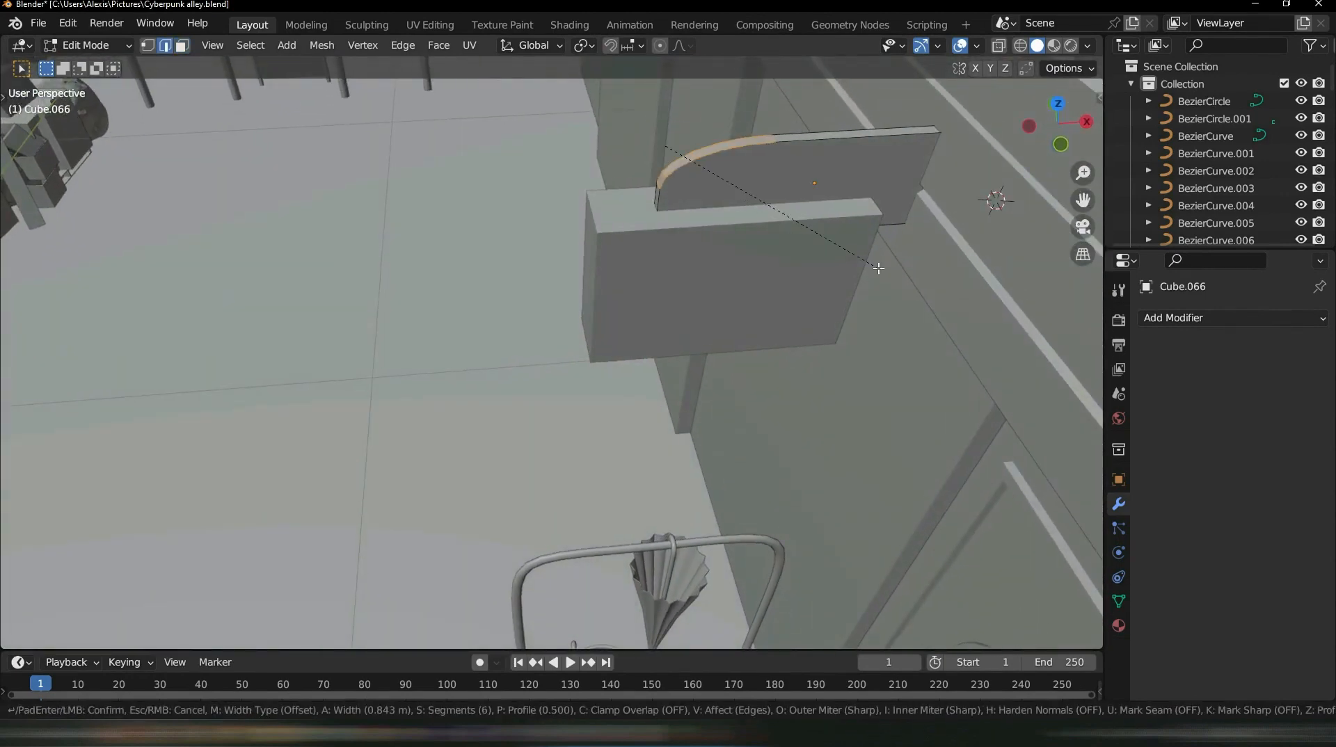
pyautogui.scroll(1, 878, 268)
pyautogui.click(938, 293)
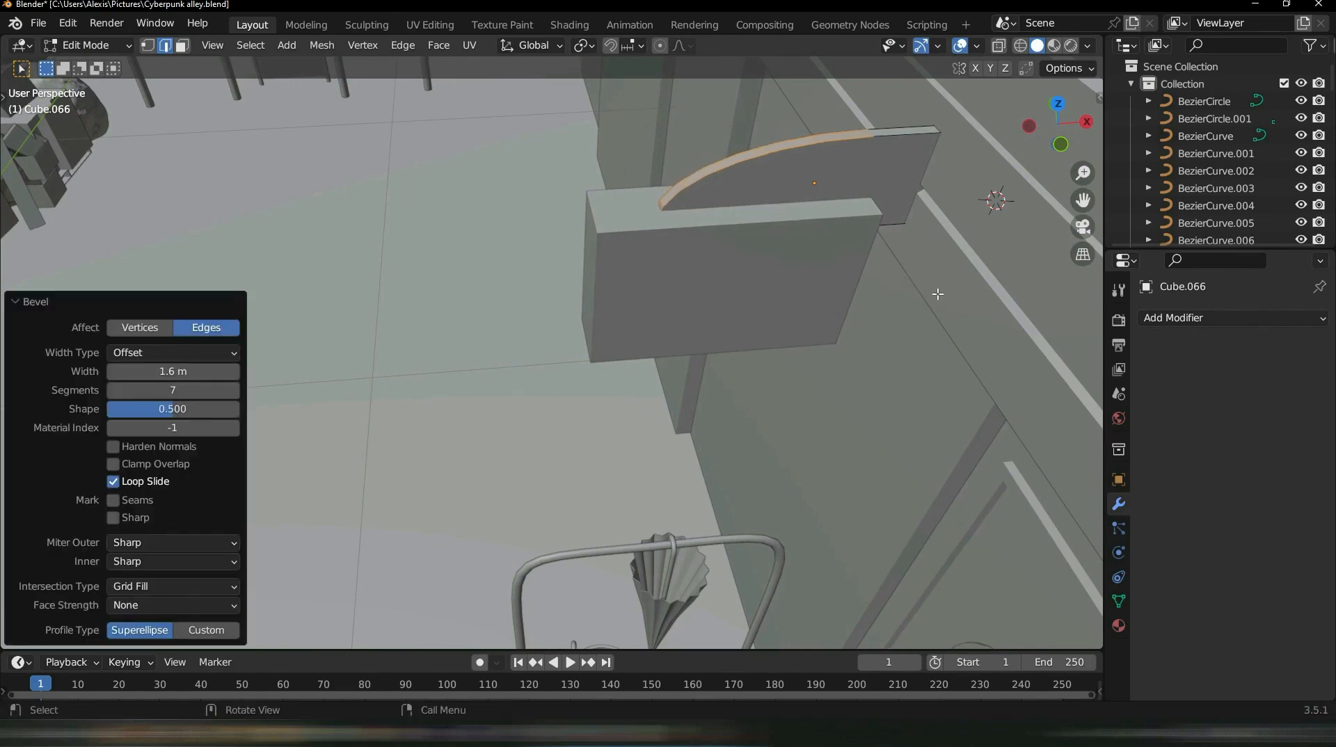
pyautogui.scroll(-5, 938, 293)
pyautogui.moveTo(938, 293); pyautogui.dragTo(771, 266, button='middle')
pyautogui.press('Tab')
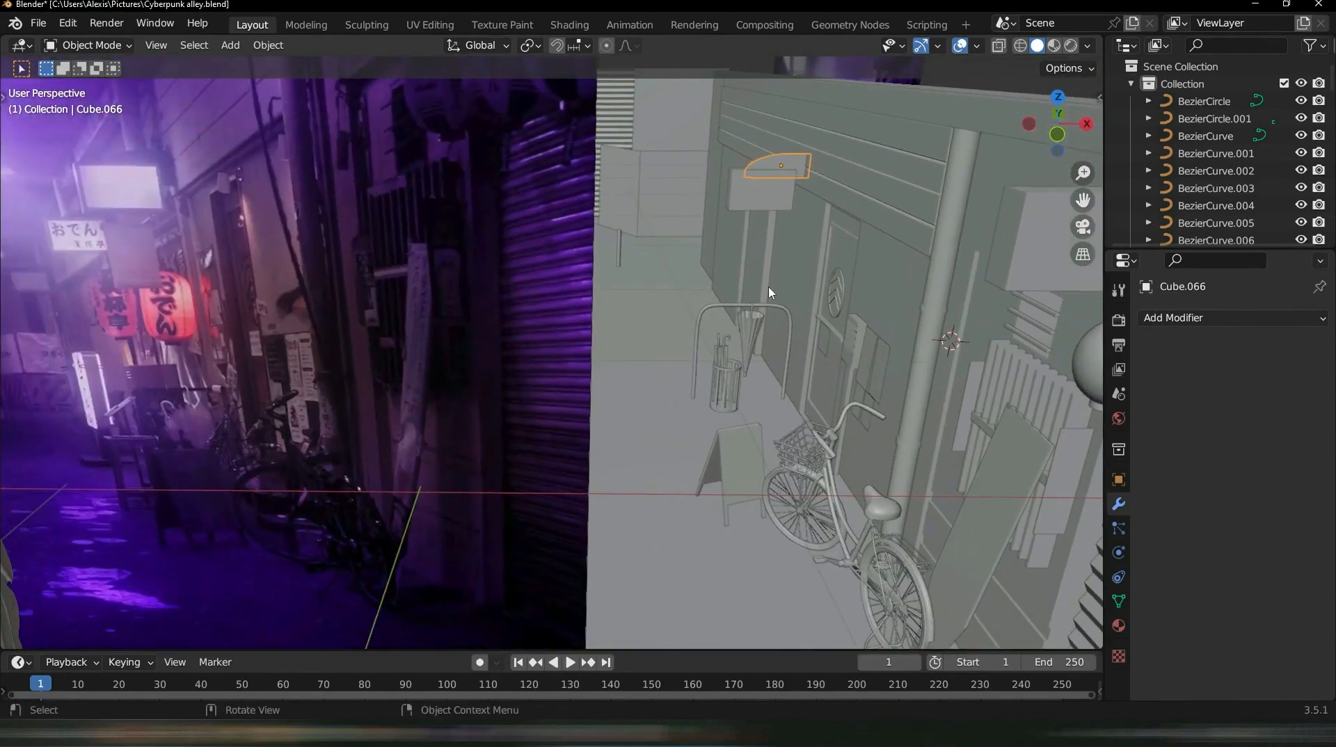
# Extend the rounded panel downward behind the box sign by lowering its bottom vertices about 0.058 m
pyautogui.keyDown('shift'); pyautogui.moveTo(879, 341); pyautogui.dragTo(759, 355, button='middle'); pyautogui.keyUp('shift')
pyautogui.scroll(2, 734, 276)
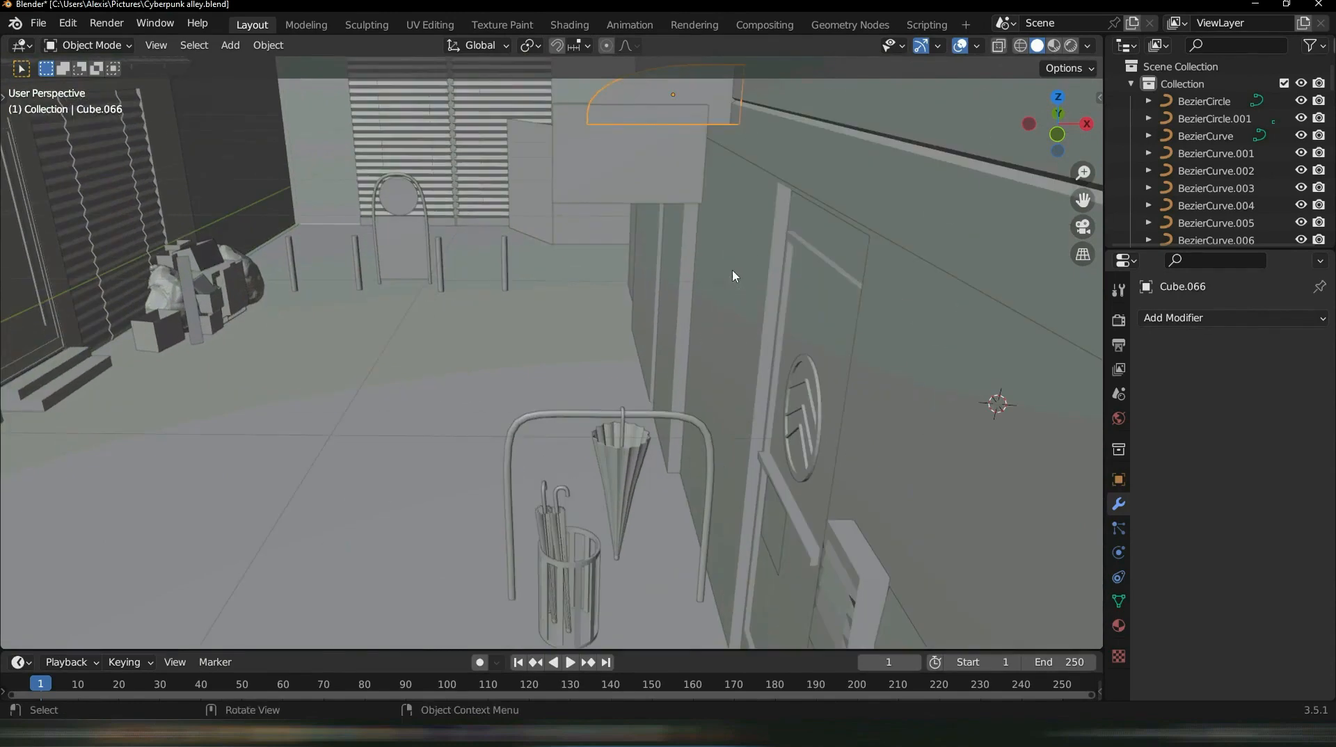
pyautogui.click(999, 46)
pyautogui.hotkey('ctrl', 'Tab')
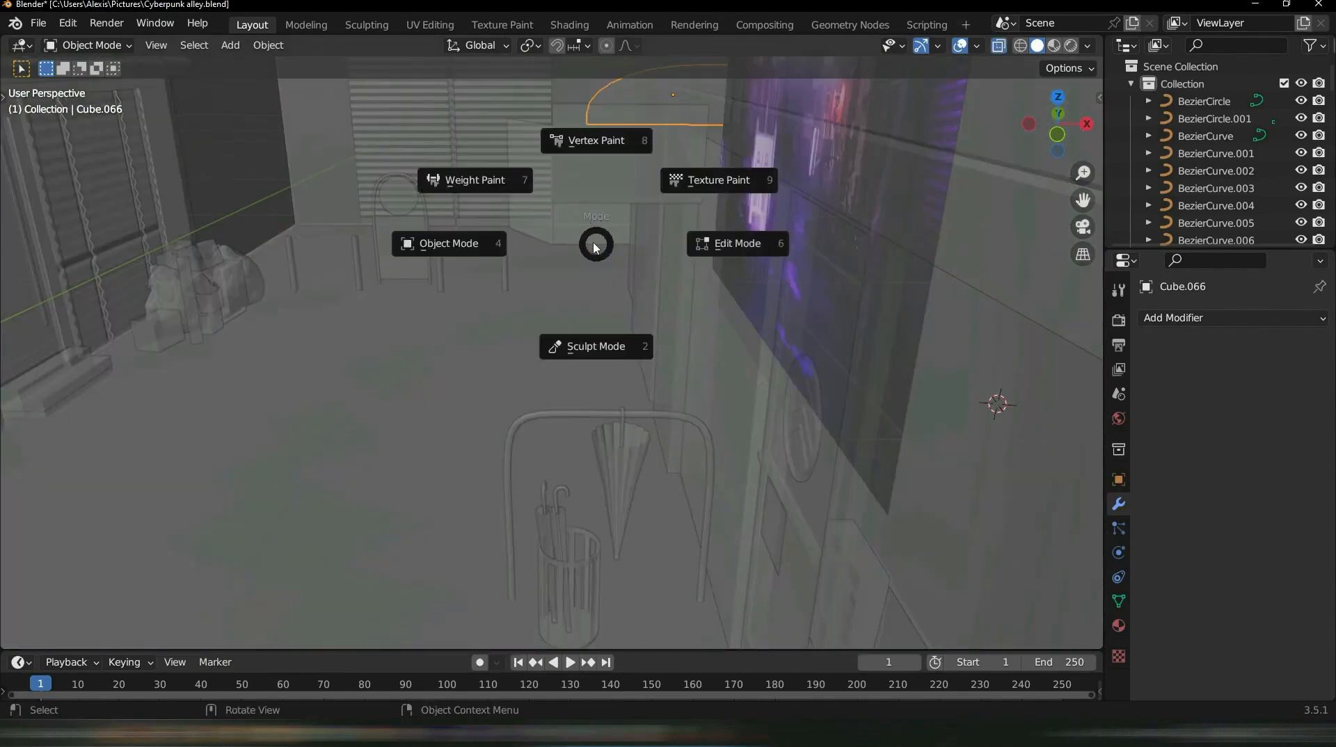
pyautogui.click(881, 272)
pyautogui.moveTo(564, 128); pyautogui.dragTo(793, 130)
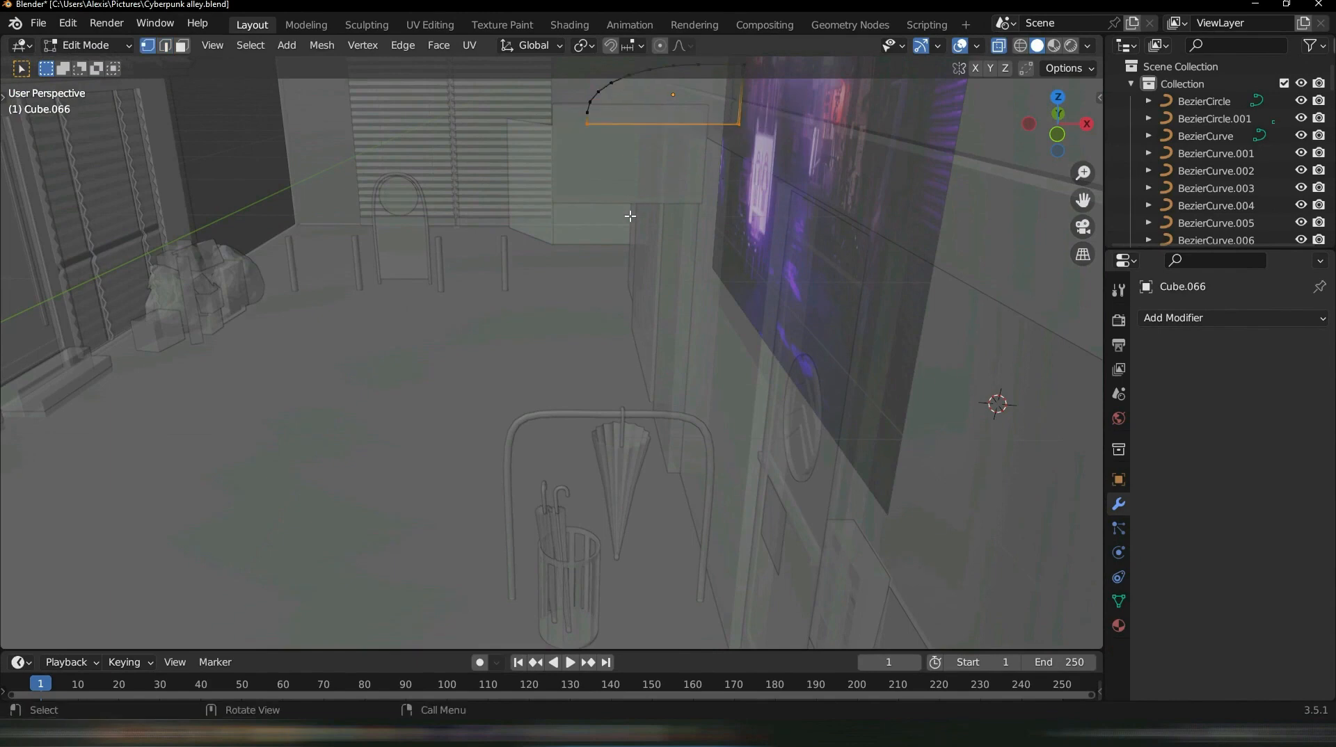
pyautogui.press('g')
pyautogui.press('z')
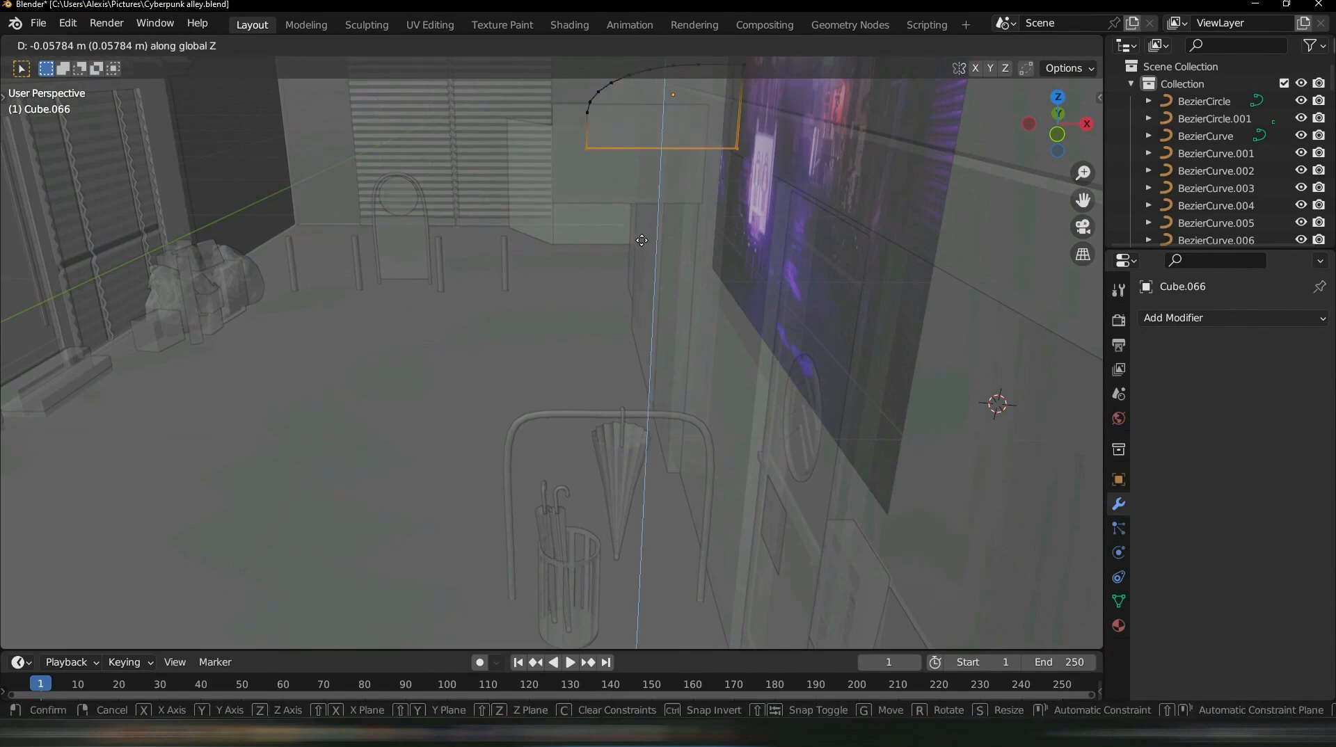
pyautogui.click(643, 240)
pyautogui.press('Tab')
pyautogui.moveTo(643, 240); pyautogui.dragTo(760, 338, button='middle')
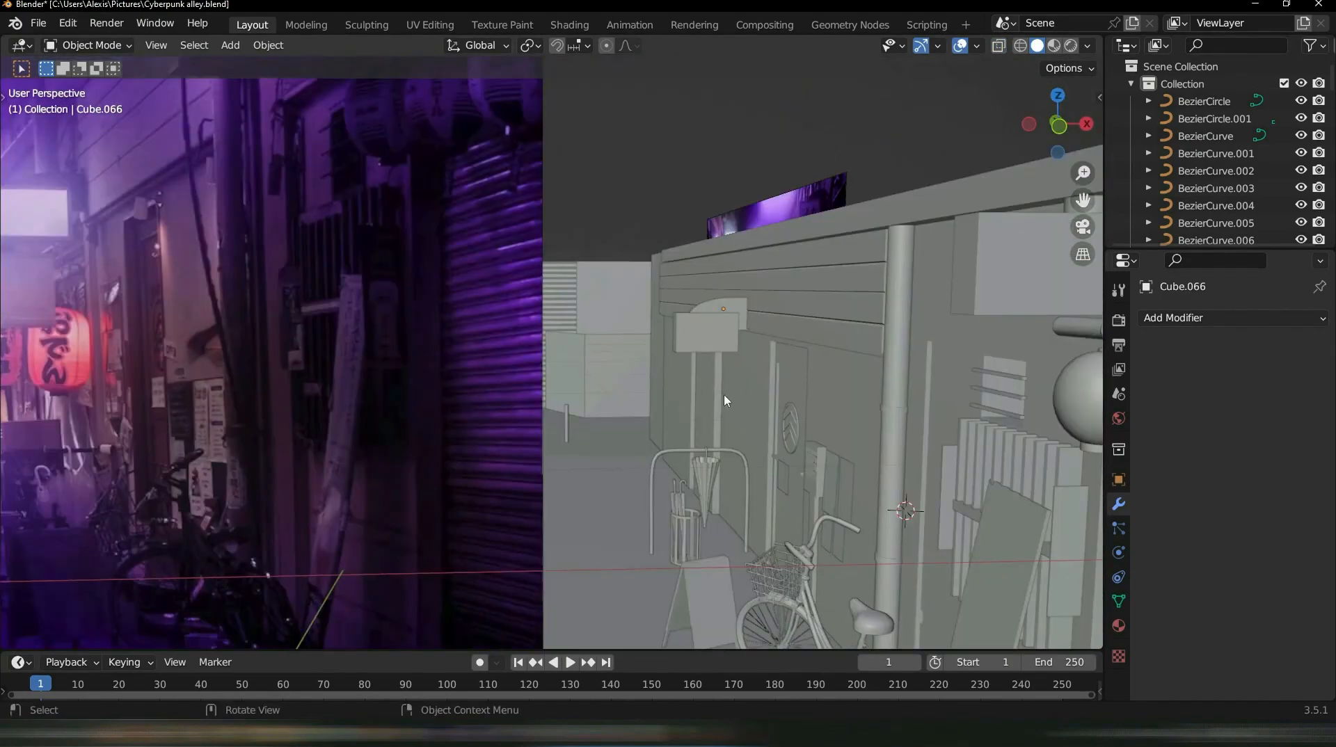
# Add a 2 m cube and flatten it into a slab by scaling it to 0.076 along Z
pyautogui.scroll(-3, 666, 397)
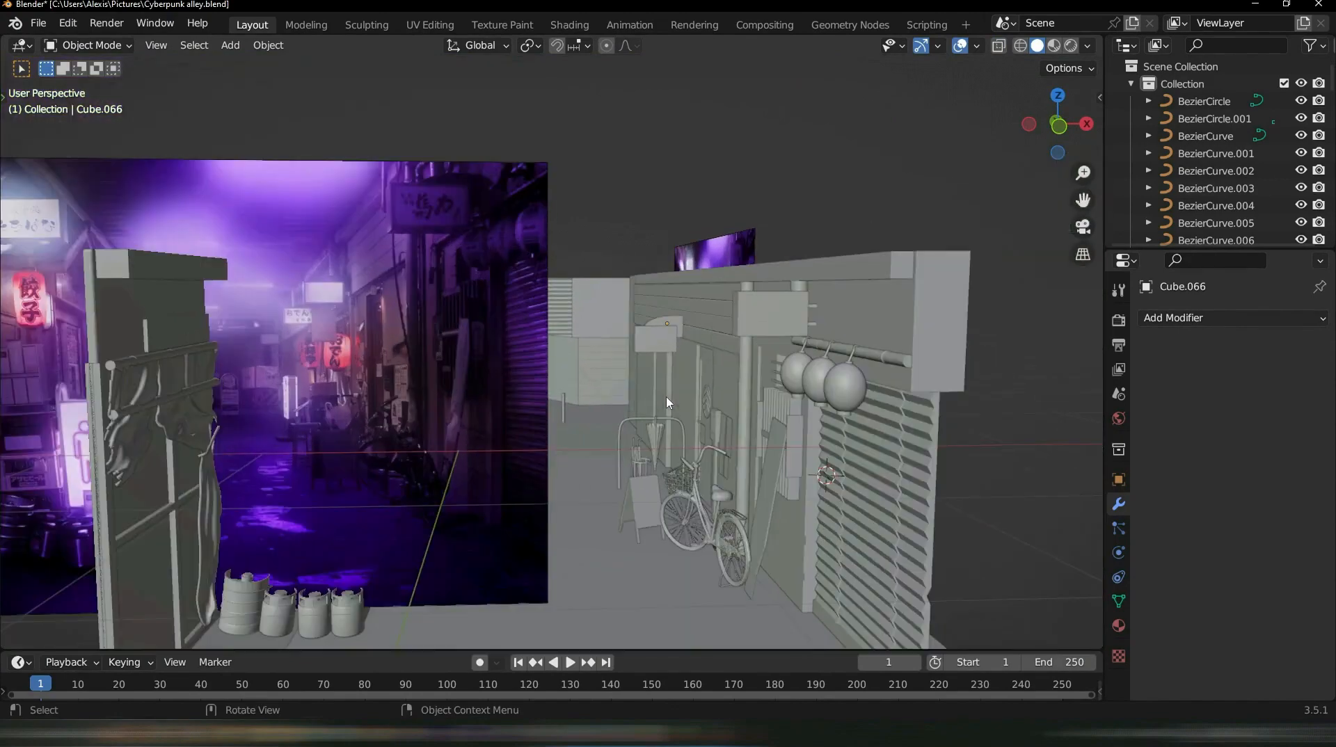
pyautogui.keyDown('shift'); pyautogui.moveTo(610, 430); pyautogui.dragTo(659, 396, button='middle'); pyautogui.keyUp('shift')
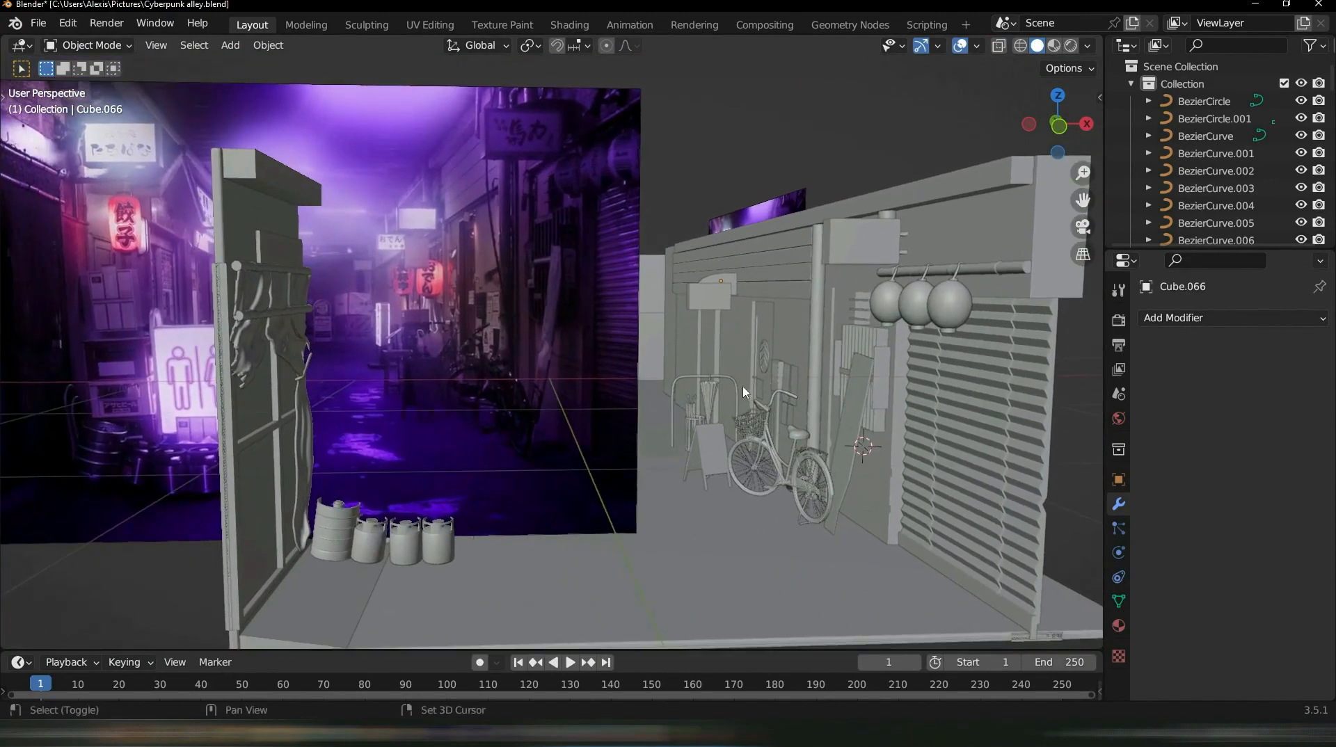
pyautogui.scroll(2, 919, 189)
pyautogui.hotkey('shift', 'a')
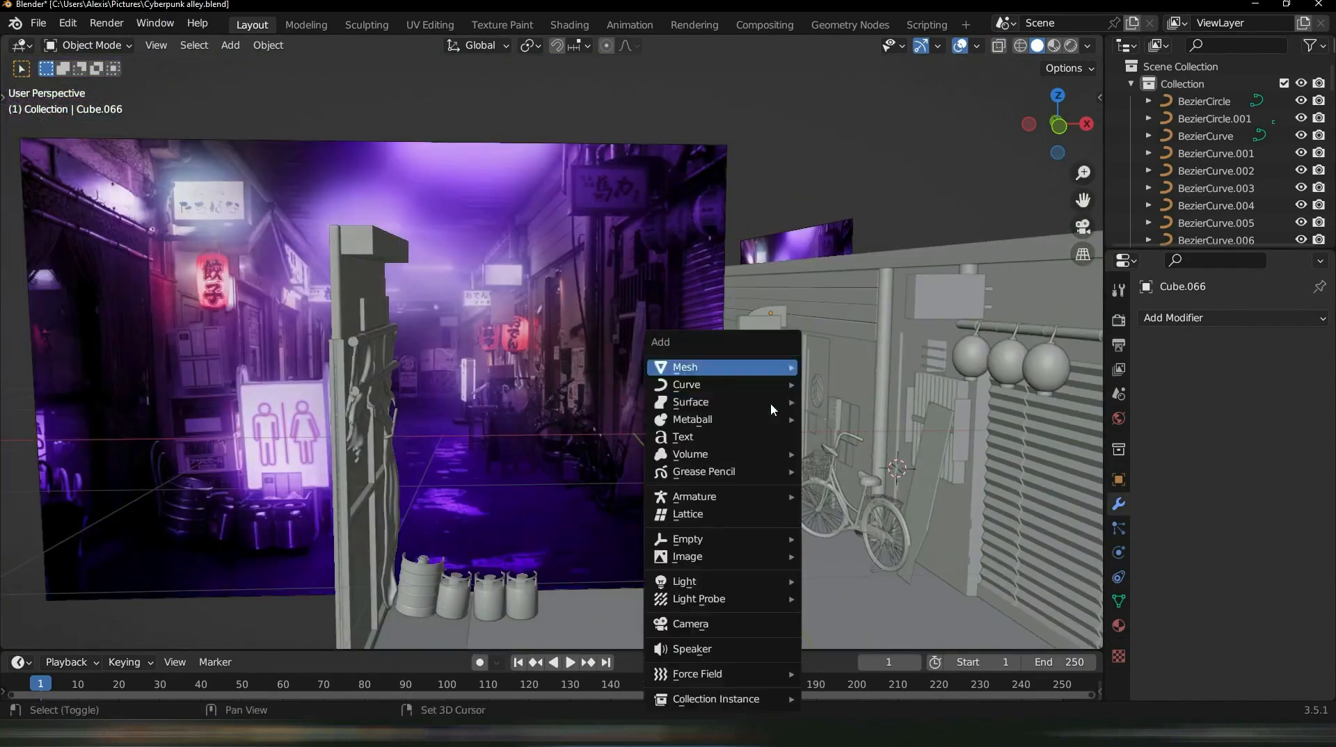
pyautogui.moveTo(693, 371)
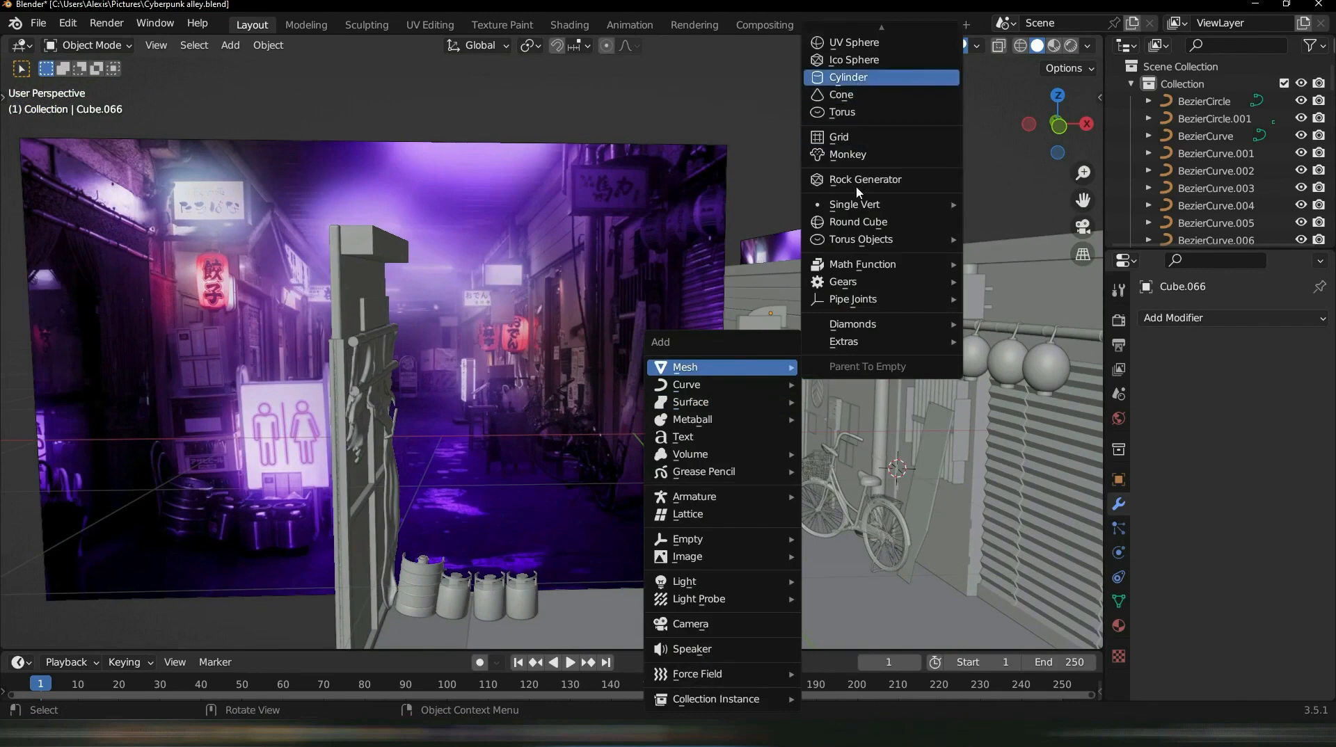
pyautogui.scroll(3, 842, 41)
pyautogui.click(838, 53)
pyautogui.press('KP_Decimal')
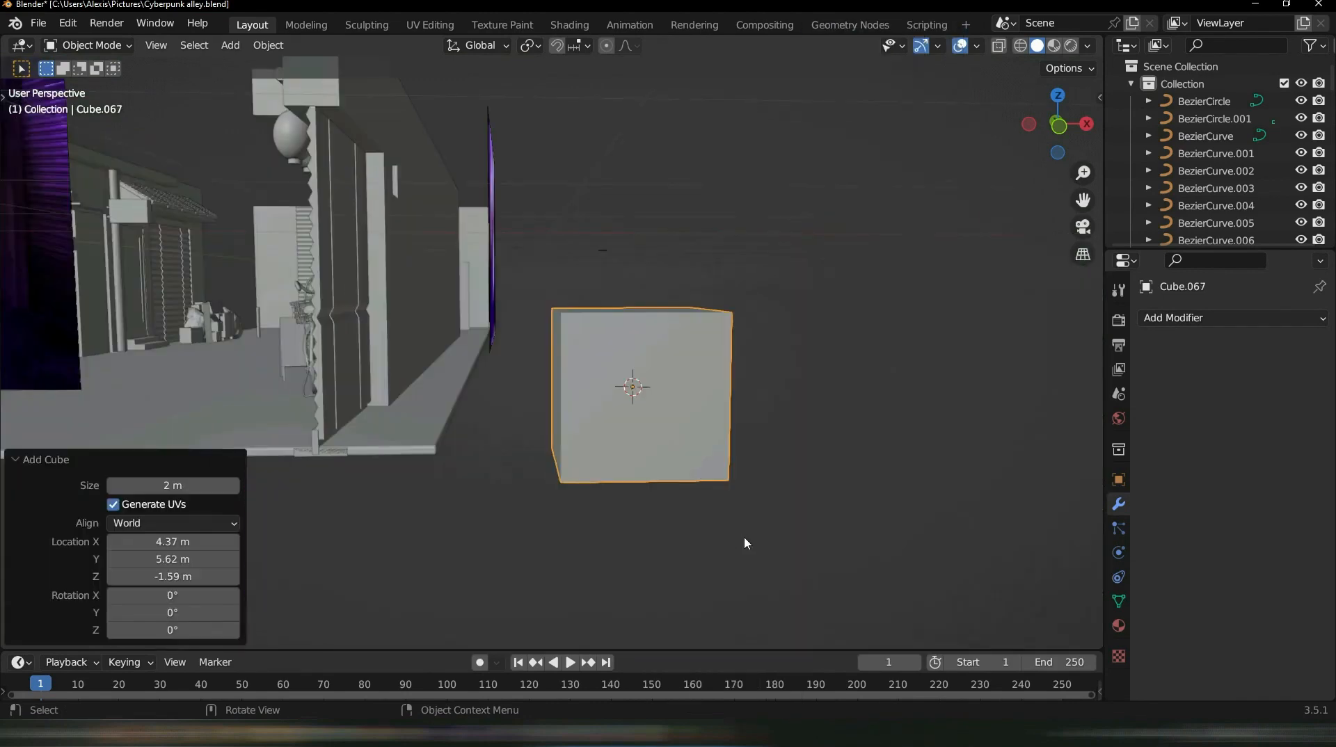
pyautogui.press('s')
pyautogui.press('z')
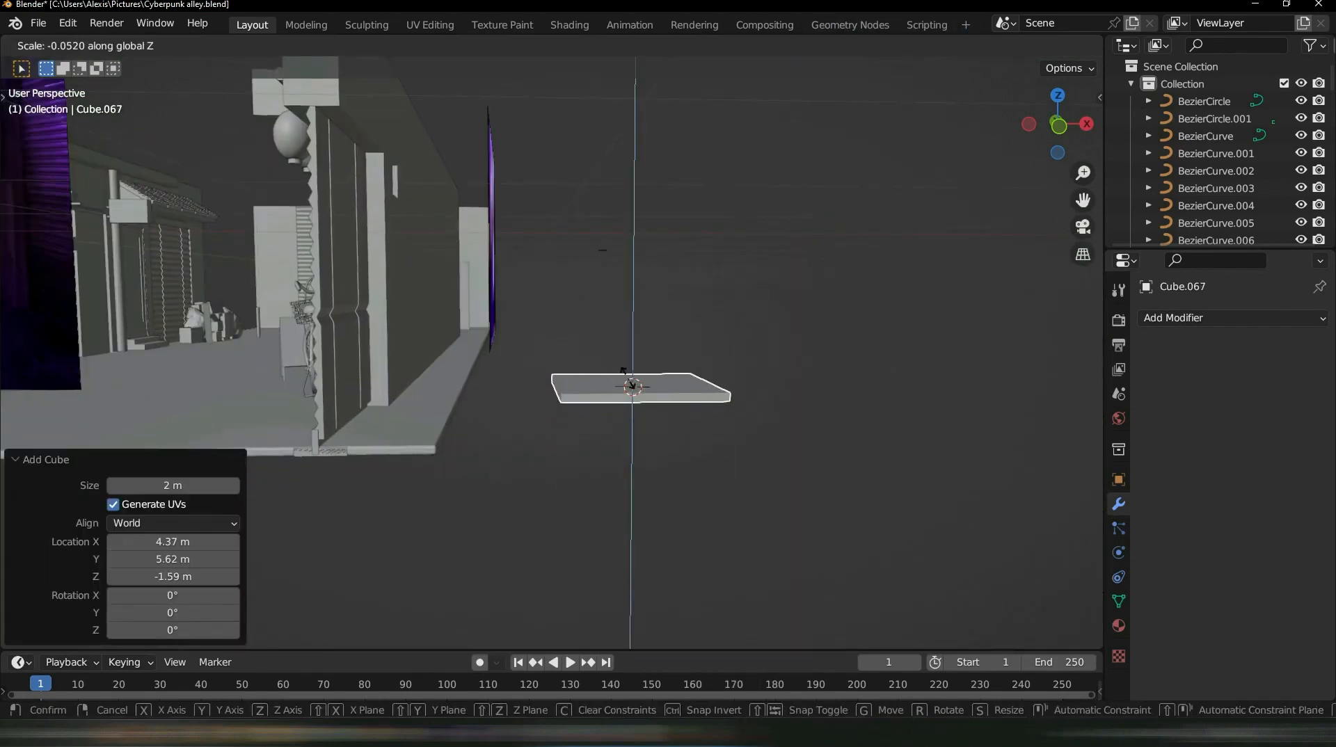
pyautogui.click(641, 381)
# Scale the flattened slab uniformly to 0.18
pyautogui.keyDown('shift'); pyautogui.moveTo(525, 386); pyautogui.dragTo(961, 470, button='middle'); pyautogui.keyUp('shift')
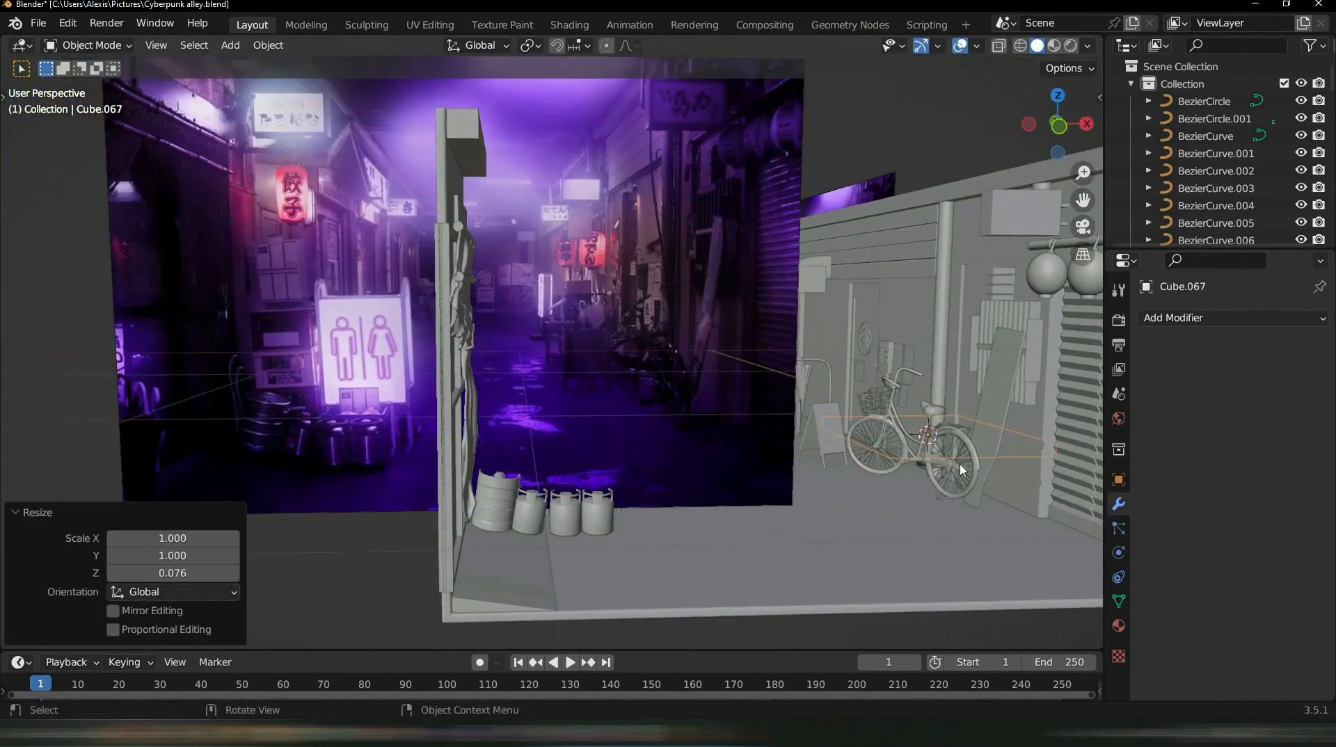
pyautogui.press('s')
pyautogui.click(918, 433)
pyautogui.press('KP_Decimal')
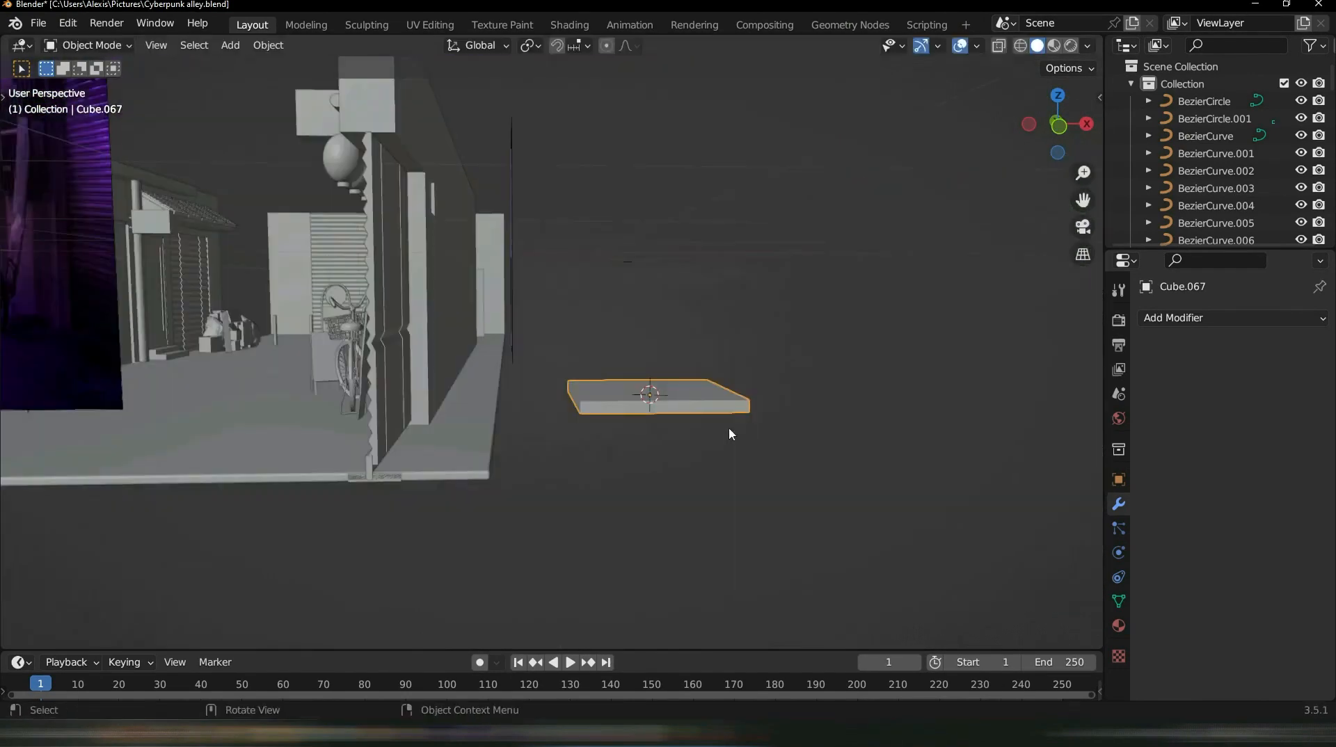
pyautogui.press('s')
pyautogui.click(629, 435)
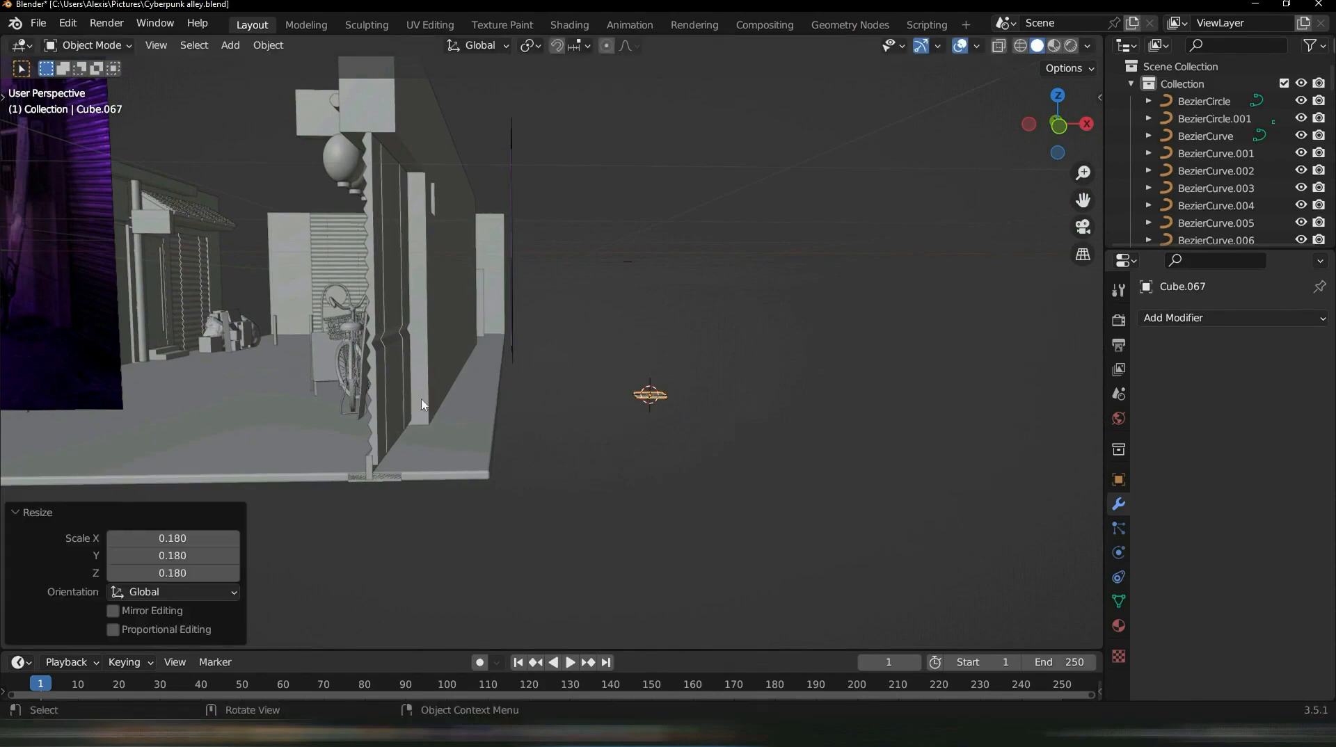
pyautogui.press('KP_Decimal')
pyautogui.scroll(3, 722, 406)
# Move the small slab about -0.36 m along X, 0.04 m along Y and 1.23 m up
pyautogui.keyDown('shift'); pyautogui.moveTo(641, 287); pyautogui.dragTo(709, 376, button='middle'); pyautogui.keyUp('shift')
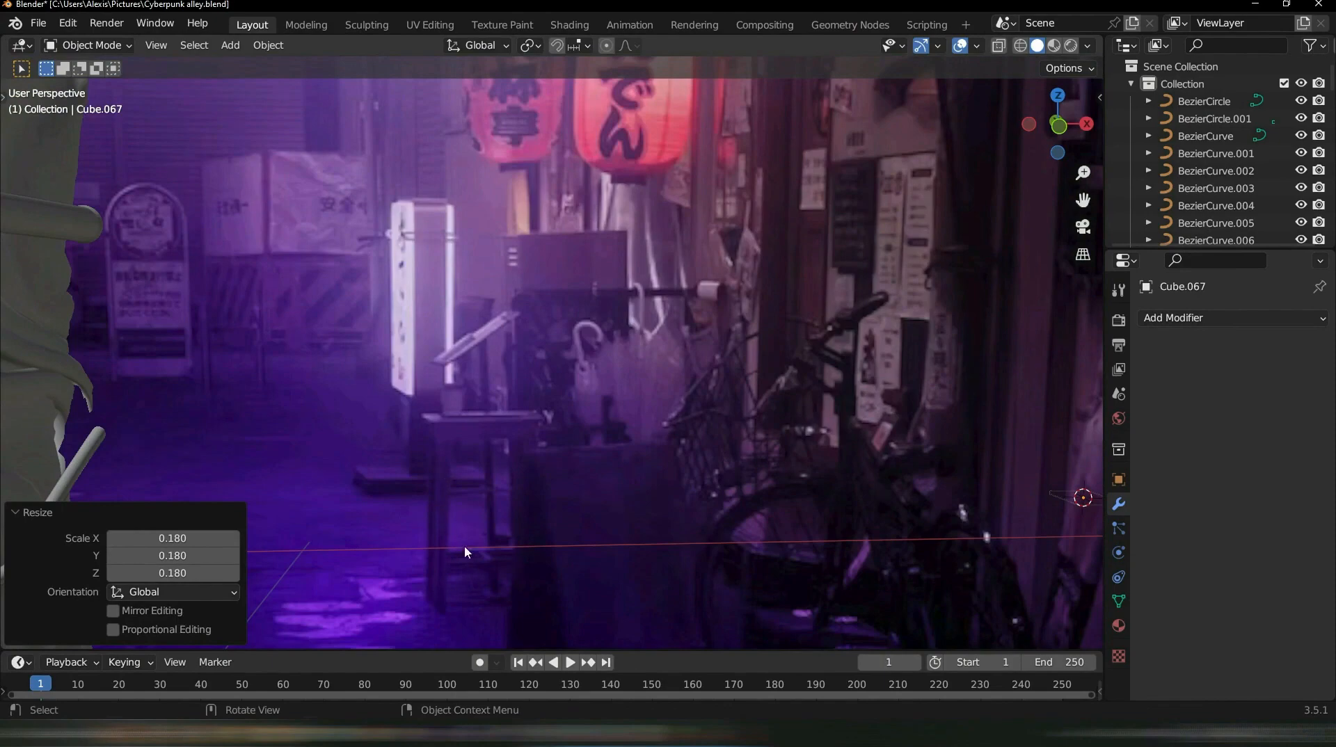
pyautogui.scroll(-8, 665, 320)
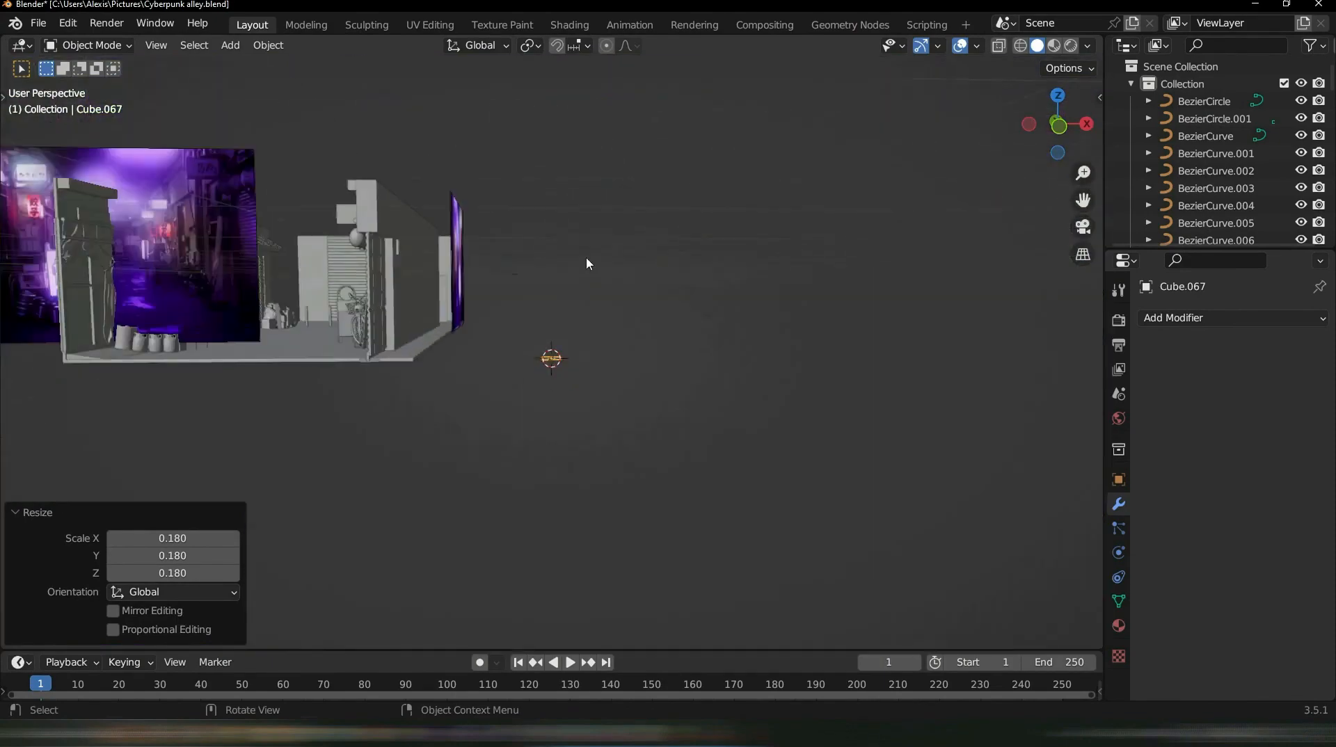
pyautogui.moveTo(584, 265); pyautogui.dragTo(802, 409, button='middle')
pyautogui.press('g')
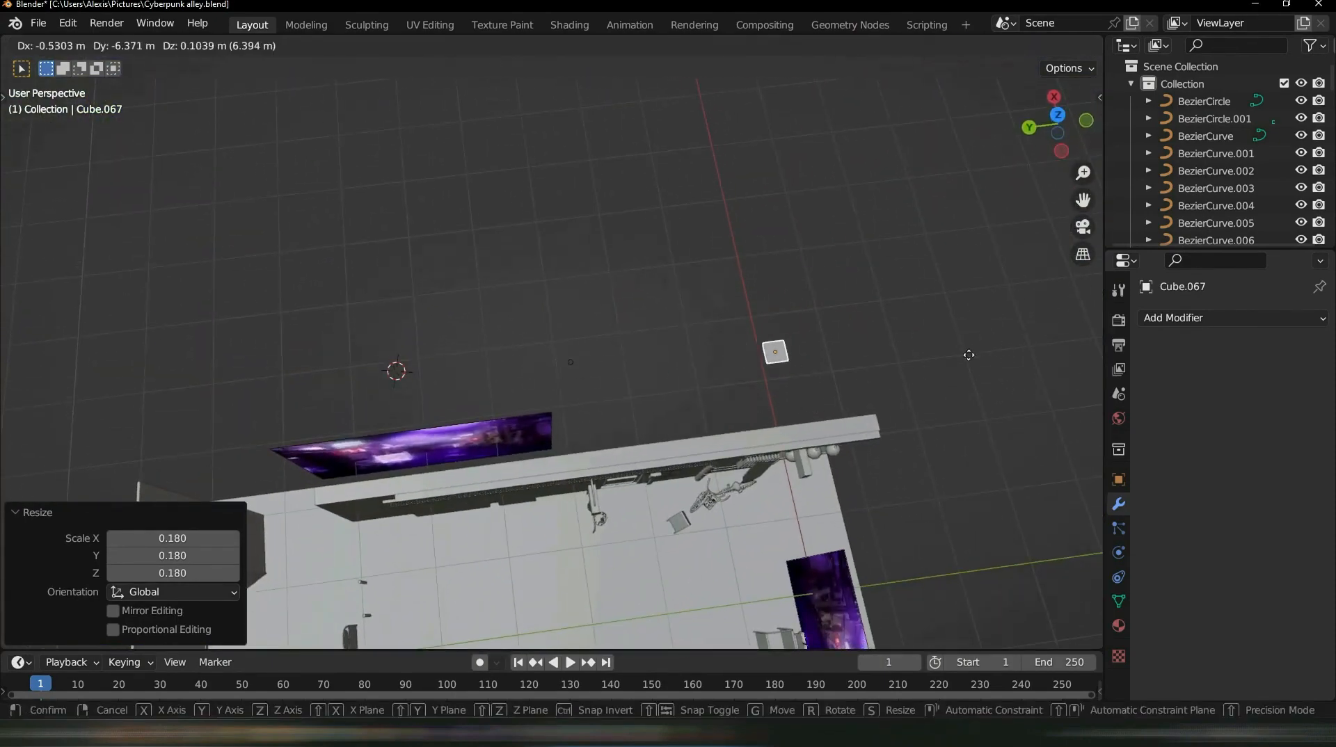
pyautogui.click(770, 351)
pyautogui.moveTo(770, 351); pyautogui.dragTo(776, 204, button='middle')
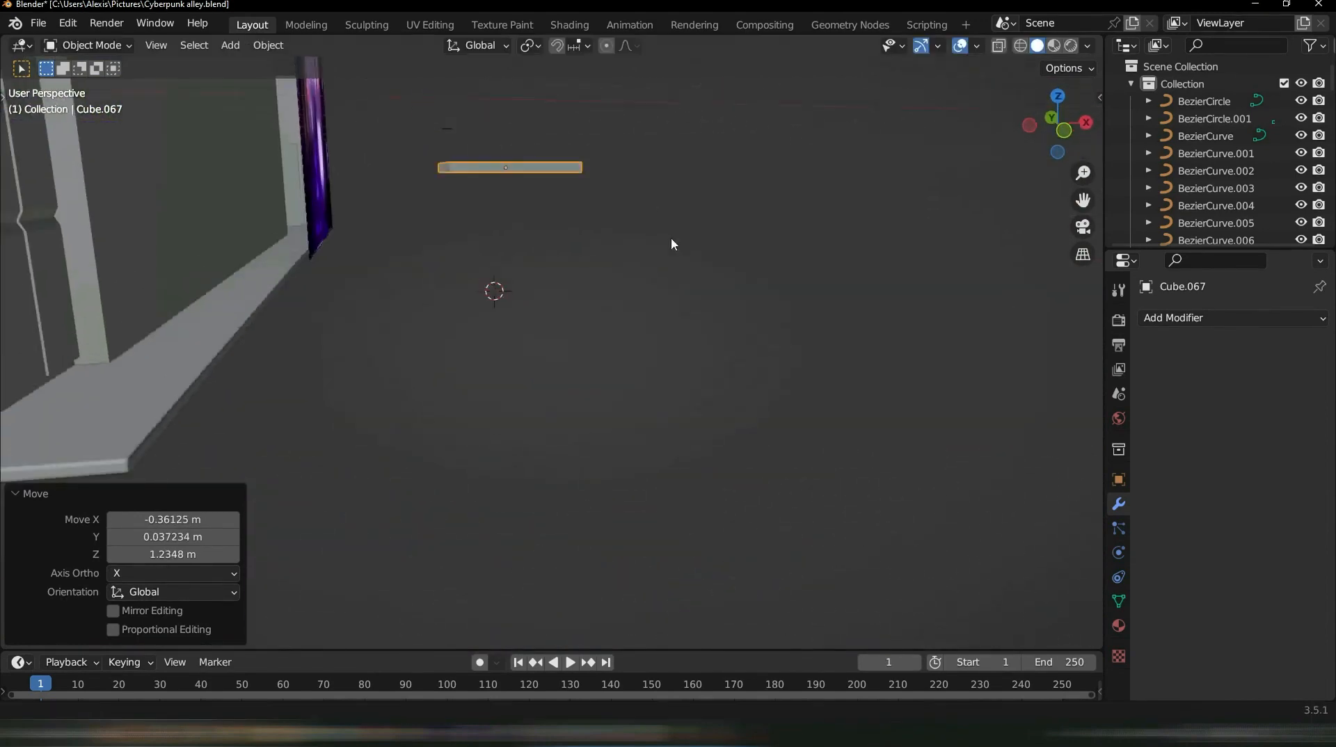
pyautogui.moveTo(672, 243); pyautogui.dragTo(680, 259, button='middle')
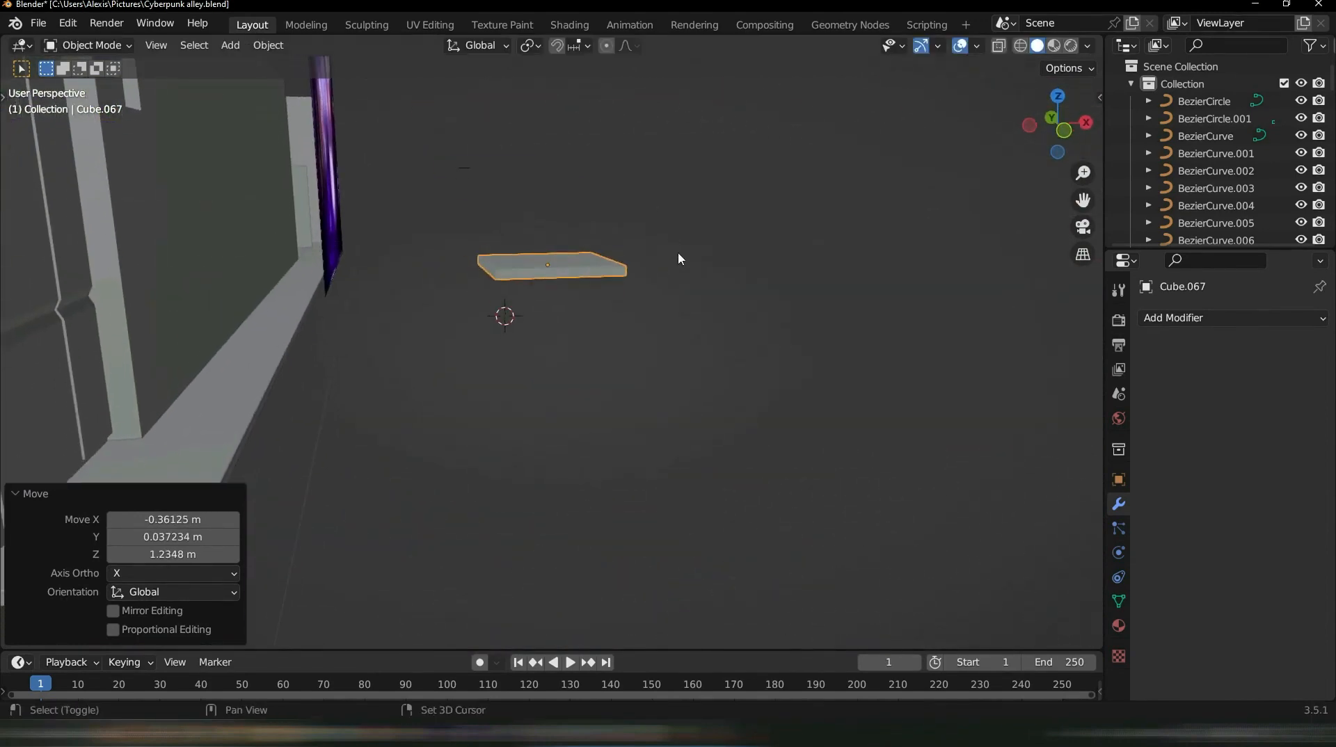
# Duplicate the slab about 0.23 m below the original and scale the copy uniformly to 0.19
pyautogui.hotkey('shift', 'd')
pyautogui.click(703, 341)
pyautogui.press('s')
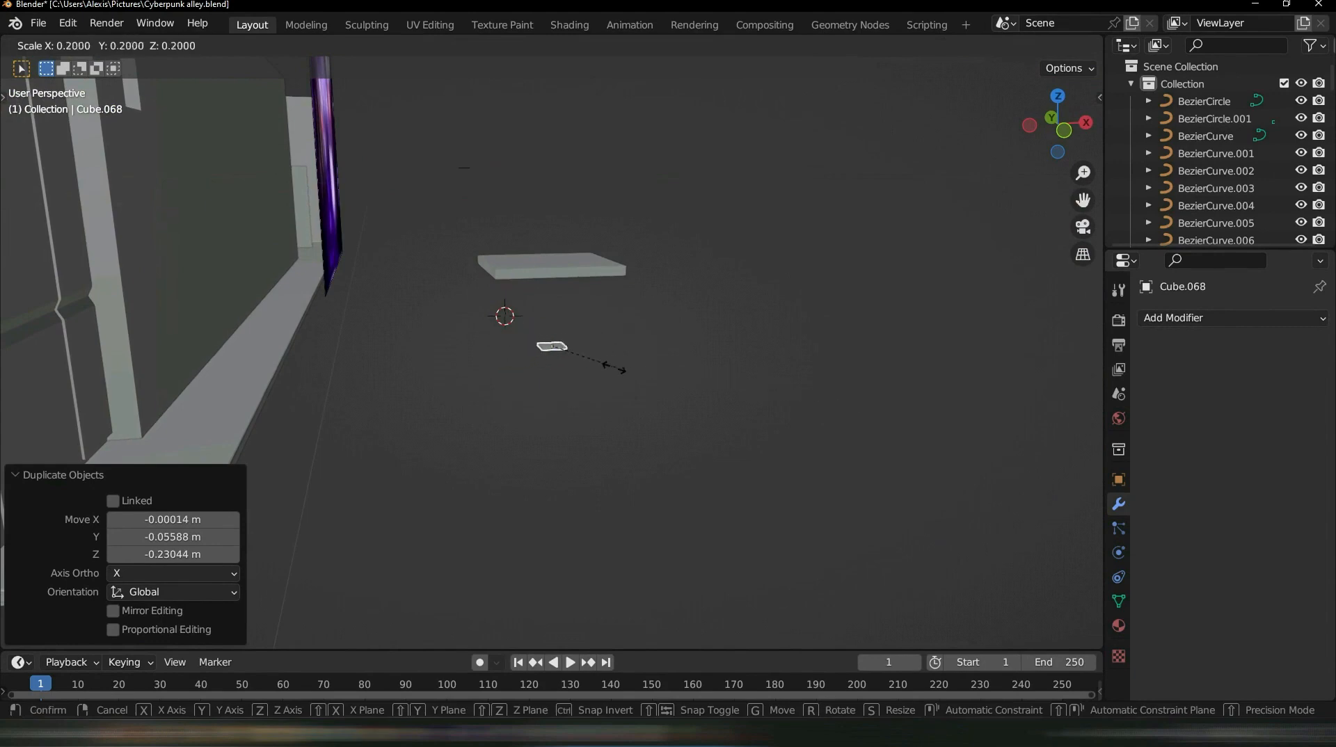
pyautogui.click(680, 459)
# Stretch the small copy along Z into a block and scale it uniformly to 0.248
pyautogui.press('s')
pyautogui.press('z')
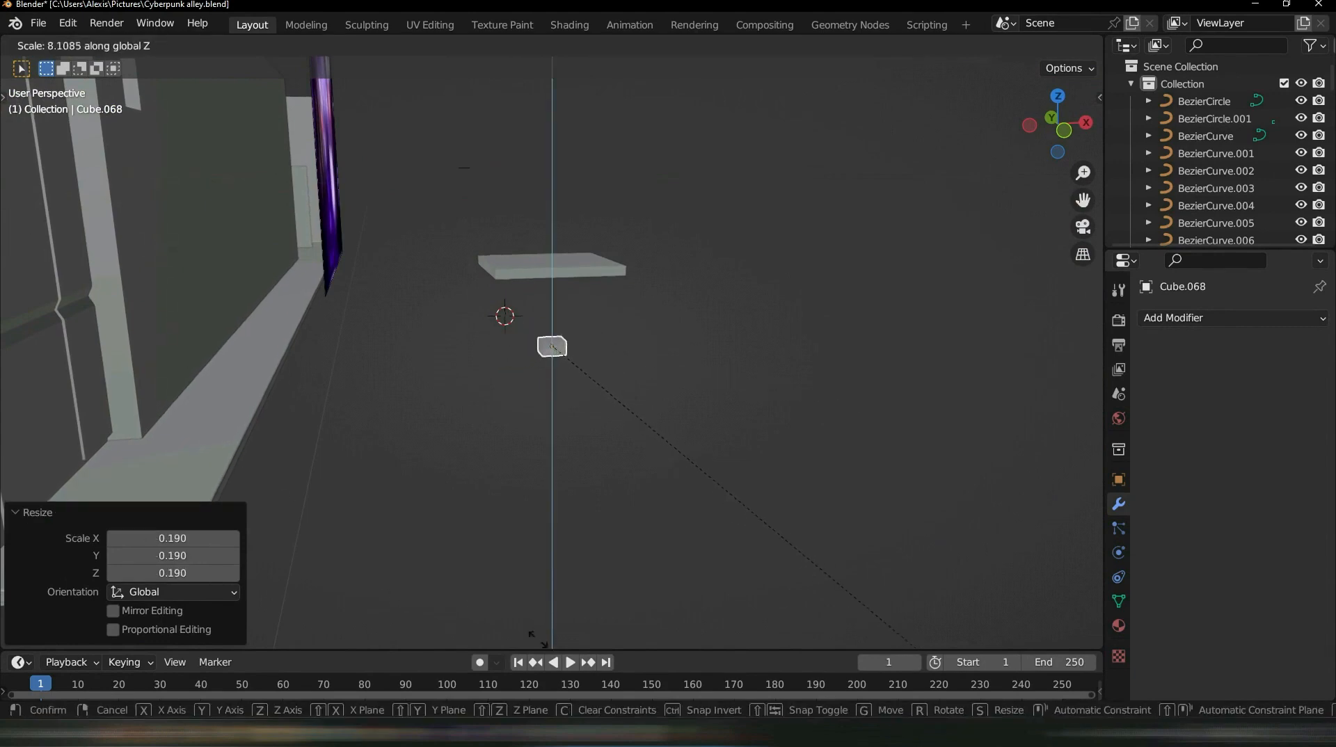
pyautogui.click(732, 574)
pyautogui.press('s')
pyautogui.click(556, 430)
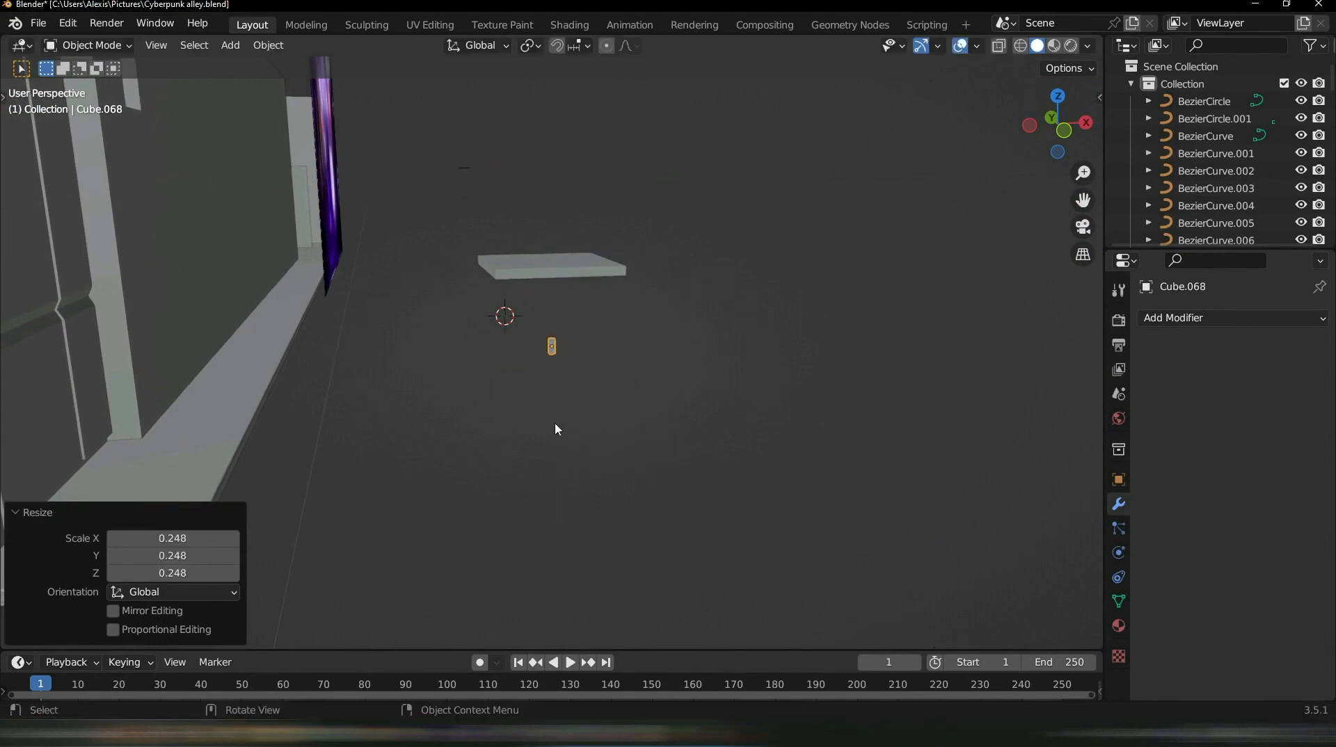
# Elongate the small block along Z into a thin leg and shrink it uniformly, finishing with a scale of 0.784
pyautogui.press('s')
pyautogui.press('z')
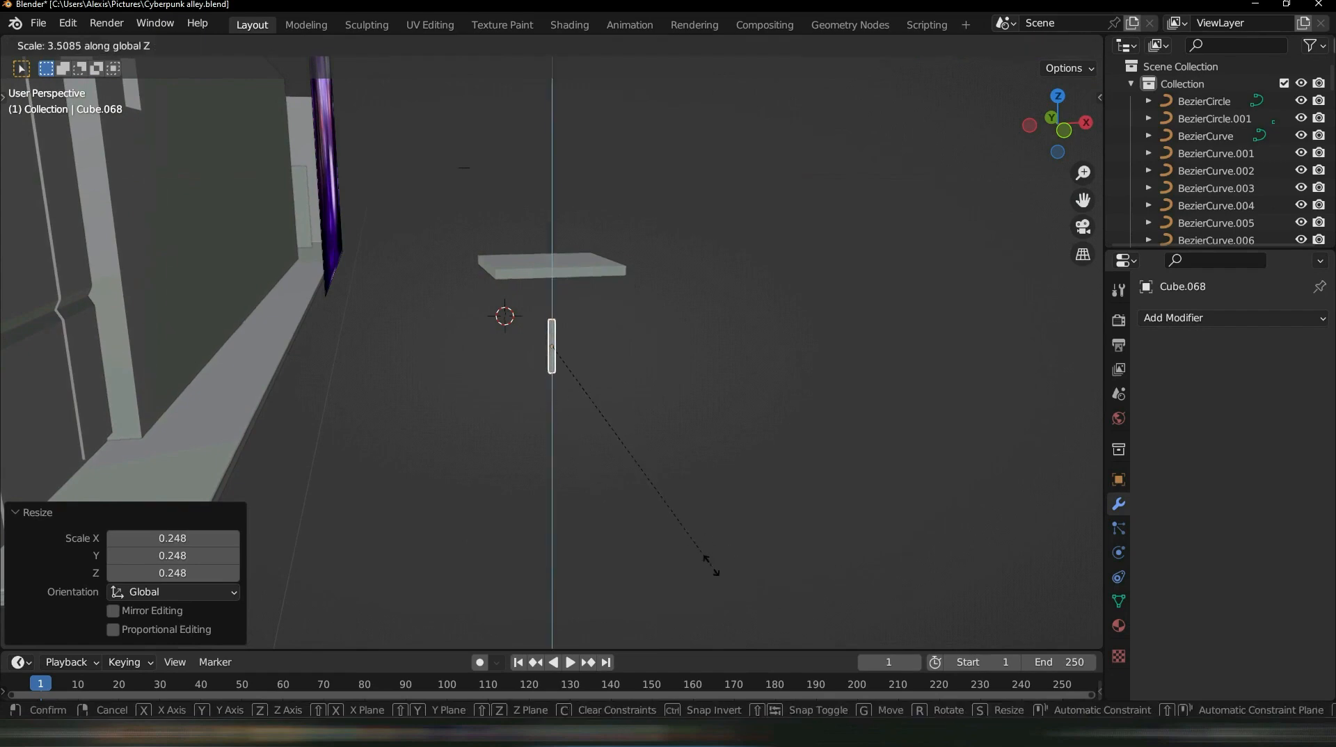
pyautogui.click(710, 562)
pyautogui.press('s')
pyautogui.press('z')
pyautogui.click(835, 522)
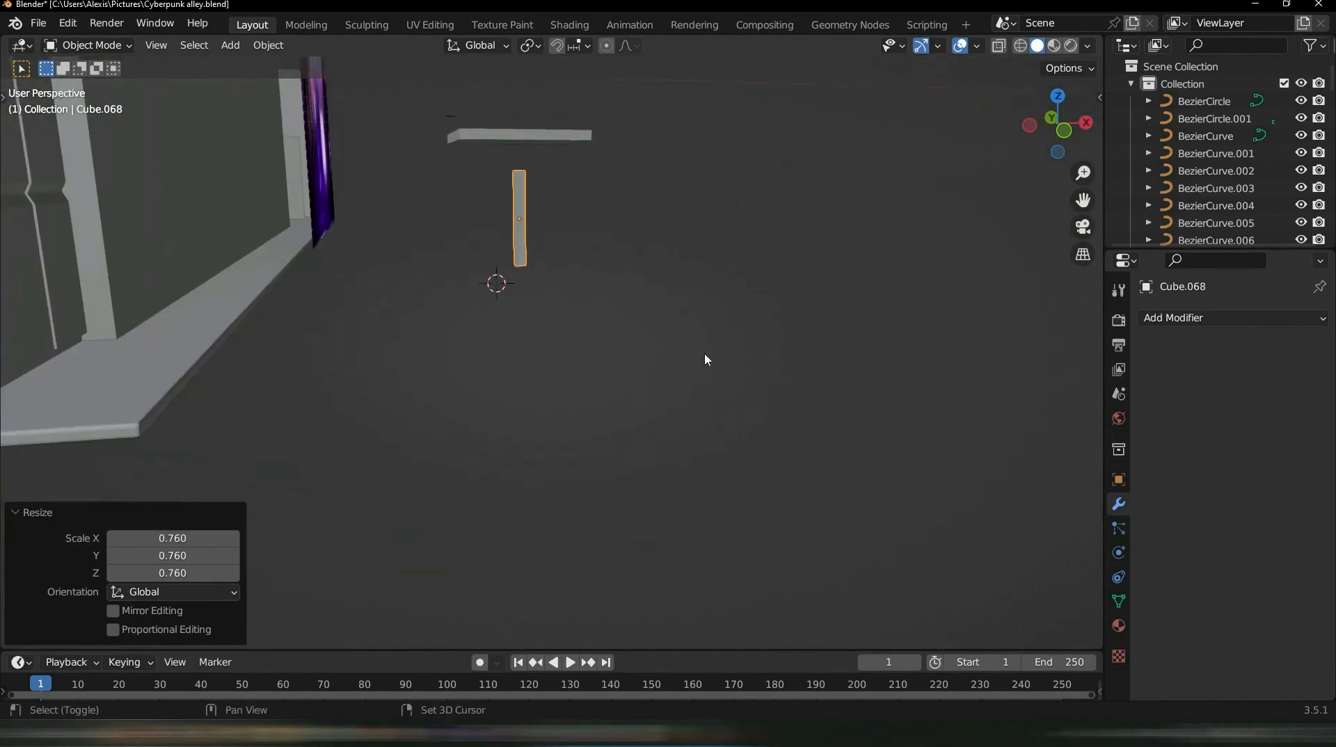
pyautogui.press('s')
pyautogui.click(701, 352)
# Move the leg horizontally beneath one corner of the slab, working from the top view
pyautogui.moveTo(680, 274); pyautogui.dragTo(686, 381, button='middle')
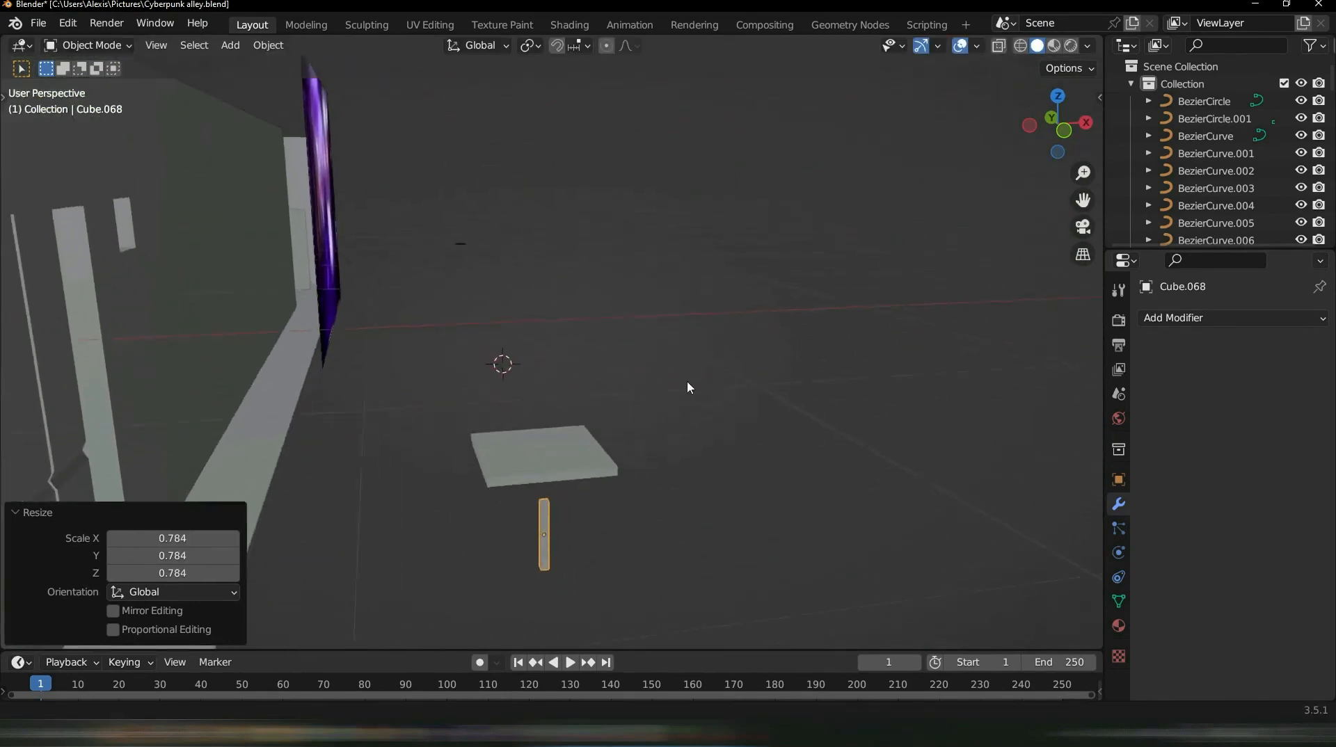
pyautogui.press('KP_7')
pyautogui.press('g')
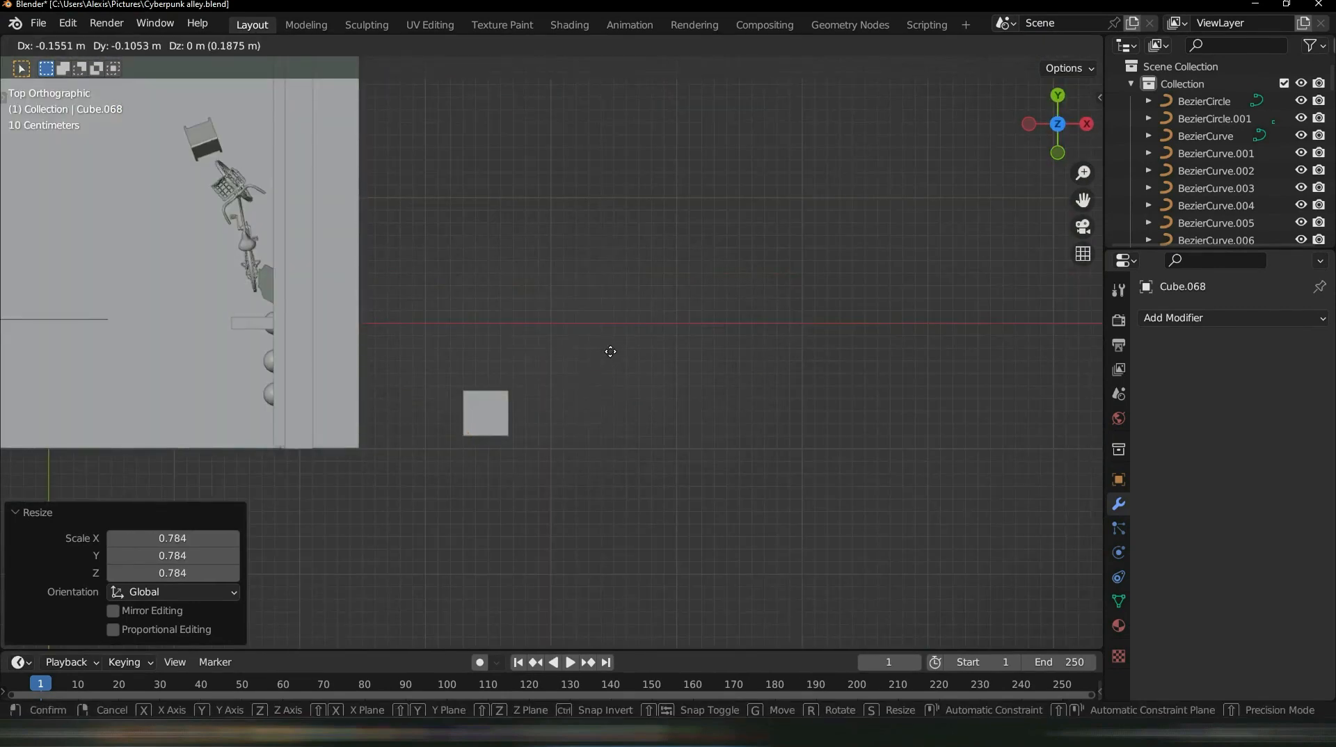
pyautogui.click(669, 395)
pyautogui.moveTo(669, 395); pyautogui.dragTo(624, 224, button='middle')
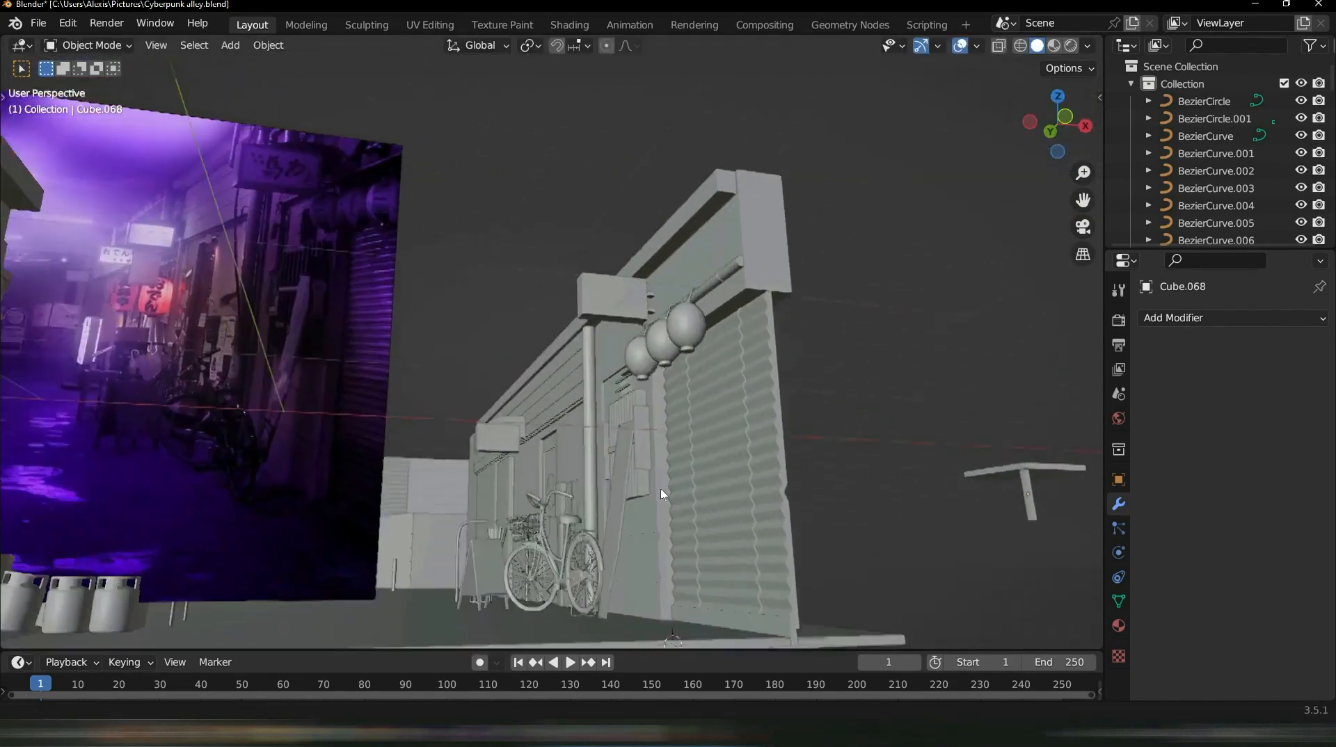
# Duplicate the tabletop slab in place, scale the copy uniformly to 0.834 and thicken it along Z to 1.345
pyautogui.scroll(4, 459, 404)
pyautogui.keyDown('shift'); pyautogui.moveTo(404, 416); pyautogui.dragTo(637, 392, button='middle'); pyautogui.keyUp('shift')
pyautogui.scroll(3, 739, 414)
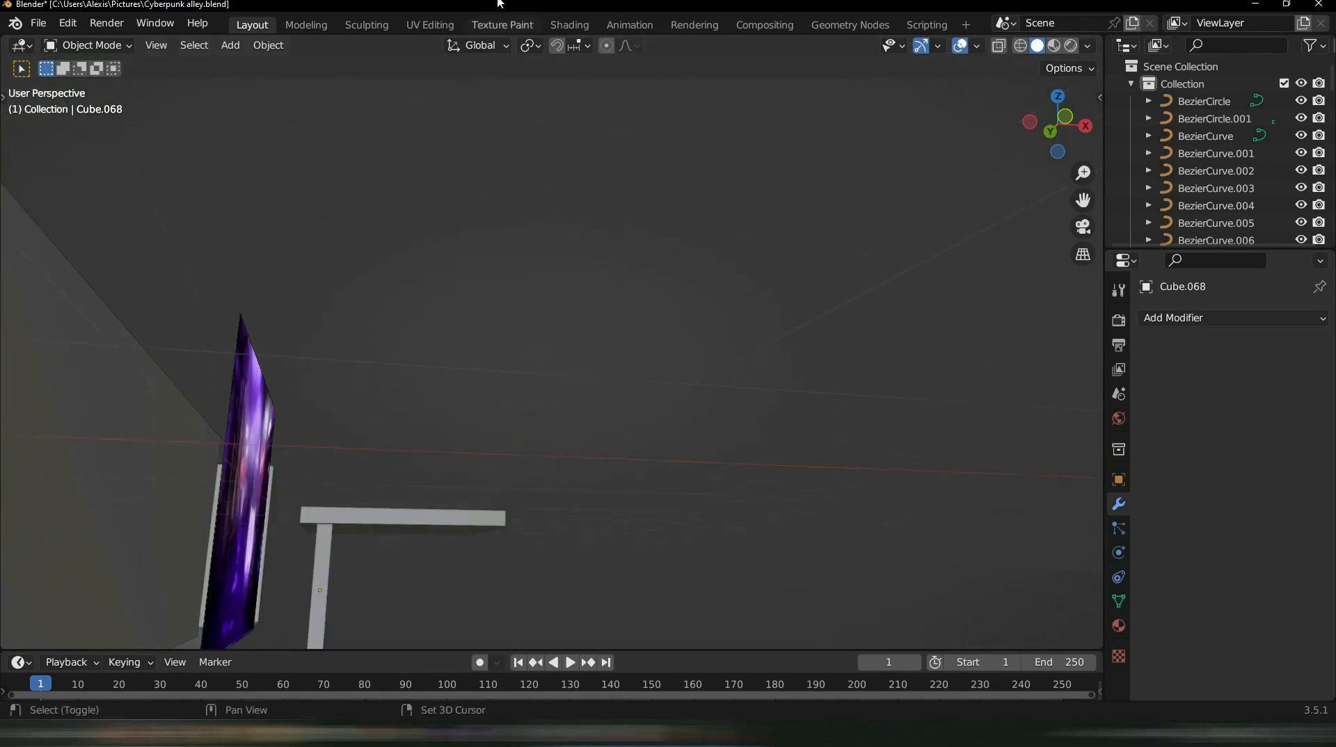
pyautogui.keyDown('shift'); pyautogui.moveTo(698, 7); pyautogui.dragTo(807, 7, button='middle'); pyautogui.keyUp('shift')
pyautogui.click(516, 374)
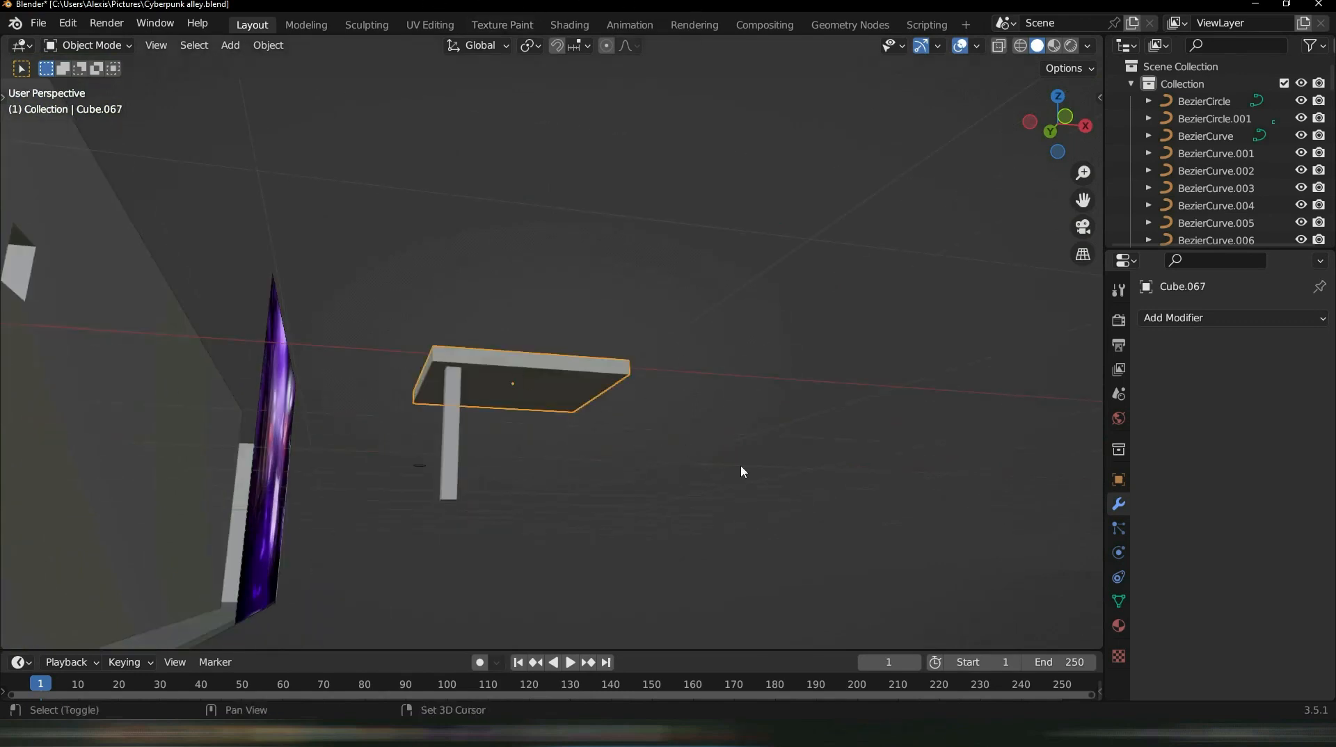
pyautogui.hotkey('shift', 'd')
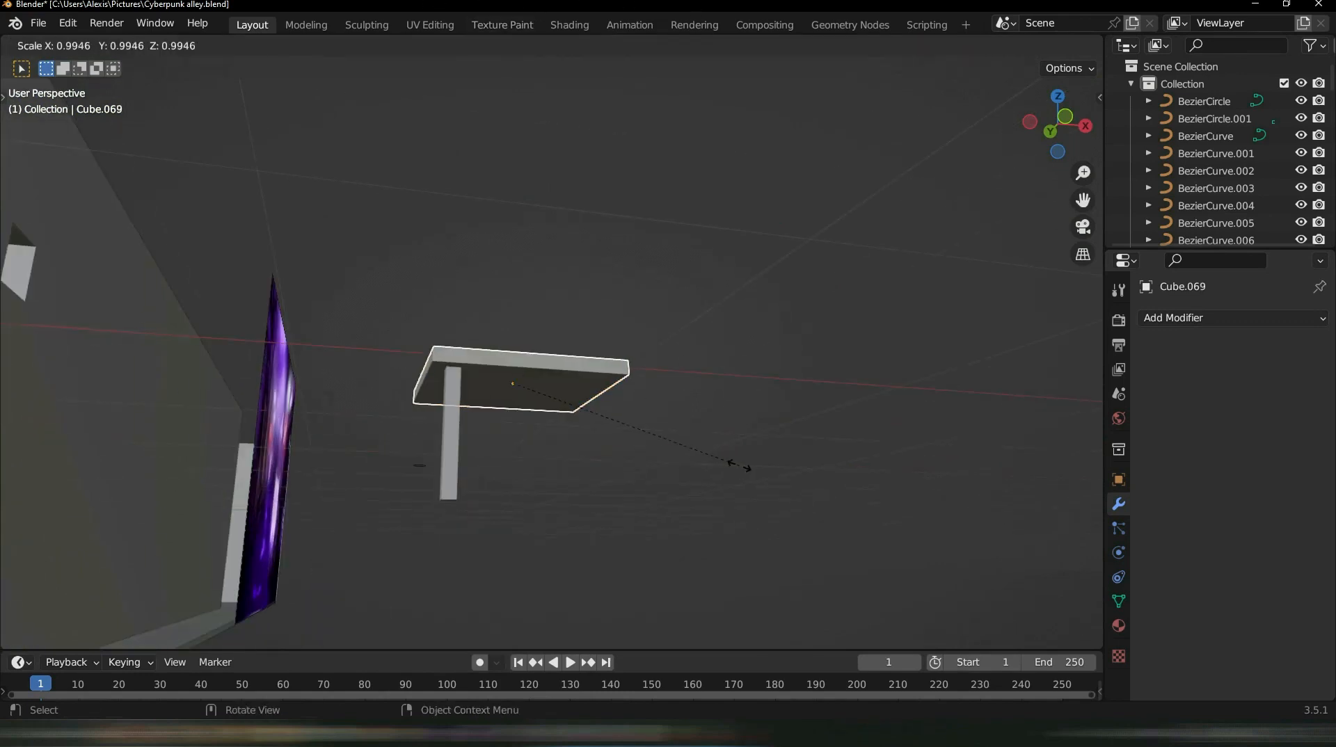
pyautogui.click(699, 462)
pyautogui.press('s')
pyautogui.press('z')
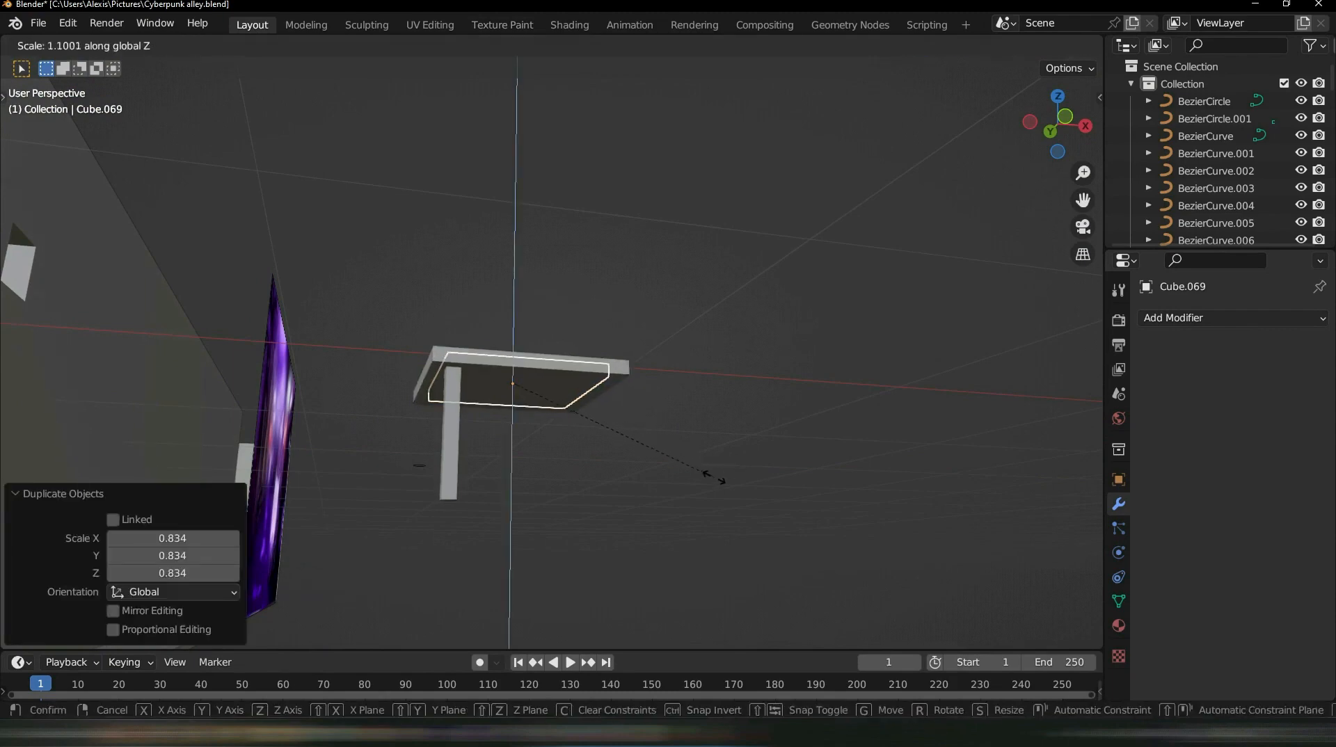
pyautogui.click(758, 500)
# Lower the inner slab about 0.017 m along Z and enlarge it uniformly by about 1.05
pyautogui.press('g')
pyautogui.press('z')
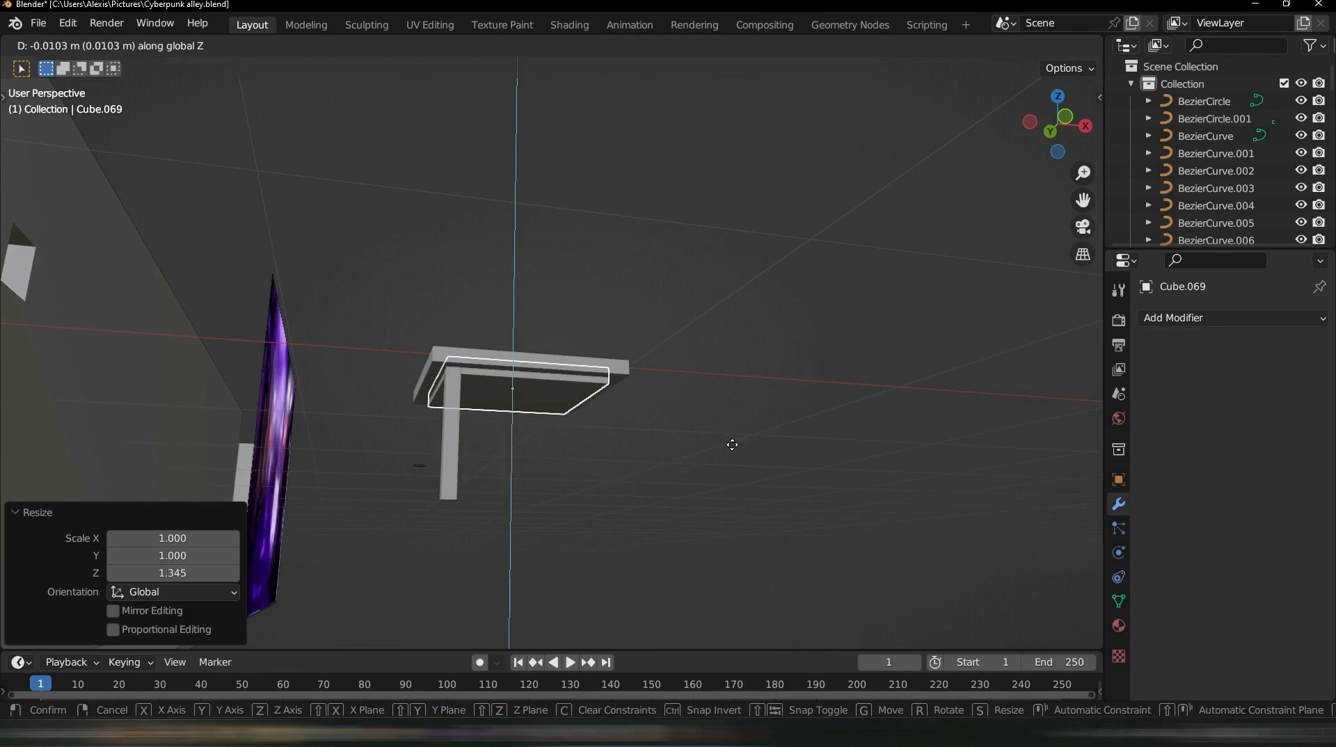
pyautogui.click(735, 449)
pyautogui.moveTo(736, 446); pyautogui.dragTo(756, 412, button='middle')
pyautogui.press('s')
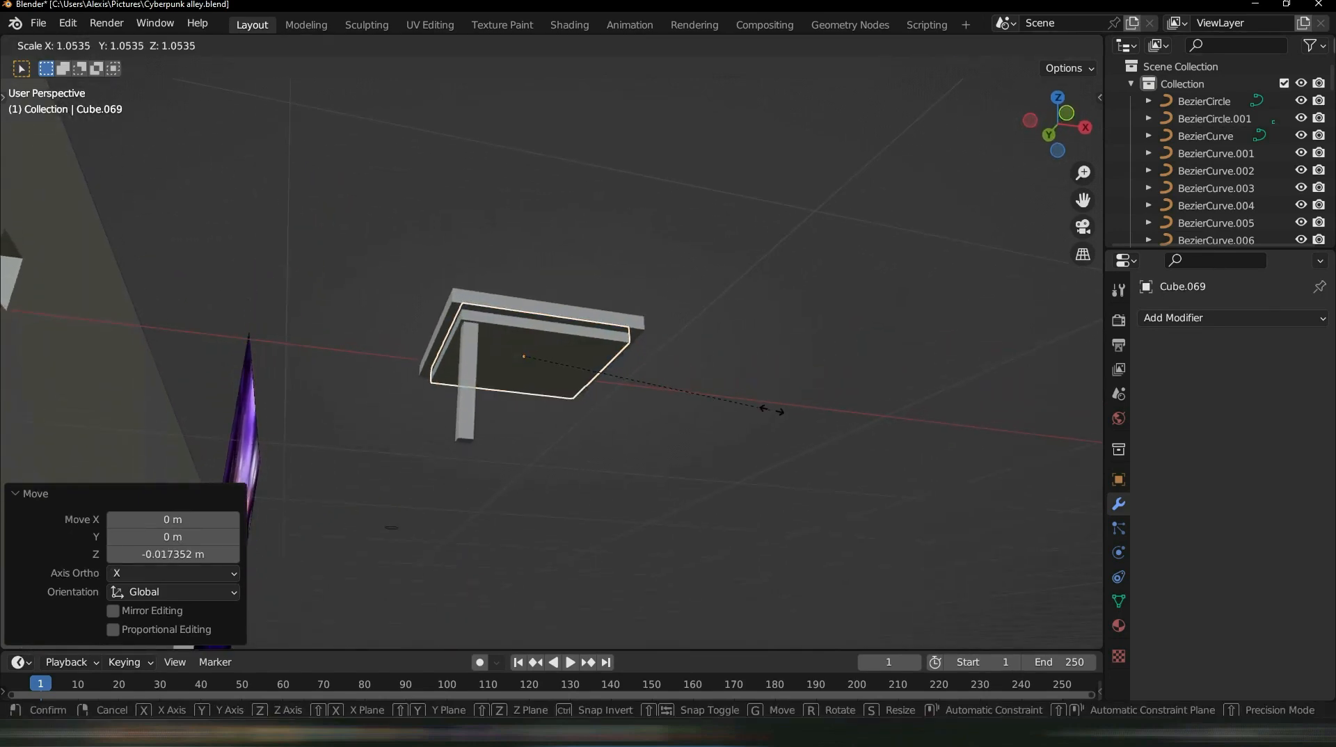
pyautogui.click(769, 408)
# Lengthen the table leg by scaling it to 1.581 along Z and lower it about 0.11 m
pyautogui.click(778, 352)
pyautogui.moveTo(778, 352); pyautogui.dragTo(740, 439, button='middle')
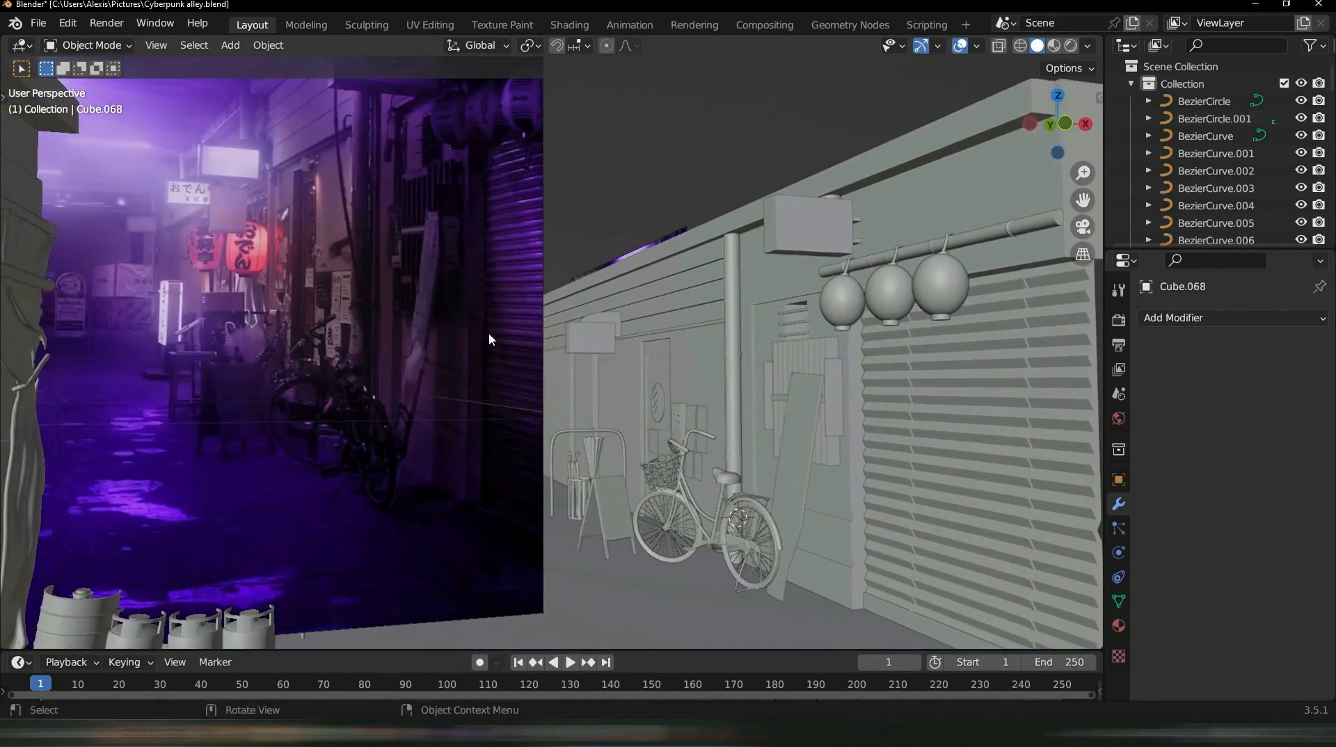
pyautogui.moveTo(489, 339); pyautogui.dragTo(410, 324, button='middle')
pyautogui.scroll(-4, 306, 476)
pyautogui.keyDown('shift'); pyautogui.moveTo(410, 323); pyautogui.dragTo(303, 337, button='middle'); pyautogui.keyUp('shift')
pyautogui.keyDown('shift'); pyautogui.moveTo(716, 419); pyautogui.dragTo(614, 421, button='middle'); pyautogui.keyUp('shift')
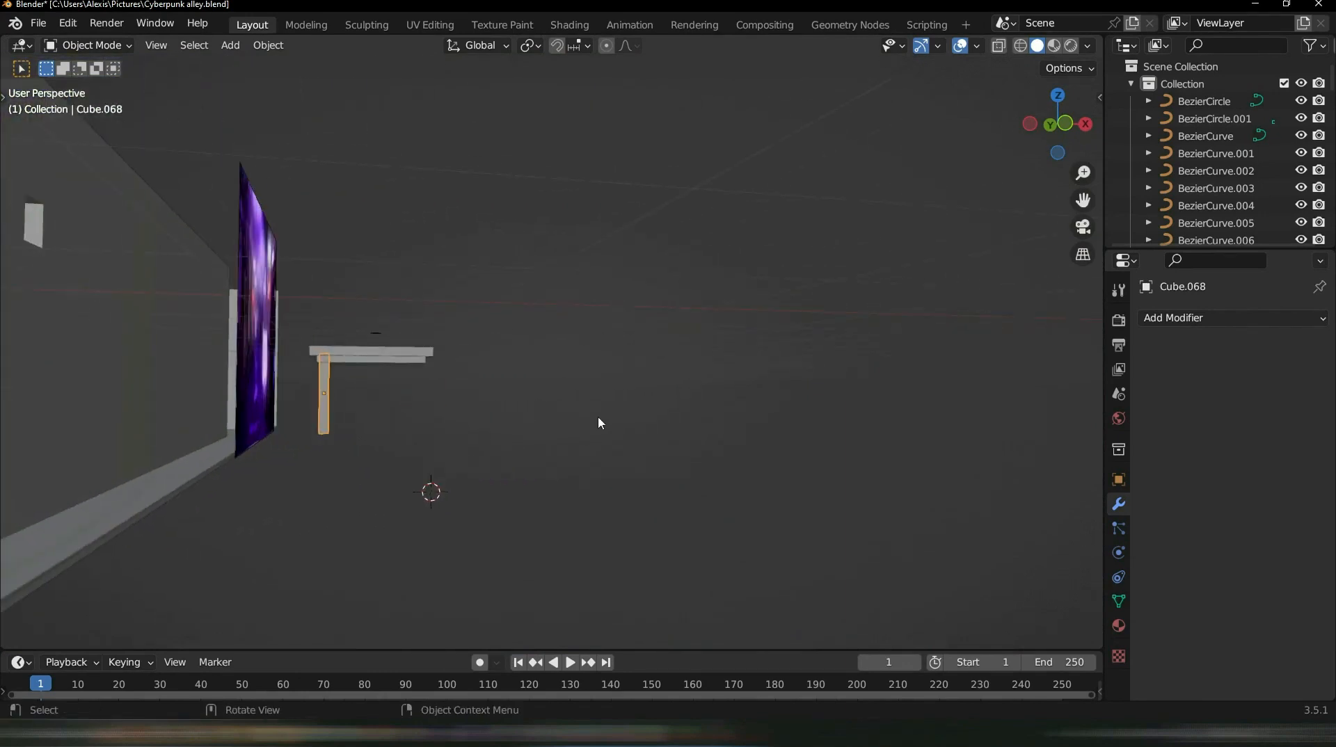
pyautogui.press('s')
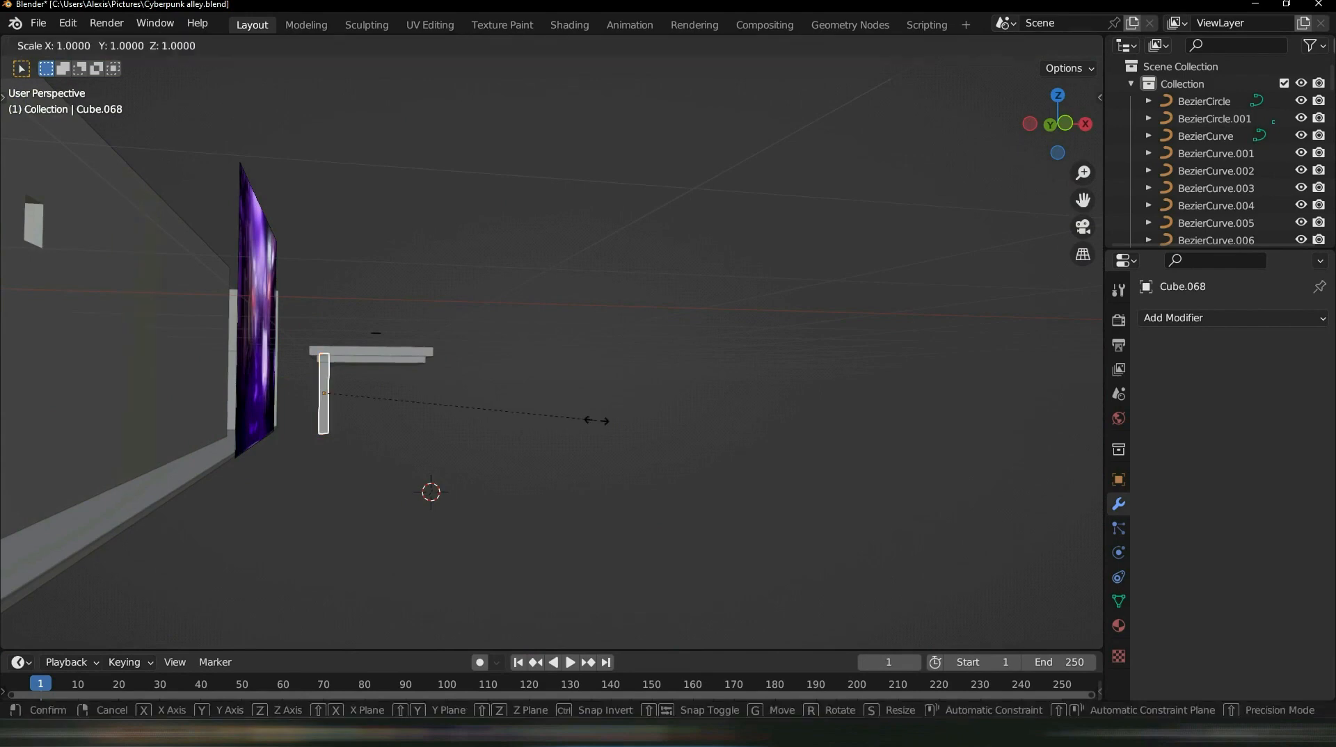
pyautogui.press('z')
pyautogui.click(731, 518)
pyautogui.press('g')
pyautogui.press('z')
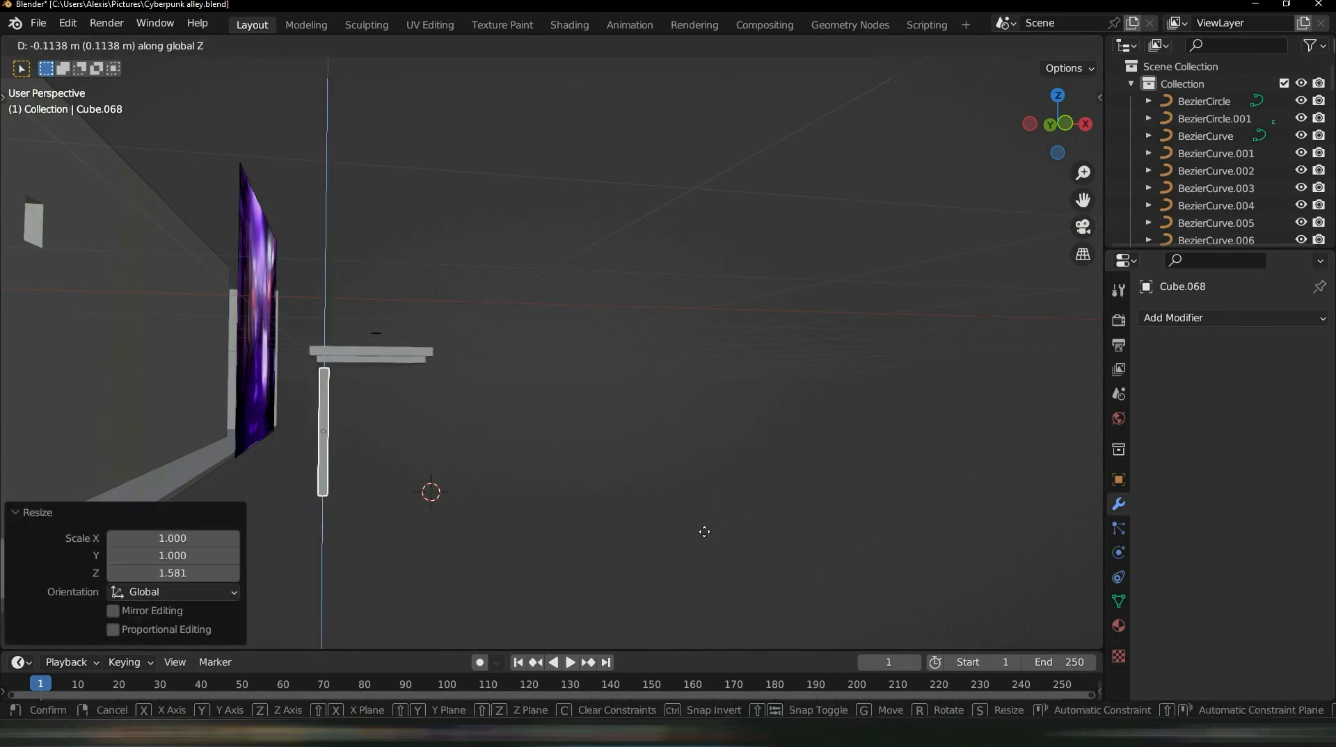
pyautogui.click(699, 530)
# Stretch the table leg to 1.915 along Z and lower it about 0.15 m so its top meets the tabletop
pyautogui.scroll(-4, 445, 431)
pyautogui.keyDown('shift'); pyautogui.moveTo(444, 431); pyautogui.dragTo(645, 476, button='middle'); pyautogui.keyUp('shift')
pyautogui.scroll(2, 526, 465)
pyautogui.moveTo(526, 466); pyautogui.dragTo(772, 499, button='middle')
pyautogui.press('s')
pyautogui.press('z')
pyautogui.click(954, 584)
pyautogui.press('g')
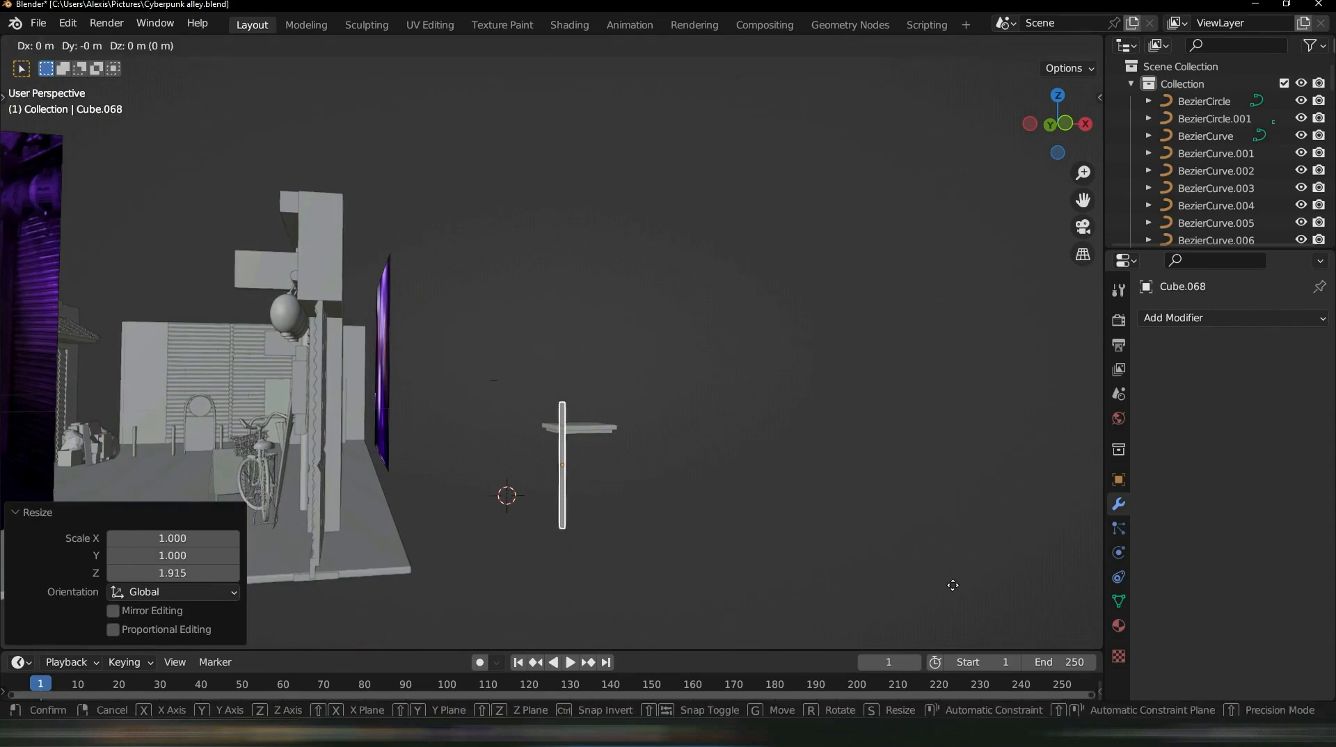
pyautogui.press('z')
pyautogui.click(959, 614)
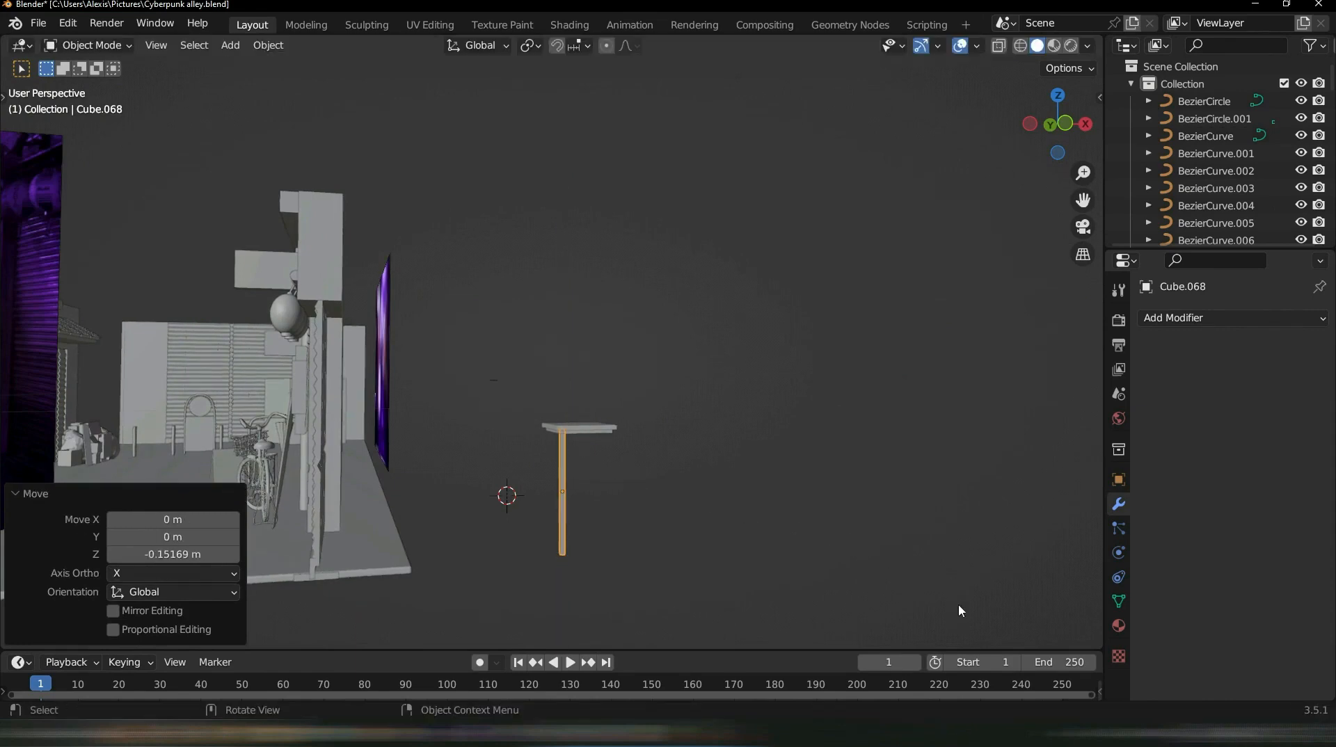
# Select the tabletop pieces and leg, and shorten the leg by raising its bottom vertices about 0.22 m with X-ray on
pyautogui.keyDown('shift'); pyautogui.moveTo(893, 557); pyautogui.dragTo(503, 421, button='middle'); pyautogui.keyUp('shift')
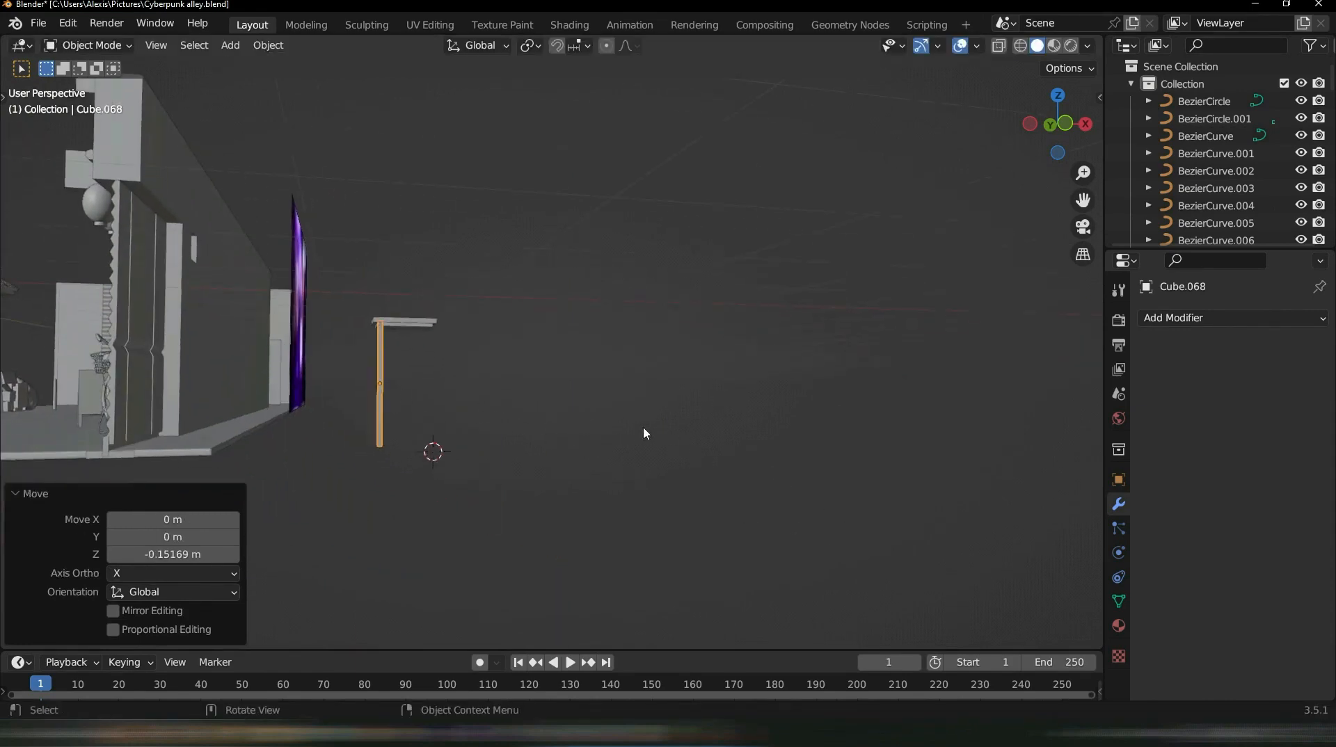
pyautogui.moveTo(643, 425); pyautogui.dragTo(737, 395, button='middle')
pyautogui.moveTo(524, 261); pyautogui.dragTo(717, 550)
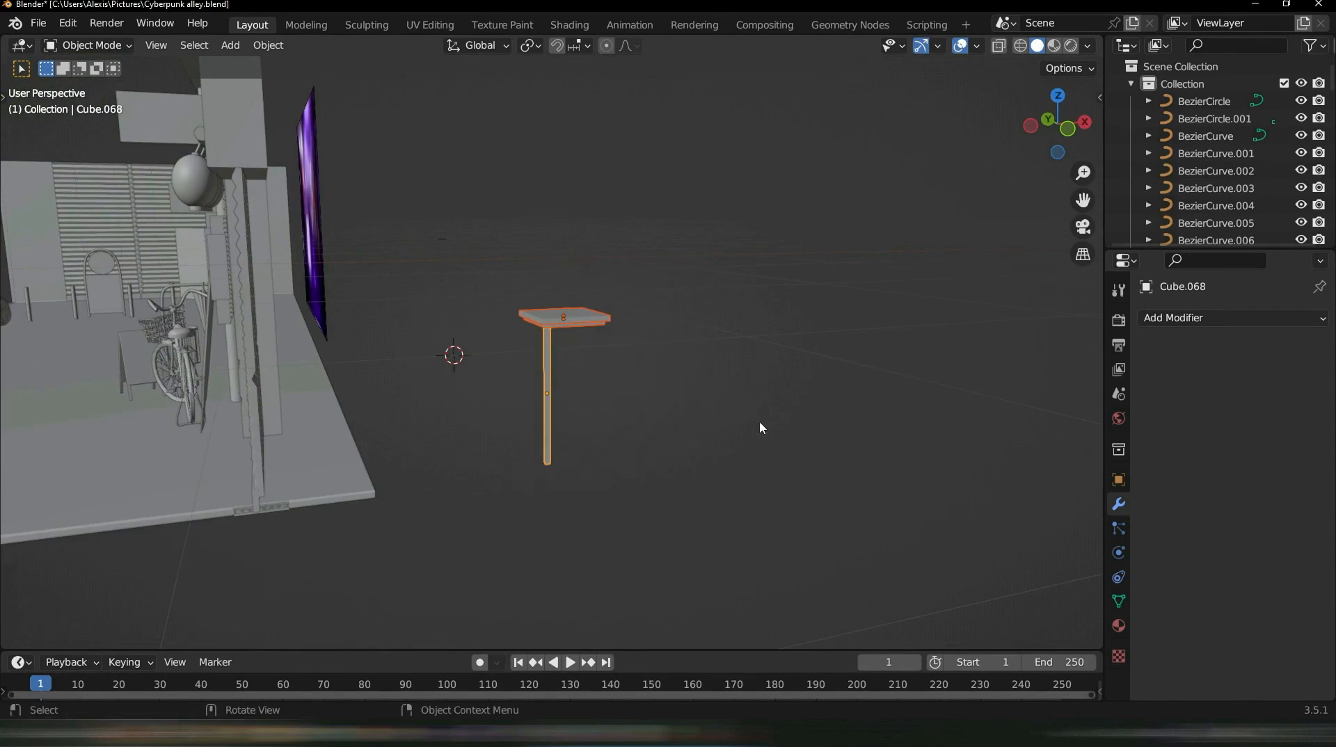
pyautogui.moveTo(800, 438); pyautogui.dragTo(829, 453, button='middle')
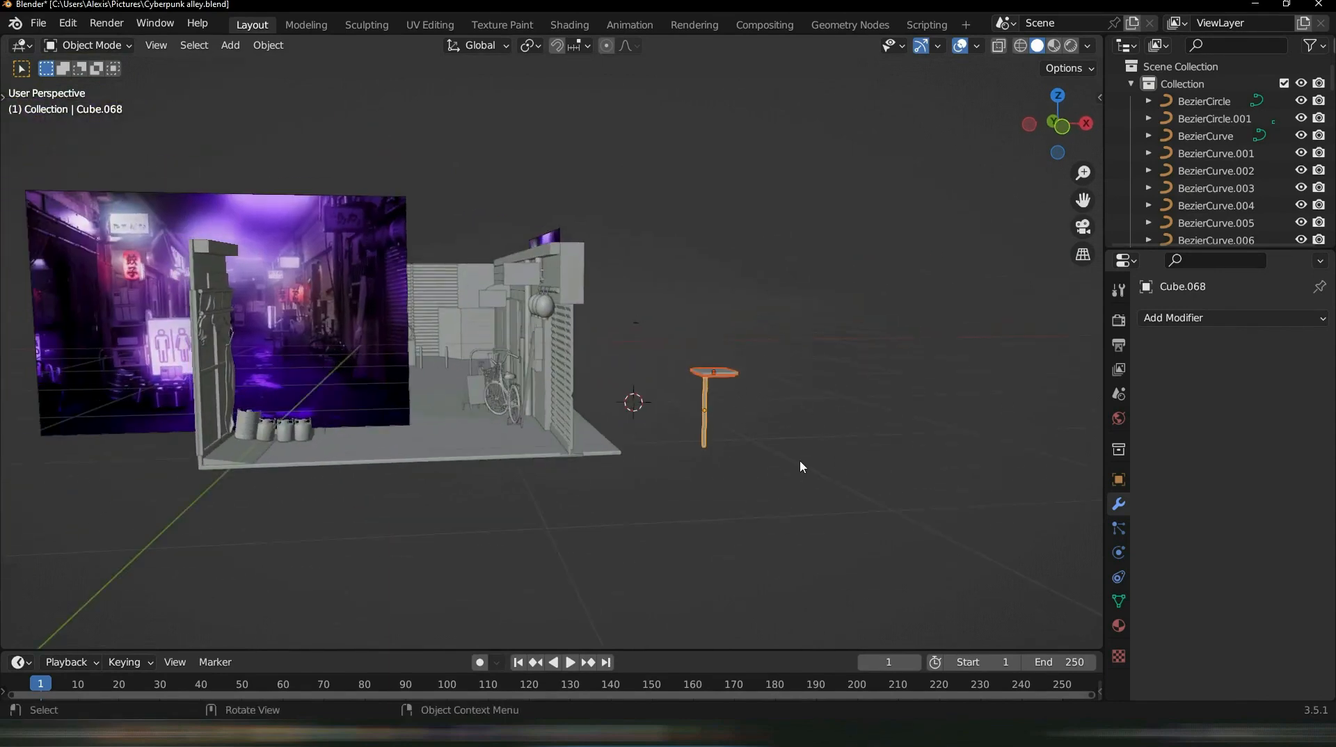
pyautogui.press('Tab')
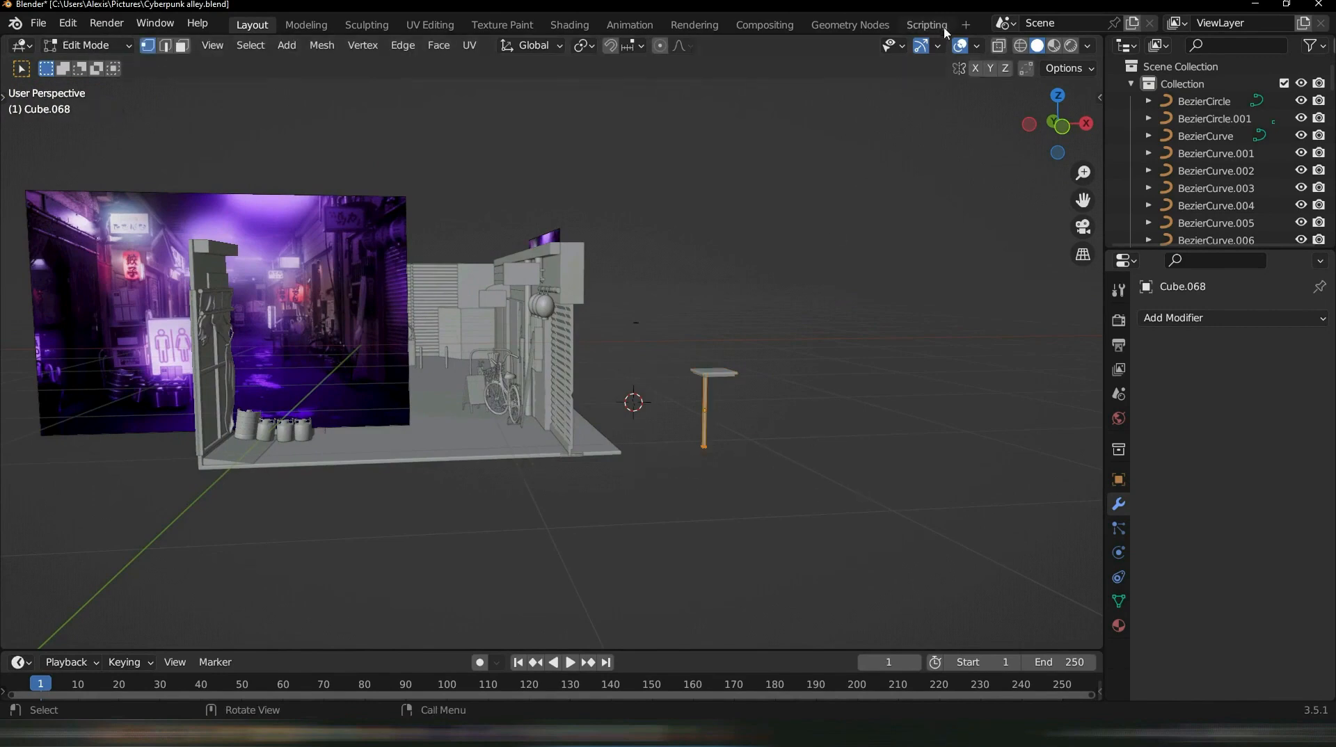
pyautogui.click(998, 46)
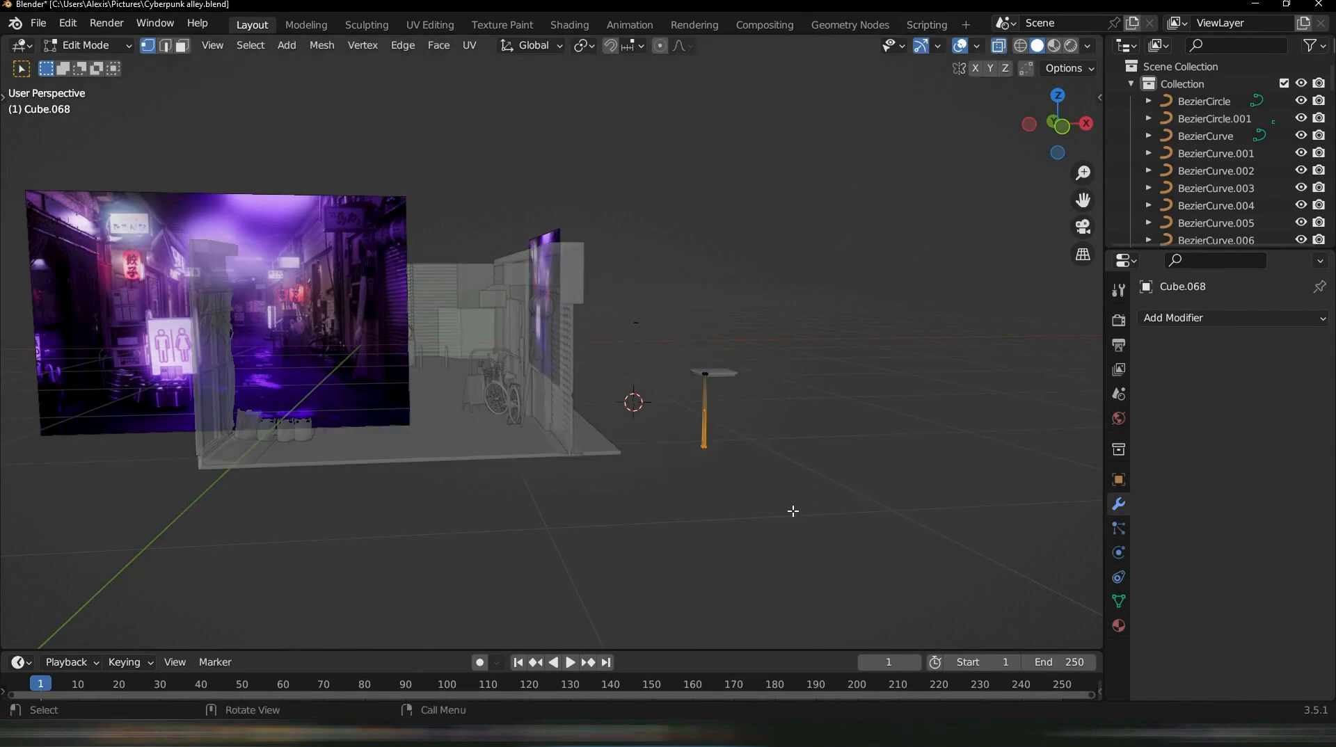
pyautogui.press('g')
pyautogui.press('z')
pyautogui.click(788, 489)
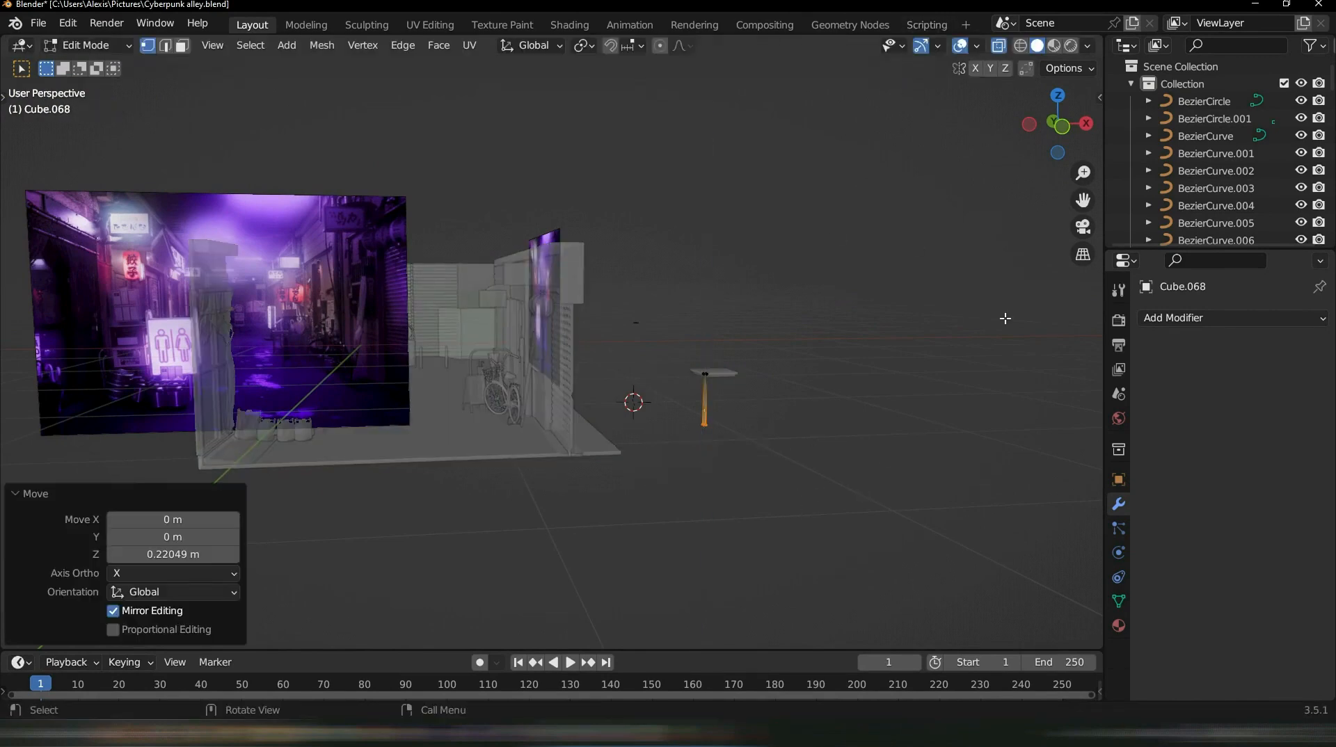
pyautogui.press('Tab')
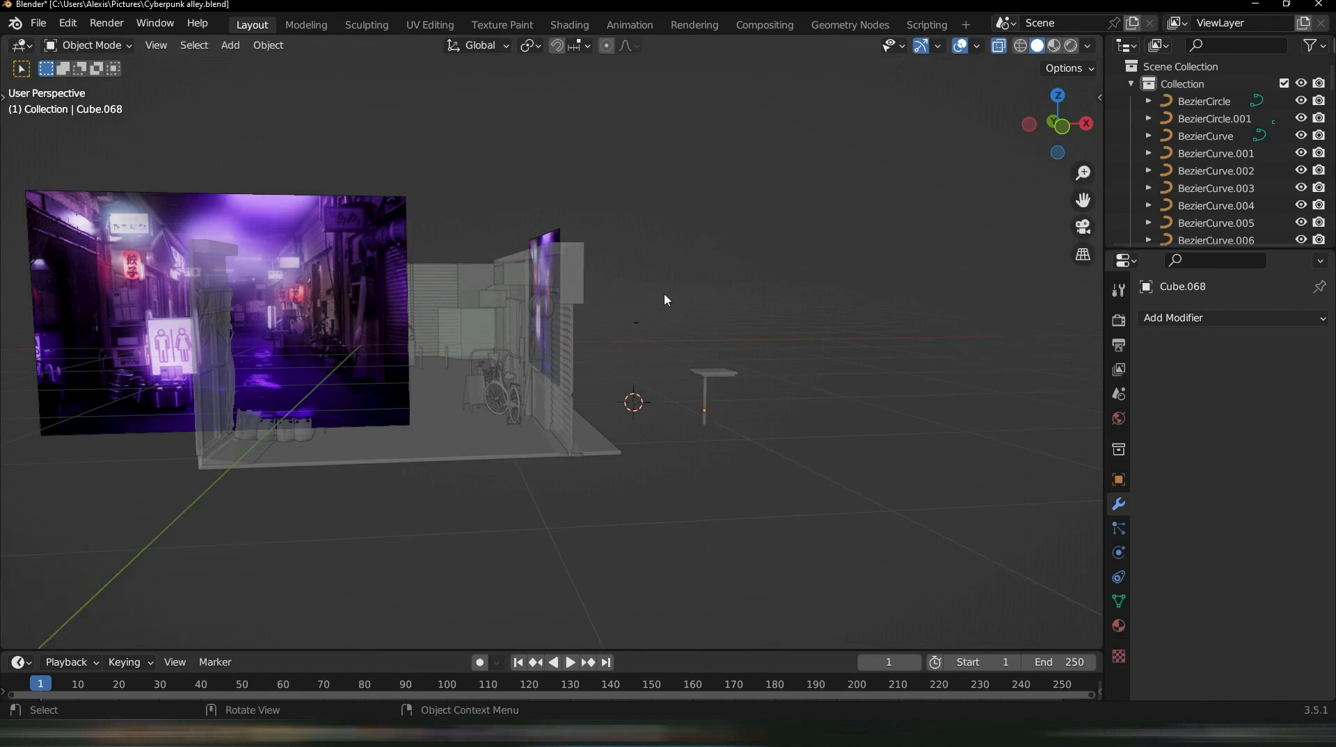
pyautogui.click(999, 46)
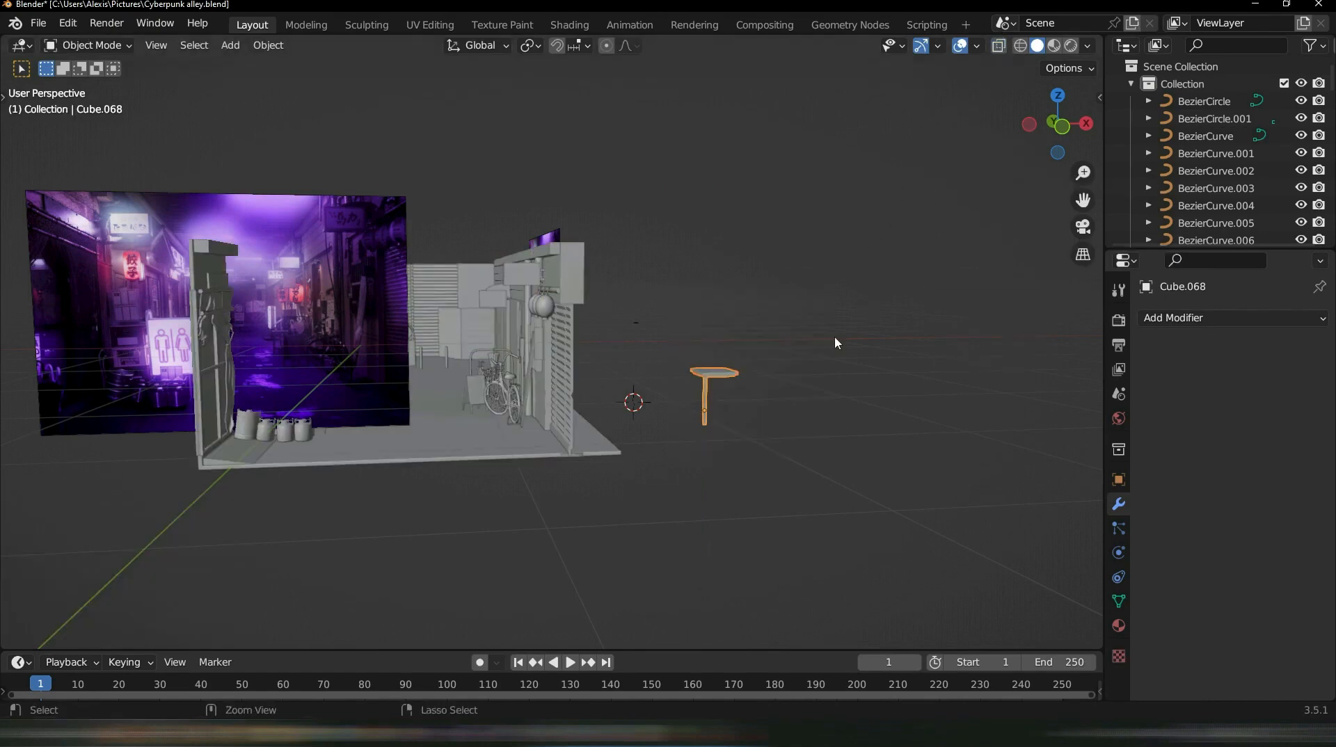
# Scale the tabletop pieces and leg together uniformly to 0.521
pyautogui.click(854, 416)
pyautogui.scroll(4, 850, 400)
pyautogui.moveTo(851, 399); pyautogui.dragTo(750, 355, button='middle')
pyautogui.click(752, 359)
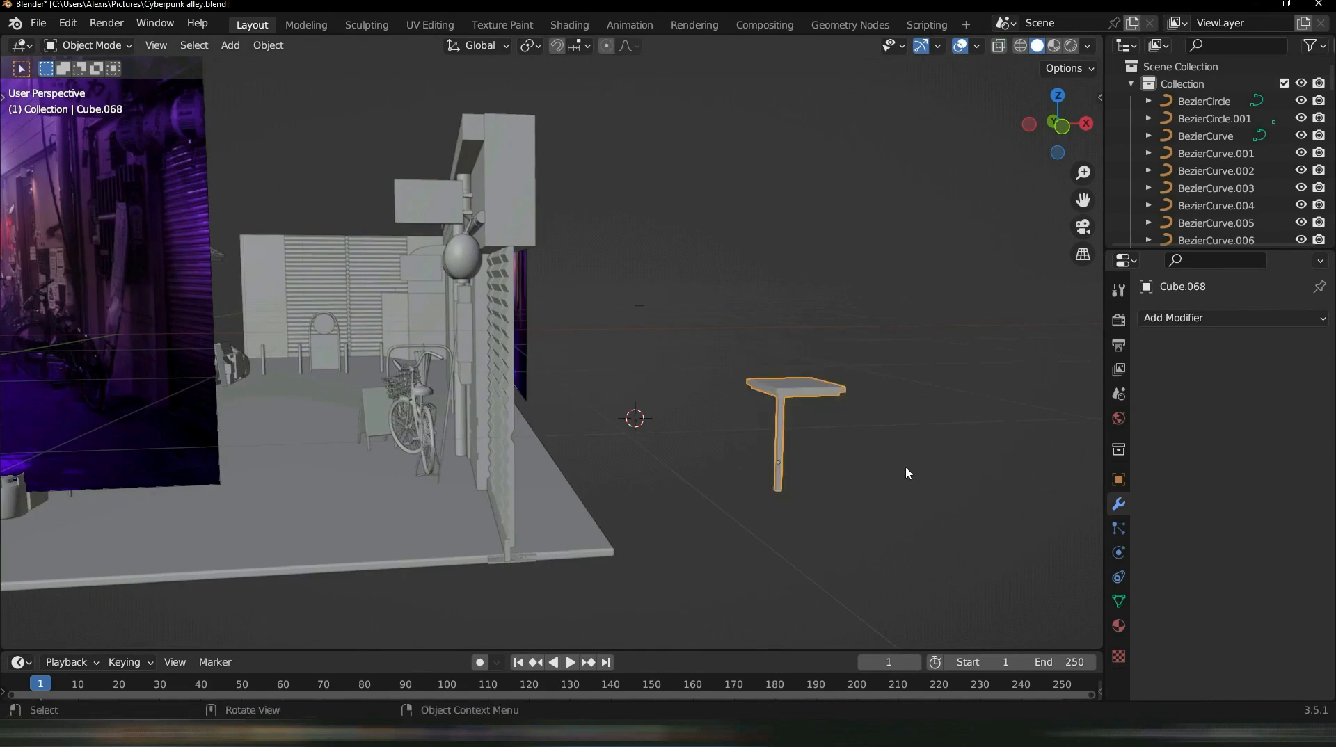
pyautogui.press('s')
pyautogui.click(875, 462)
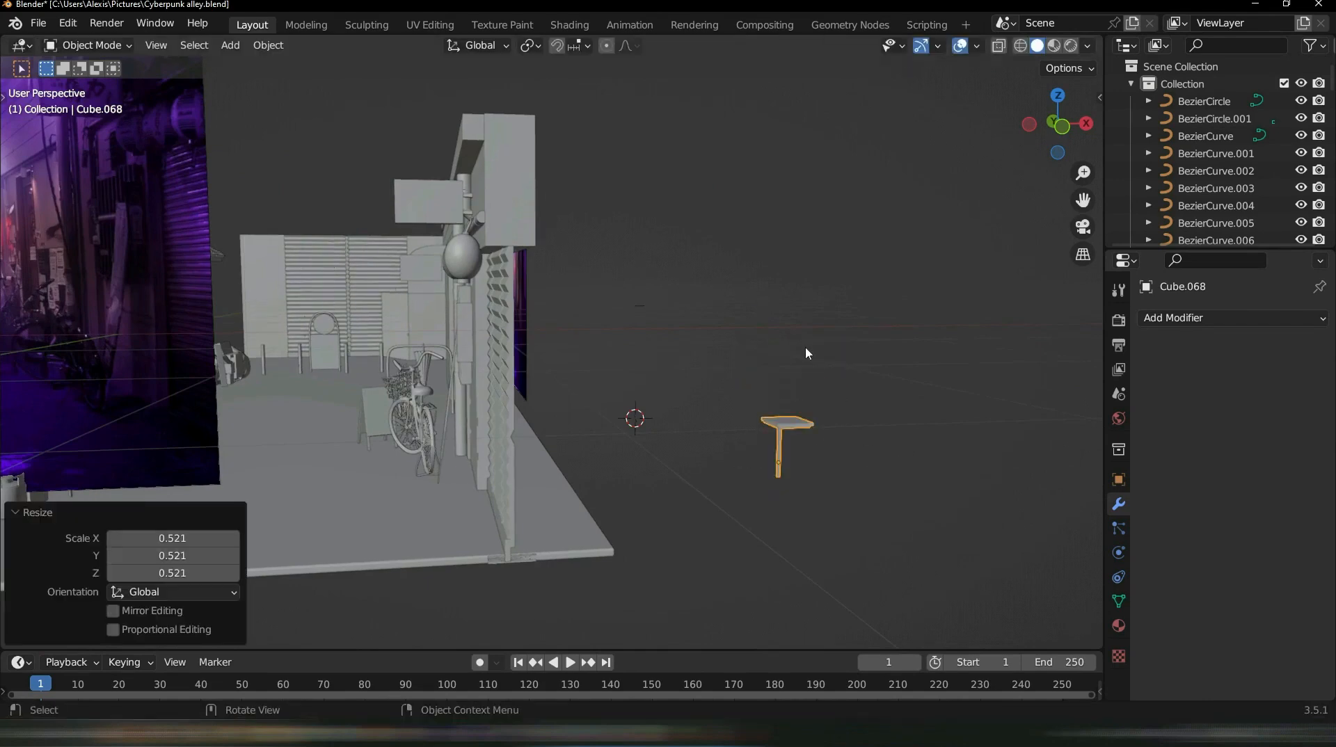
# Move the small table into the alley, about -2.17 m along X and 2.87 m along Y
pyautogui.press('KP_7')
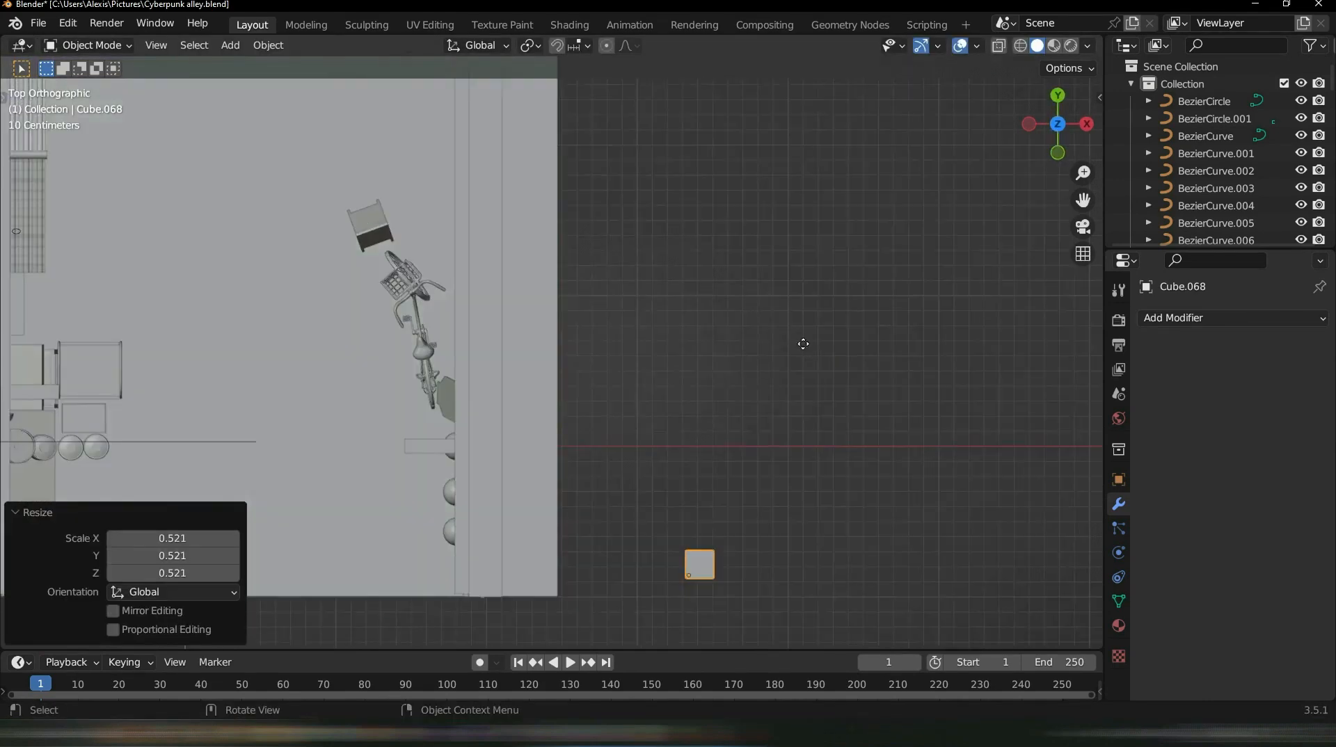
pyautogui.press('g')
pyautogui.click(691, 453)
pyautogui.moveTo(692, 453); pyautogui.dragTo(965, 296, button='middle')
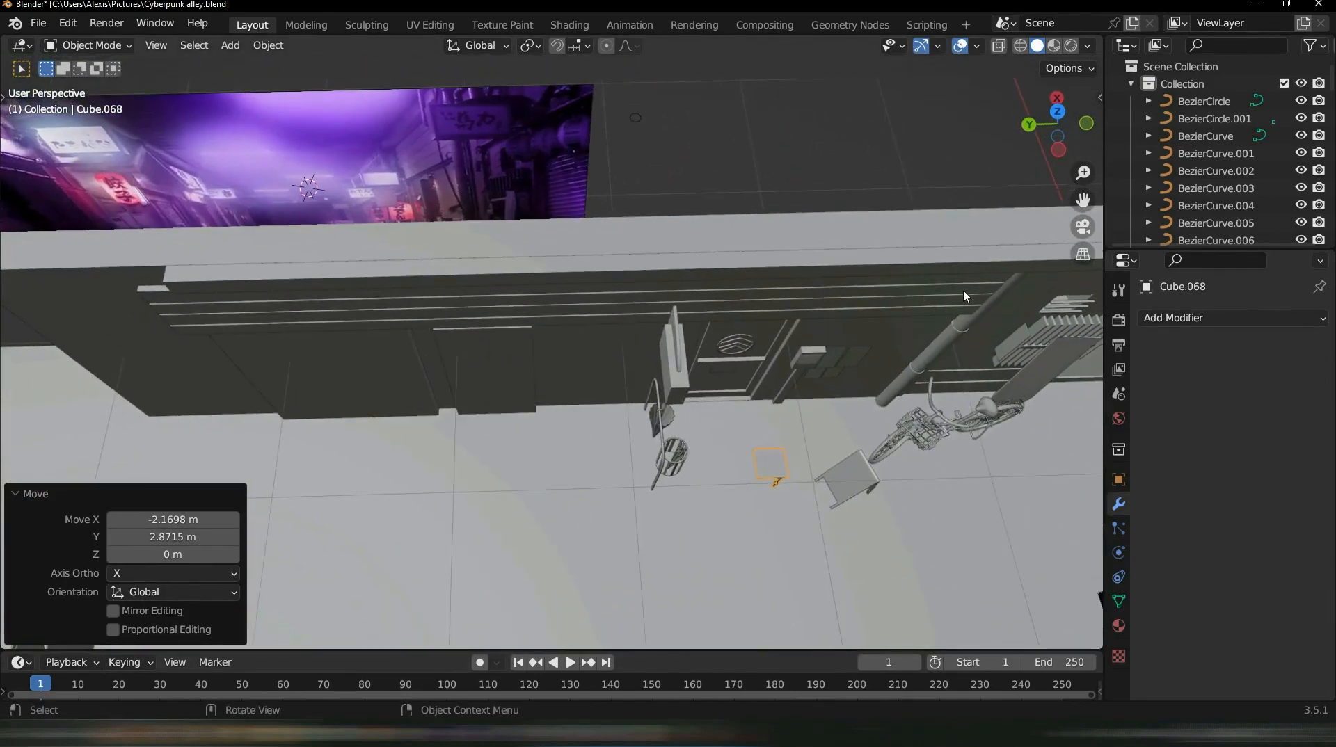
# Shift the small table about -0.06 m along X and 0.40 m along Y, away from the bicycle
pyautogui.press('KP_7')
pyautogui.moveTo(903, 345); pyautogui.dragTo(515, 206, button='middle')
pyautogui.scroll(4, 515, 204)
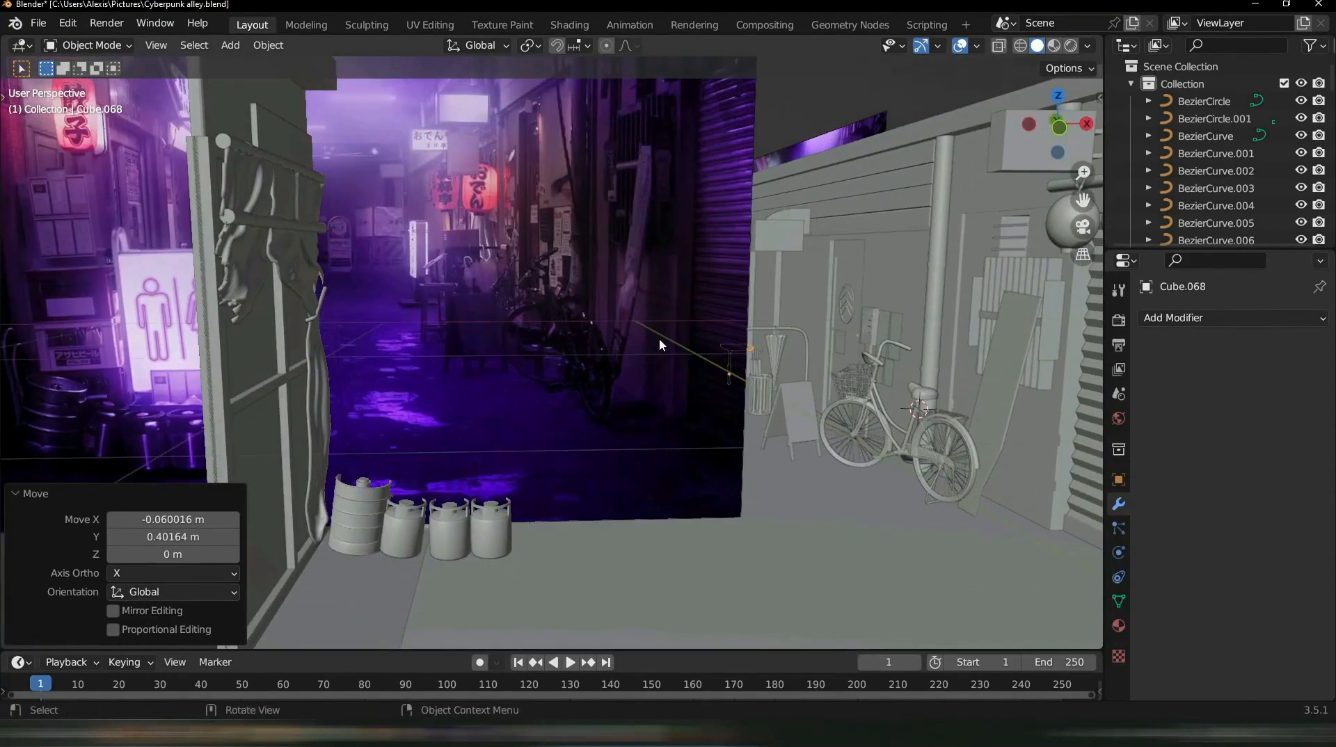
# Nudge the small table about -0.013 m along X and 0.08 m along Y, beside the round container near the wall
pyautogui.scroll(3, 660, 344)
pyautogui.scroll(-5, 602, 324)
pyautogui.moveTo(602, 323); pyautogui.dragTo(646, 433, button='middle')
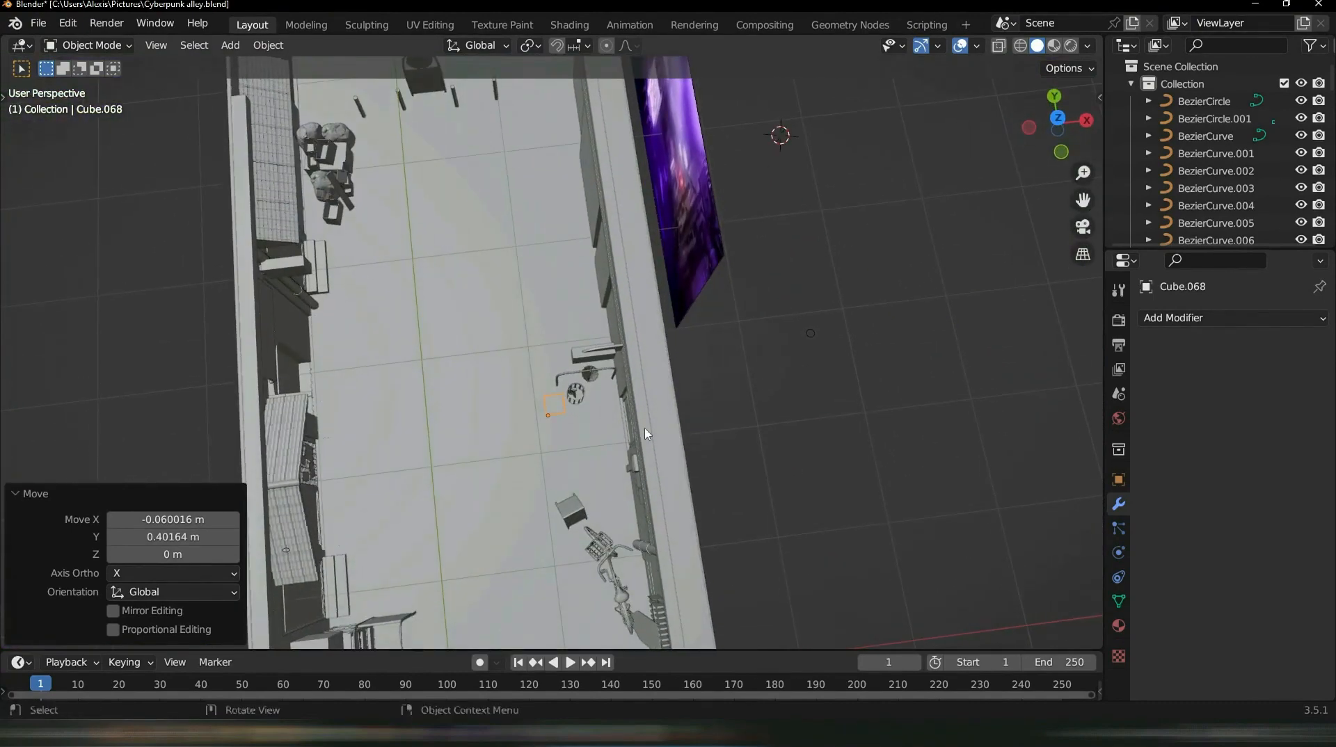
pyautogui.press('KP_7')
pyautogui.press('g')
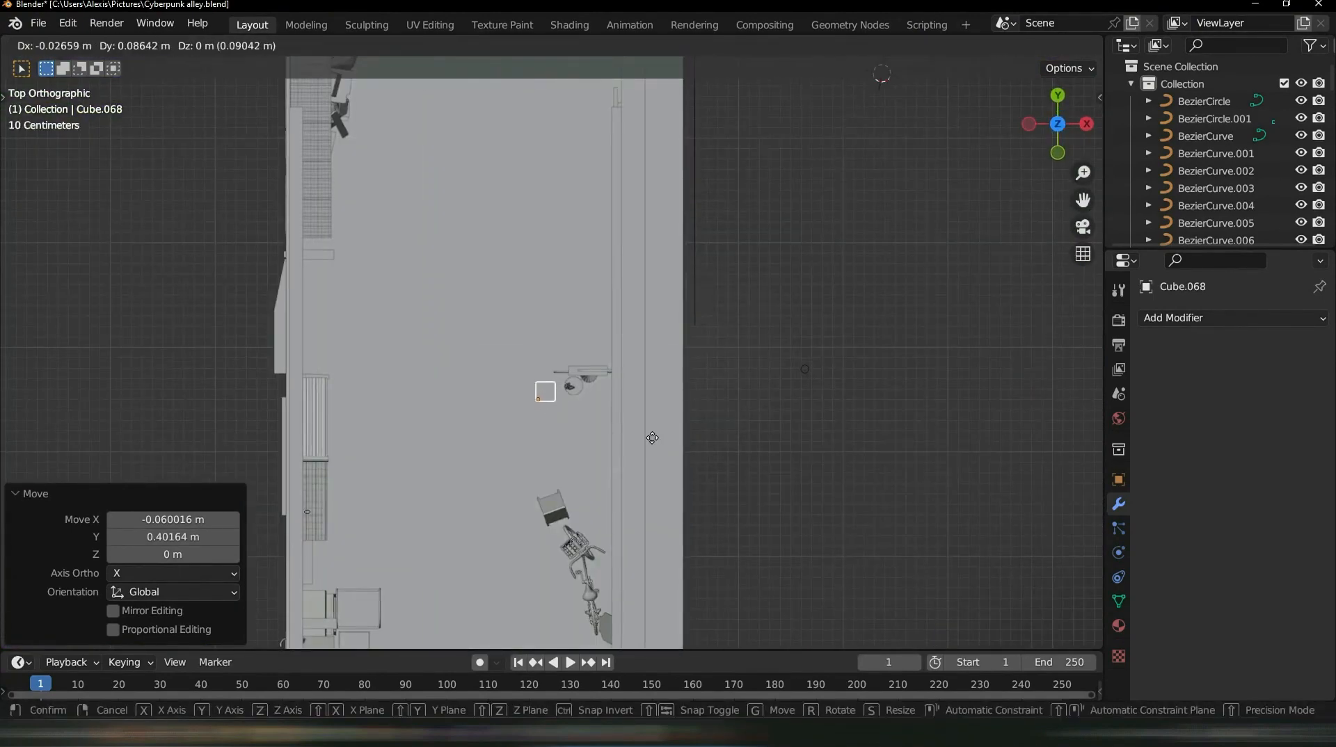
pyautogui.click(654, 438)
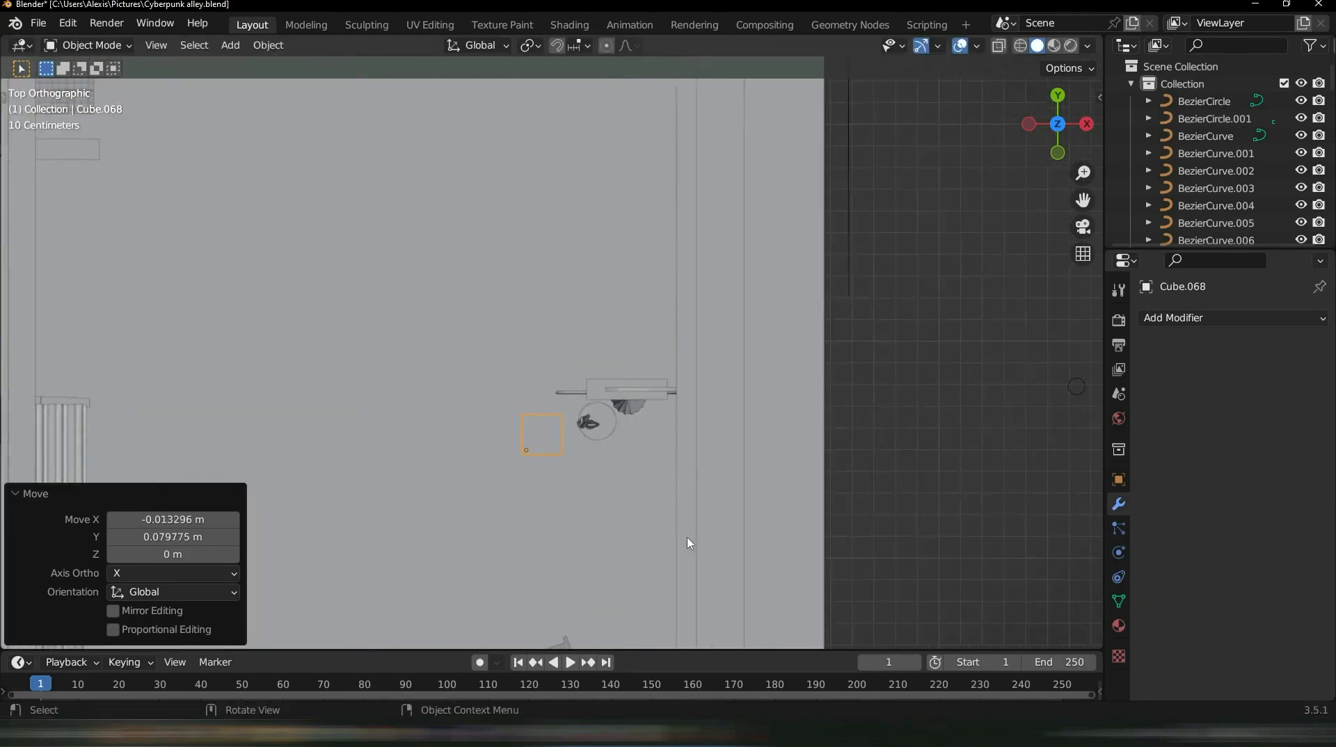